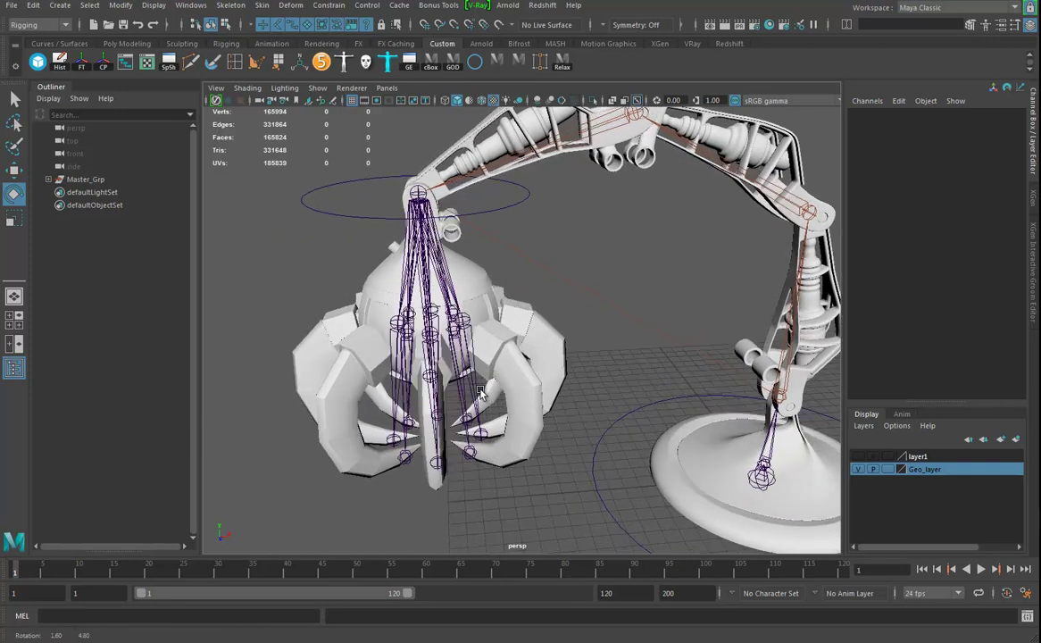
# Select the Claw_Ctrl ring control above the claw and switch to the Animation menu set.
pyautogui.click(536, 308)
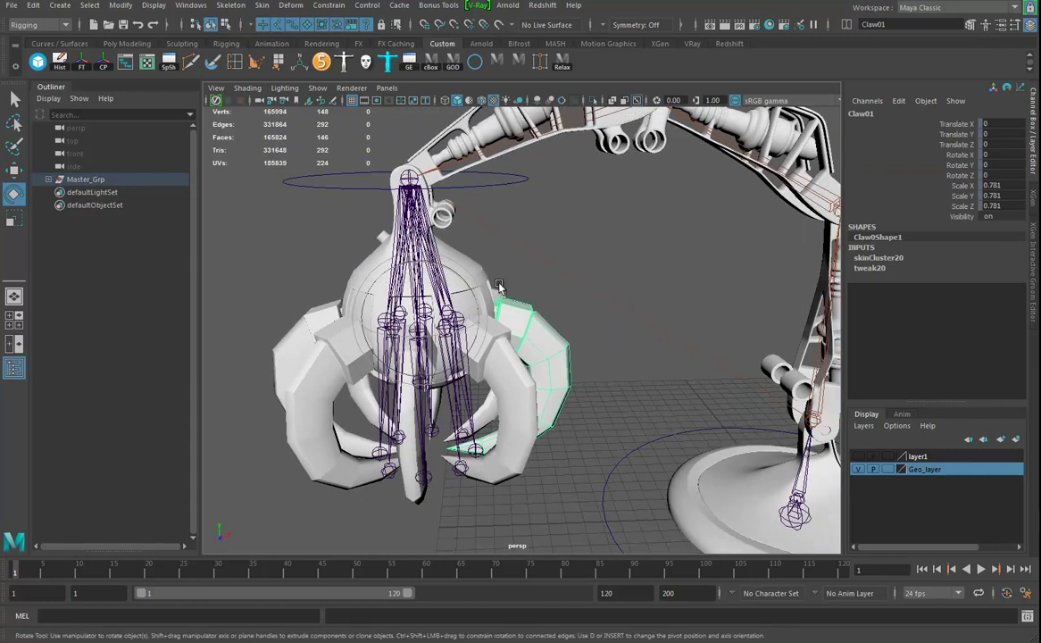
pyautogui.click(325, 176)
pyautogui.keyDown('alt'); pyautogui.moveTo(388, 238); pyautogui.dragTo(406, 304); pyautogui.keyUp('alt')
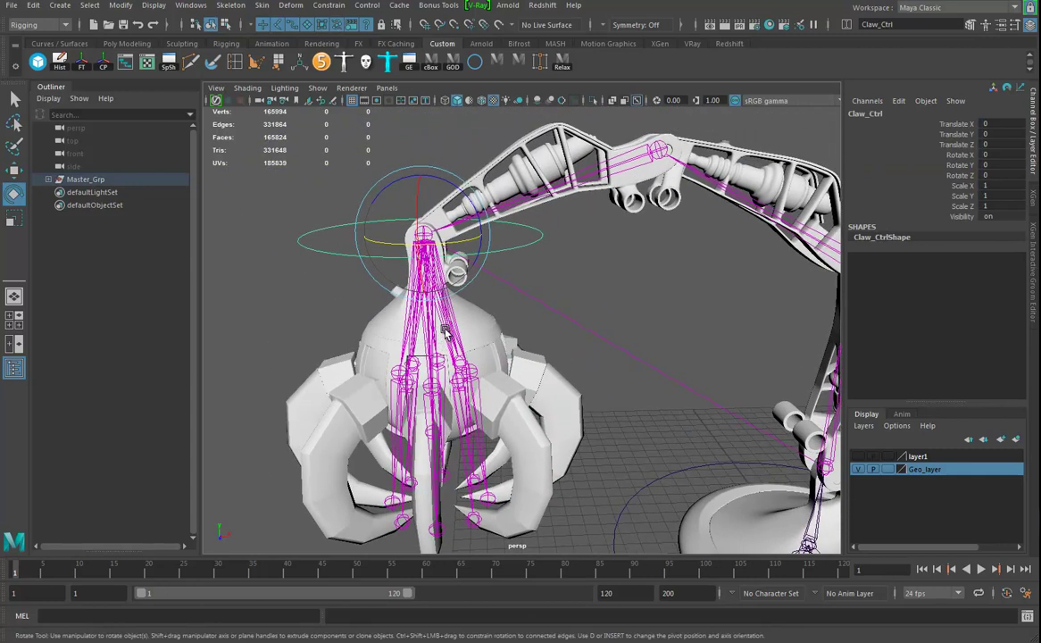
pyautogui.click(35, 25)
pyautogui.click(32, 67)
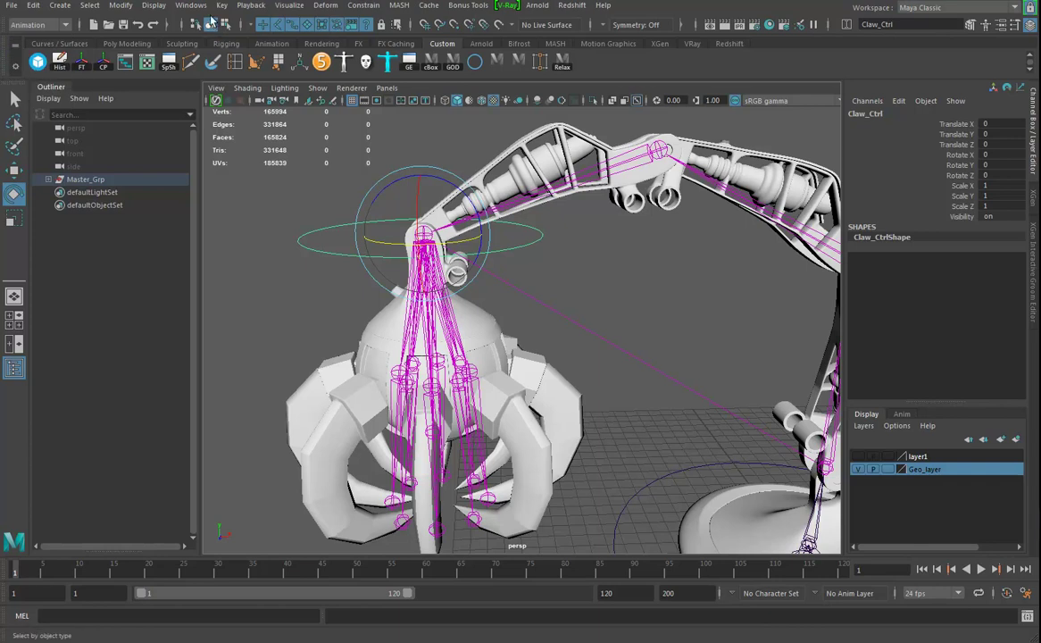
pyautogui.click(222, 5)
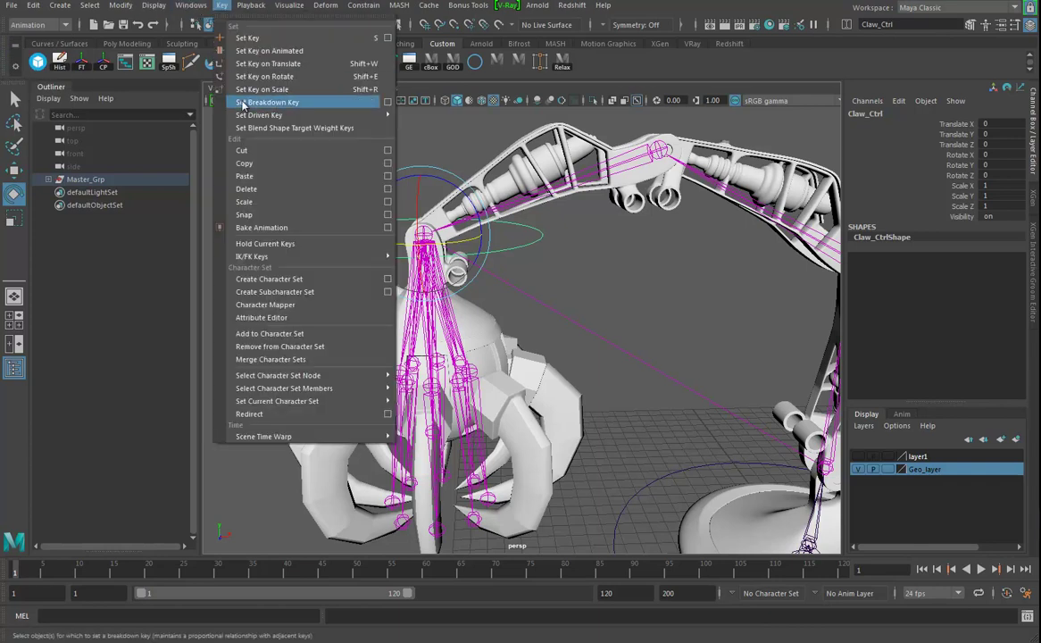
pyautogui.moveTo(259, 116)
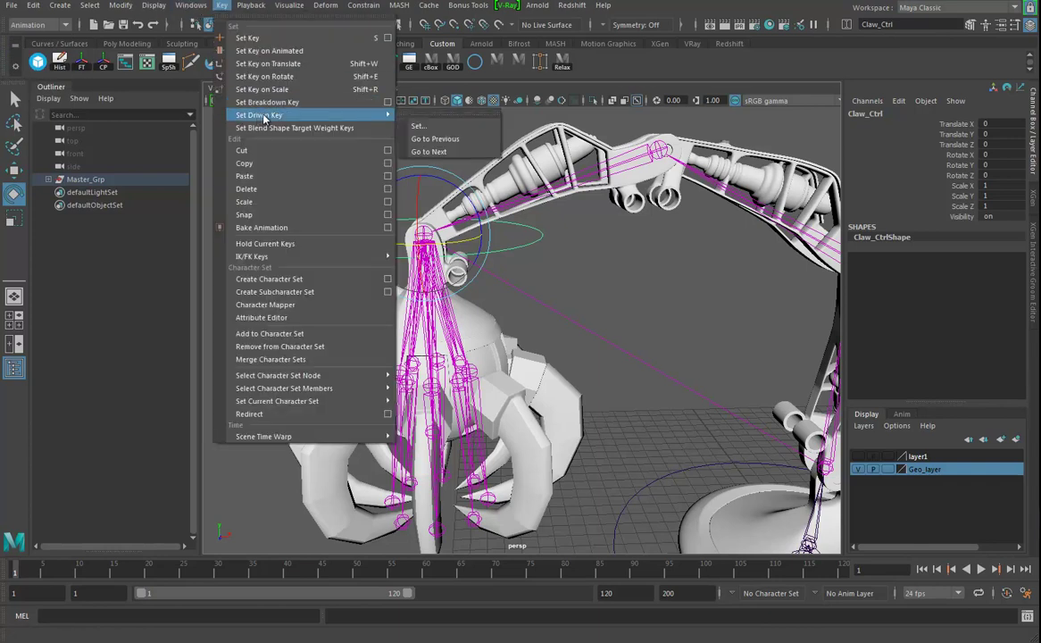
pyautogui.click(424, 131)
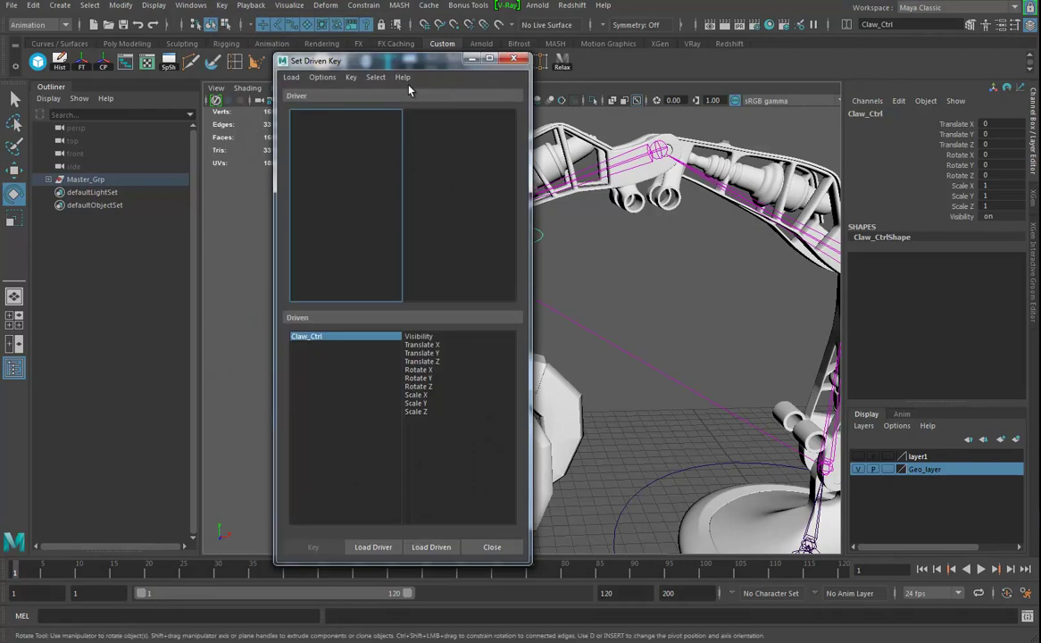
pyautogui.moveTo(404, 66); pyautogui.dragTo(330, 95)
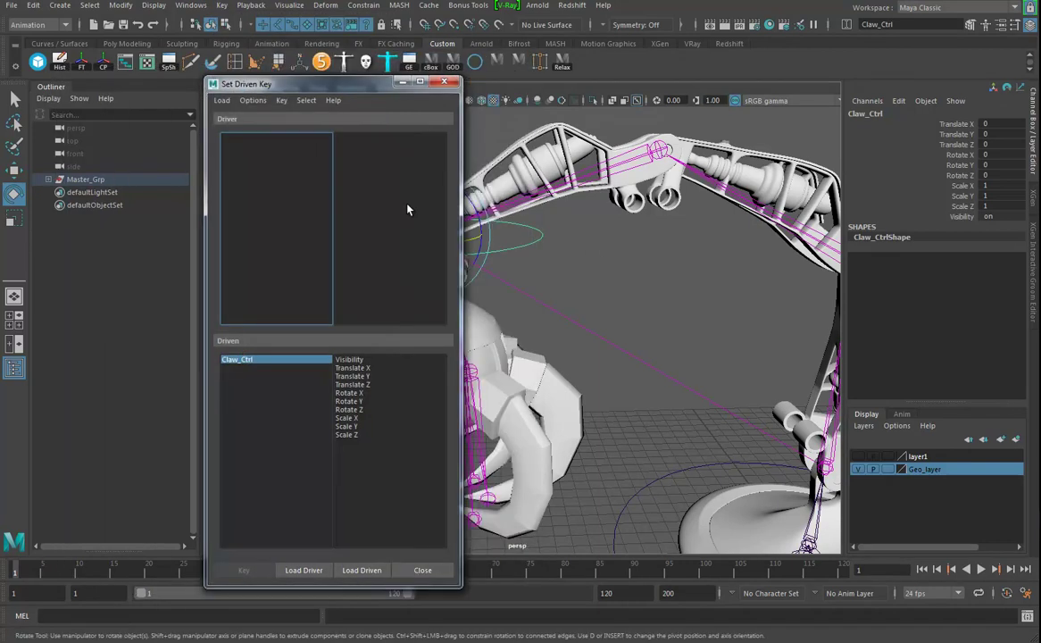
pyautogui.keyDown('alt'); pyautogui.moveTo(527, 367); pyautogui.dragTo(603, 292); pyautogui.keyUp('alt')
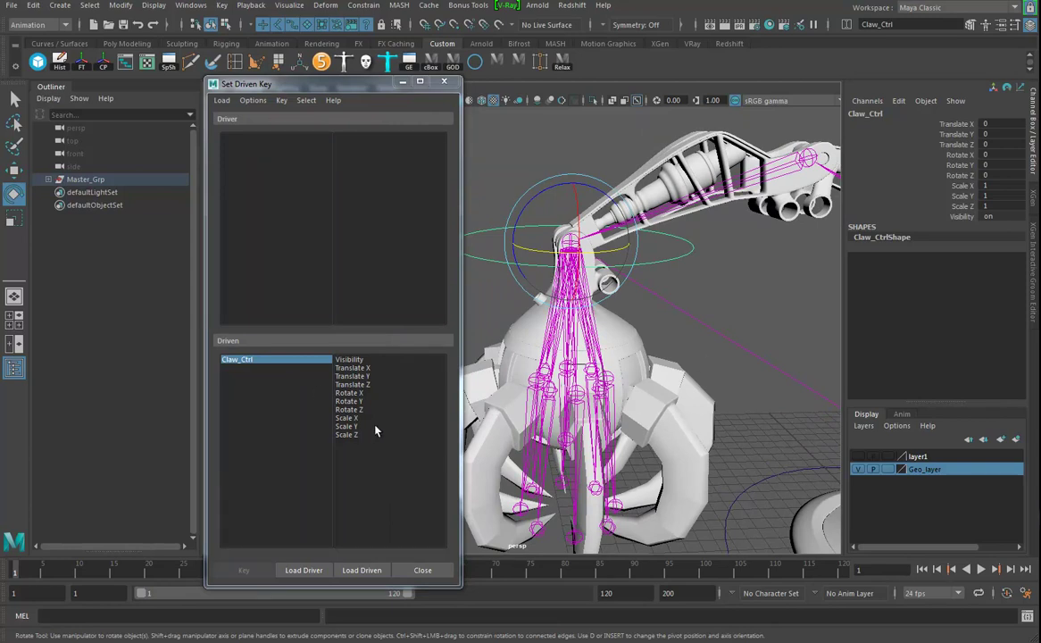
pyautogui.click(447, 82)
# Select joint8 of one claw and open Set Driven Key with its Rotate Z channel as the driven attribute.
pyautogui.click(622, 399)
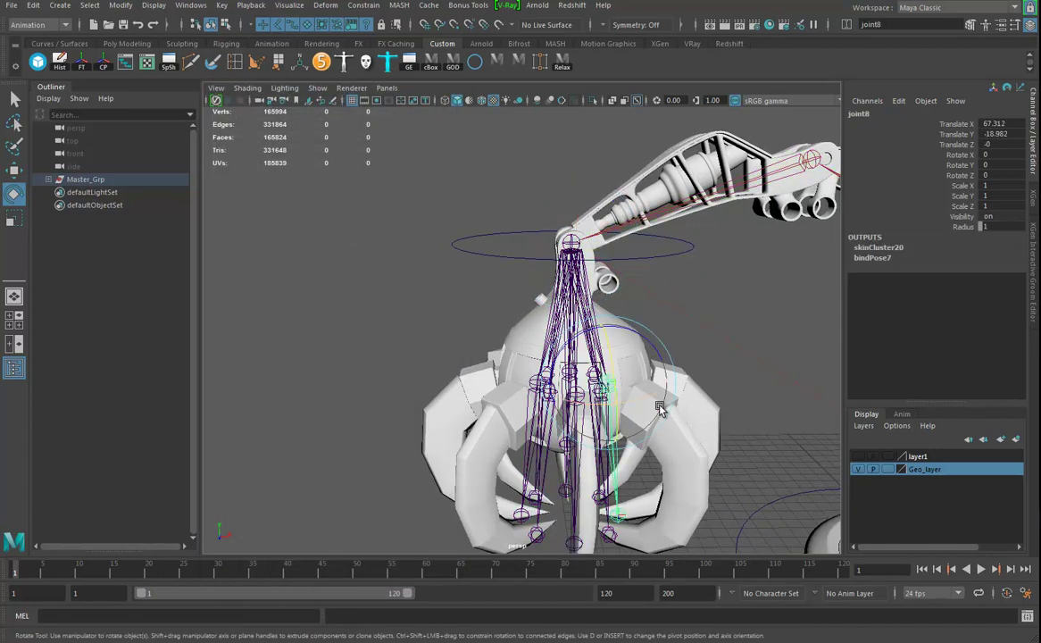
pyautogui.keyDown('alt'); pyautogui.moveTo(624, 401); pyautogui.dragTo(638, 433); pyautogui.keyUp('alt')
pyautogui.keyDown('alt'); pyautogui.moveTo(638, 432); pyautogui.dragTo(597, 409, button='middle'); pyautogui.keyUp('alt')
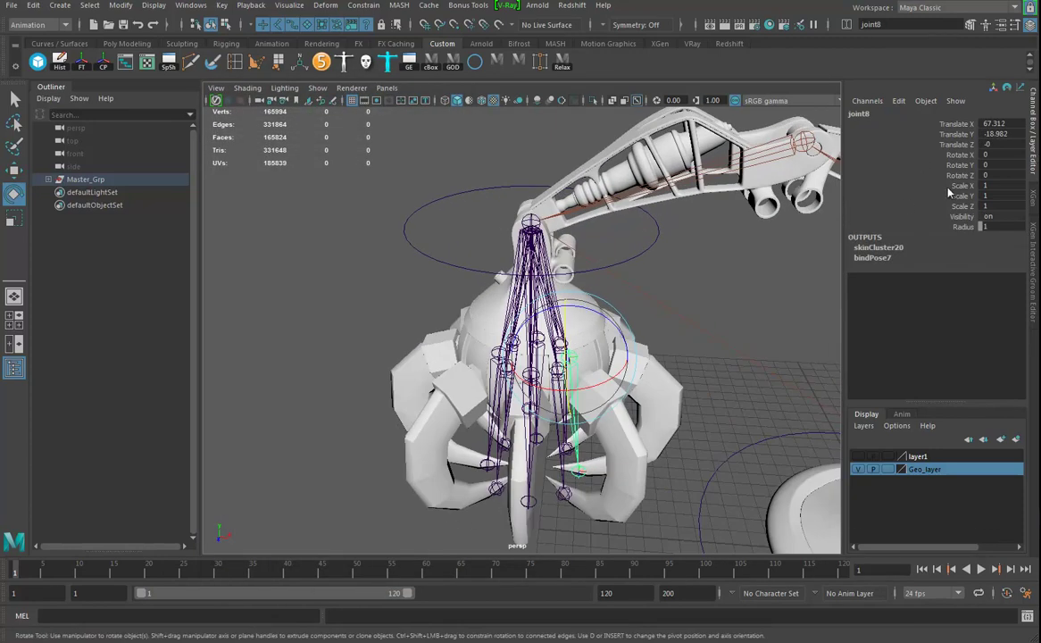
pyautogui.click(899, 101)
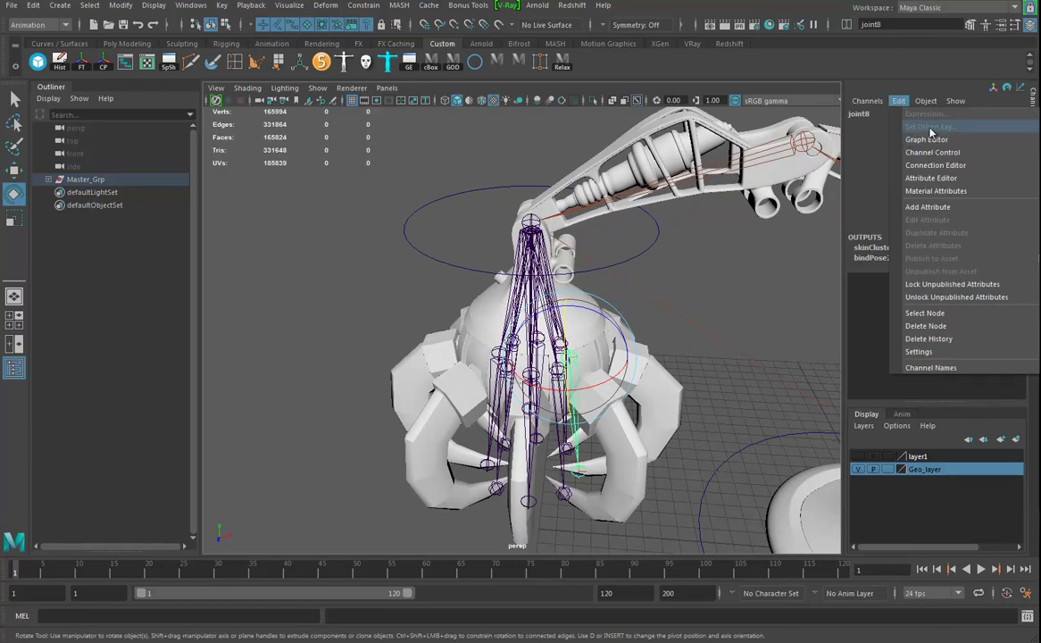
pyautogui.click(867, 167)
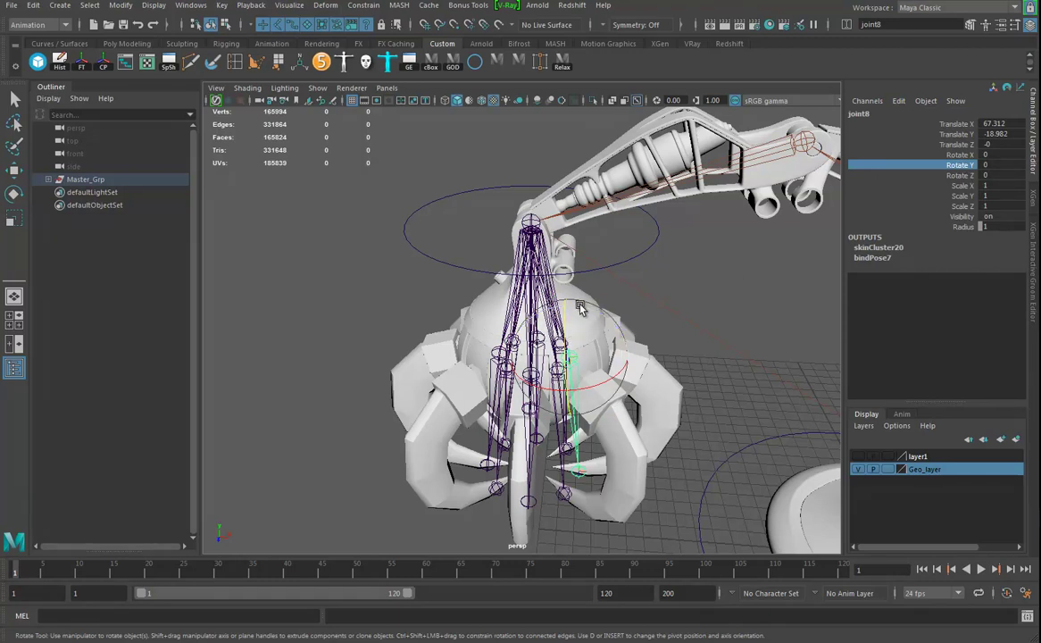
pyautogui.click(955, 176)
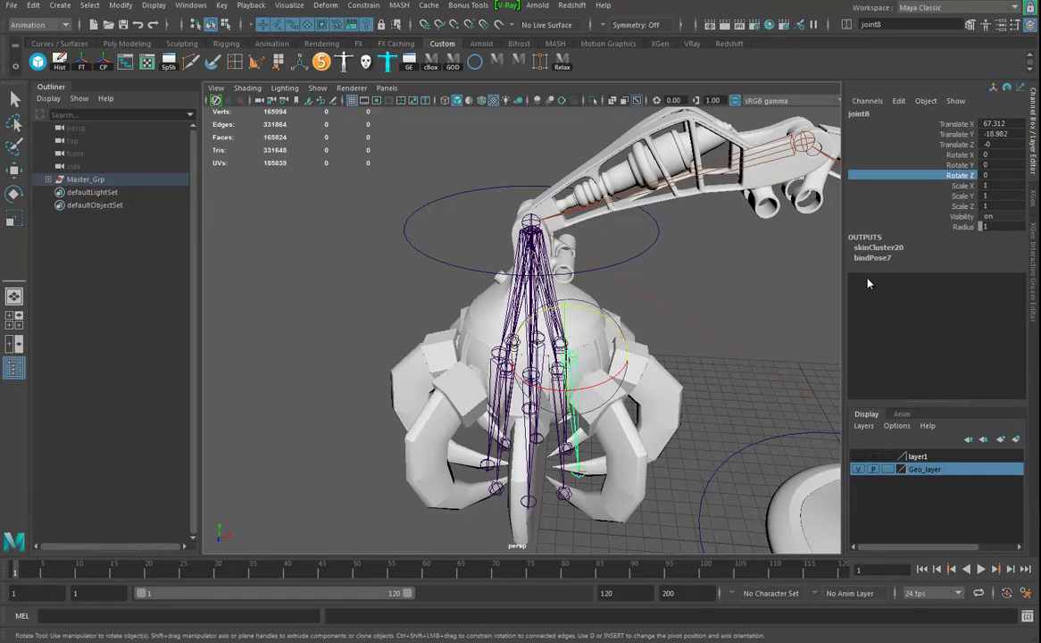
pyautogui.click(898, 101)
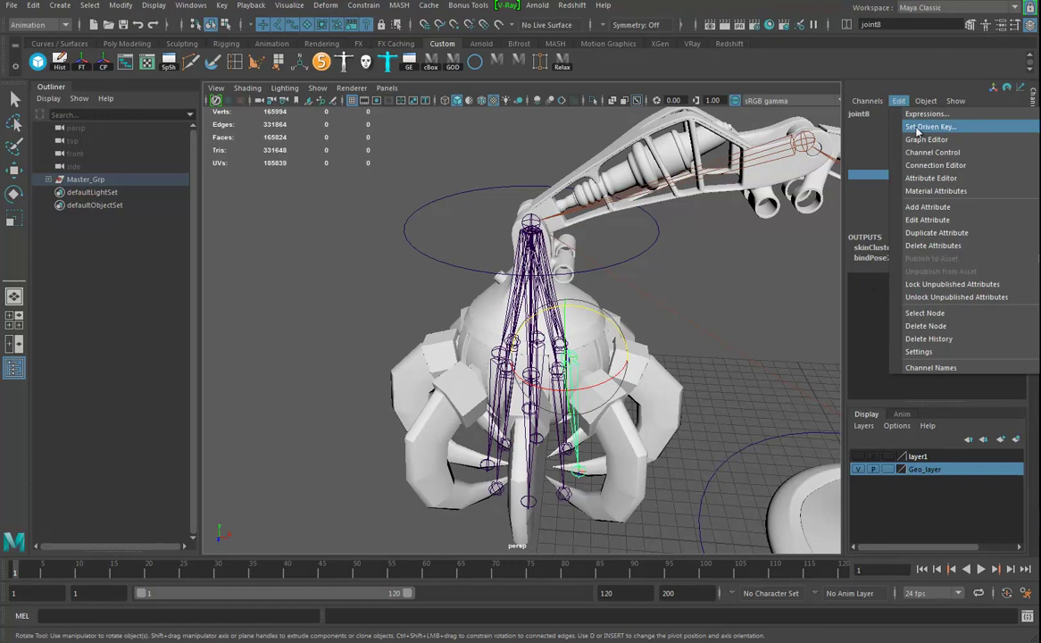
pyautogui.click(911, 123)
pyautogui.moveTo(321, 80); pyautogui.dragTo(277, 128)
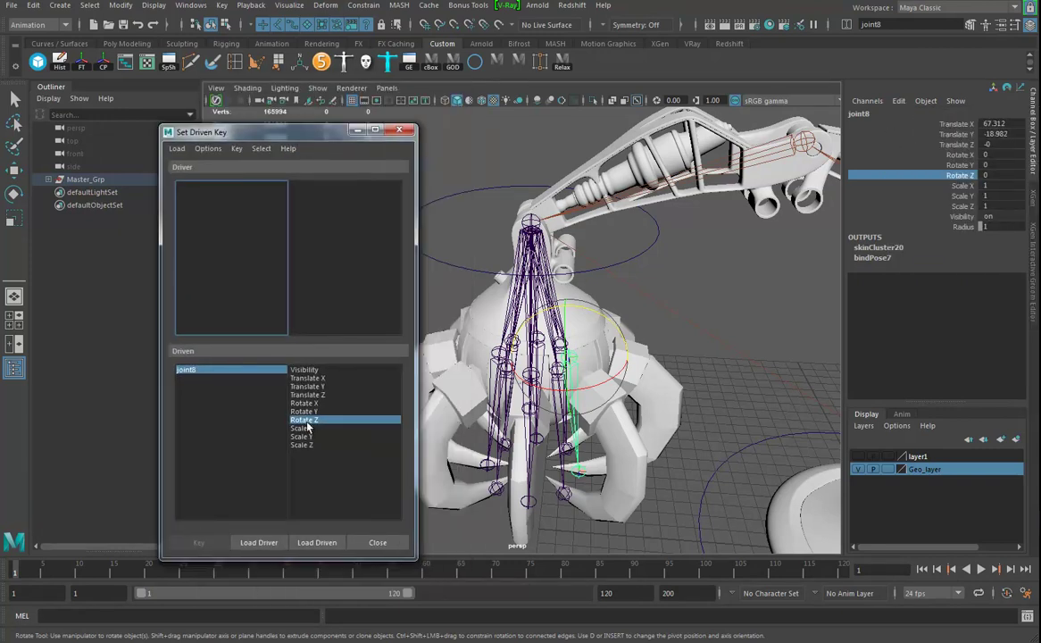
# Add a keyable float attribute named Clawz to Claw_Ctrl with minimum -10, maximum 10 and default 0.
pyautogui.keyDown('alt'); pyautogui.moveTo(663, 393); pyautogui.dragTo(639, 424); pyautogui.keyUp('alt')
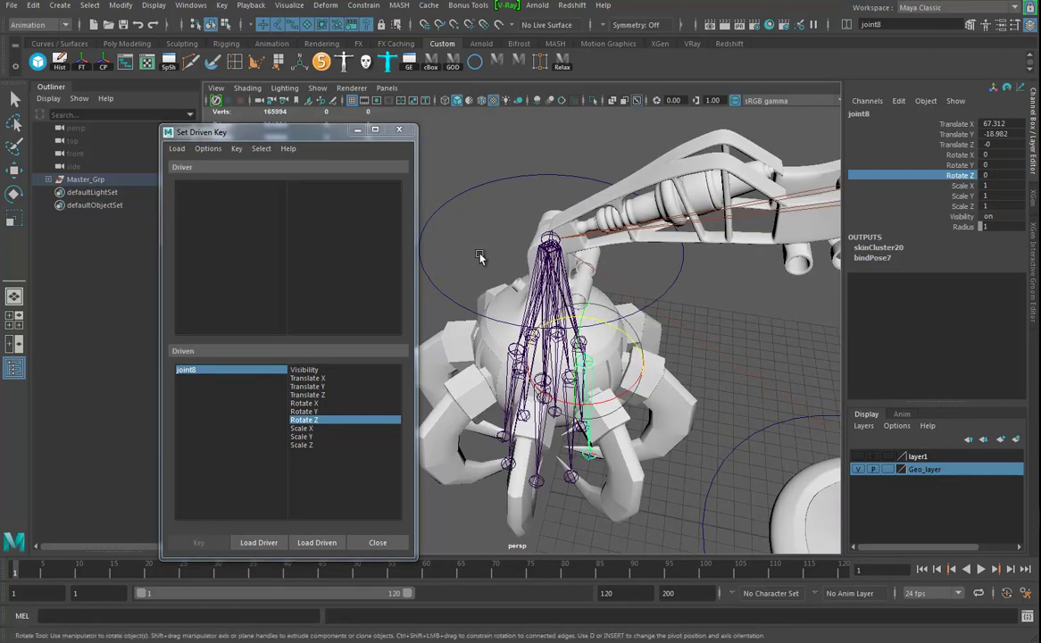
pyautogui.keyDown('alt'); pyautogui.moveTo(665, 418); pyautogui.dragTo(677, 379); pyautogui.keyUp('alt')
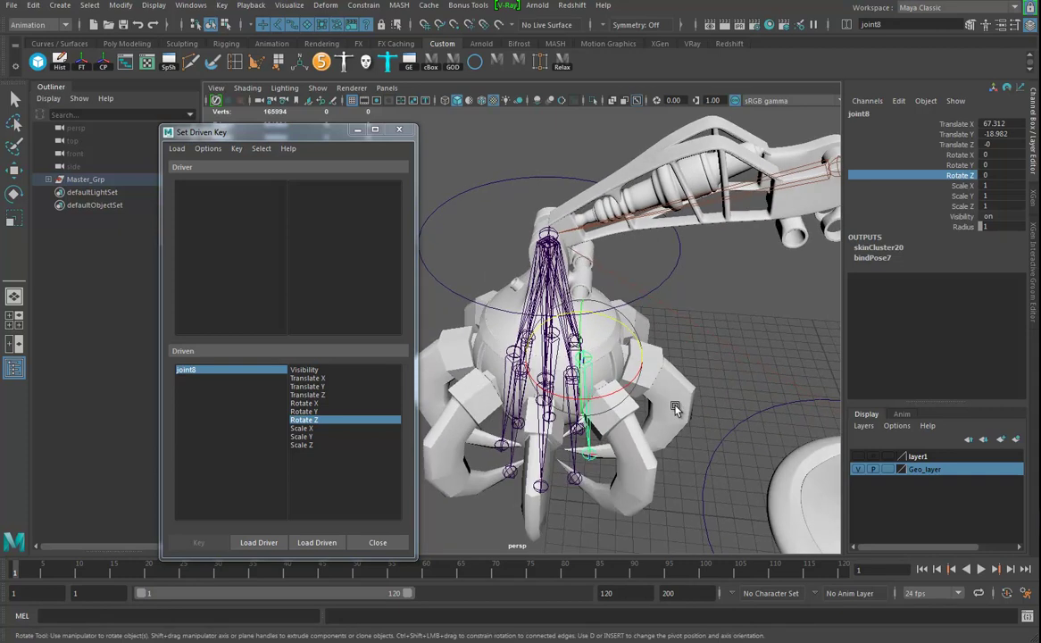
pyautogui.click(679, 256)
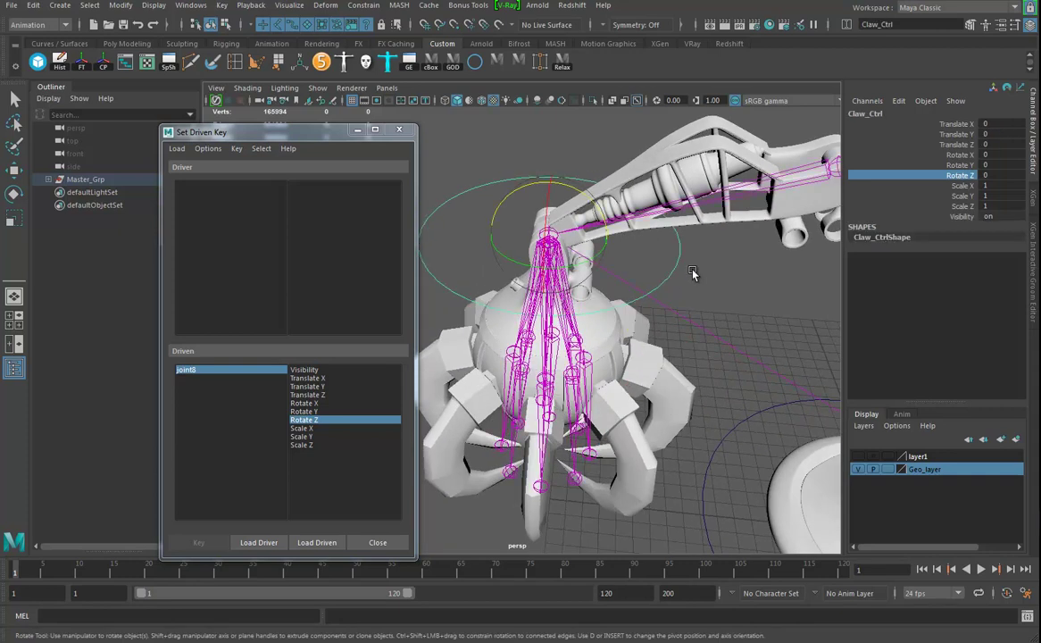
pyautogui.keyDown('alt'); pyautogui.moveTo(555, 258); pyautogui.dragTo(665, 125); pyautogui.keyUp('alt')
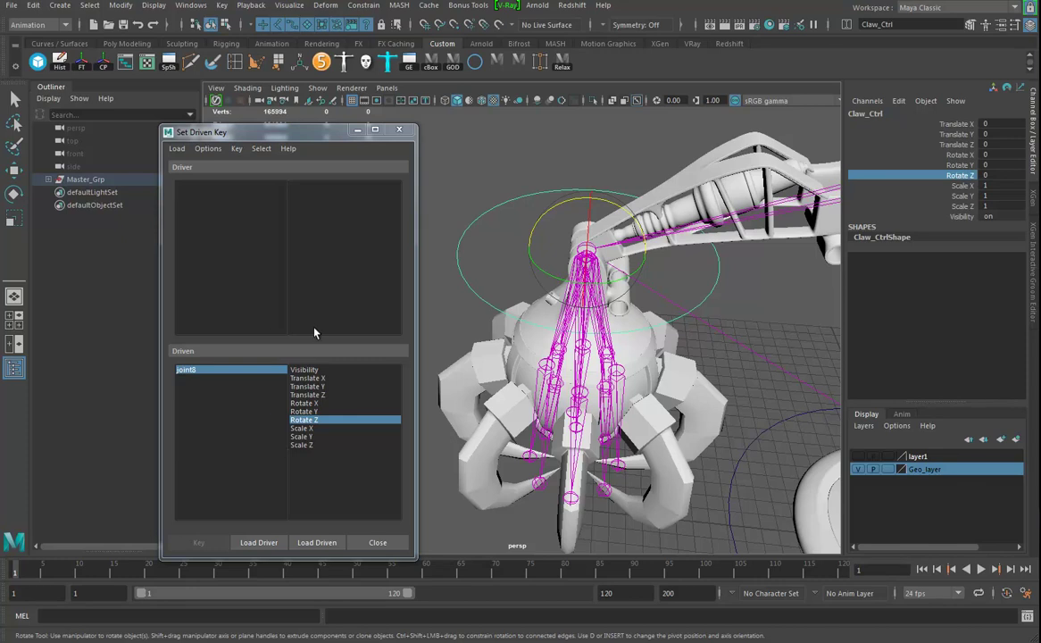
pyautogui.click(120, 5)
pyautogui.click(153, 240)
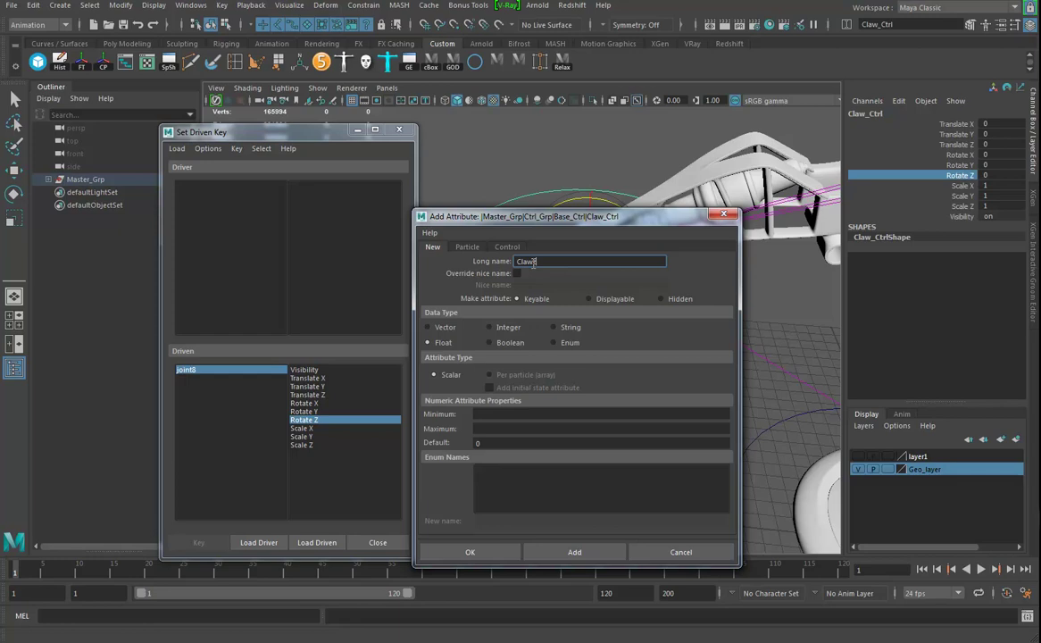
pyautogui.write('Clawz')
pyautogui.click(491, 415)
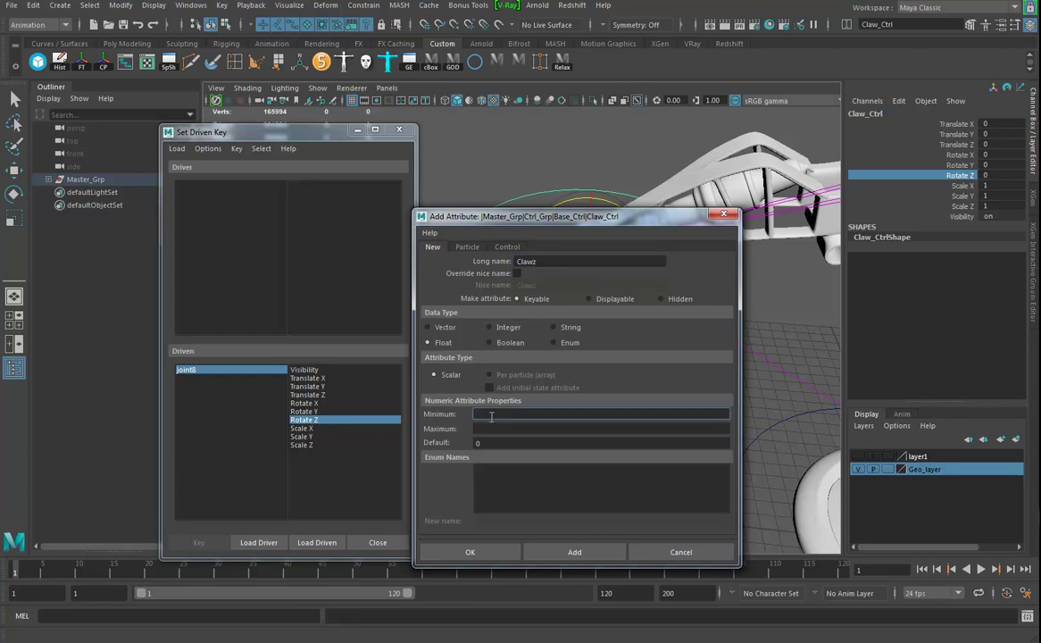
pyautogui.write('-10')
pyautogui.press('Tab')
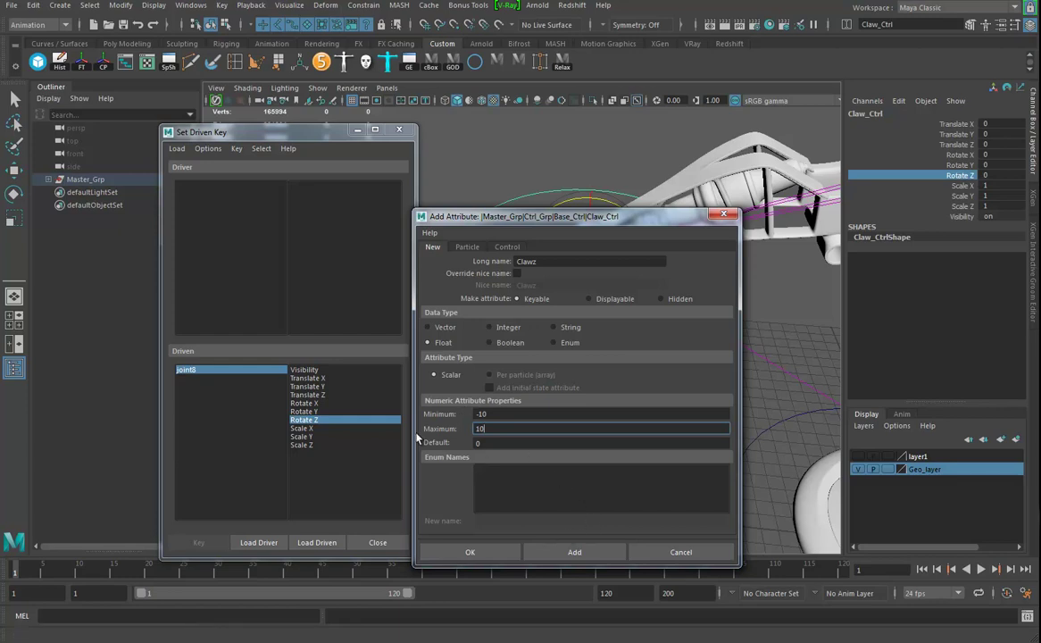
pyautogui.click(483, 553)
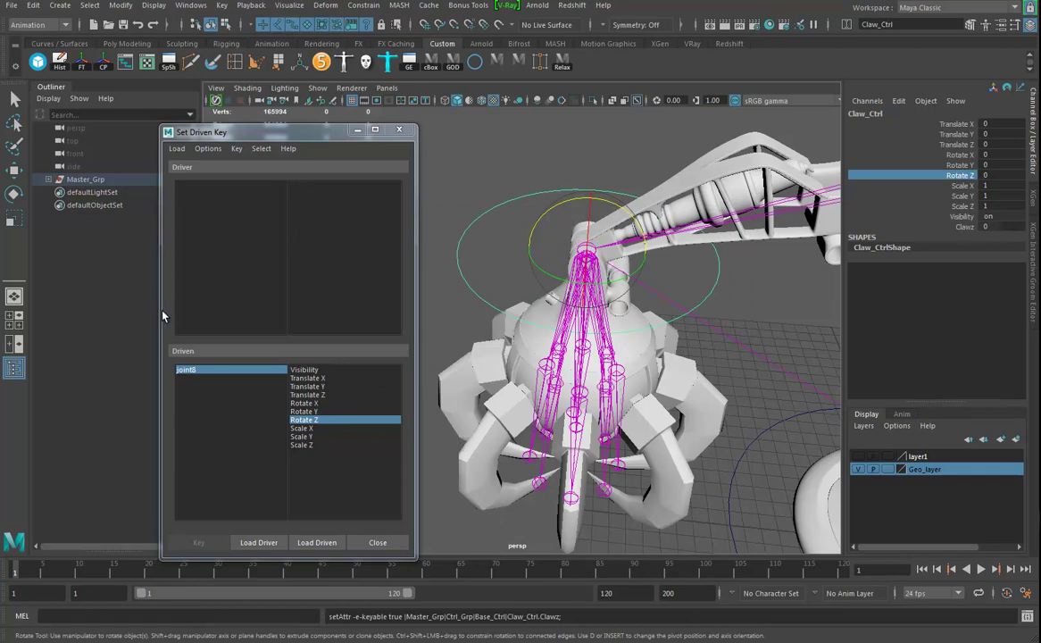
# Load Claw_Ctrl as the driver, choose Clawz, and key joint8's Rotate Z at 0 for Clawz 0.
pyautogui.click(258, 545)
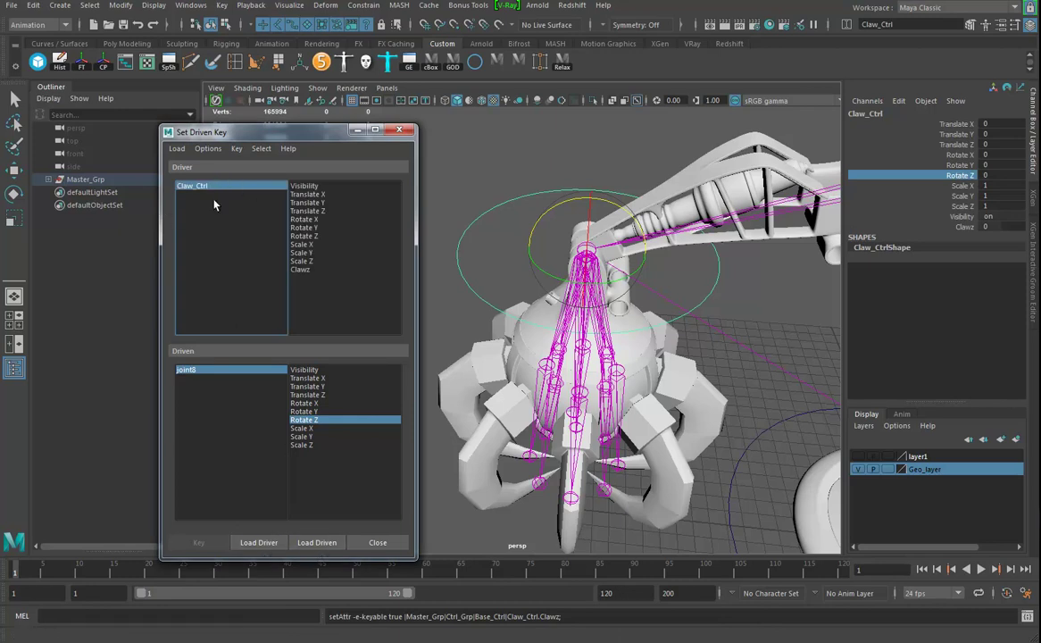
pyautogui.click(300, 270)
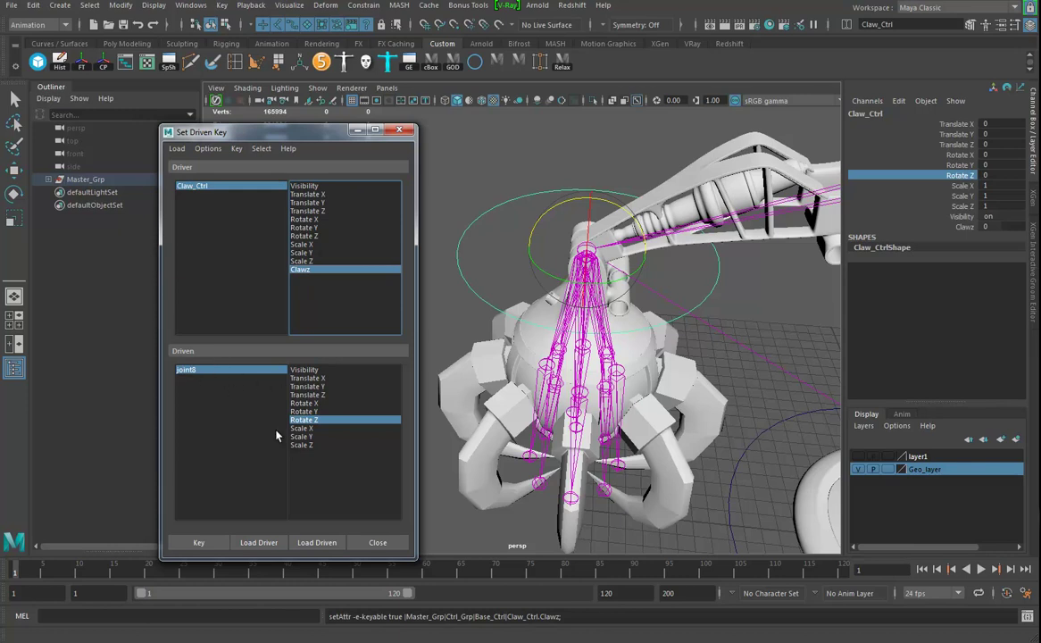
pyautogui.moveTo(660, 312)
pyautogui.keyDown('alt'); pyautogui.mouseDown()
pyautogui.moveTo(684, 317)
pyautogui.moveTo(671, 315)
pyautogui.mouseUp(); pyautogui.keyUp('alt')
pyautogui.click(197, 540)
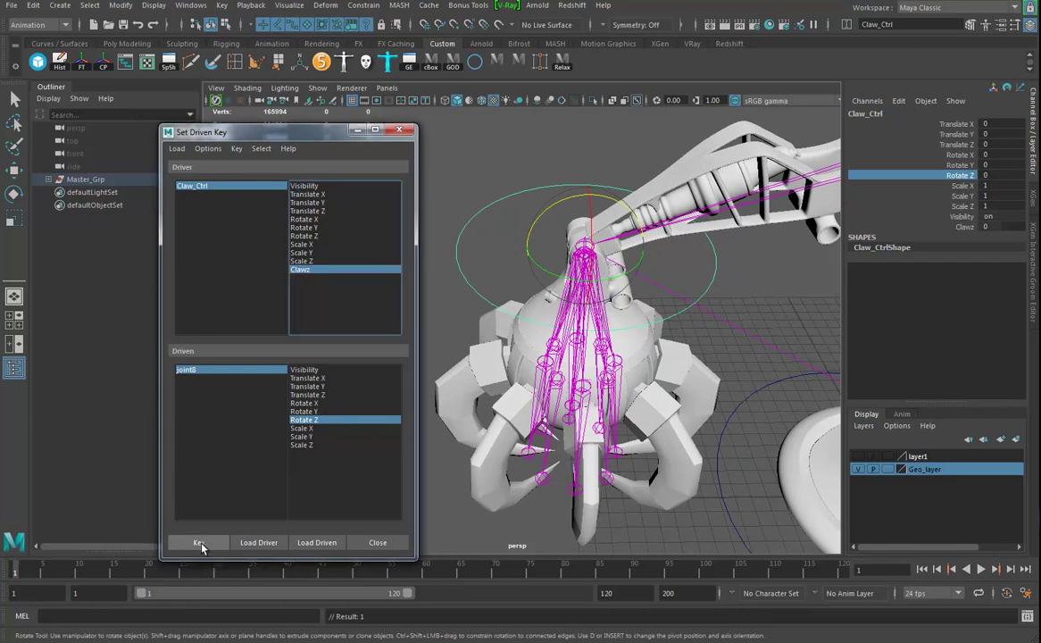
# Select Claw_Ctrl from the driver list and set its Clawz attribute to 10.
pyautogui.keyDown('alt'); pyautogui.moveTo(649, 380); pyautogui.dragTo(646, 375); pyautogui.keyUp('alt')
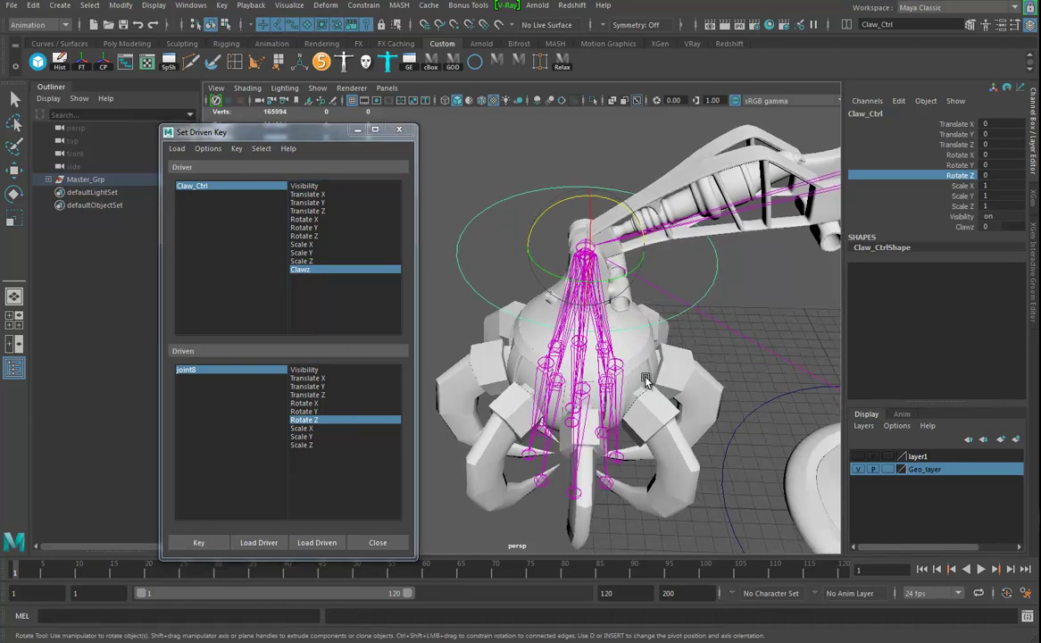
pyautogui.click(619, 363)
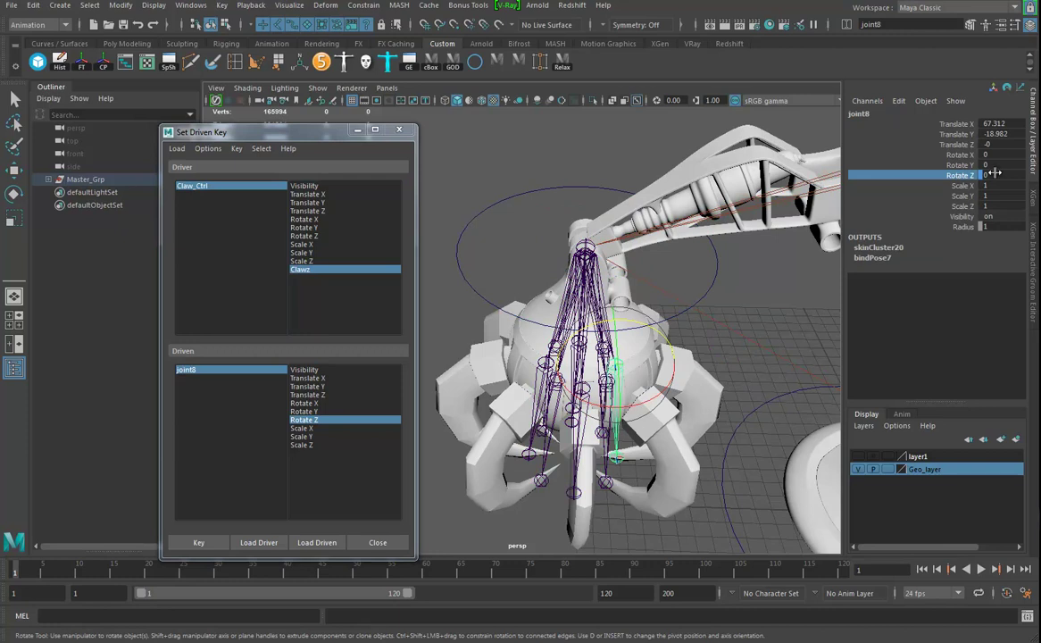
pyautogui.click(214, 190)
pyautogui.click(963, 228)
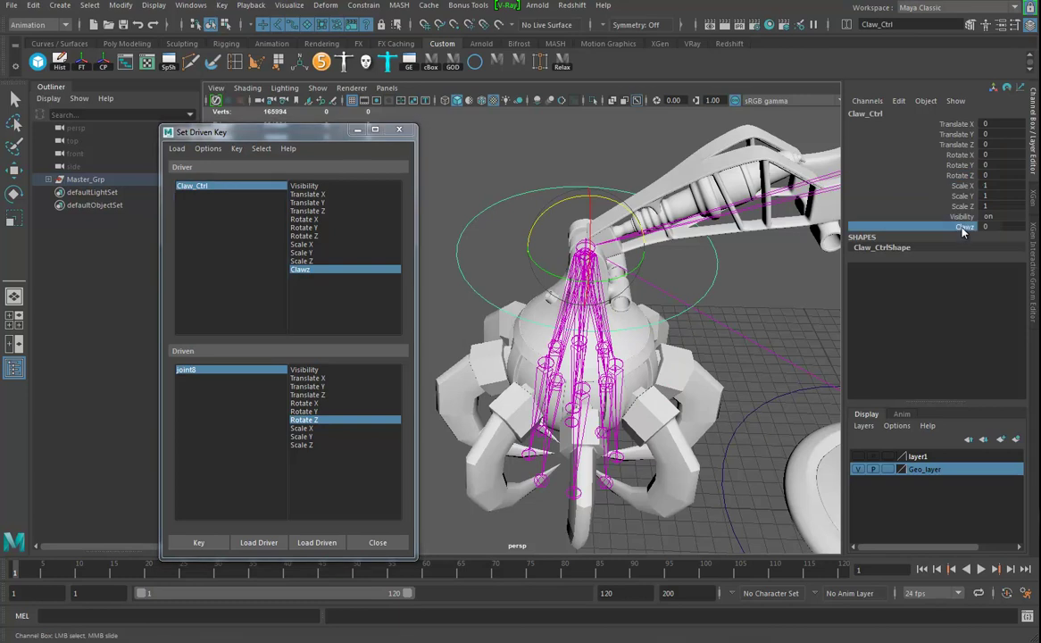
pyautogui.moveTo(683, 242); pyautogui.dragTo(783, 250, button='middle')
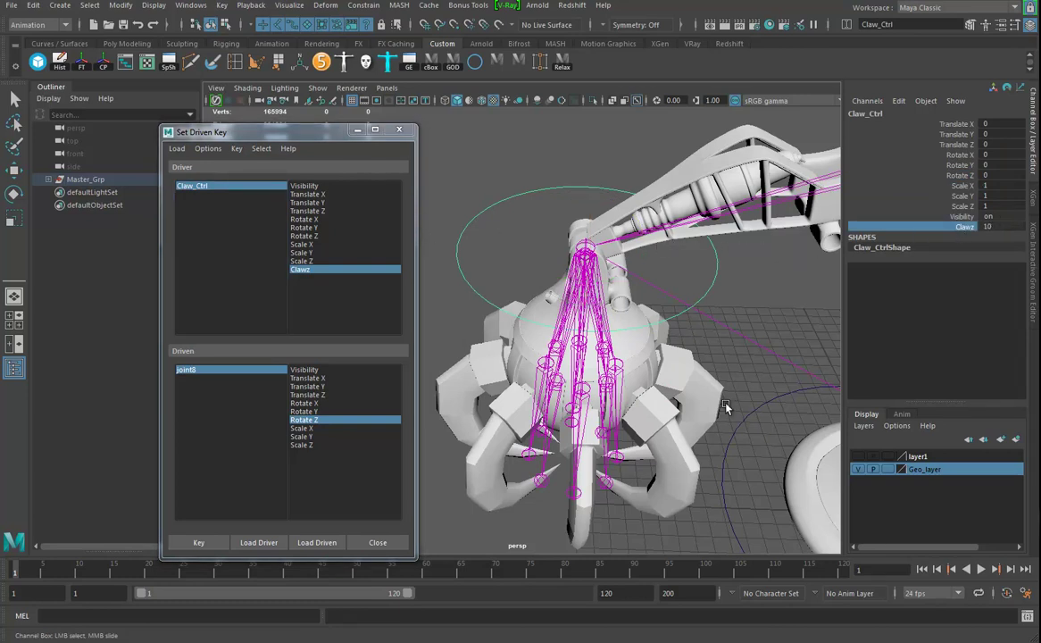
# Rotate joint8 outward to 60 in Z and set a driven key for the open claw pose.
pyautogui.keyDown('alt'); pyautogui.moveTo(699, 381); pyautogui.dragTo(659, 312); pyautogui.keyUp('alt')
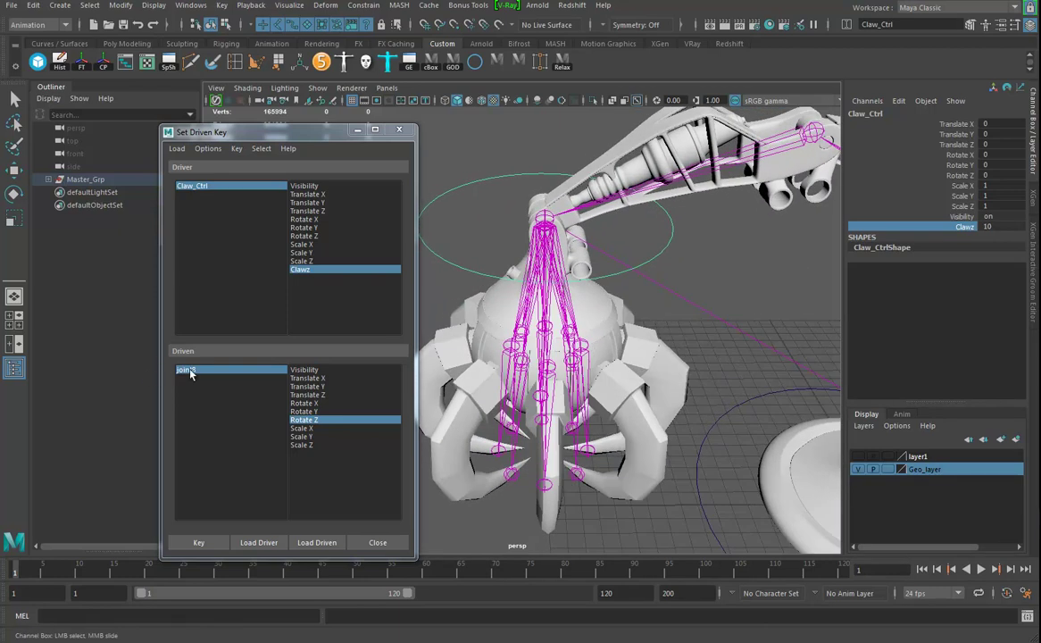
pyautogui.click(189, 370)
pyautogui.press('e')
pyautogui.moveTo(618, 310); pyautogui.dragTo(523, 284)
pyautogui.hotkey('ctrl', 'z')
pyautogui.keyDown('alt'); pyautogui.moveTo(572, 353); pyautogui.dragTo(666, 463); pyautogui.keyUp('alt')
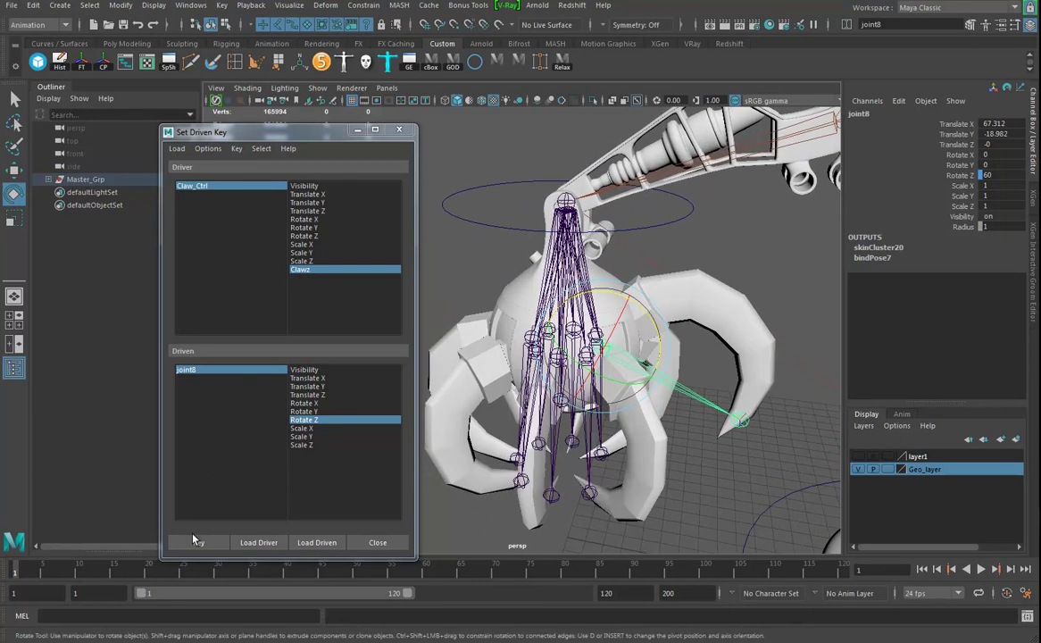
pyautogui.click(190, 544)
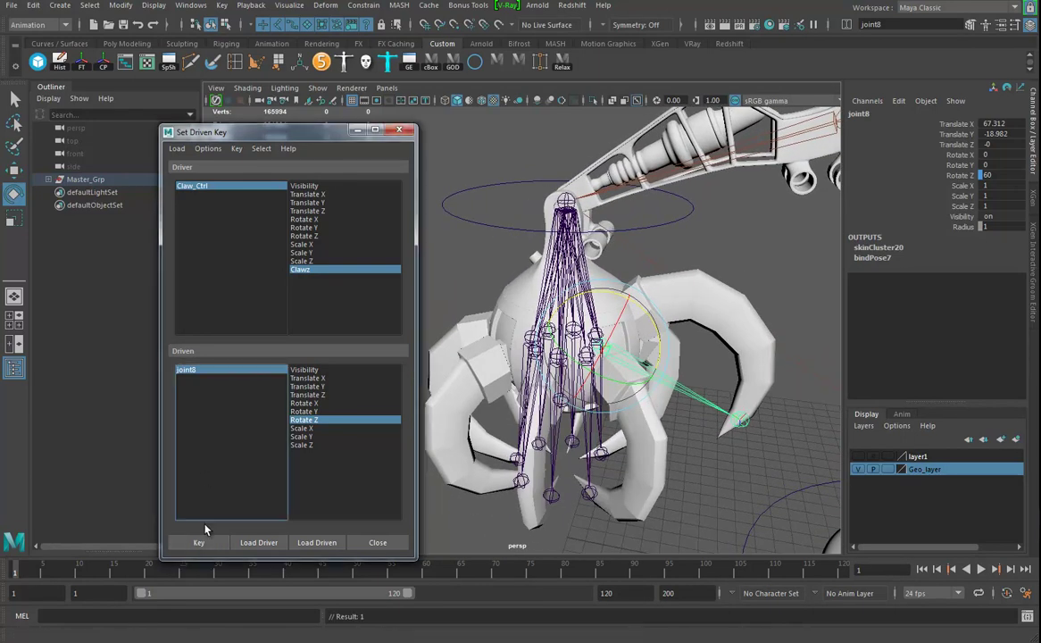
# Select Claw_Ctrl from the driver list again and set its Clawz attribute to -10.
pyautogui.click(228, 188)
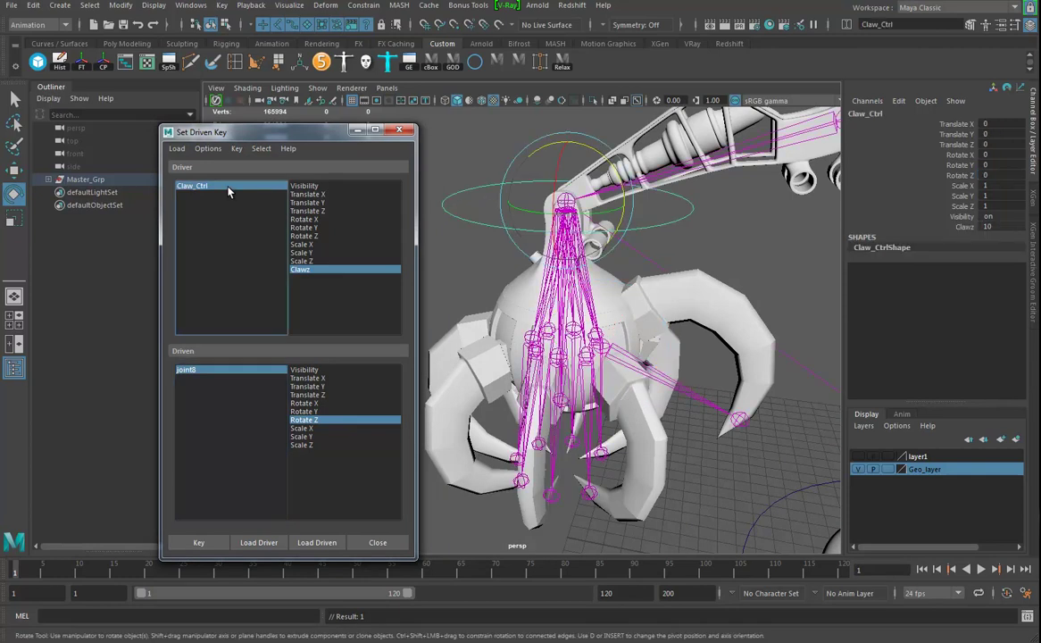
pyautogui.click(968, 226)
pyautogui.moveTo(707, 234); pyautogui.dragTo(629, 300, button='middle')
pyautogui.keyDown('alt'); pyautogui.moveTo(529, 425); pyautogui.dragTo(544, 384); pyautogui.keyUp('alt')
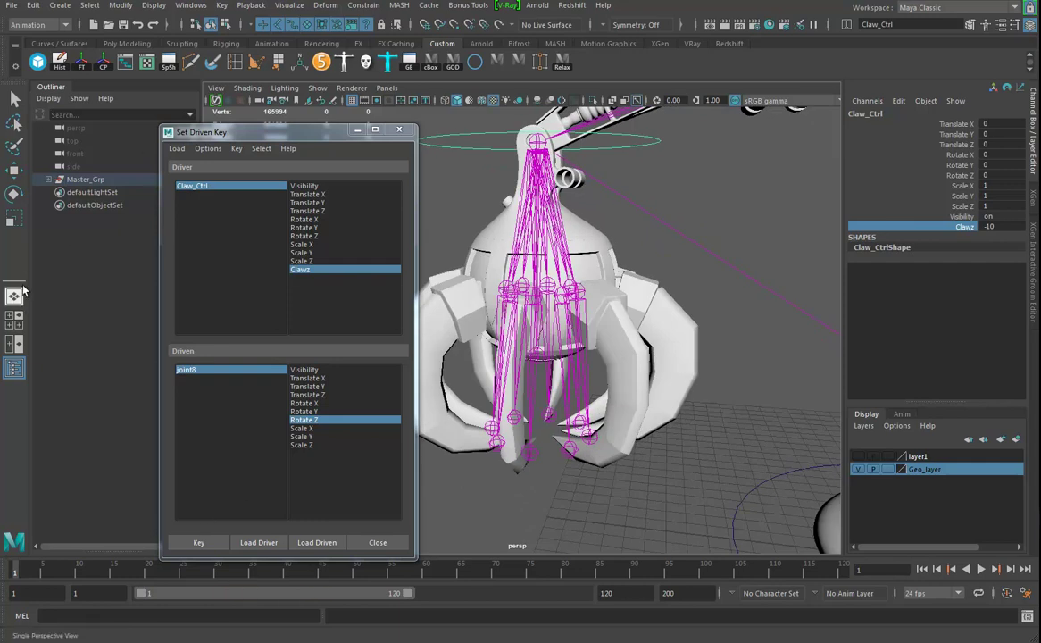
# Rotate joint8 inward to -15 in Z and set a driven key for the closed claw pose at Clawz -10.
pyautogui.keyDown('alt'); pyautogui.moveTo(600, 332); pyautogui.dragTo(624, 346); pyautogui.keyUp('alt')
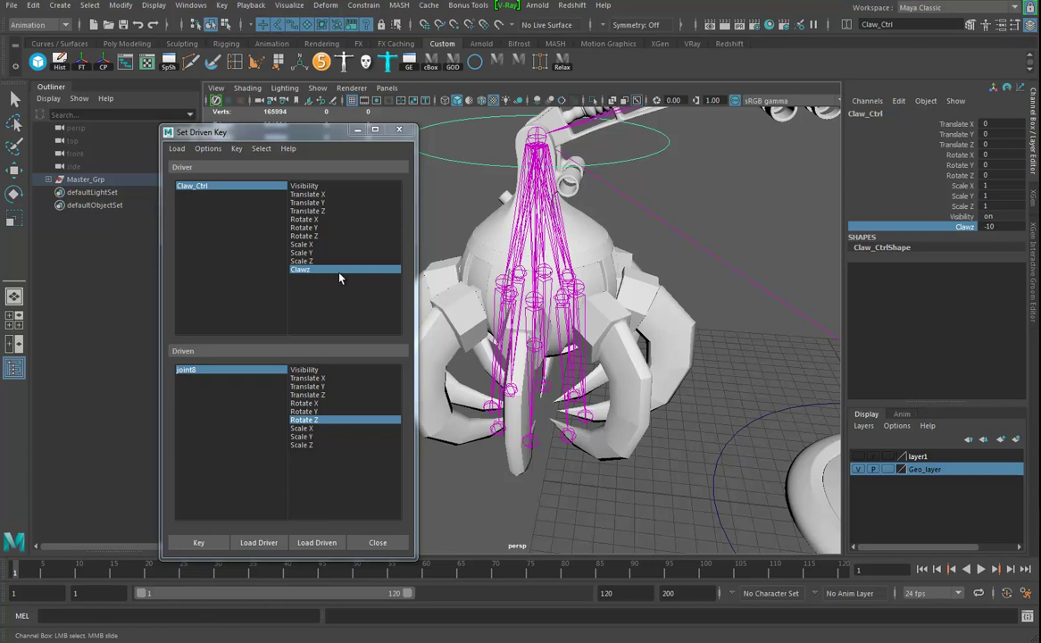
pyautogui.click(247, 378)
pyautogui.press('e')
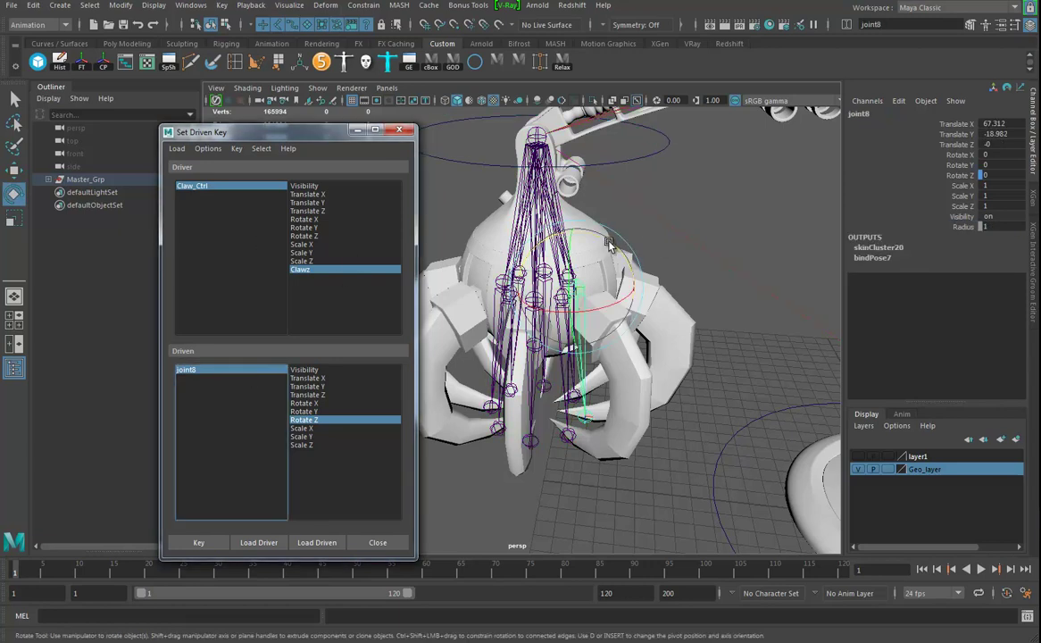
pyautogui.moveTo(608, 249); pyautogui.dragTo(613, 251)
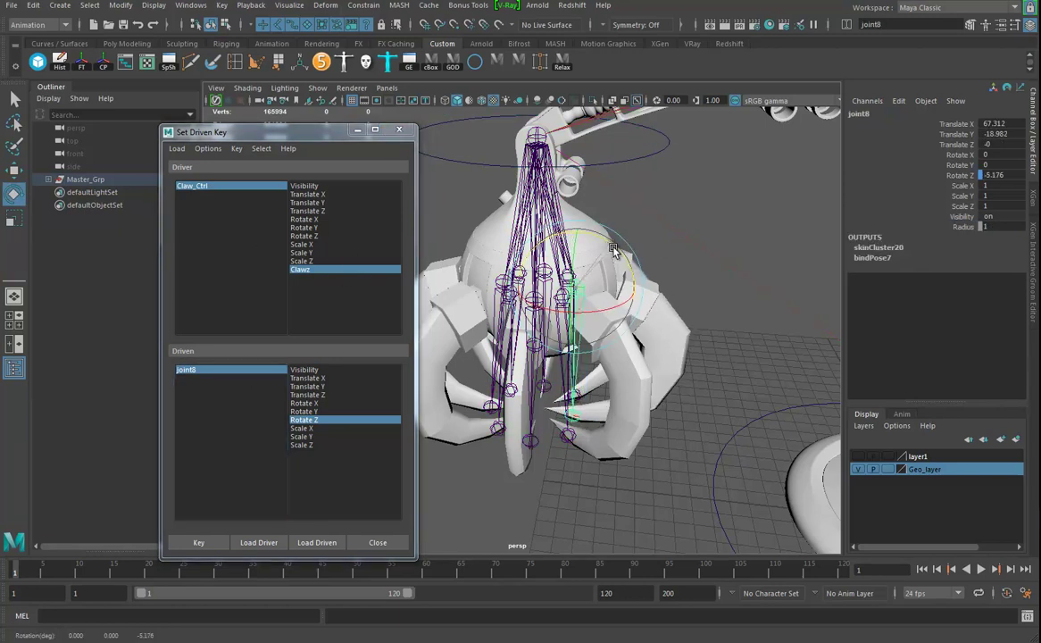
pyautogui.hotkey('ctrl', 'z')
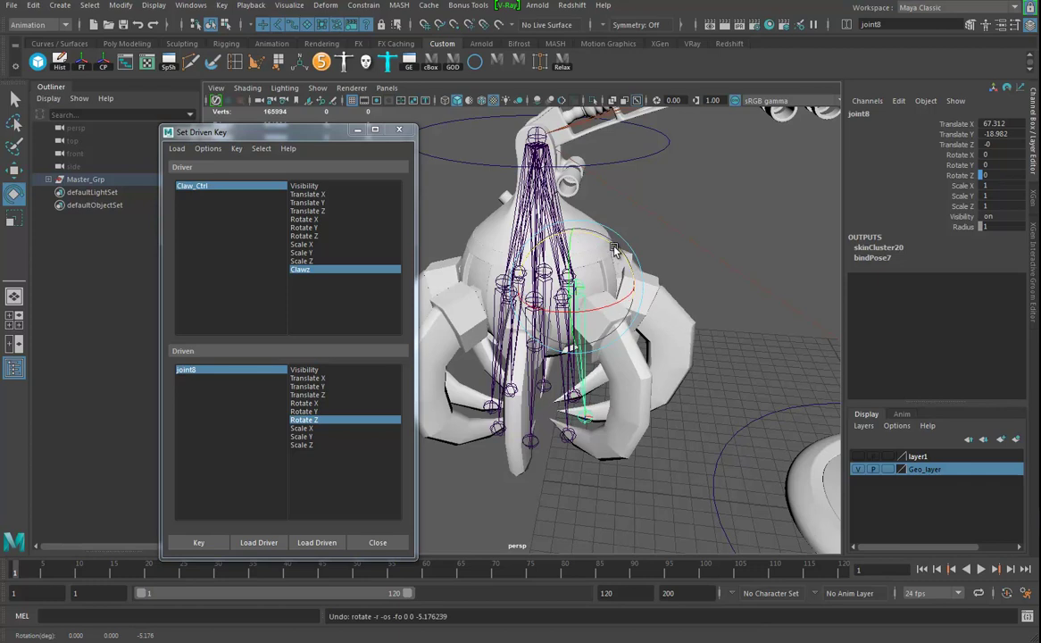
pyautogui.moveTo(614, 251); pyautogui.dragTo(626, 254)
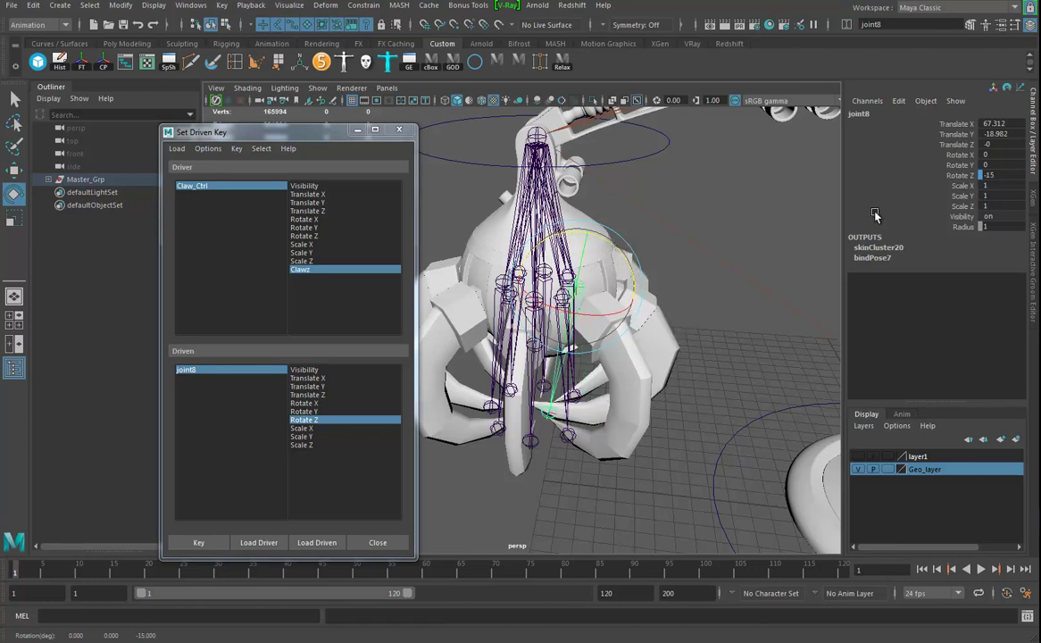
pyautogui.keyDown('alt'); pyautogui.moveTo(625, 370); pyautogui.dragTo(679, 402); pyautogui.keyUp('alt')
pyautogui.keyDown('alt'); pyautogui.moveTo(681, 401); pyautogui.dragTo(679, 376, button='middle'); pyautogui.keyUp('alt')
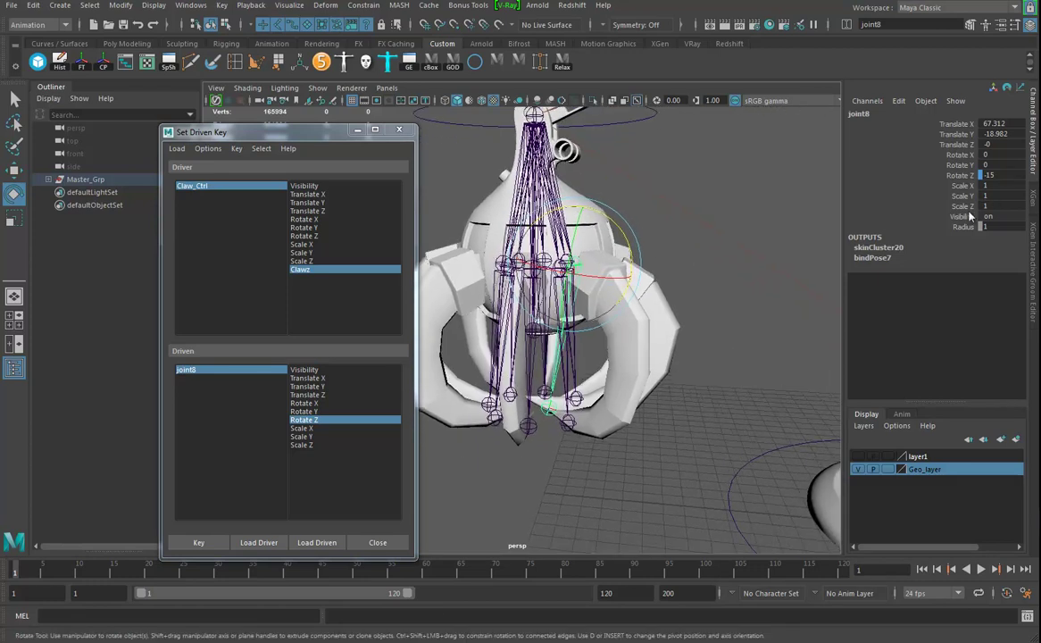
pyautogui.keyDown('alt'); pyautogui.moveTo(671, 356); pyautogui.dragTo(652, 407); pyautogui.keyUp('alt')
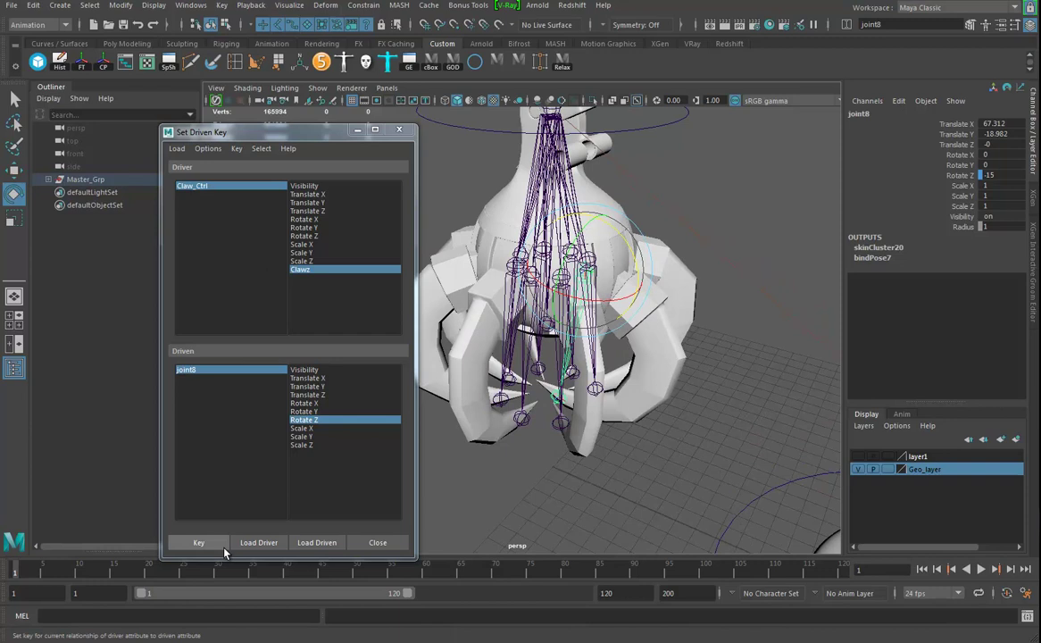
pyautogui.click(200, 608)
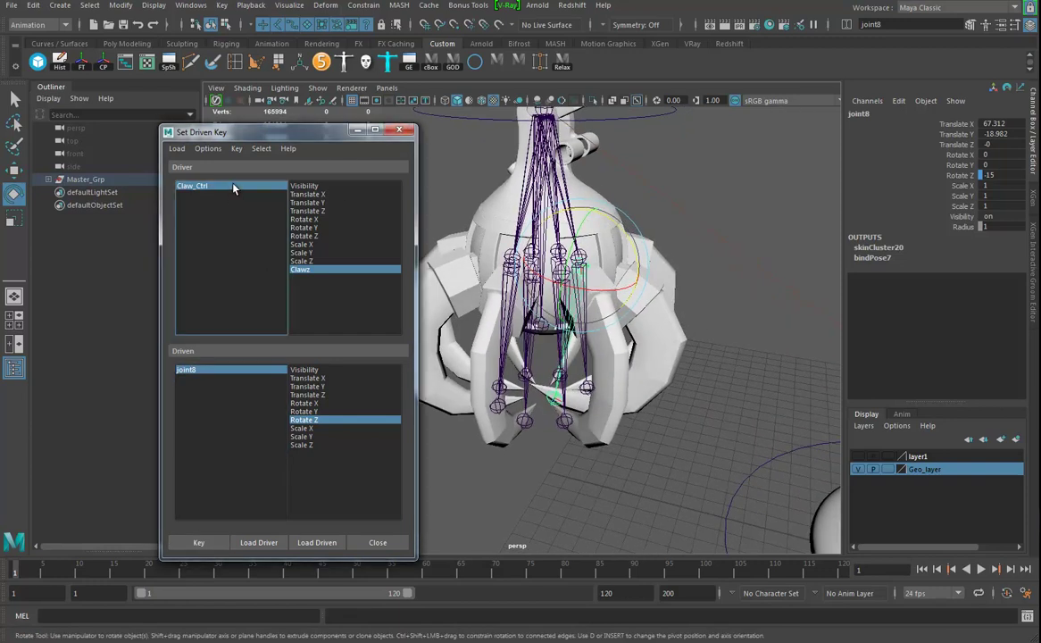
# Scrub the Clawz attribute on Claw_Ctrl to test joint8's motion, and undo the test changes.
pyautogui.click(219, 185)
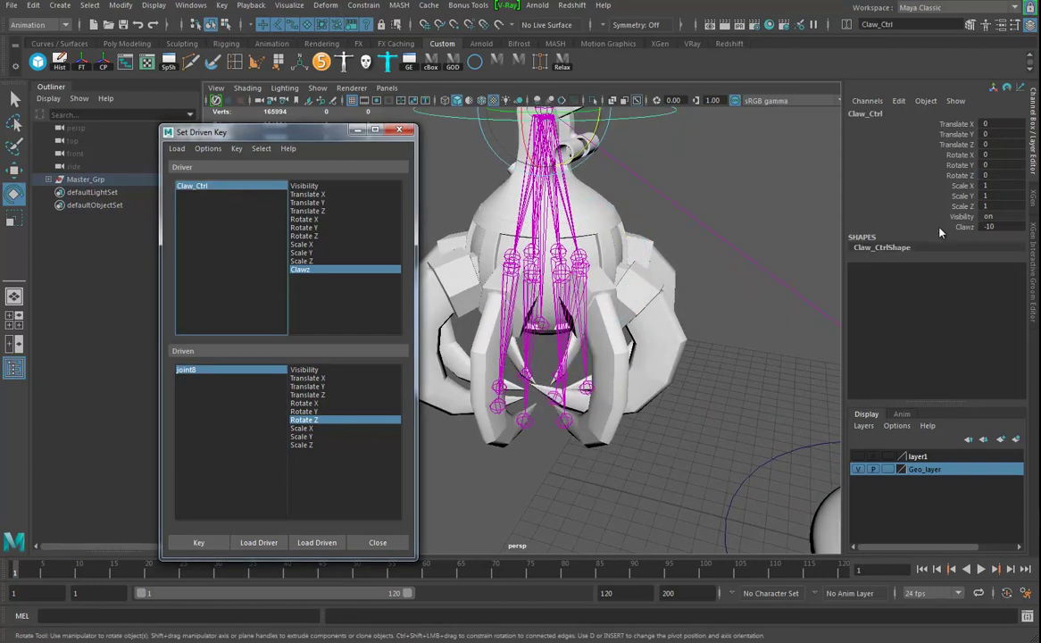
pyautogui.click(966, 226)
pyautogui.moveTo(643, 304); pyautogui.dragTo(645, 415, button='middle')
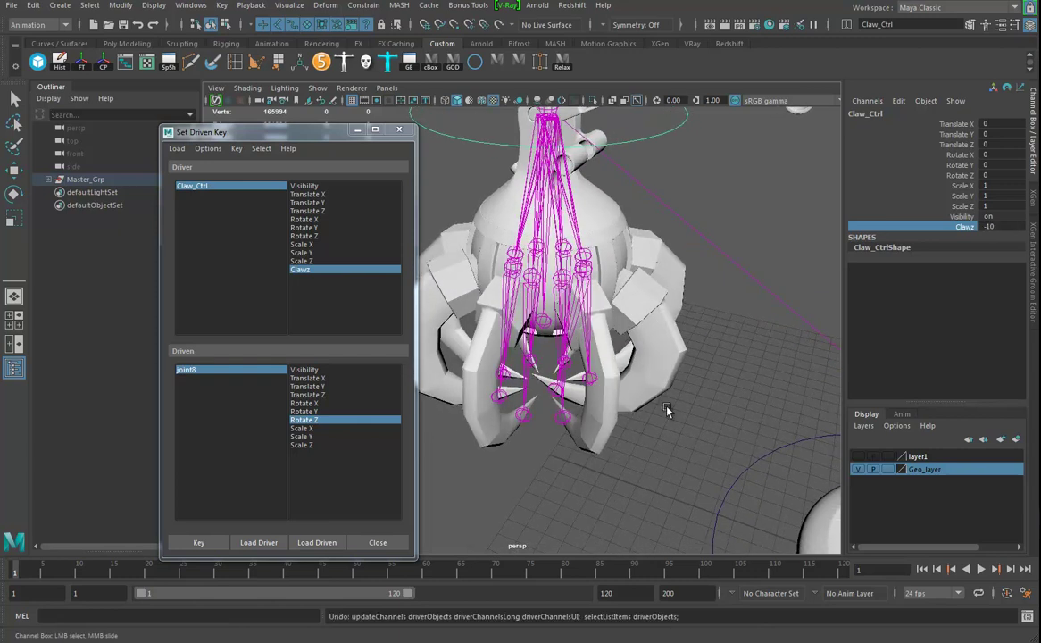
pyautogui.hotkey('ctrl', 'z')
pyautogui.hotkey('ctrl', 'z')
pyautogui.hotkey('ctrl', 'z')
pyautogui.hotkey('ctrl', 'z')
# Select joint12 on the neighbouring claw, load it as the driven object, and choose its Rotate Z.
pyautogui.keyDown('alt'); pyautogui.moveTo(648, 403); pyautogui.dragTo(712, 314); pyautogui.keyUp('alt')
pyautogui.click(774, 327)
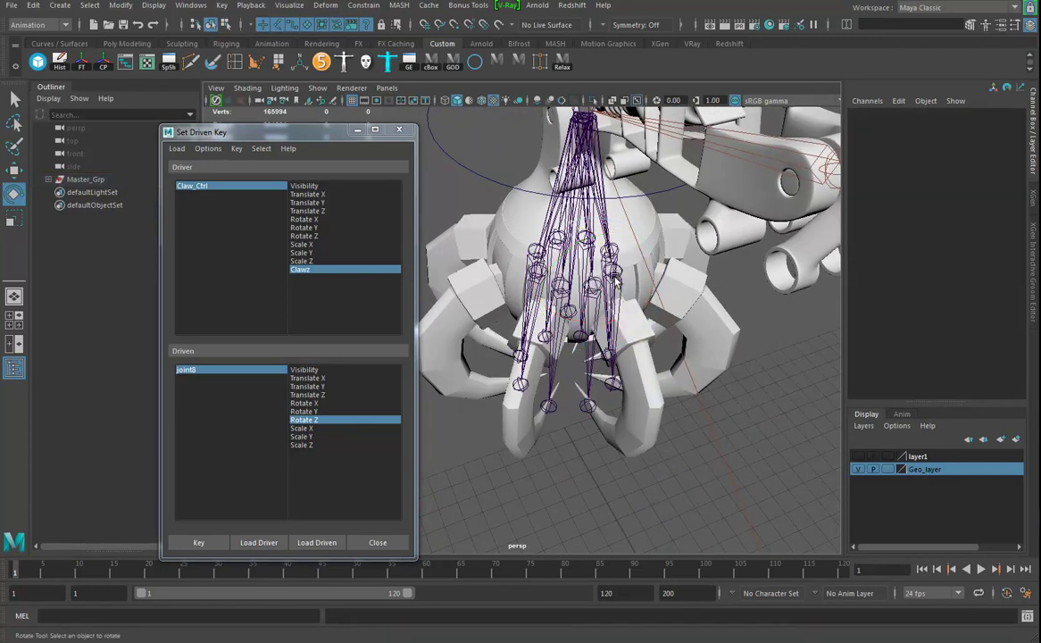
pyautogui.click(661, 342)
pyautogui.click(603, 311)
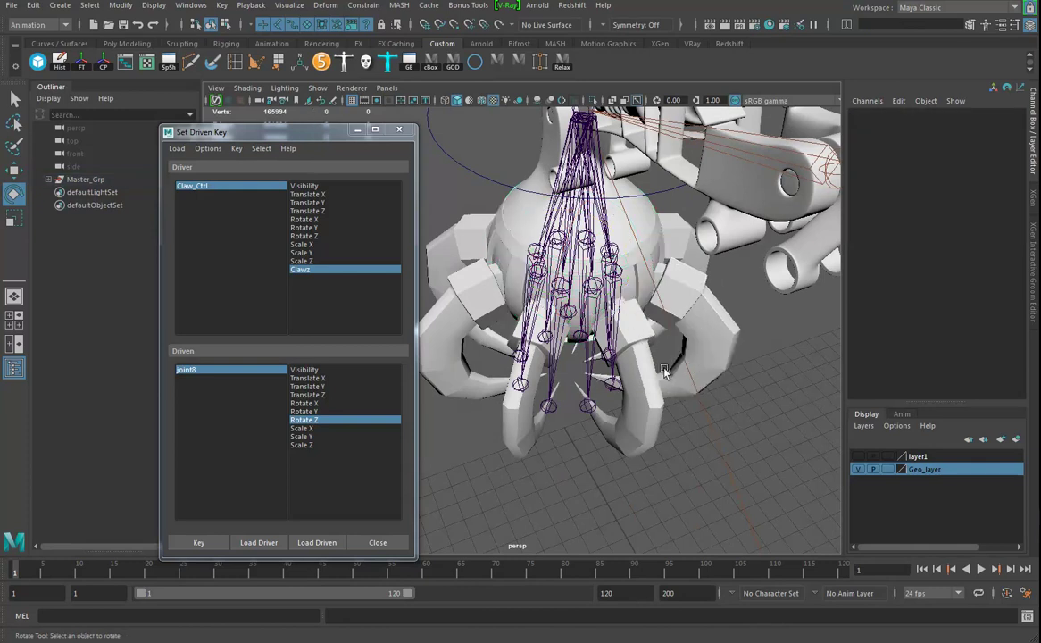
pyautogui.click(623, 318)
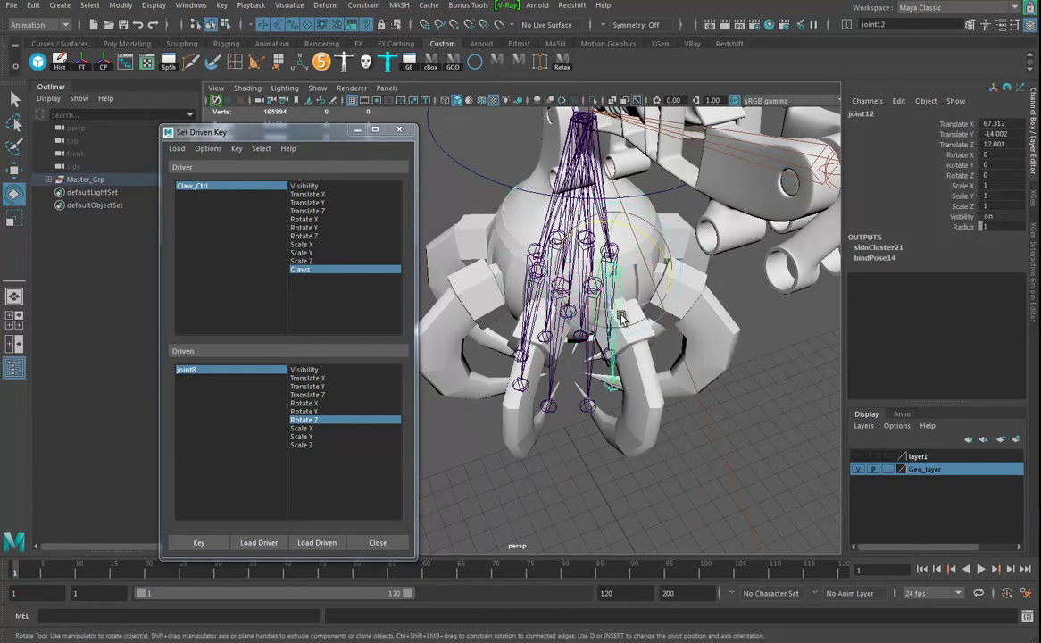
pyautogui.click(320, 543)
pyautogui.click(318, 420)
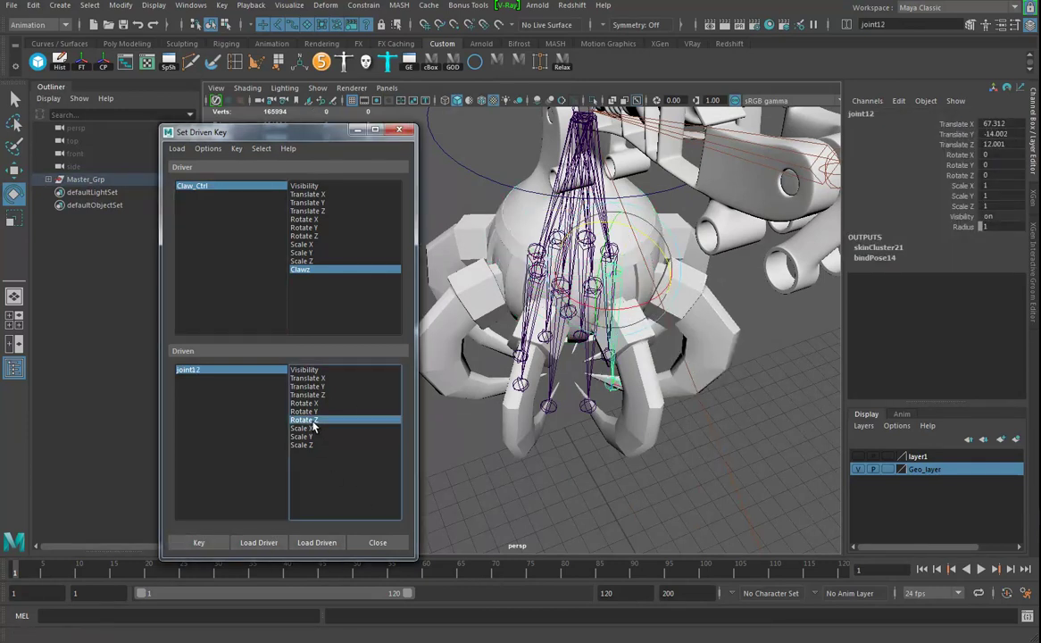
# Set Claw_Ctrl's Clawz to 0 and key joint12's Rotate Z at its neutral pose.
pyautogui.click(234, 186)
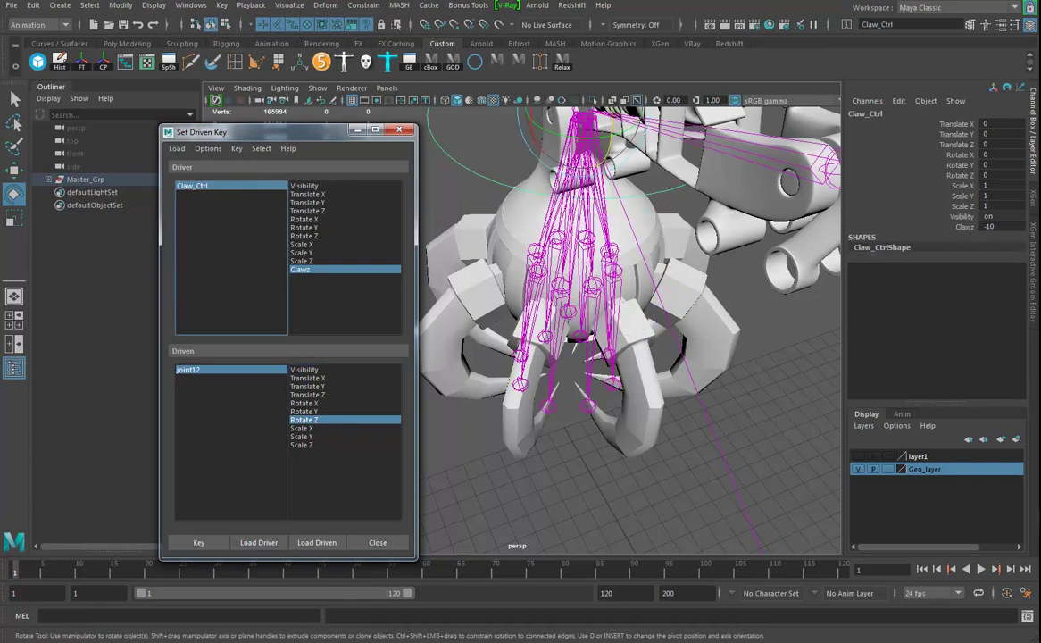
pyautogui.doubleClick(1010, 226)
pyautogui.press('Return')
pyautogui.keyDown('alt'); pyautogui.moveTo(644, 339); pyautogui.dragTo(684, 358); pyautogui.keyUp('alt')
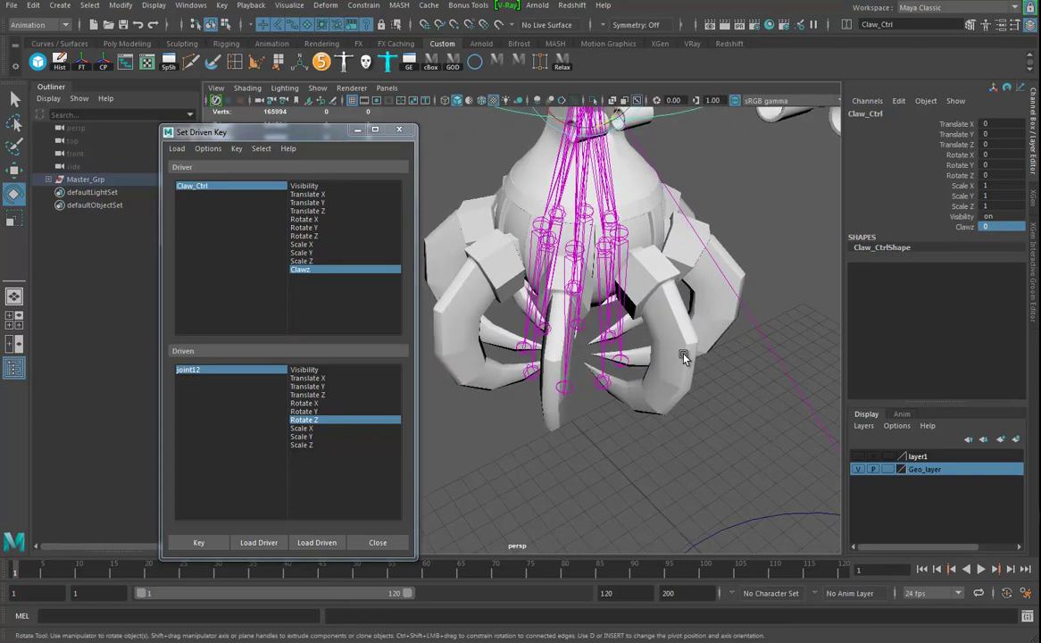
pyautogui.click(215, 376)
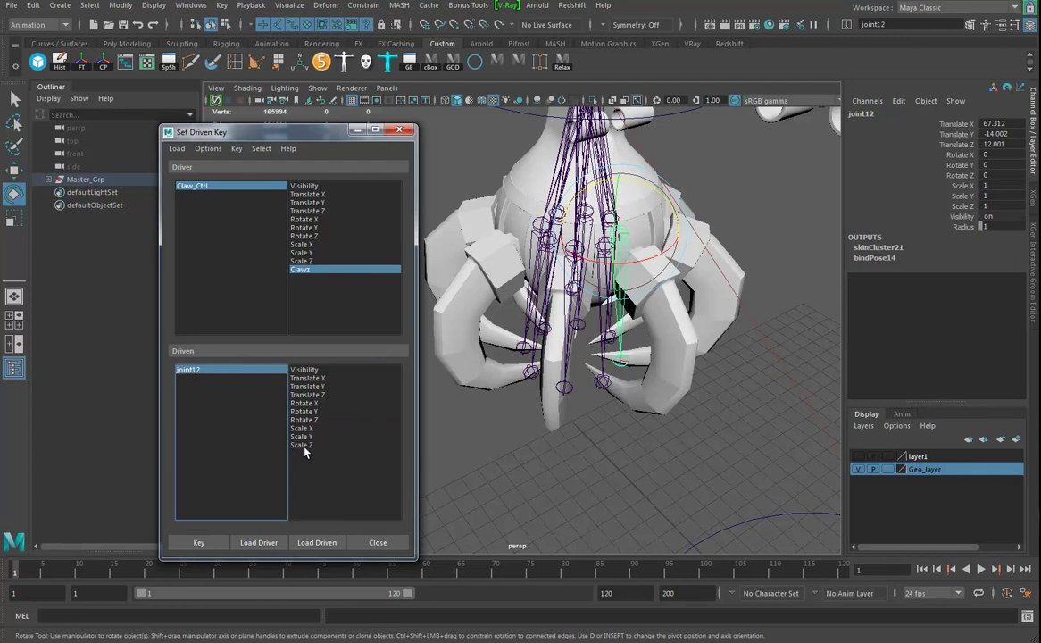
pyautogui.click(304, 420)
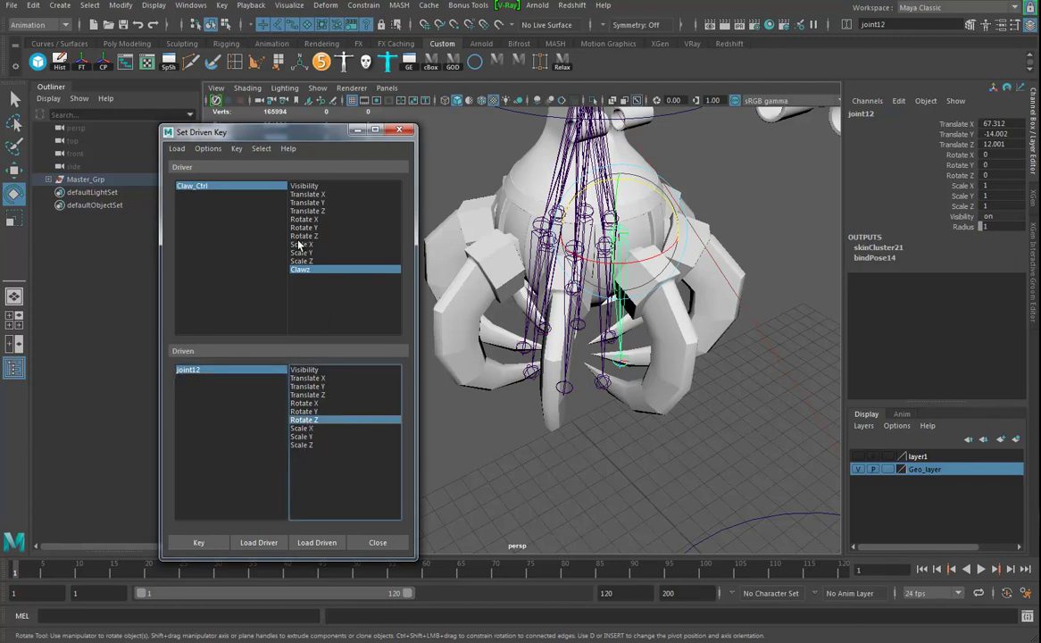
pyautogui.click(198, 542)
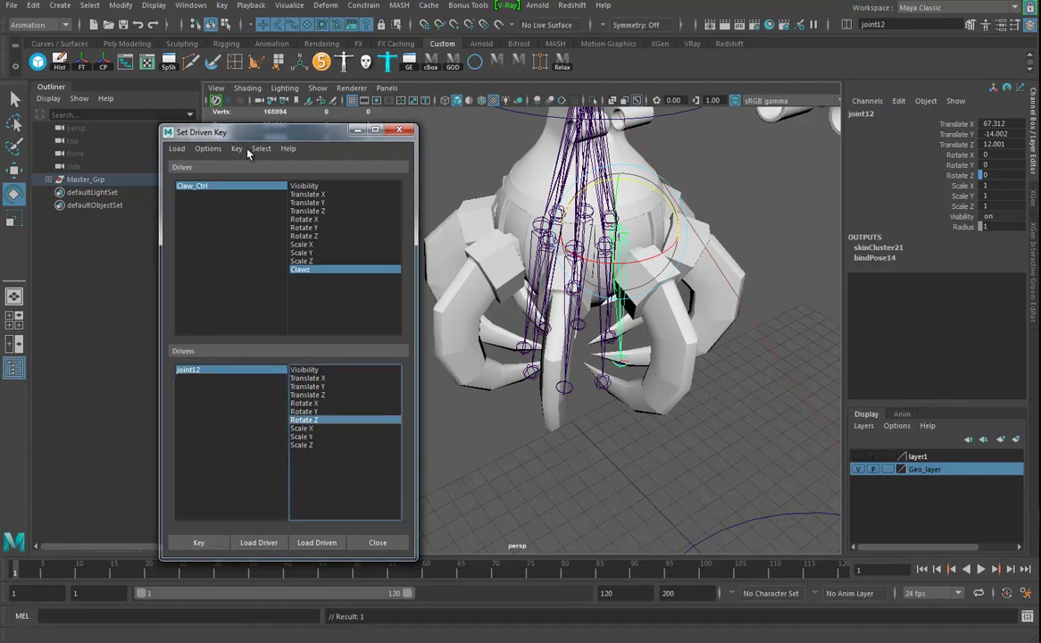
# Select Claw_Ctrl from the driver list and raise its Clawz attribute to 10.
pyautogui.click(222, 188)
pyautogui.click(964, 227)
pyautogui.moveTo(621, 268); pyautogui.dragTo(757, 256, button='middle')
pyautogui.moveTo(725, 313); pyautogui.dragTo(581, 309, button='middle')
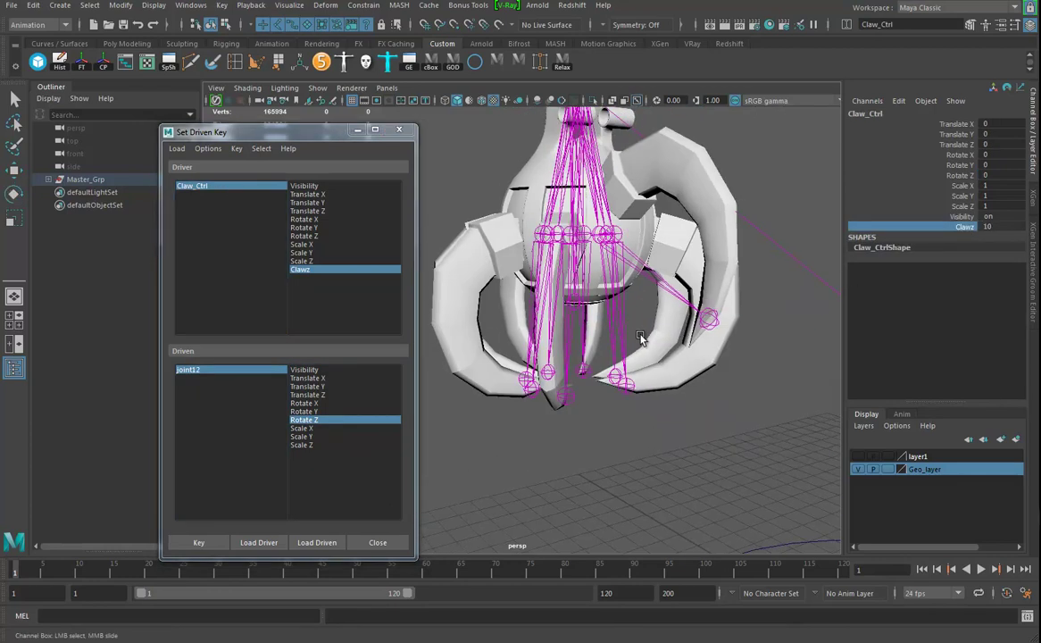
# Rotate joint12 outward to 60 in Z and set a driven key for its open pose.
pyautogui.click(629, 335)
pyautogui.press('e')
pyautogui.click(624, 348)
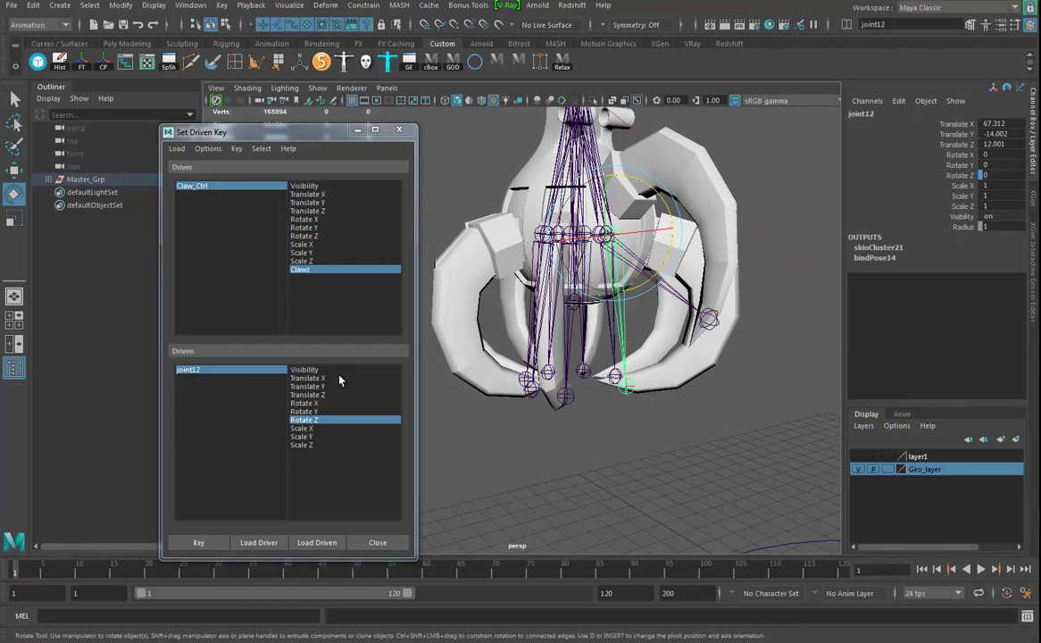
pyautogui.click(548, 460)
pyautogui.click(189, 371)
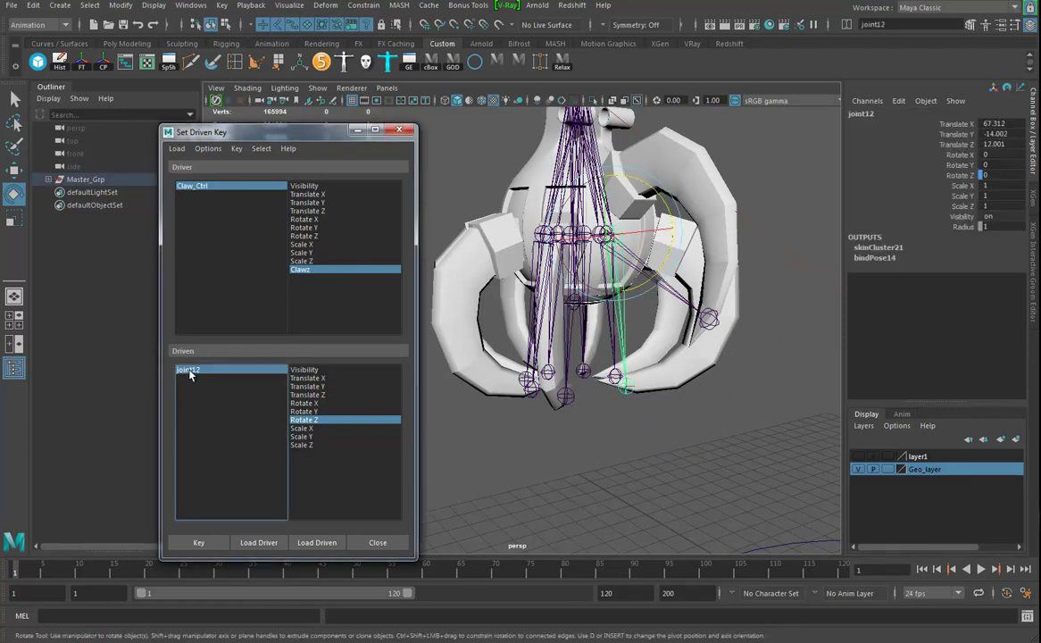
pyautogui.moveTo(671, 252); pyautogui.dragTo(671, 230)
pyautogui.hotkey('ctrl', 'z')
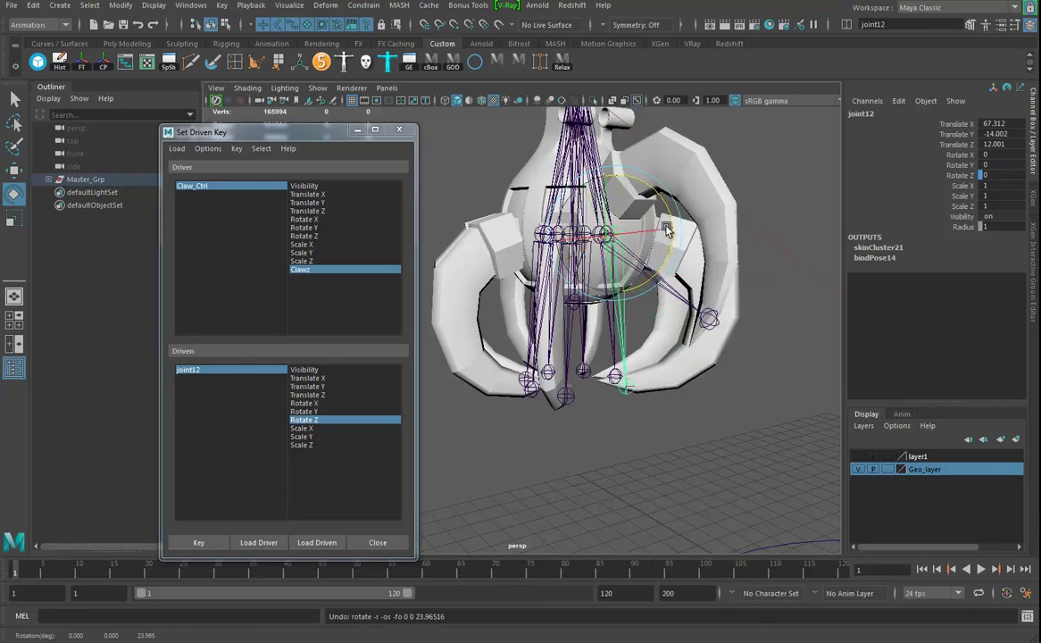
pyautogui.moveTo(671, 246); pyautogui.dragTo(657, 213)
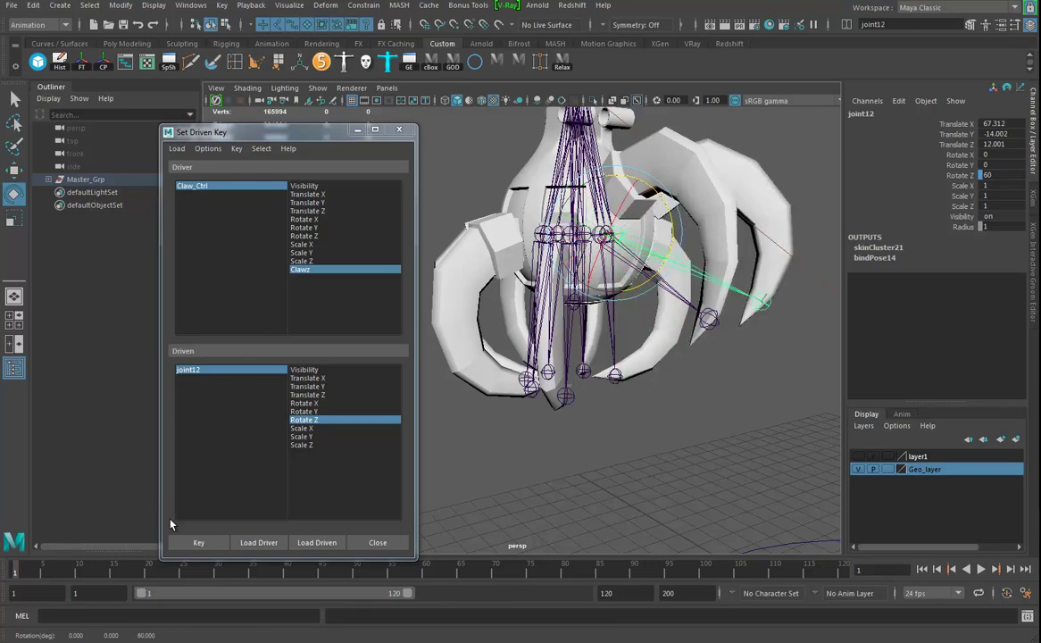
pyautogui.click(198, 542)
# Select Claw_Ctrl from the driver list and lower its Clawz attribute to -10.
pyautogui.keyDown('alt'); pyautogui.moveTo(618, 436); pyautogui.dragTo(432, 308); pyautogui.keyUp('alt')
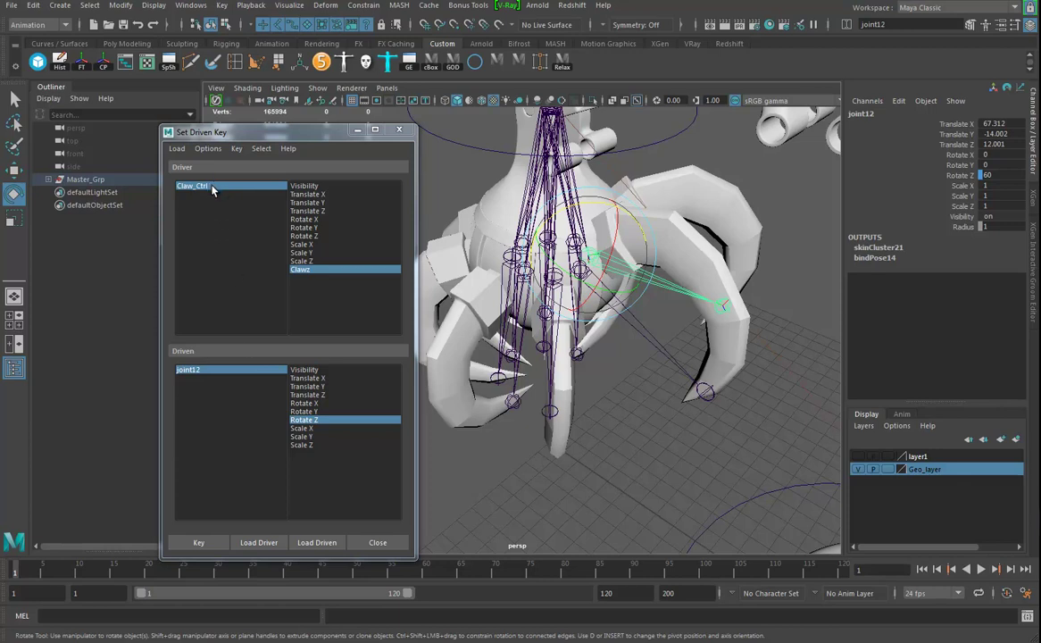
pyautogui.click(212, 188)
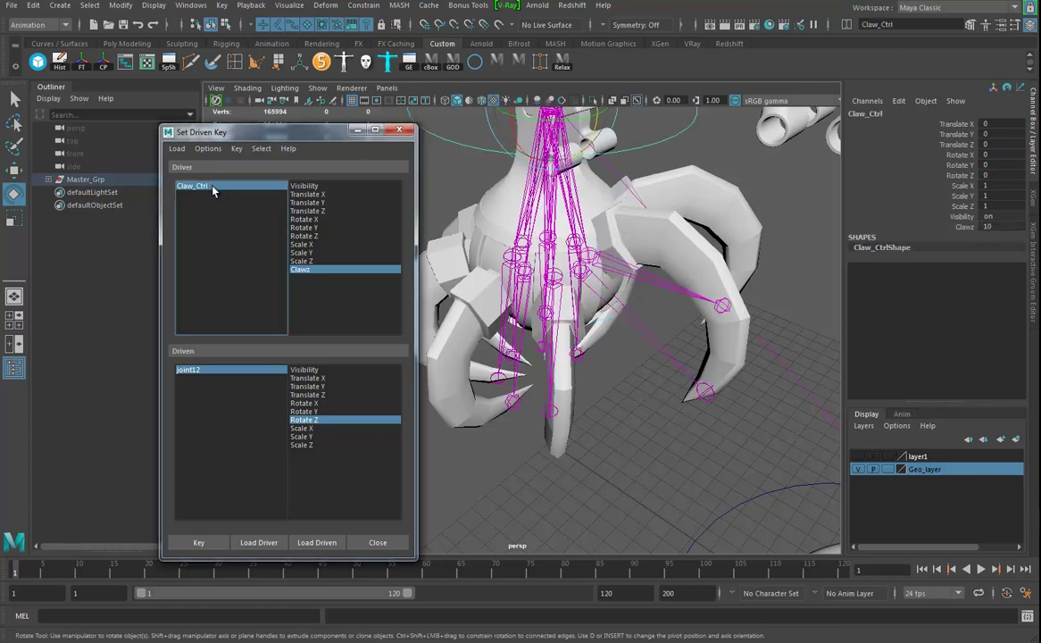
pyautogui.click(964, 226)
pyautogui.moveTo(634, 204); pyautogui.dragTo(389, 318, button='middle')
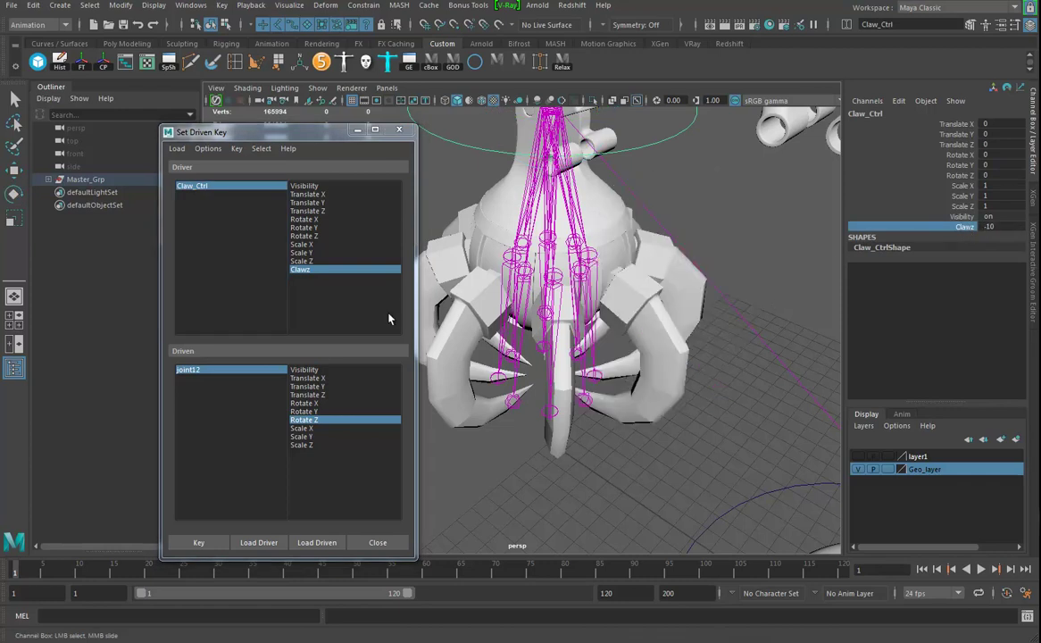
# Set joint12's Rotate Z to -15 and set a driven key for its closed pose.
pyautogui.click(219, 373)
pyautogui.press('e')
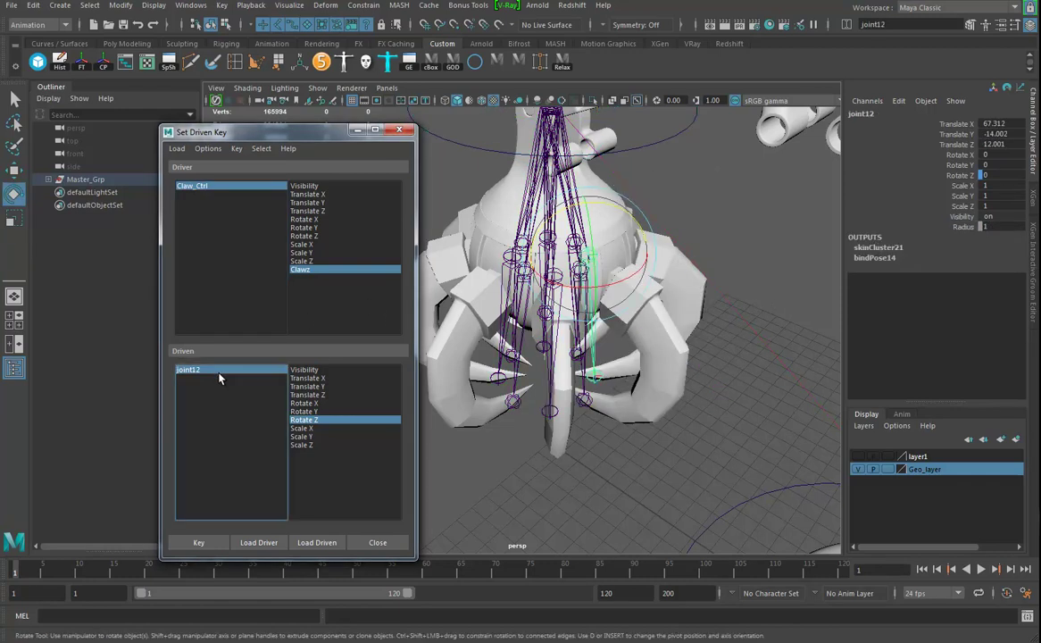
pyautogui.click(1000, 176)
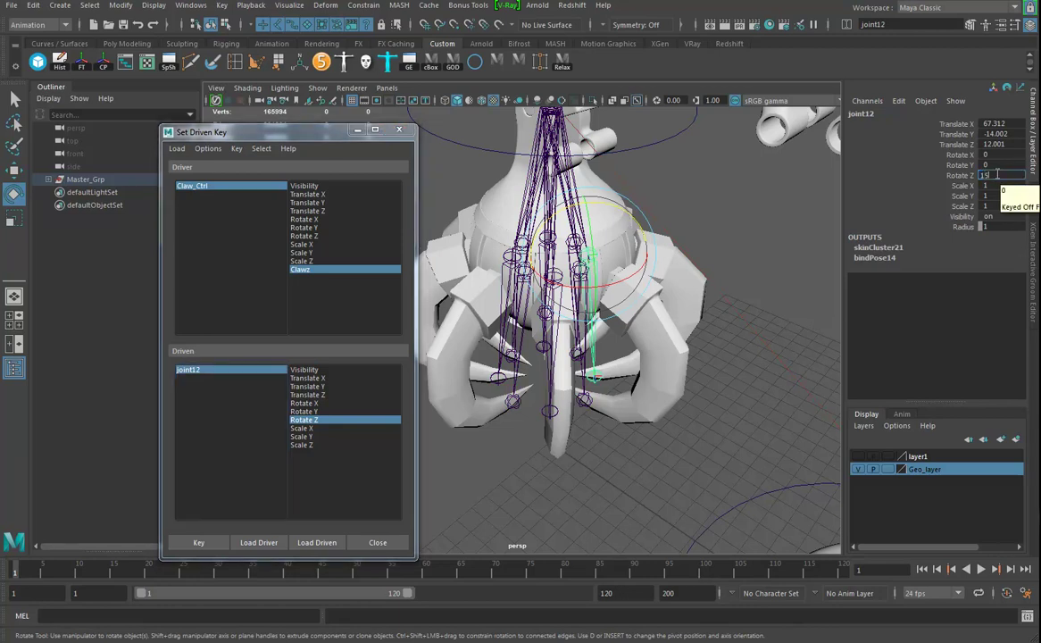
pyautogui.write('15')
pyautogui.press('Return')
pyautogui.keyDown('alt'); pyautogui.moveTo(706, 374); pyautogui.dragTo(803, 349); pyautogui.keyUp('alt')
pyautogui.doubleClick(985, 175)
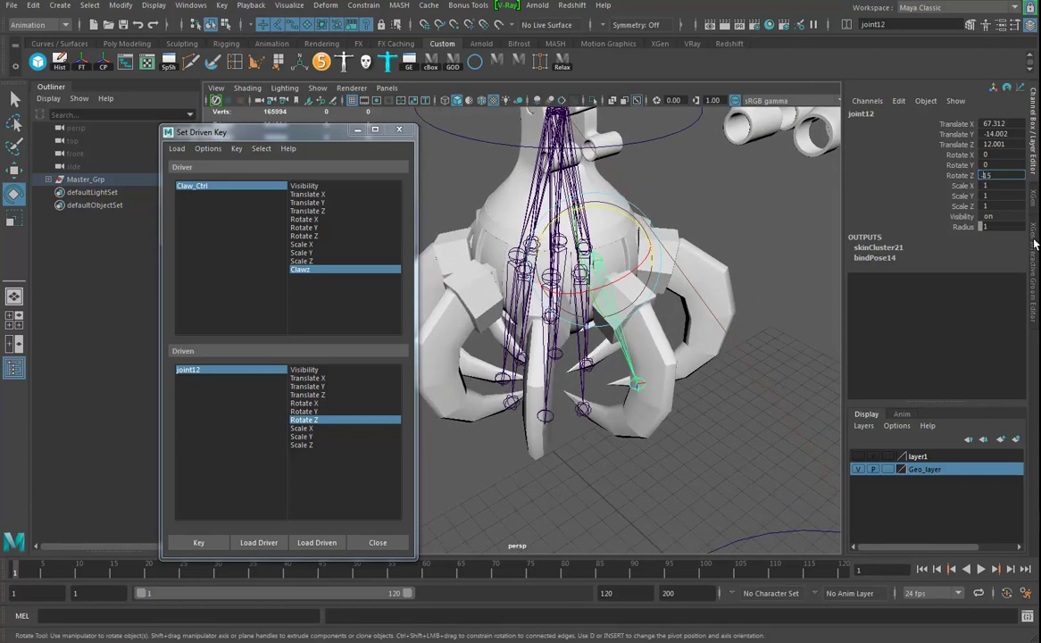
pyautogui.write('-15')
pyautogui.press('Return')
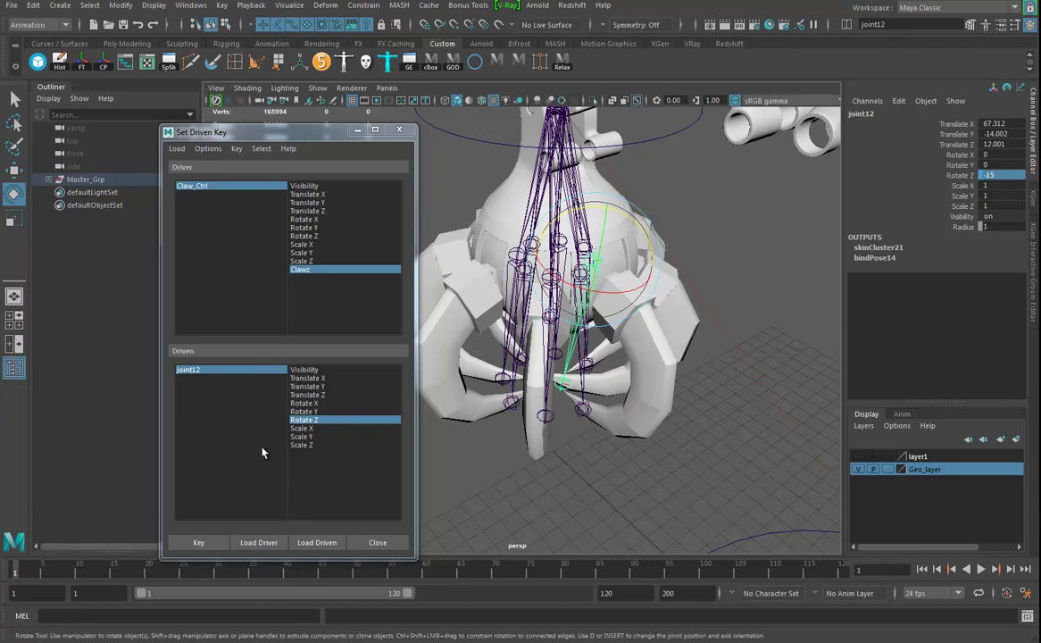
pyautogui.click(199, 542)
# Select Claw_Ctrl from the driver list and return its Clawz attribute to 0.
pyautogui.keyDown('alt'); pyautogui.moveTo(718, 357); pyautogui.dragTo(693, 339); pyautogui.keyUp('alt')
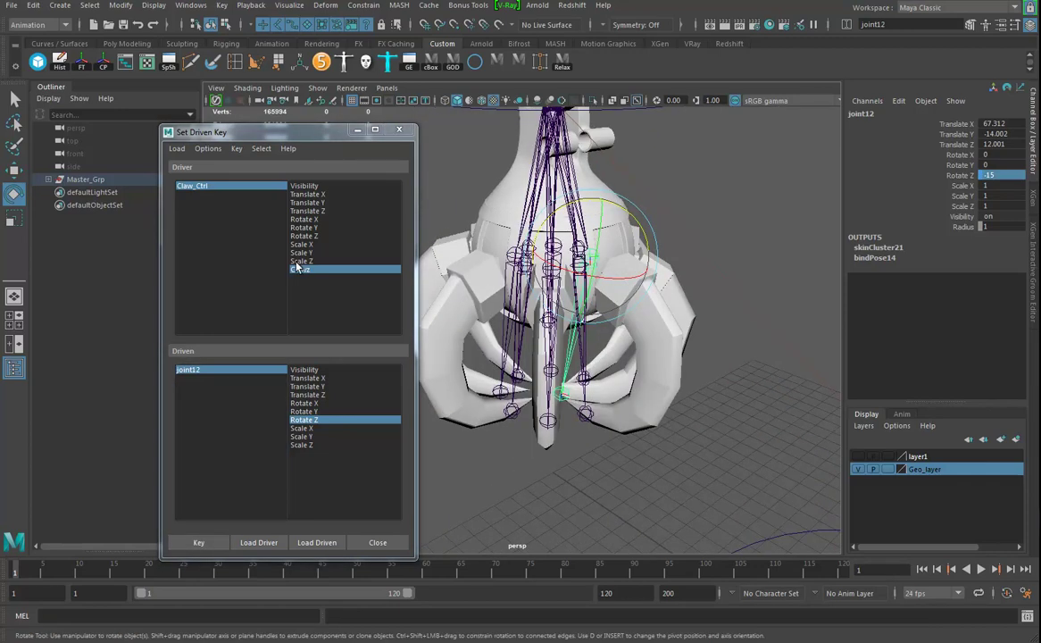
pyautogui.click(238, 188)
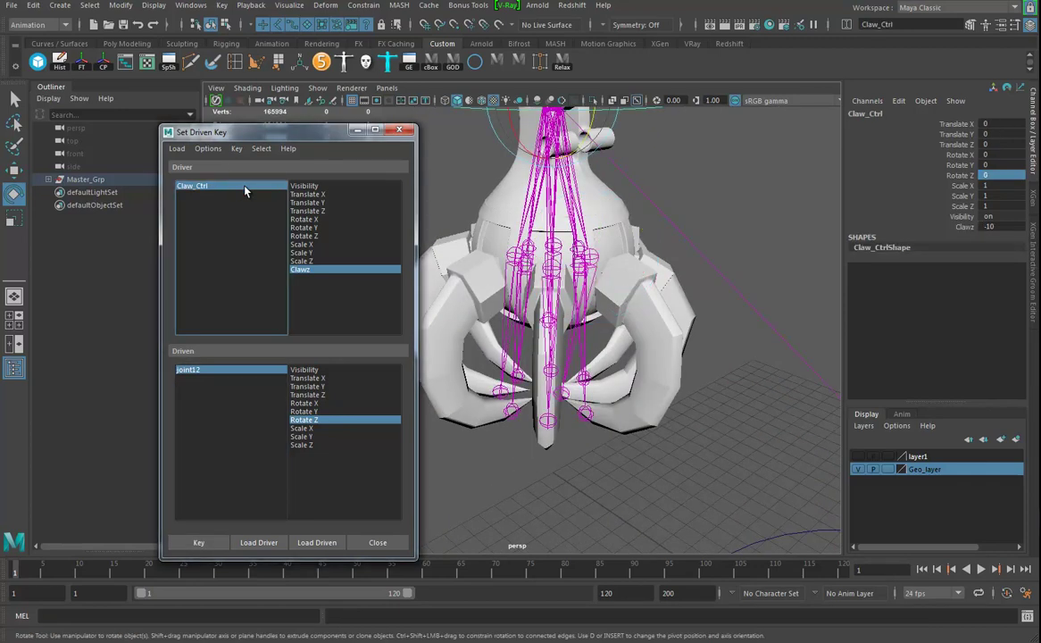
pyautogui.click(964, 227)
pyautogui.moveTo(757, 302); pyautogui.dragTo(817, 291, button='middle')
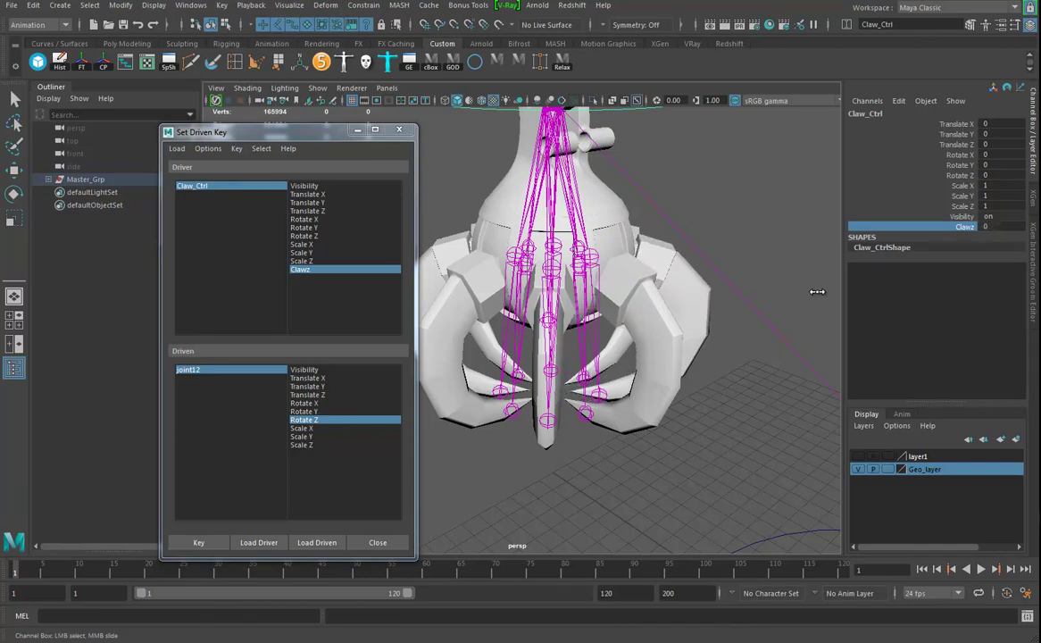
# Select the remaining unkeyed claw joints together in the viewport, leaving out joint8 and joint12.
pyautogui.moveTo(605, 463)
pyautogui.keyDown('alt'); pyautogui.mouseDown()
pyautogui.moveTo(640, 460)
pyautogui.moveTo(612, 456)
pyautogui.mouseUp(); pyautogui.keyUp('alt')
pyautogui.press('e')
pyautogui.moveTo(571, 412); pyautogui.dragTo(614, 406)
pyautogui.moveTo(446, 455); pyautogui.dragTo(542, 381)
pyautogui.keyDown('alt'); pyautogui.moveTo(563, 429); pyautogui.dragTo(597, 420); pyautogui.keyUp('alt')
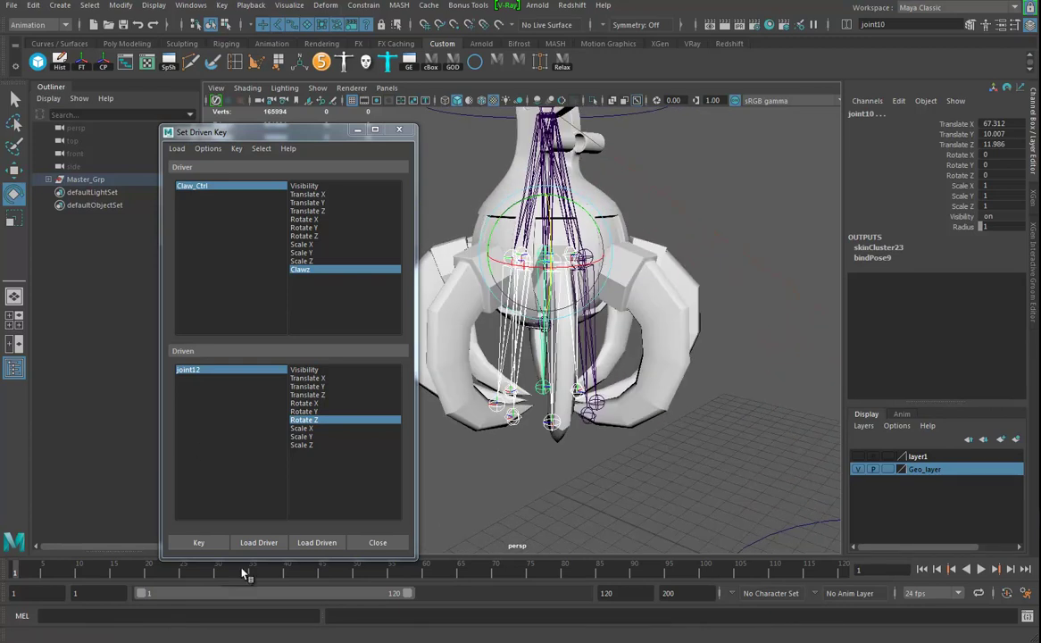
# Load the six selected claw joints as driven objects and set a driven key on their Rotate Z at Clawz 0.
pyautogui.click(318, 543)
pyautogui.moveTo(190, 376); pyautogui.dragTo(198, 412)
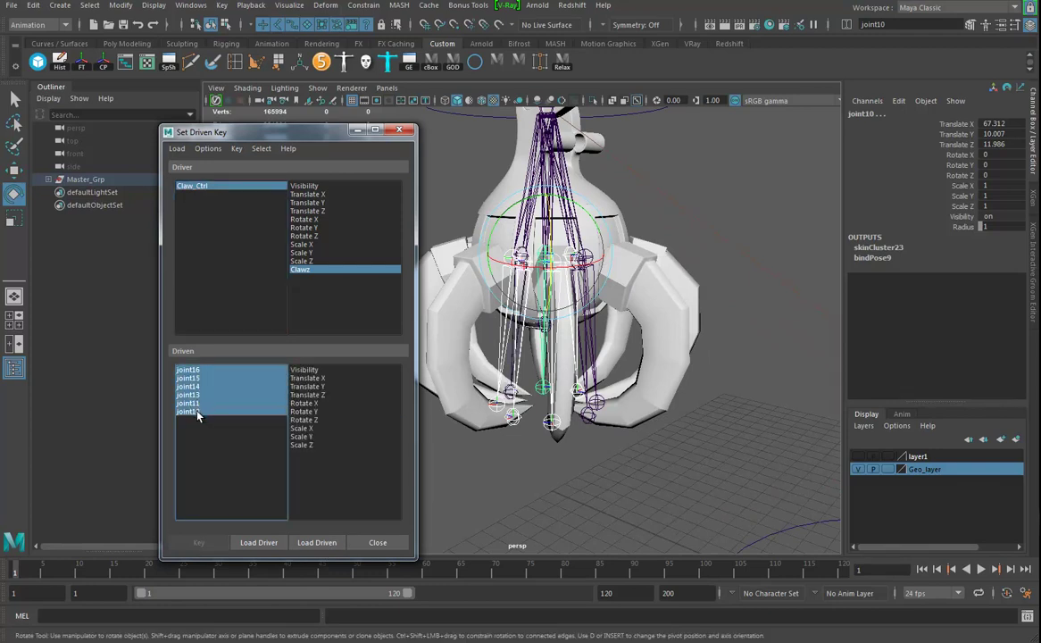
pyautogui.click(308, 420)
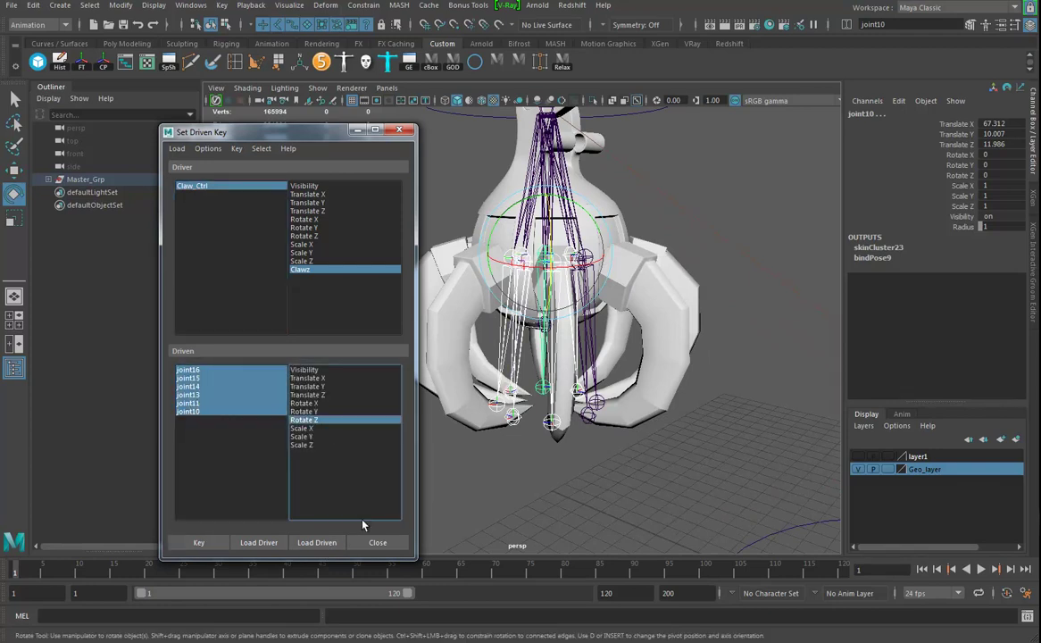
pyautogui.click(200, 543)
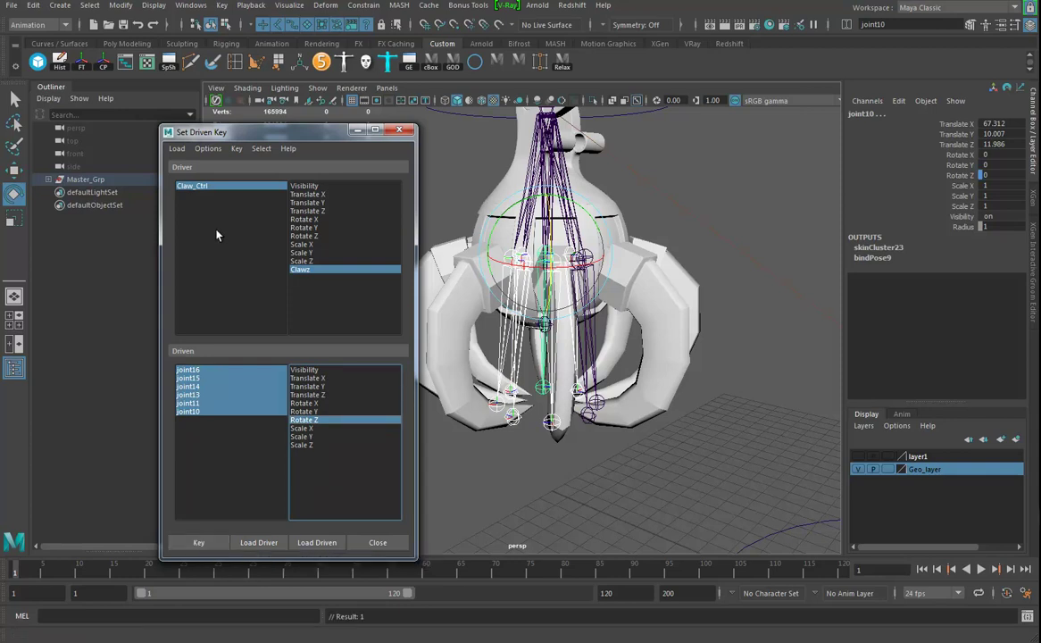
# Raise Claw_Ctrl's Clawz to 10 and key the six driven joints open at Rotate Z 60.
pyautogui.click(212, 193)
pyautogui.click(969, 226)
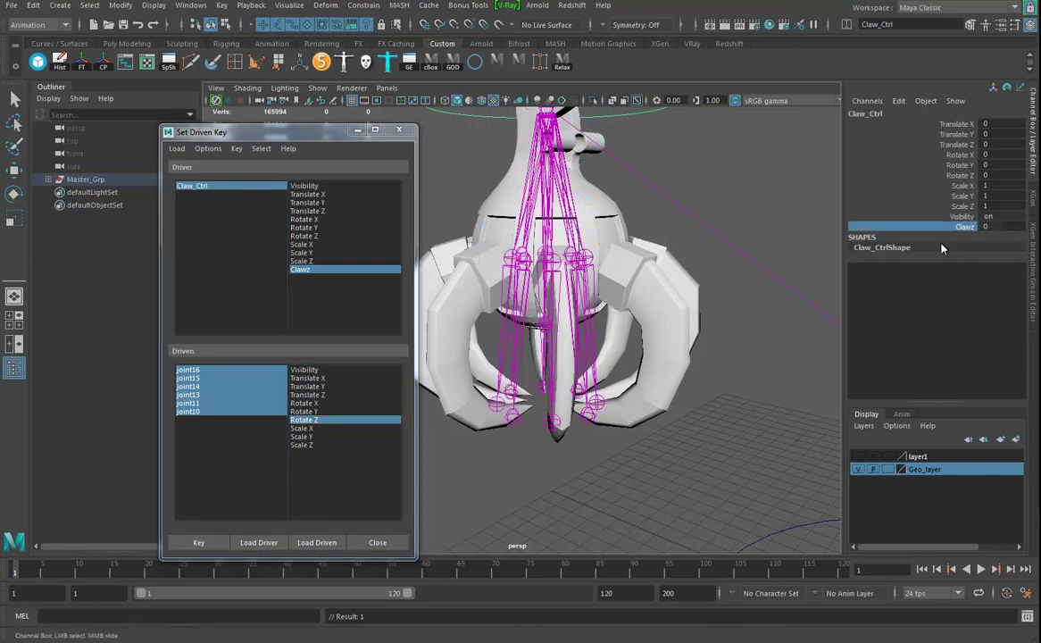
pyautogui.moveTo(590, 320); pyautogui.dragTo(760, 340, button='middle')
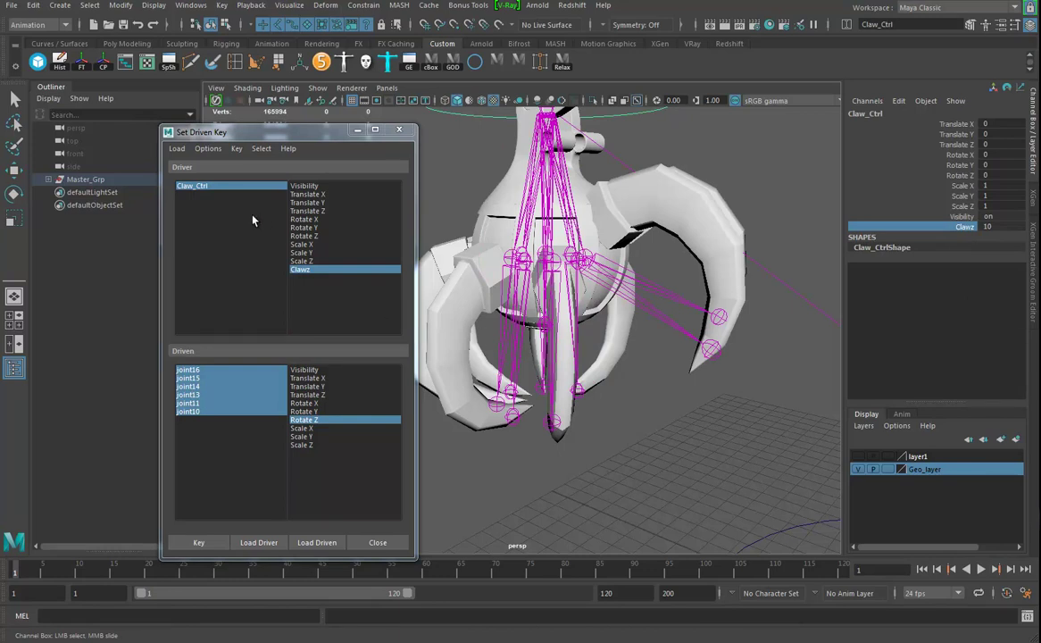
pyautogui.moveTo(198, 371); pyautogui.dragTo(205, 412)
pyautogui.keyDown('alt'); pyautogui.moveTo(617, 269); pyautogui.dragTo(582, 332); pyautogui.keyUp('alt')
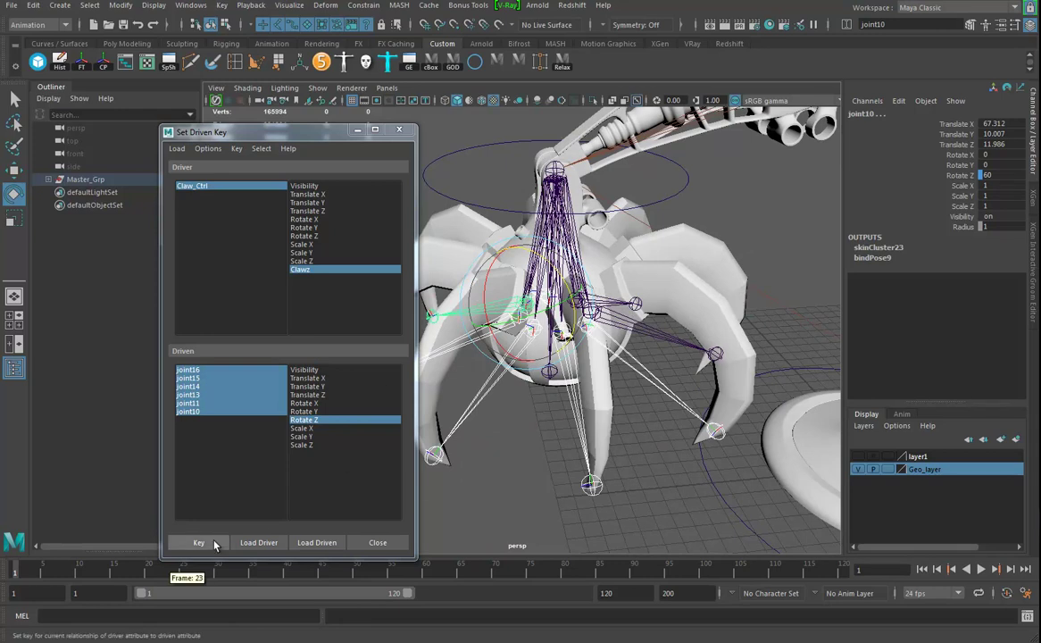
pyautogui.click(198, 542)
# Lower Claw_Ctrl's Clawz to -10 and rotate the six driven joints to Rotate Z -15 for the closed pose.
pyautogui.keyDown('alt'); pyautogui.moveTo(581, 415); pyautogui.dragTo(487, 380); pyautogui.keyUp('alt')
pyautogui.click(212, 185)
pyautogui.click(966, 227)
pyautogui.moveTo(786, 346); pyautogui.dragTo(589, 354, button='middle')
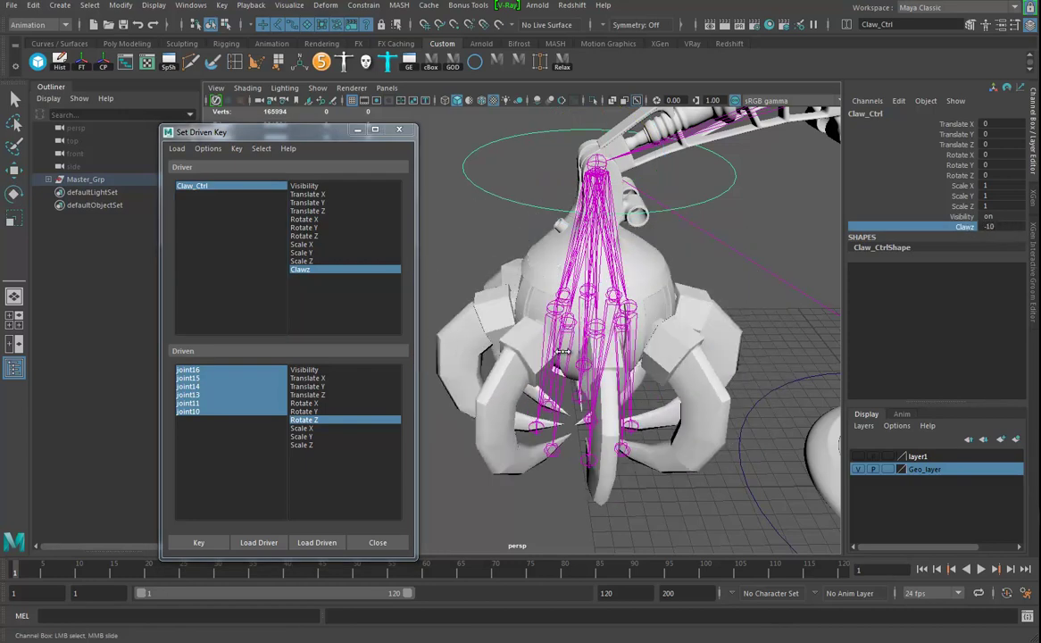
pyautogui.moveTo(210, 370); pyautogui.dragTo(210, 413)
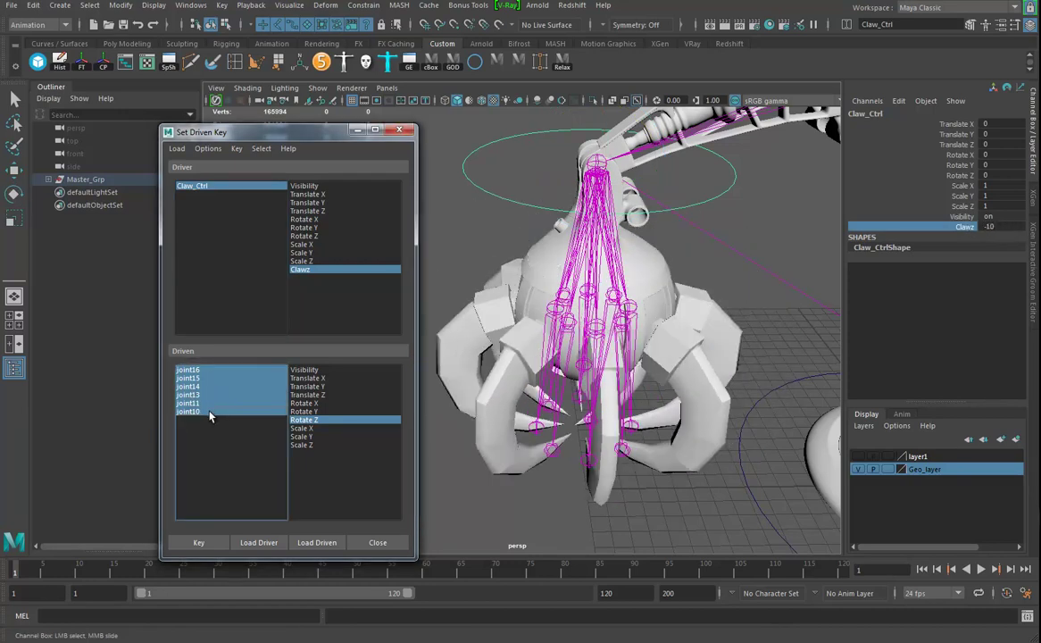
pyautogui.press('e')
pyautogui.moveTo(597, 269); pyautogui.dragTo(598, 263)
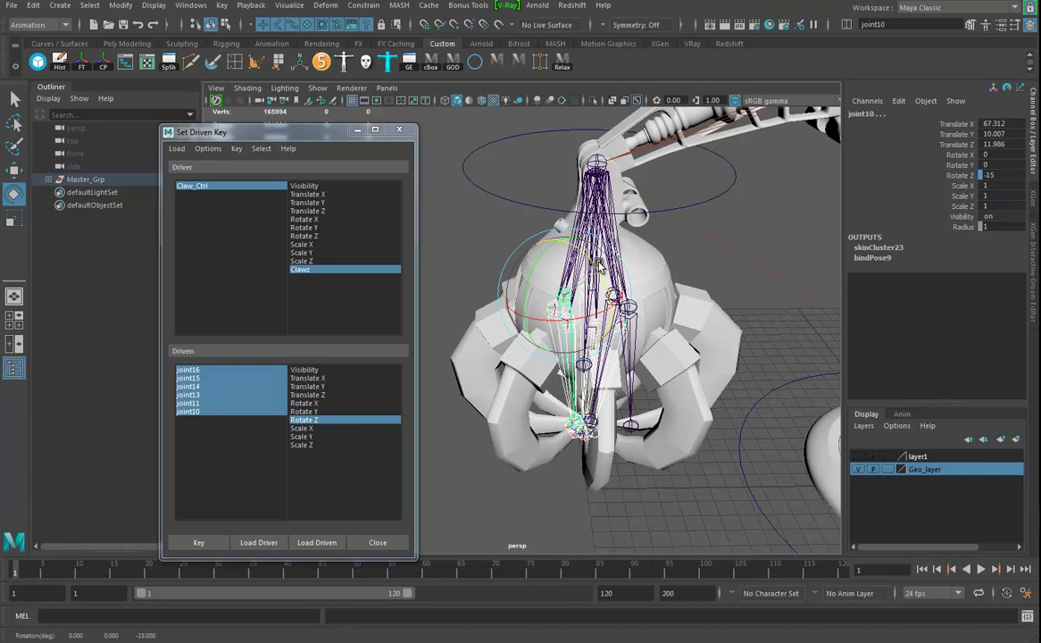
# Load joint8 as the driven object and key its Rotate Z at -15 for the closed pose.
pyautogui.keyDown('alt'); pyautogui.moveTo(578, 457); pyautogui.dragTo(668, 459); pyautogui.keyUp('alt')
pyautogui.click(642, 431)
pyautogui.keyDown('alt'); pyautogui.moveTo(602, 433); pyautogui.dragTo(528, 463); pyautogui.keyUp('alt')
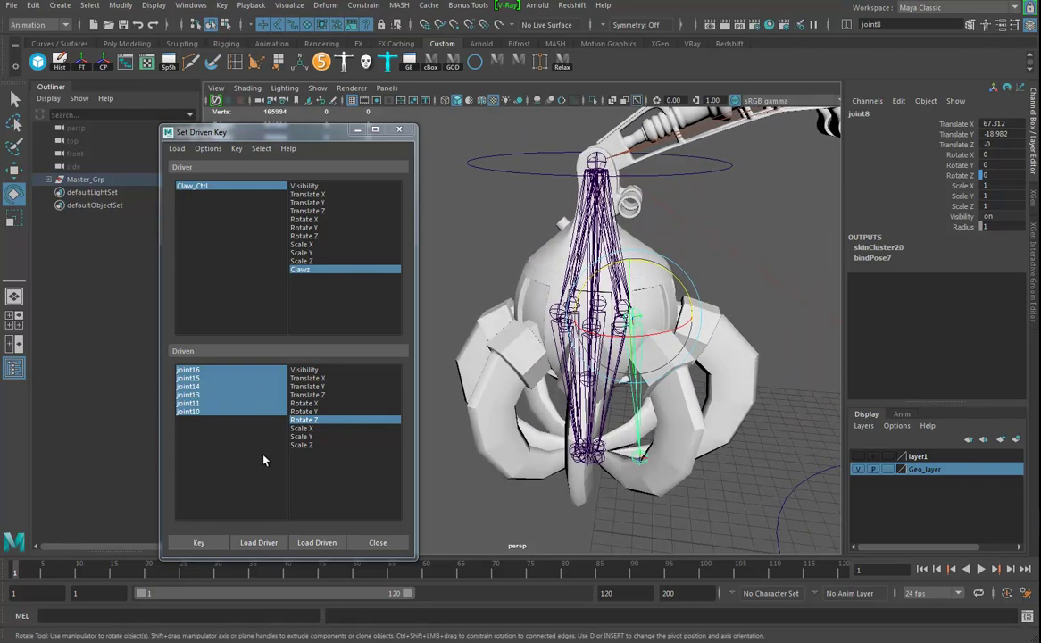
pyautogui.click(317, 542)
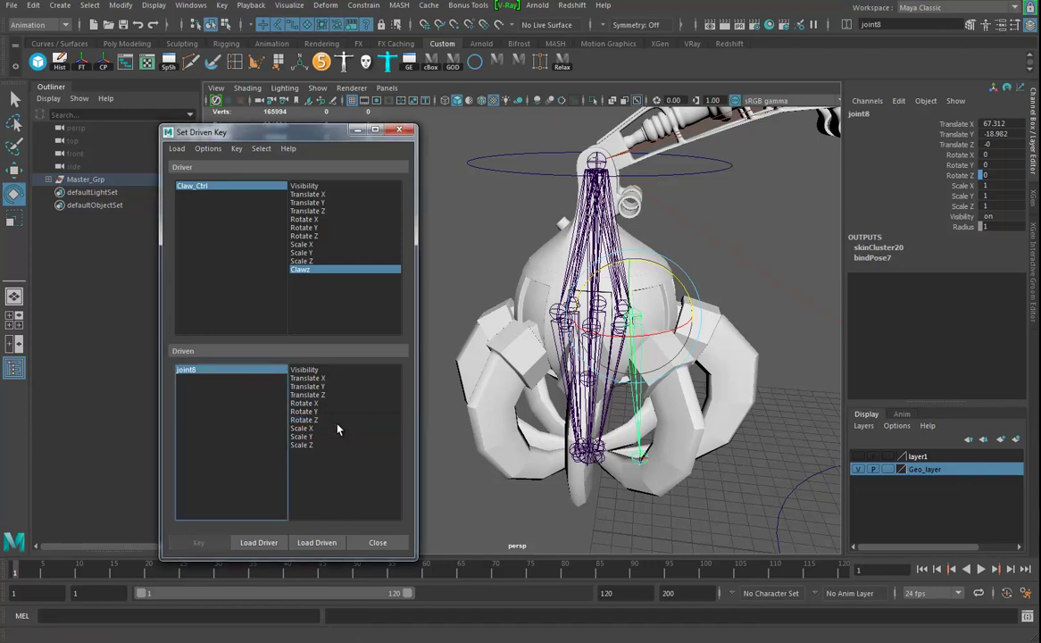
pyautogui.click(308, 420)
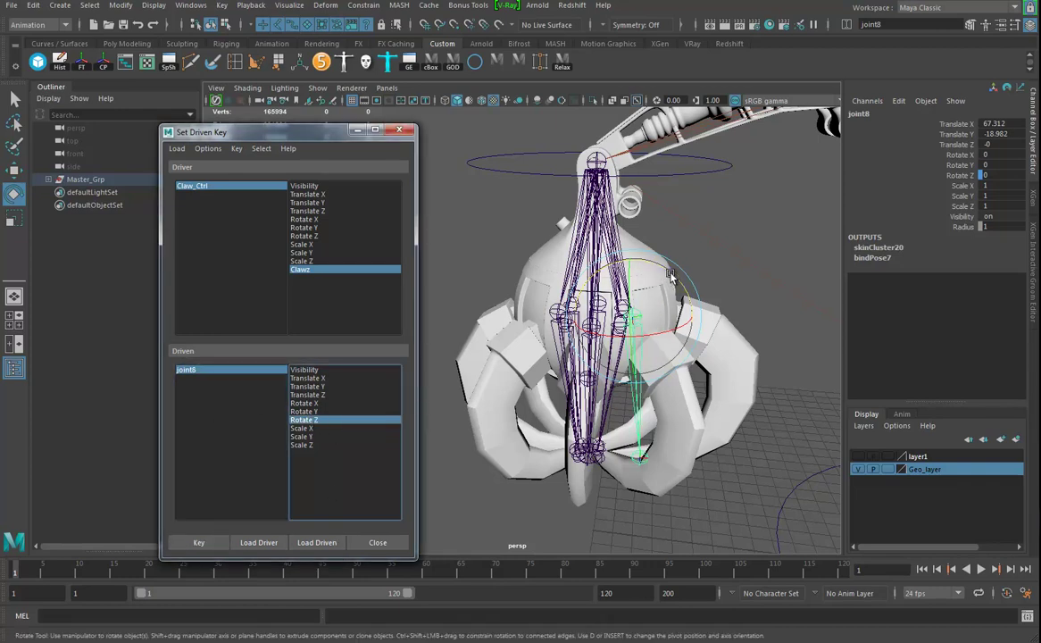
pyautogui.moveTo(672, 277); pyautogui.dragTo(689, 299)
pyautogui.hotkey('ctrl', 'z')
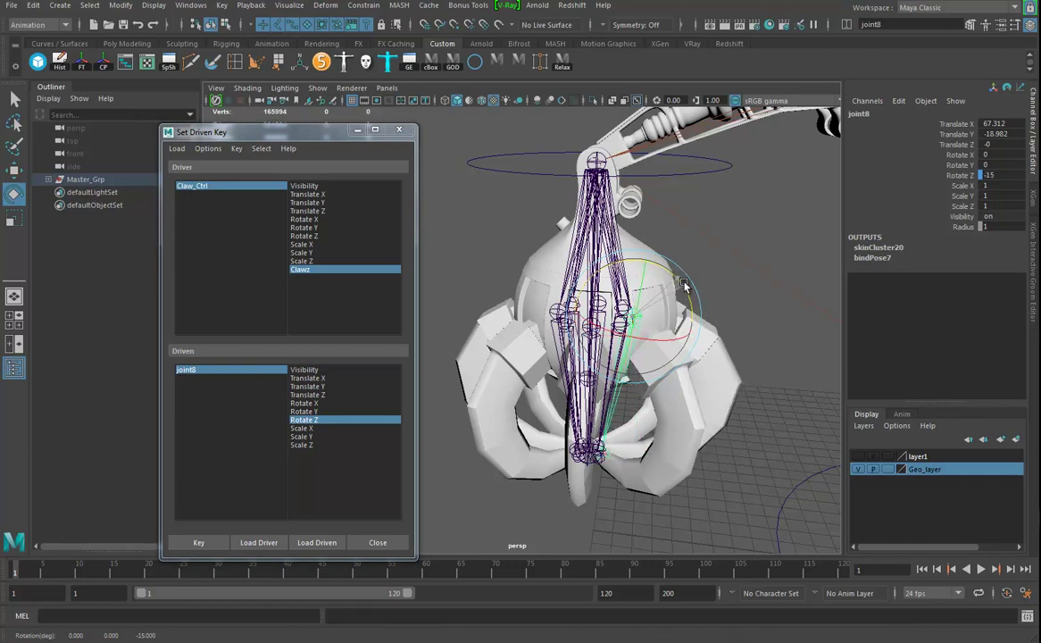
pyautogui.click(198, 542)
# Scrub Claw_Ctrl's Clawz attribute to test the claw motion and examine the joints up close in the closed pose.
pyautogui.keyDown('alt'); pyautogui.moveTo(615, 357); pyautogui.dragTo(690, 383); pyautogui.keyUp('alt')
pyautogui.click(519, 181)
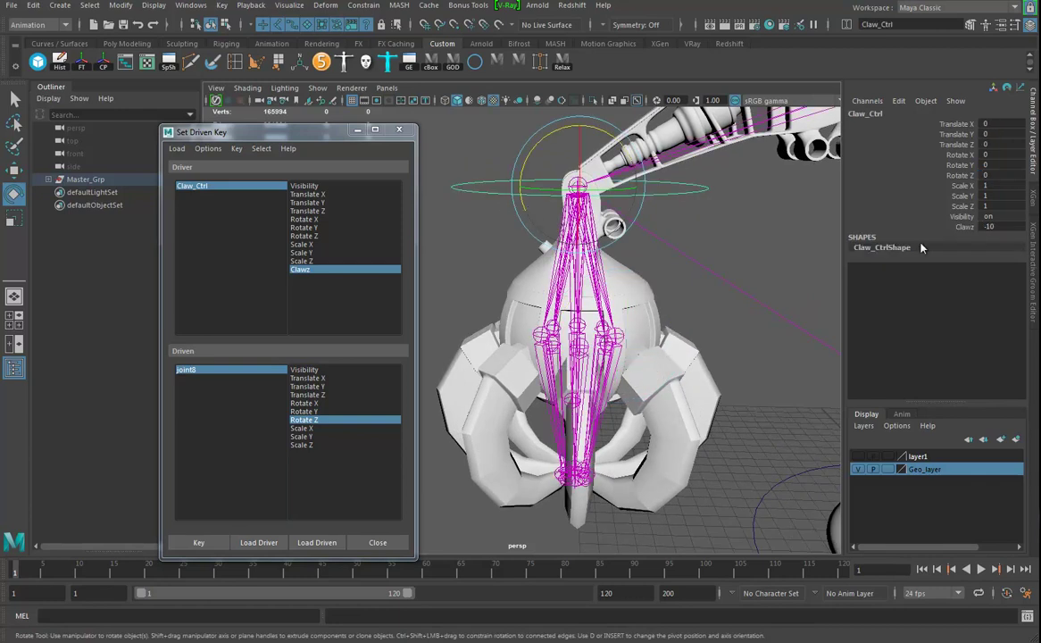
pyautogui.click(963, 226)
pyautogui.moveTo(786, 334); pyautogui.dragTo(619, 366, button='middle')
pyautogui.keyDown('alt'); pyautogui.moveTo(619, 365); pyautogui.dragTo(631, 343); pyautogui.keyUp('alt')
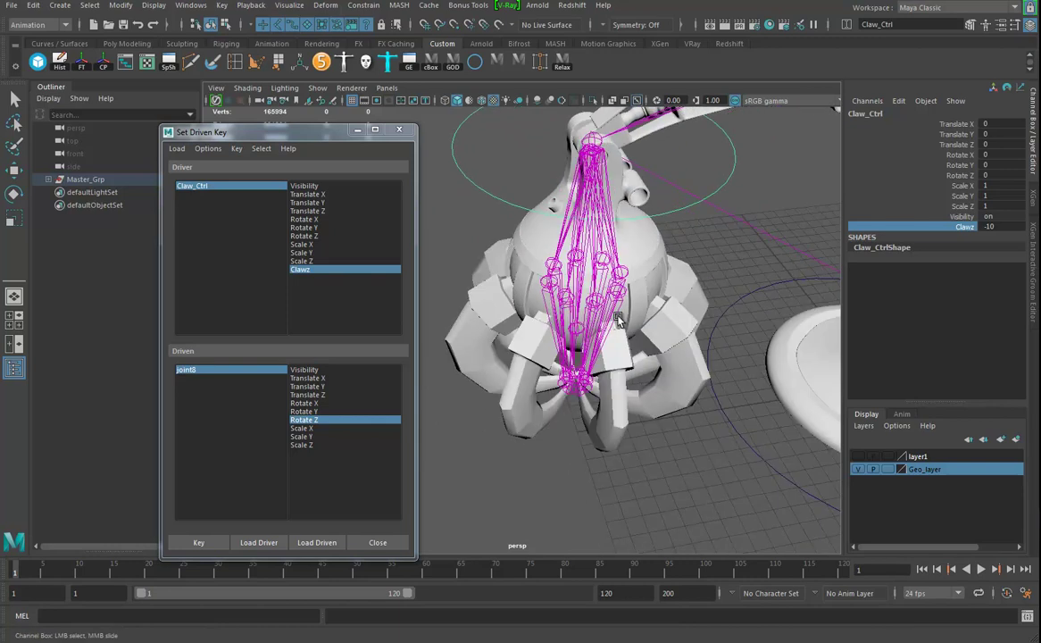
pyautogui.keyDown('alt'); pyautogui.moveTo(688, 379); pyautogui.dragTo(598, 320); pyautogui.keyUp('alt')
pyautogui.click(599, 314)
pyautogui.keyDown('alt'); pyautogui.moveTo(662, 342); pyautogui.dragTo(655, 379); pyautogui.keyUp('alt')
pyautogui.keyDown('alt'); pyautogui.moveTo(655, 378); pyautogui.dragTo(824, 401, button='right'); pyautogui.keyUp('alt')
pyautogui.keyDown('alt'); pyautogui.moveTo(824, 402); pyautogui.dragTo(600, 381); pyautogui.keyUp('alt')
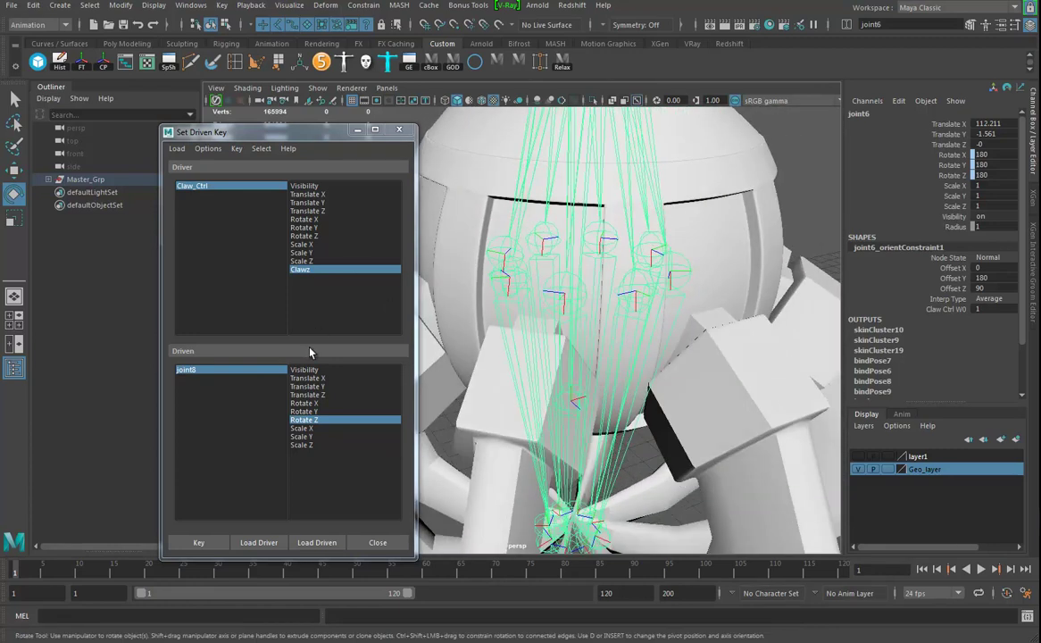
# Select Claw_Ctrl from the driver list and set its Clawz attribute back to 0.
pyautogui.click(206, 186)
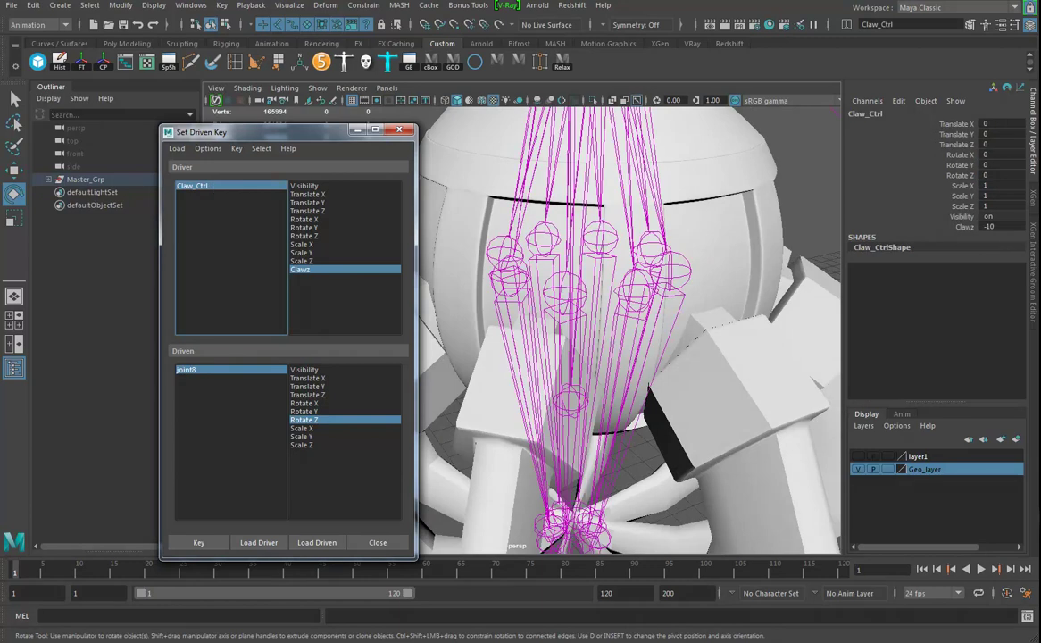
pyautogui.click(967, 227)
pyautogui.moveTo(724, 300); pyautogui.dragTo(791, 296, button='middle')
pyautogui.doubleClick(1008, 227)
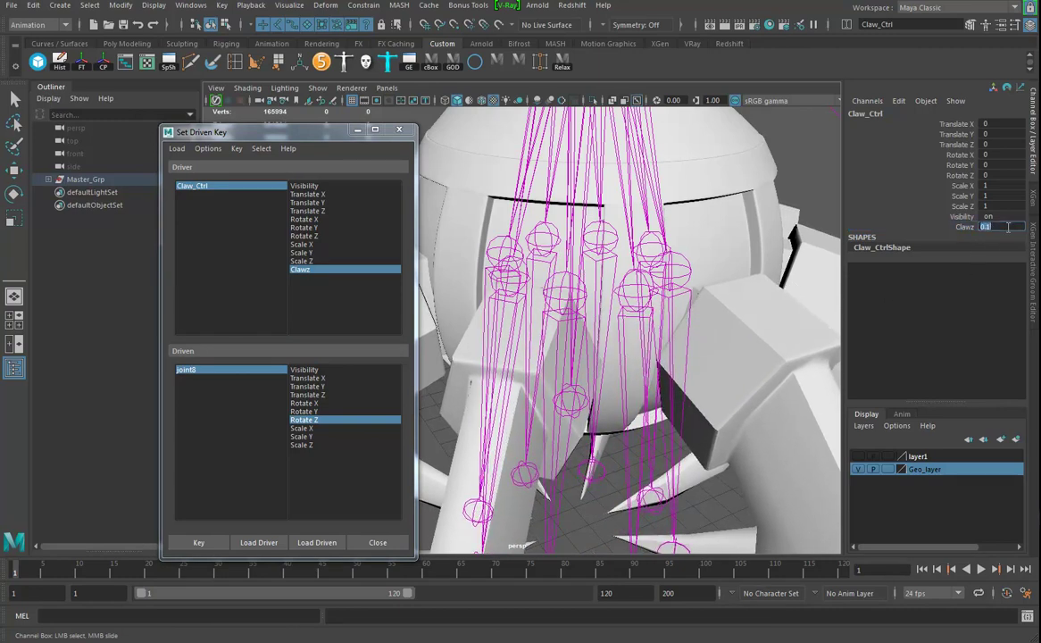
pyautogui.write('0')
pyautogui.press('Return')
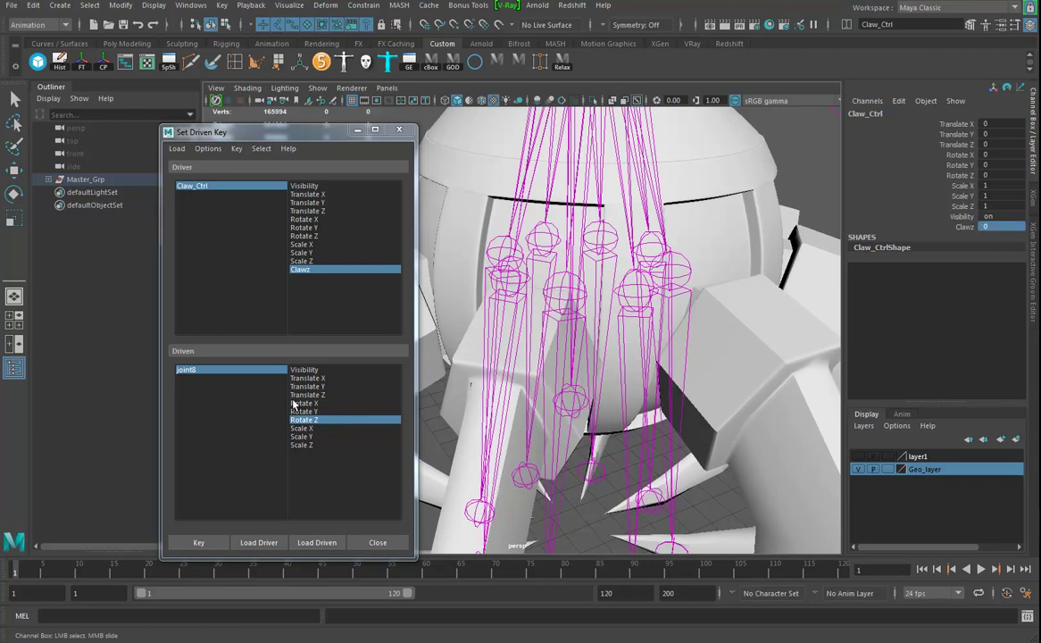
# Select the eight claw joints in the viewport and set a driven key on joint8's Translate Y at Clawz 0.
pyautogui.keyDown('alt'); pyautogui.moveTo(716, 414); pyautogui.dragTo(617, 371, button='right'); pyautogui.keyUp('alt')
pyautogui.keyDown('alt'); pyautogui.moveTo(617, 371); pyautogui.dragTo(633, 361); pyautogui.keyUp('alt')
pyautogui.moveTo(698, 432); pyautogui.dragTo(434, 473)
pyautogui.press('e')
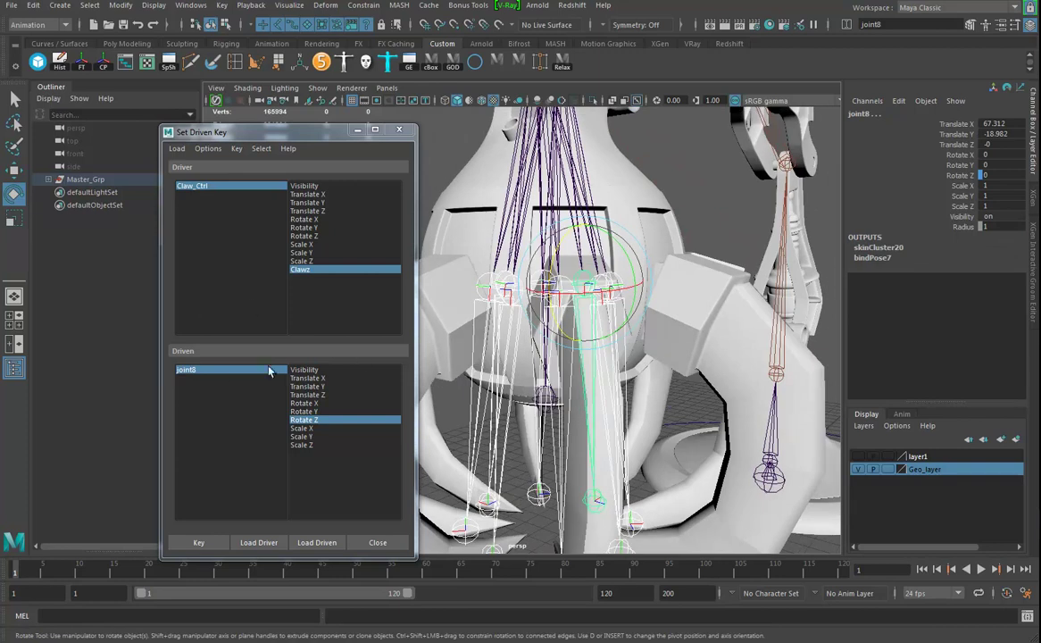
pyautogui.keyDown('alt'); pyautogui.moveTo(537, 421); pyautogui.dragTo(551, 385, button='middle'); pyautogui.keyUp('alt')
pyautogui.keyDown('alt'); pyautogui.moveTo(551, 384); pyautogui.dragTo(512, 378, button='right'); pyautogui.keyUp('alt')
pyautogui.keyDown('alt'); pyautogui.moveTo(512, 378); pyautogui.dragTo(514, 388); pyautogui.keyUp('alt')
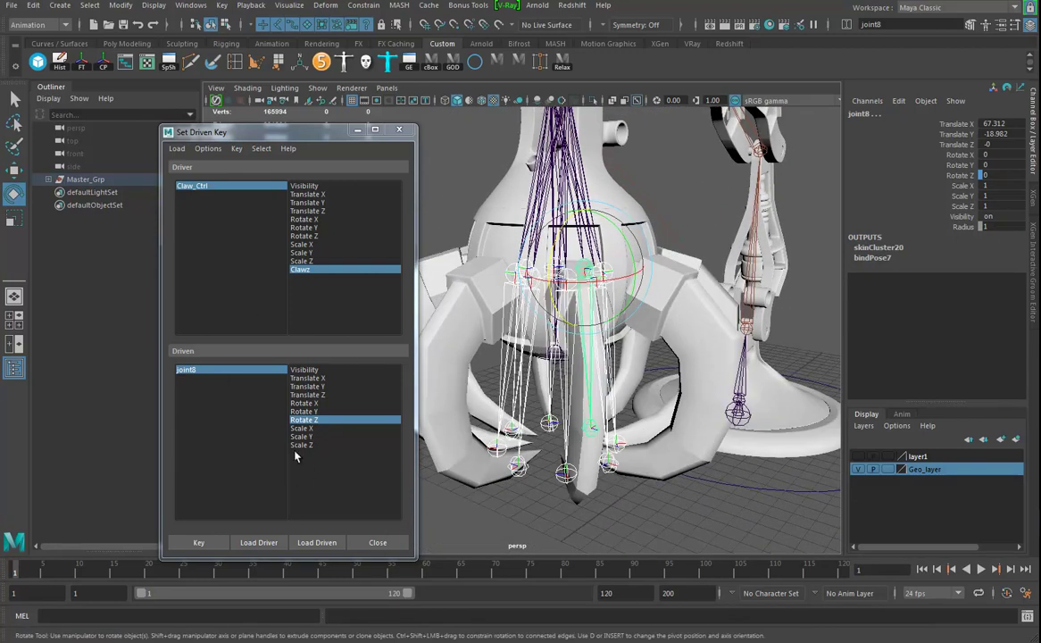
pyautogui.click(307, 386)
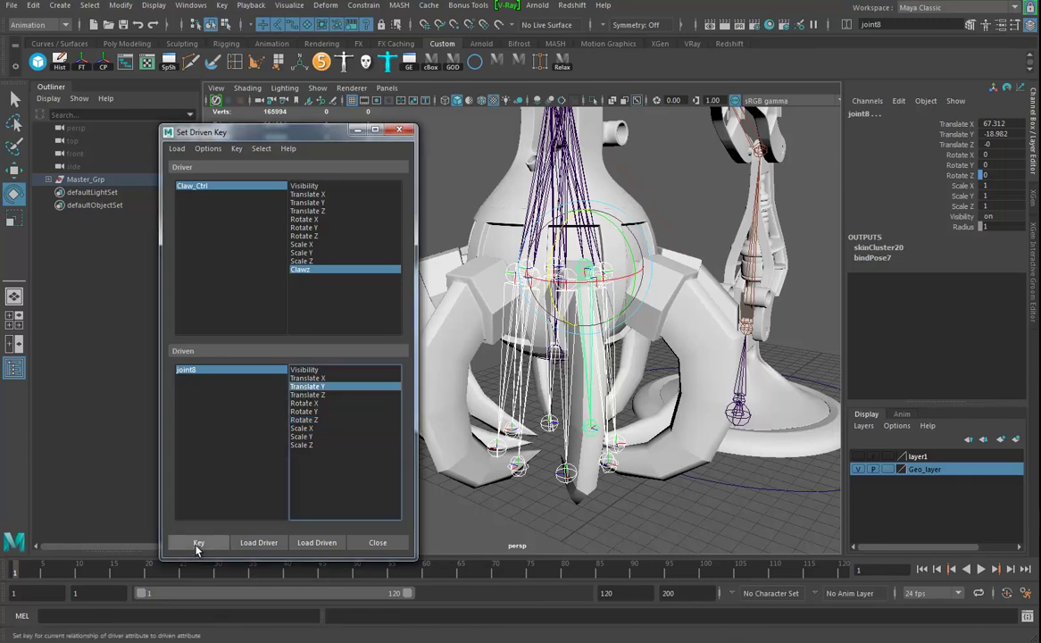
pyautogui.click(193, 546)
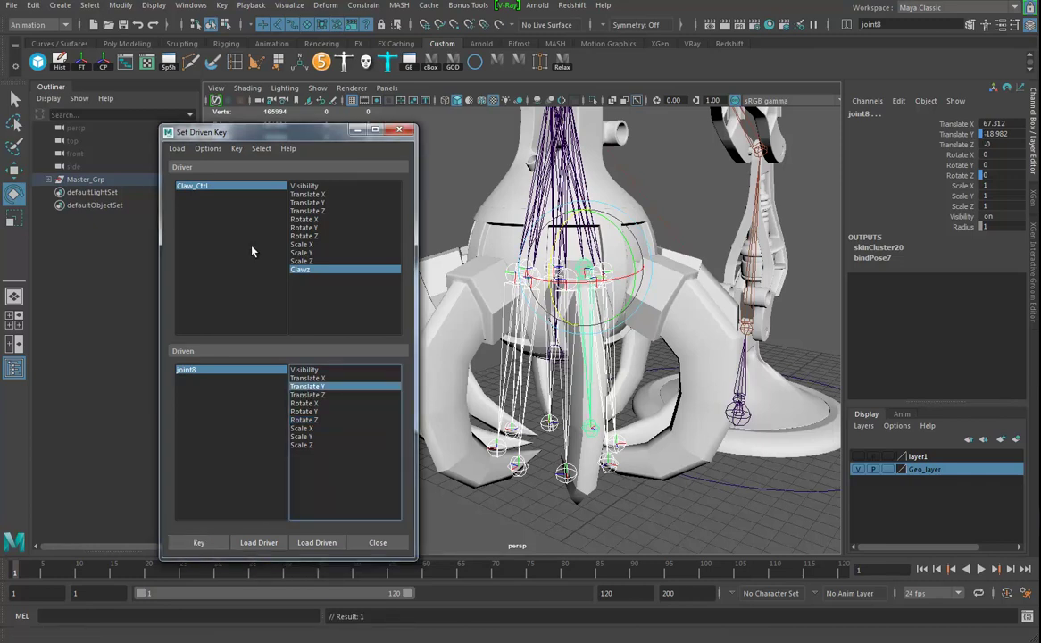
# Lower Claw_Ctrl's Clawz to -10 to check the closed pose with the claw joints selected, and return it to 0.
pyautogui.click(230, 186)
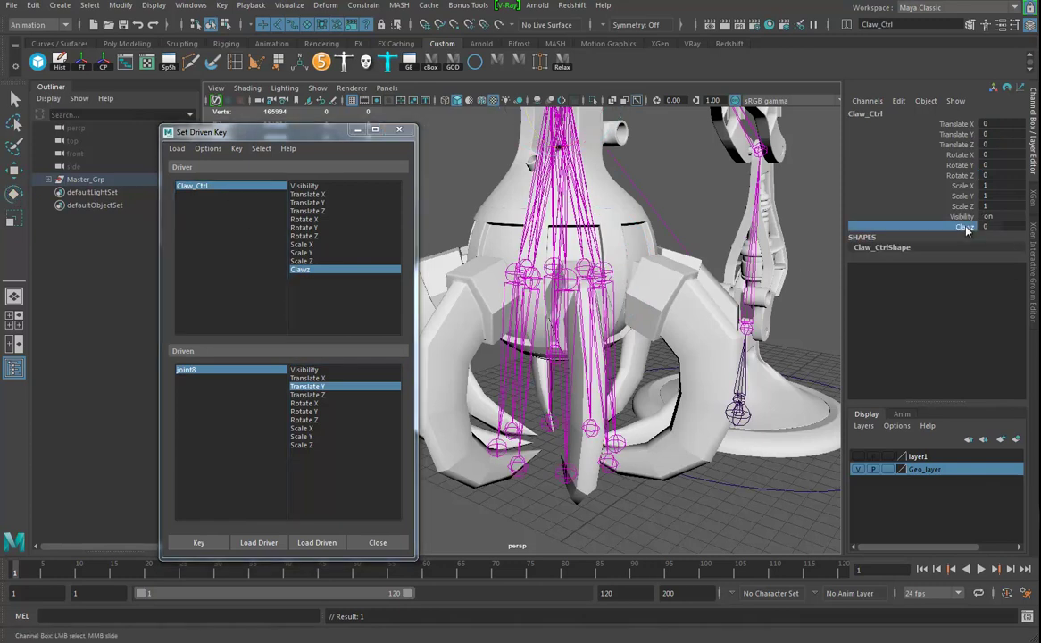
pyautogui.moveTo(611, 335); pyautogui.dragTo(267, 375, button='middle')
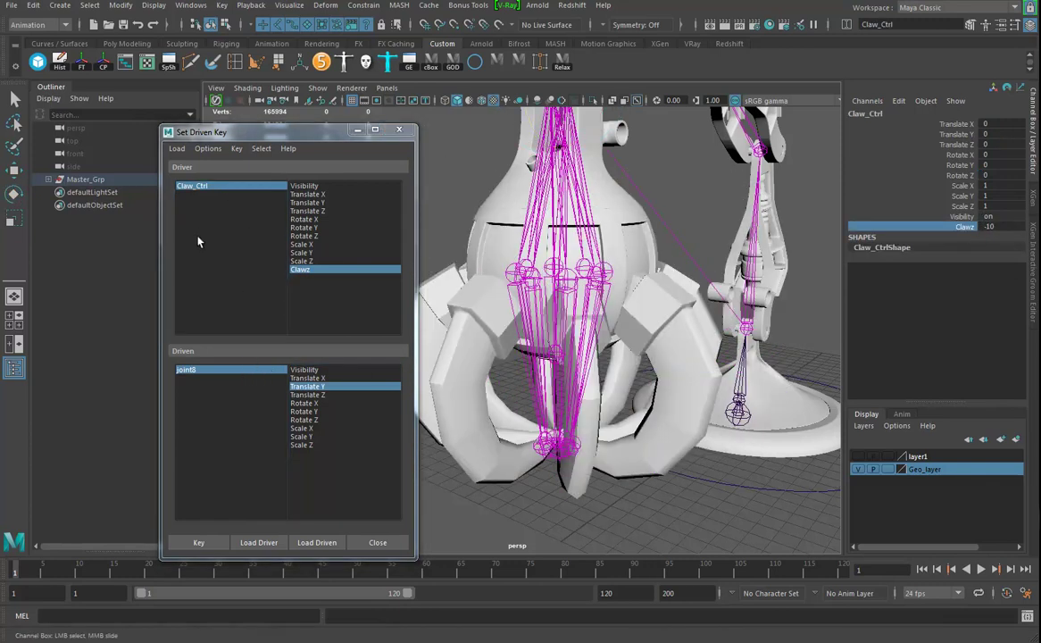
pyautogui.keyDown('alt'); pyautogui.moveTo(500, 408); pyautogui.dragTo(614, 413); pyautogui.keyUp('alt')
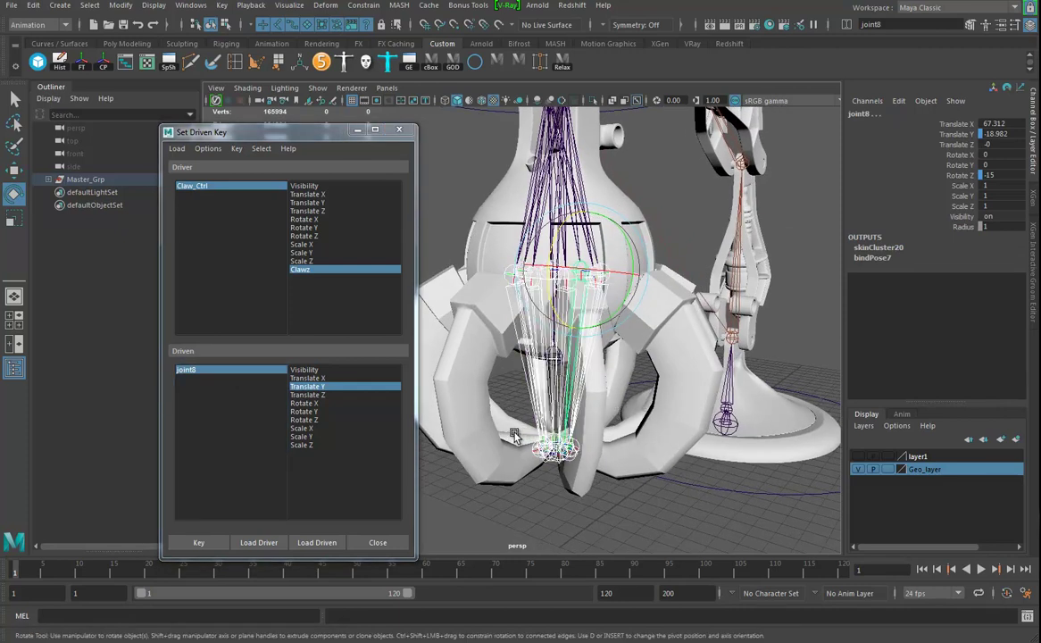
pyautogui.keyDown('alt'); pyautogui.moveTo(487, 390); pyautogui.dragTo(494, 397); pyautogui.keyUp('alt')
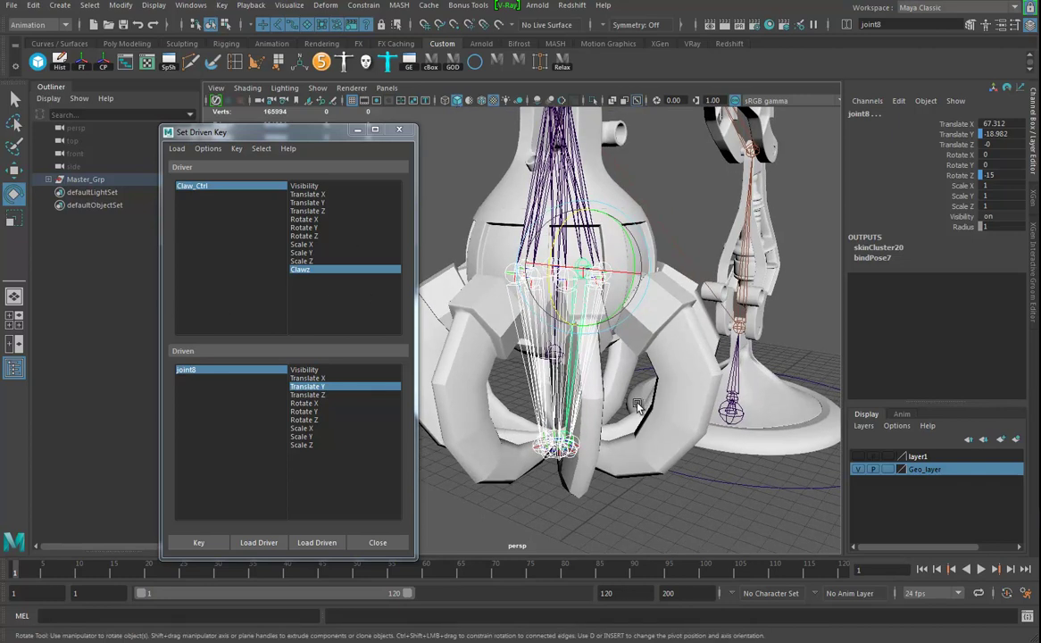
pyautogui.click(247, 187)
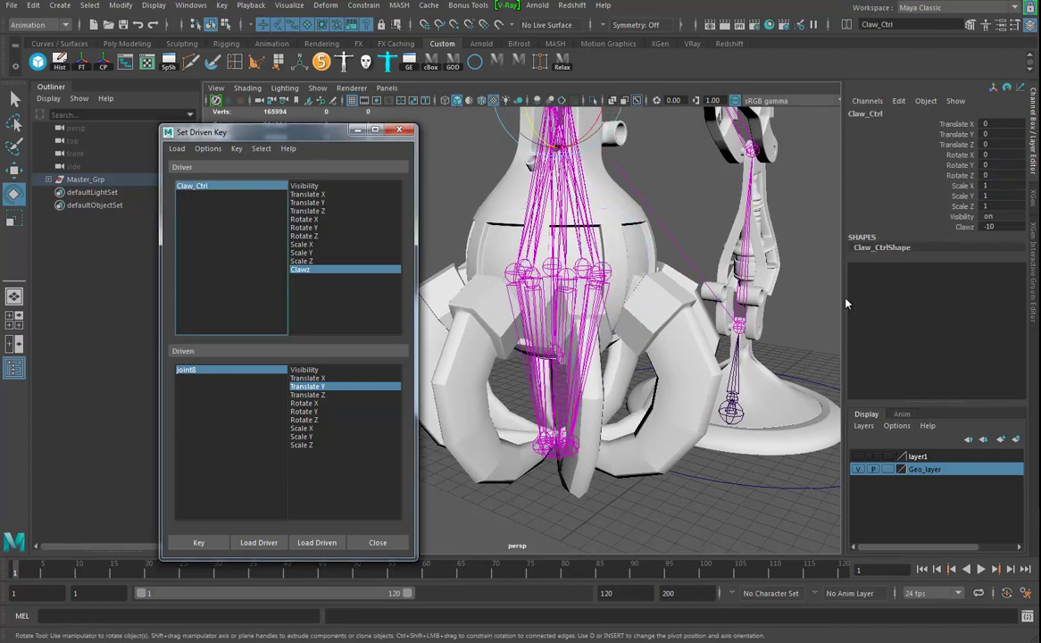
pyautogui.doubleClick(1013, 228)
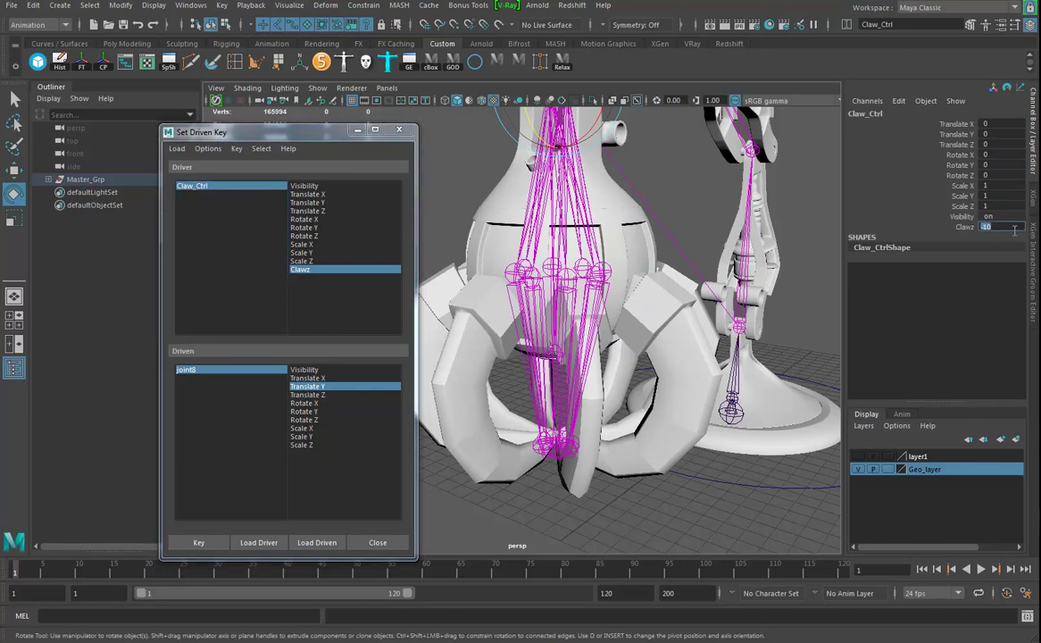
pyautogui.press('Return')
pyautogui.keyDown('alt'); pyautogui.moveTo(529, 471); pyautogui.dragTo(427, 348); pyautogui.keyUp('alt')
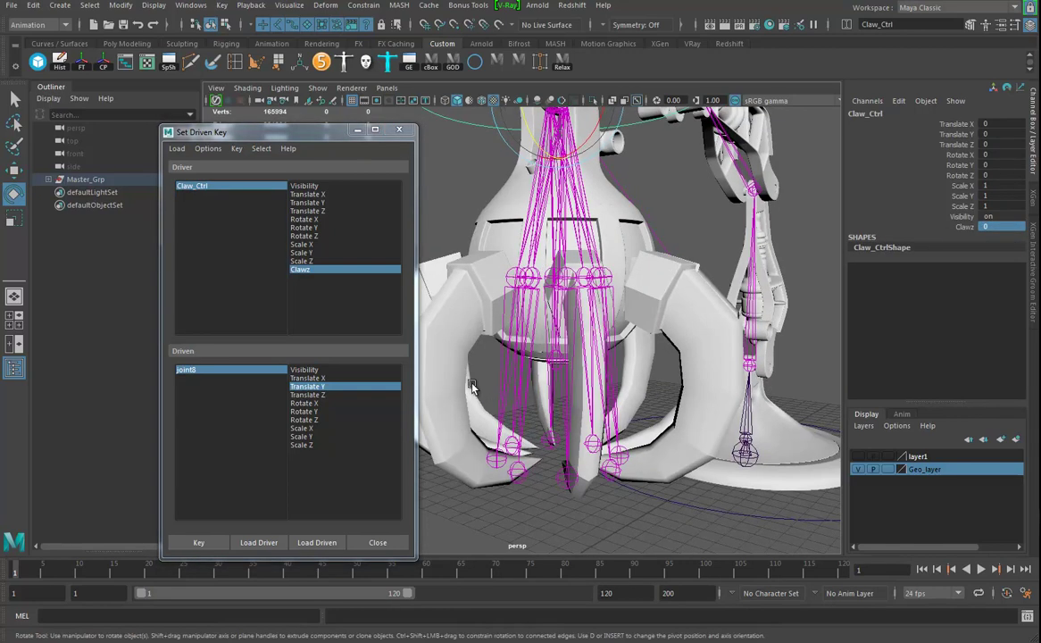
# Load all eight claw joints as driven objects and set a driven key on their Translate Z at Clawz 0.
pyautogui.click(317, 542)
pyautogui.moveTo(189, 371); pyautogui.dragTo(191, 430)
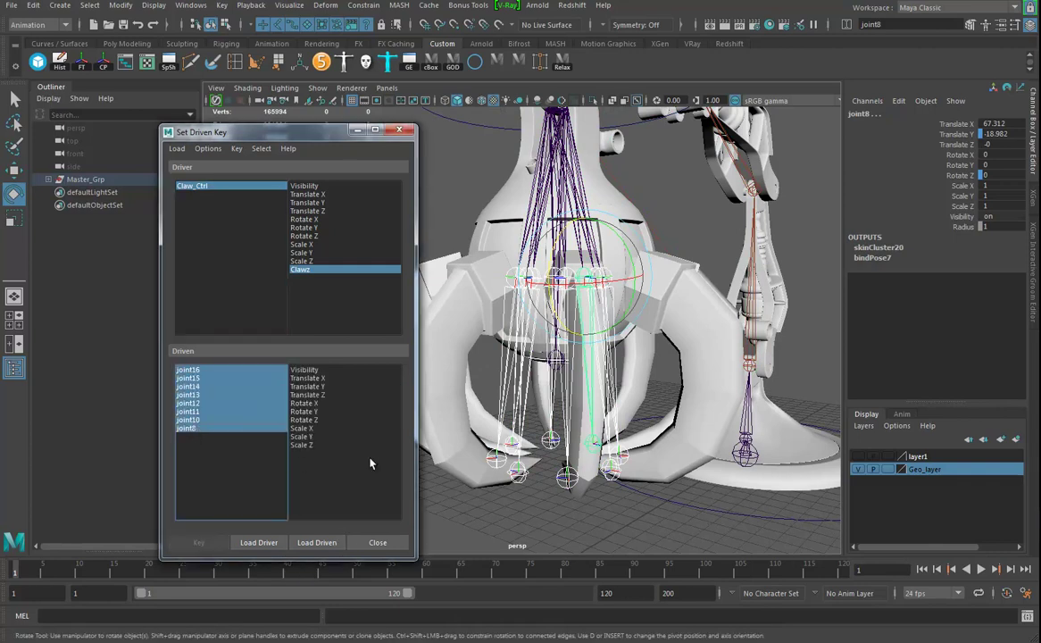
pyautogui.click(307, 396)
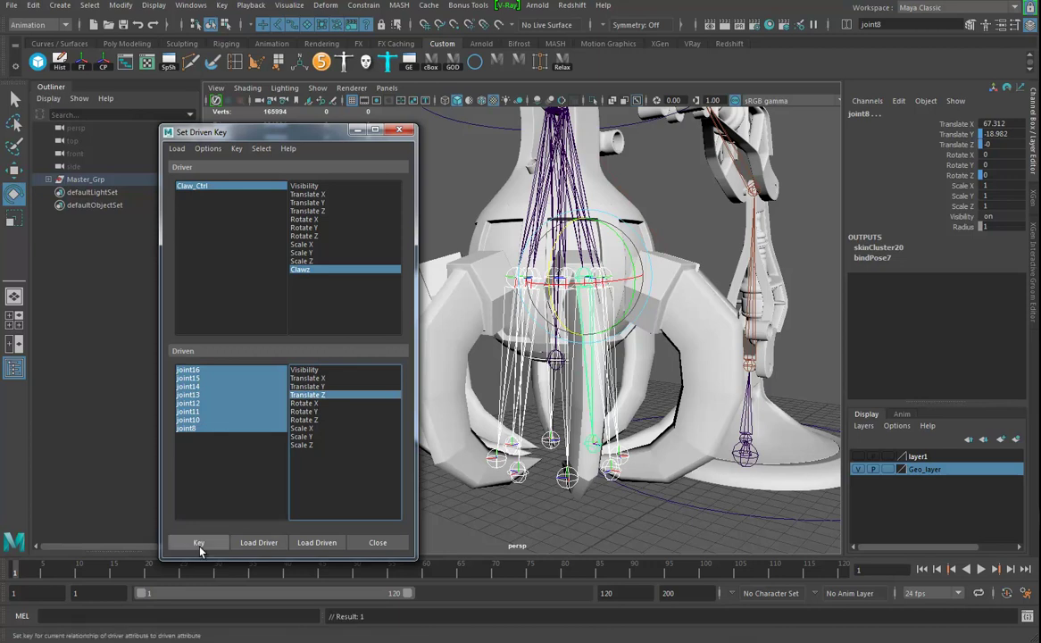
pyautogui.click(198, 542)
# Select Claw_Ctrl from the driver list and lower its Clawz attribute to -10 for the closed pose.
pyautogui.click(227, 187)
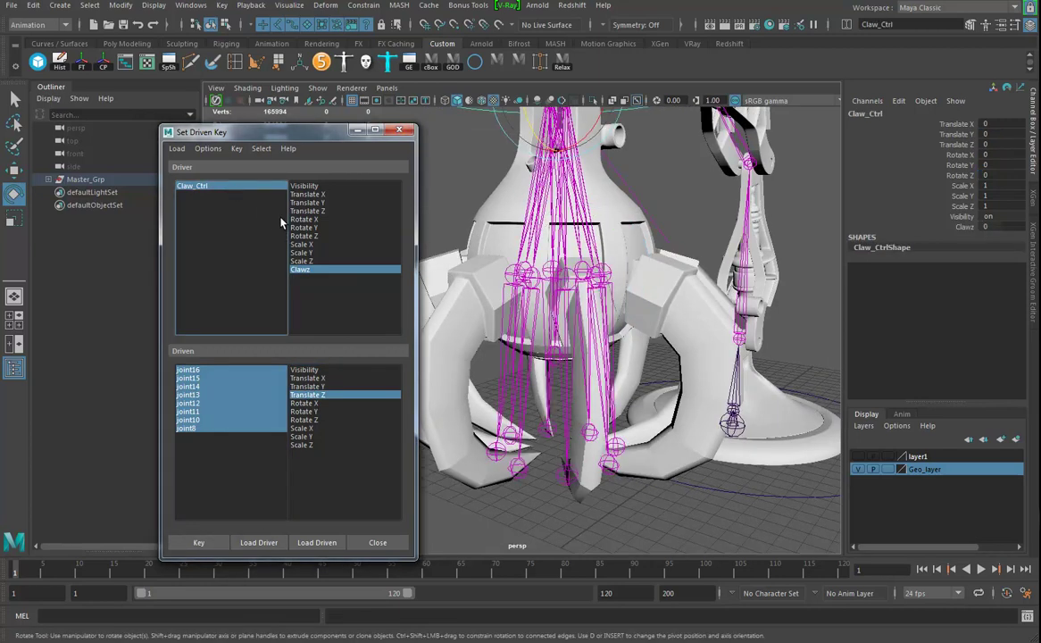
pyautogui.click(965, 227)
pyautogui.moveTo(679, 345); pyautogui.dragTo(554, 345, button='middle')
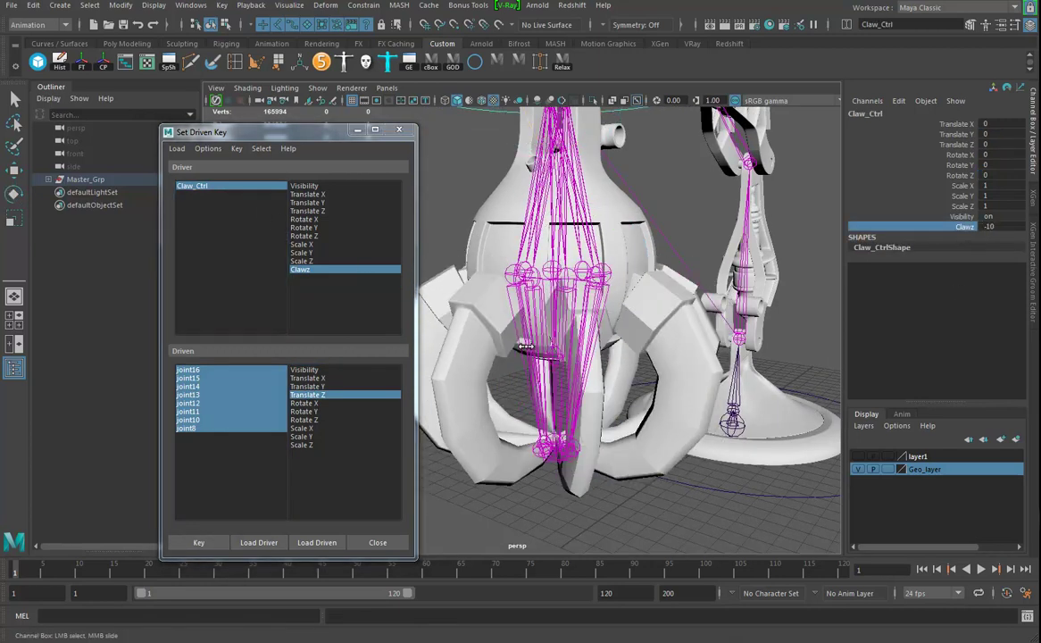
pyautogui.keyDown('alt'); pyautogui.moveTo(514, 357); pyautogui.dragTo(528, 384); pyautogui.keyUp('alt')
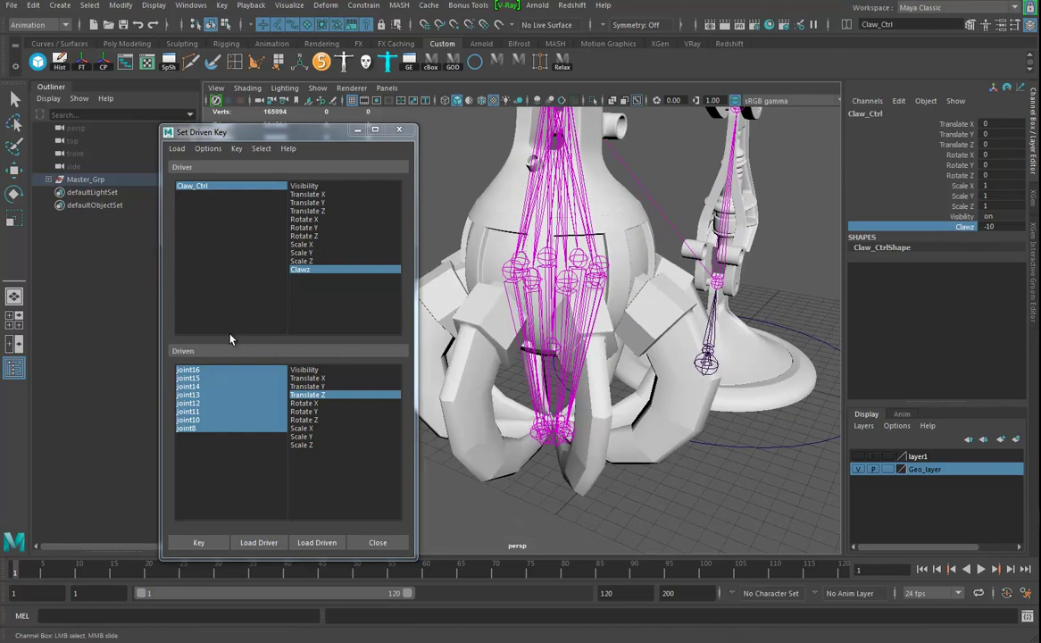
# Select the eight driven claw joints and break the connections on their Translate Z channel.
pyautogui.moveTo(193, 372); pyautogui.dragTo(196, 432)
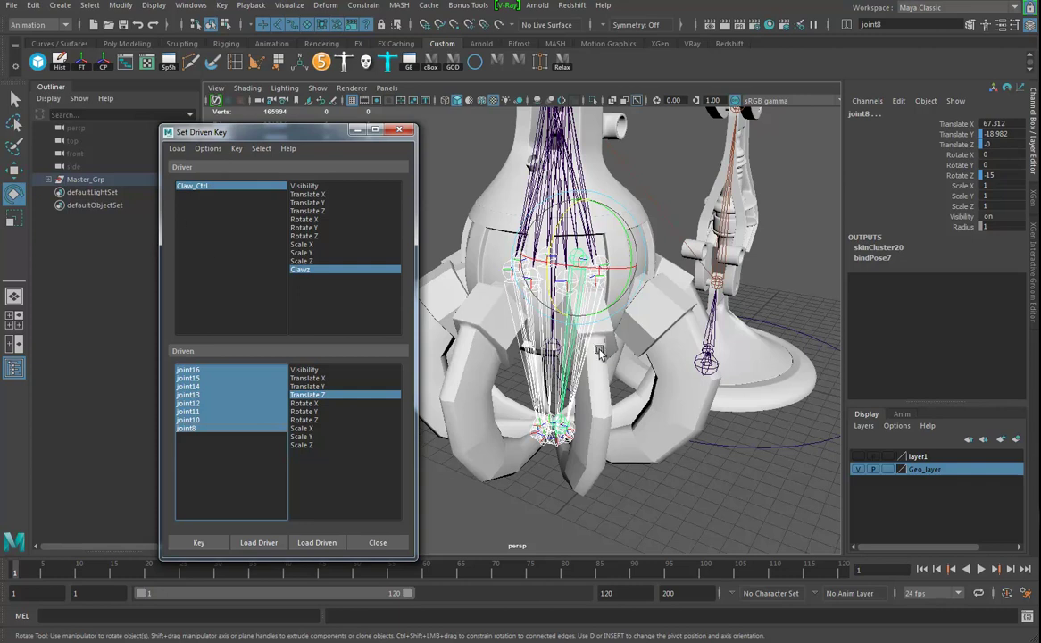
pyautogui.click(956, 145)
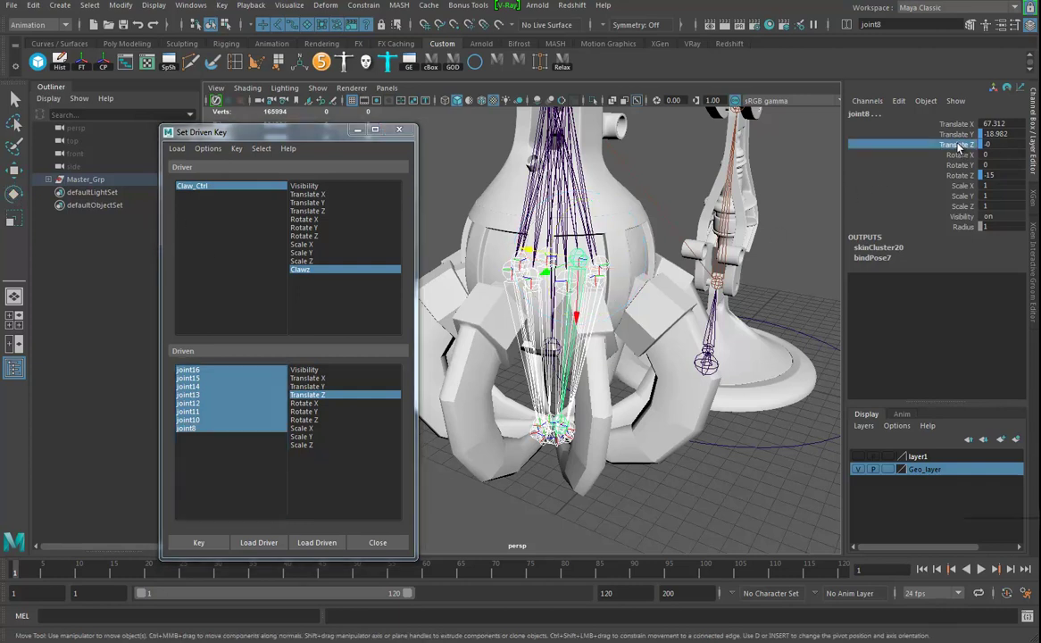
pyautogui.rightClick(958, 145)
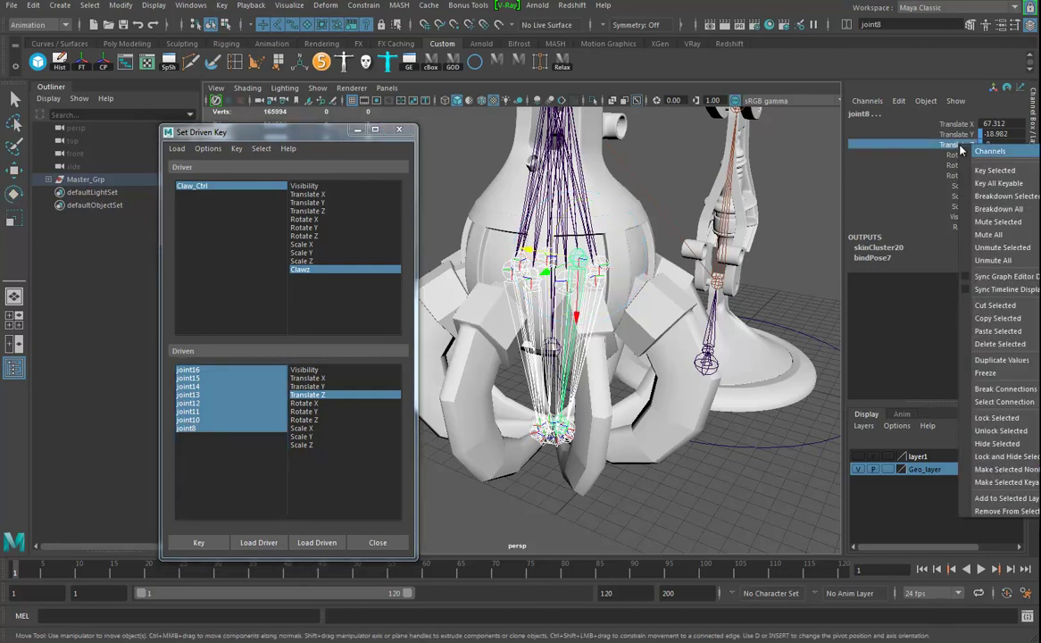
pyautogui.click(1009, 392)
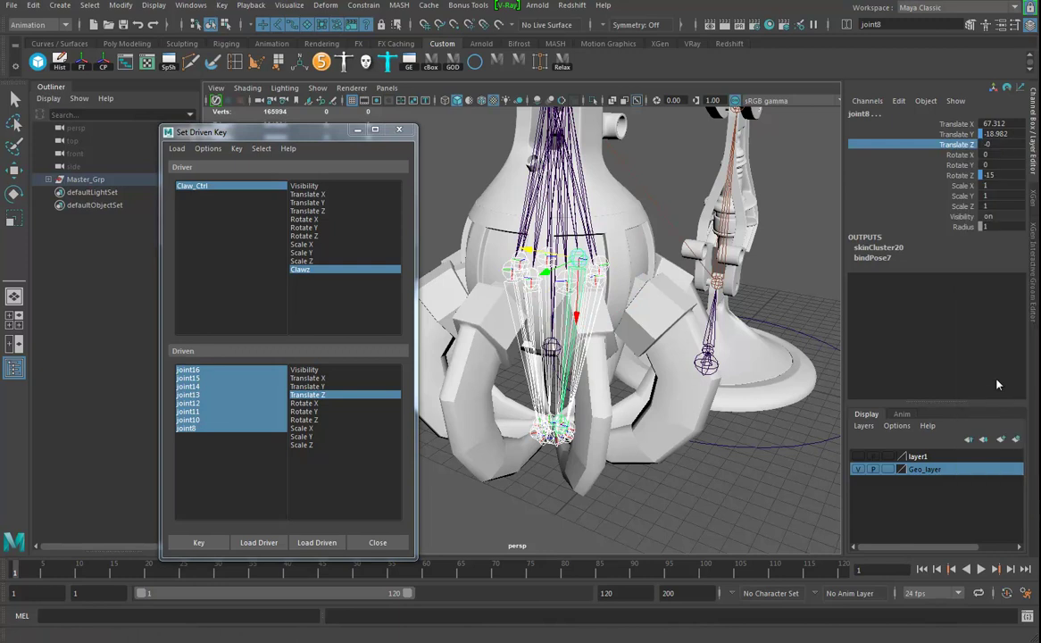
# Choose Translate Y as the driven attribute, return Claw_Ctrl's Clawz to 0, and set a driven key for all eight claw joints.
pyautogui.click(964, 135)
pyautogui.click(321, 387)
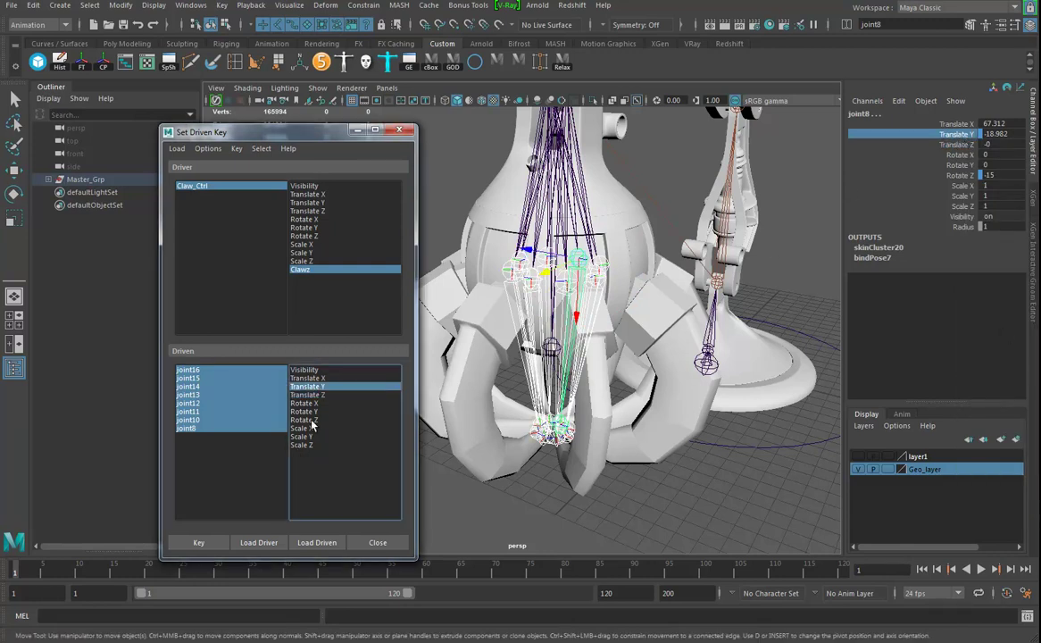
pyautogui.click(217, 187)
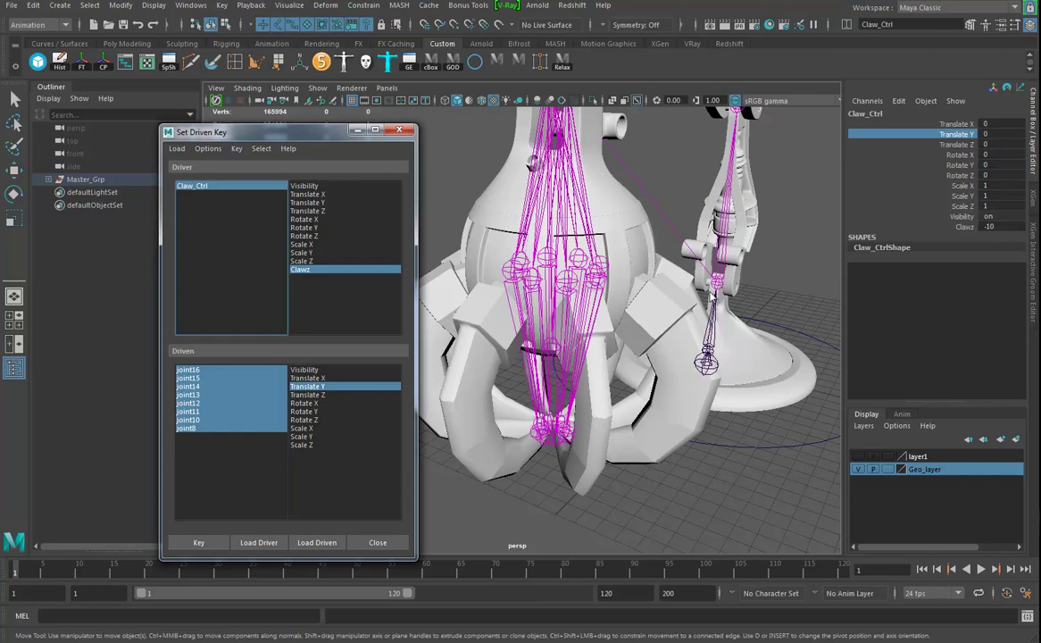
pyautogui.doubleClick(1007, 227)
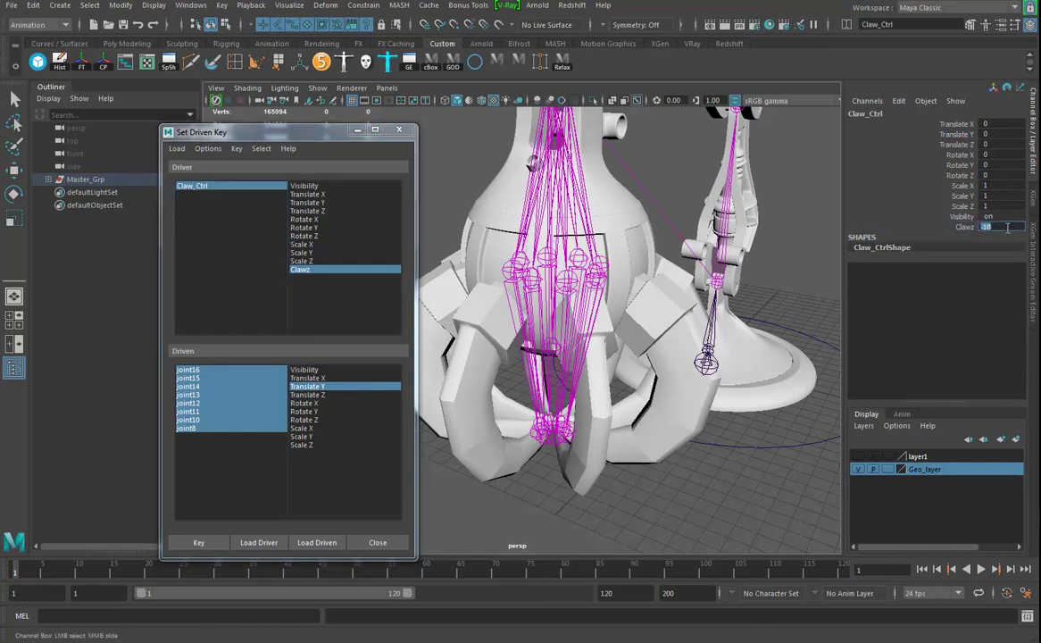
pyautogui.write('0')
pyautogui.press('Return')
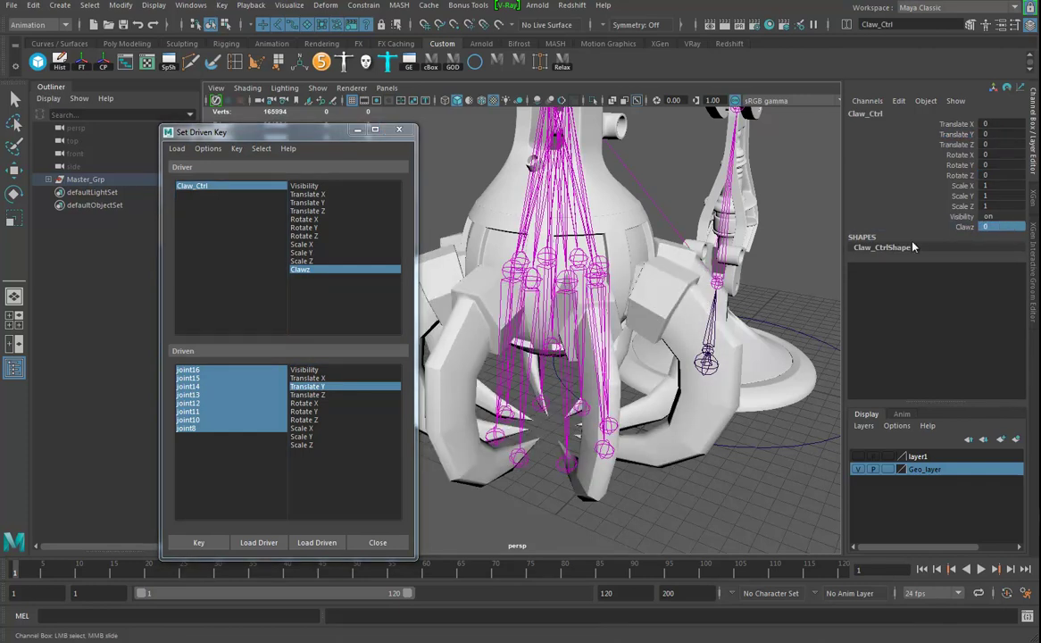
pyautogui.click(199, 543)
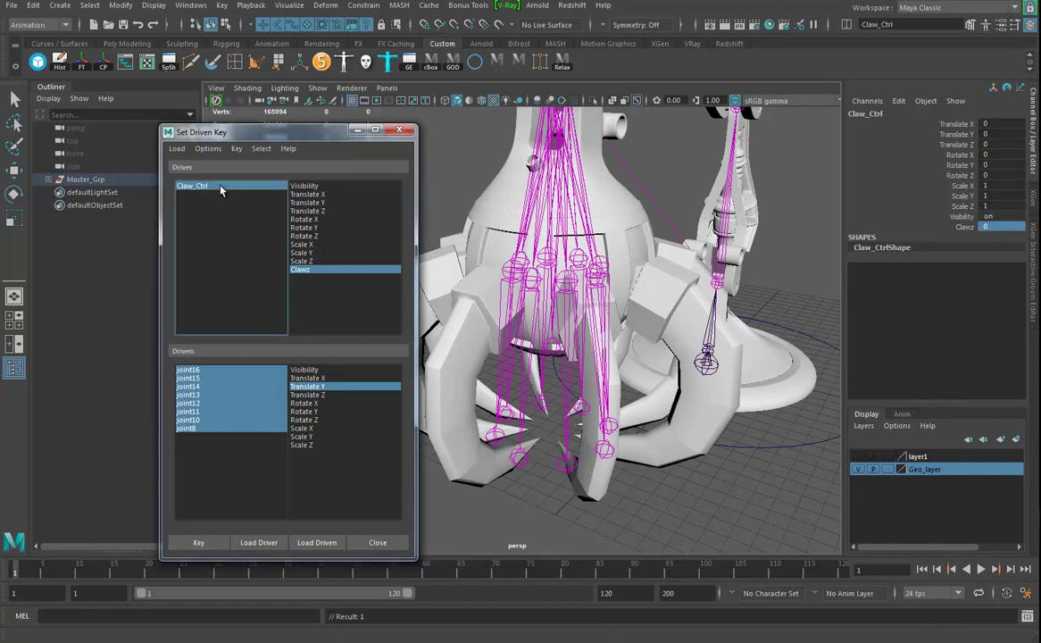
# Lower Claw_Ctrl's Clawz to -10 and select all eight driven claw joints.
pyautogui.press('e')
pyautogui.click(965, 226)
pyautogui.moveTo(657, 314); pyautogui.dragTo(351, 308, button='middle')
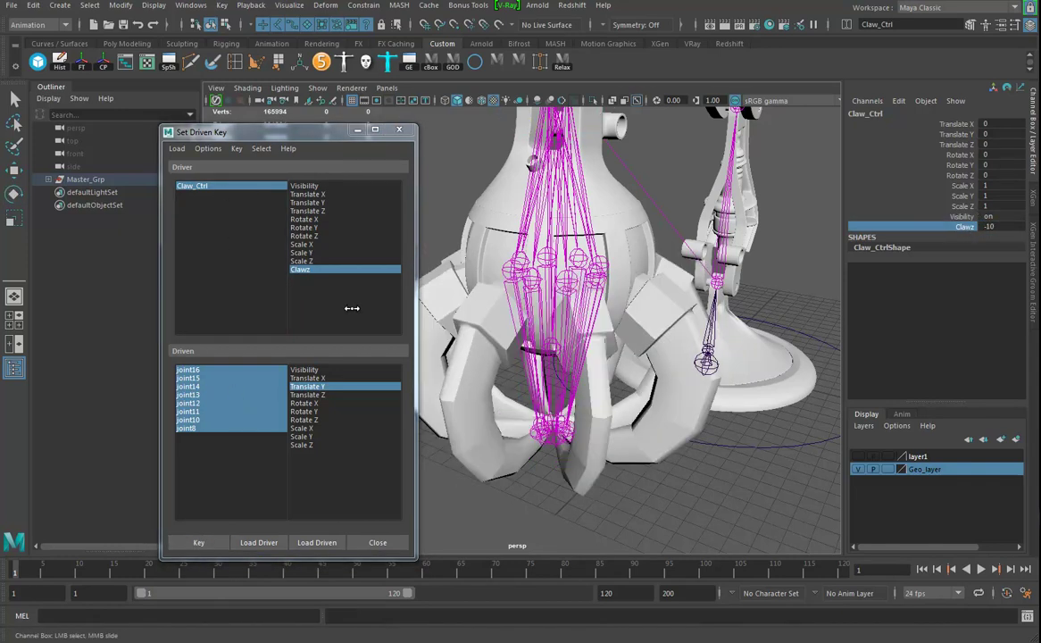
pyautogui.moveTo(201, 371); pyautogui.dragTo(195, 431)
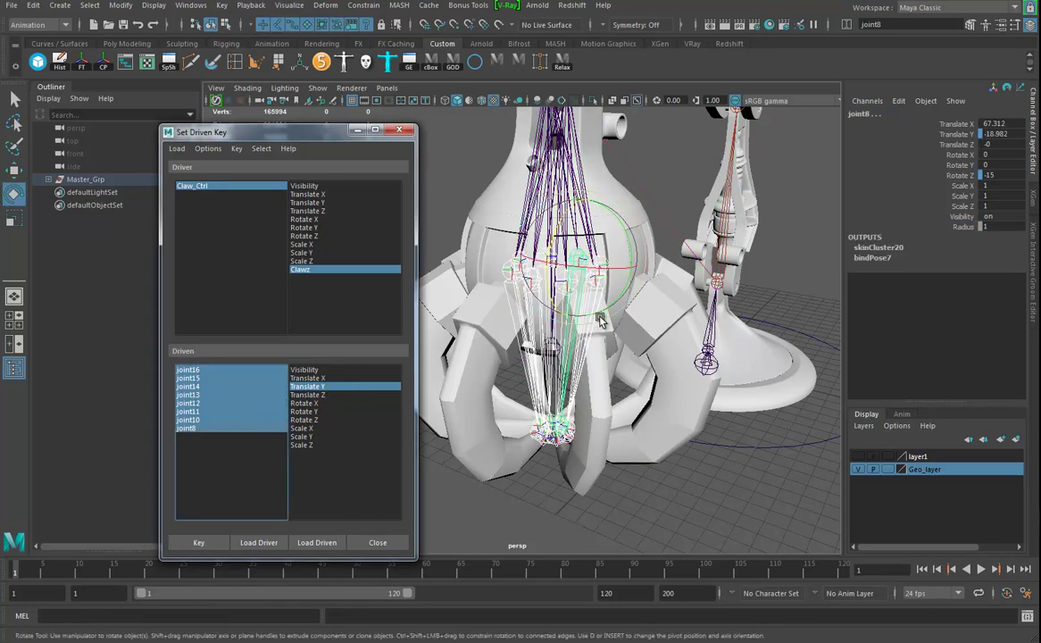
# Try to shift the selected claw joints together along Translate Y, and undo the change.
pyautogui.keyDown('alt'); pyautogui.moveTo(606, 320); pyautogui.dragTo(925, 192); pyautogui.keyUp('alt')
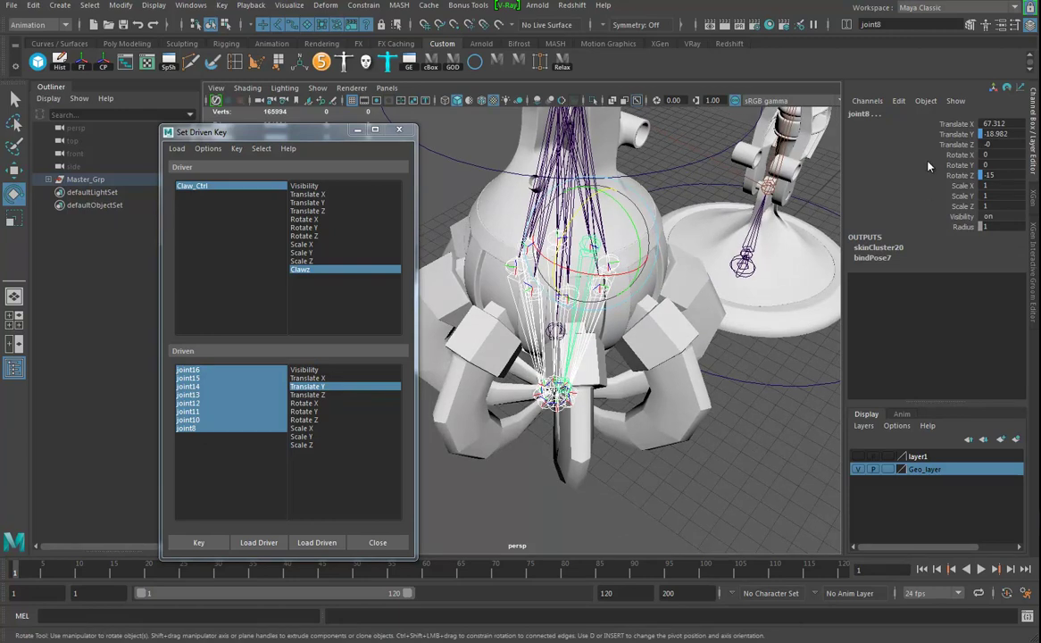
pyautogui.click(962, 134)
pyautogui.press('w')
pyautogui.moveTo(686, 239); pyautogui.dragTo(689, 247, button='middle')
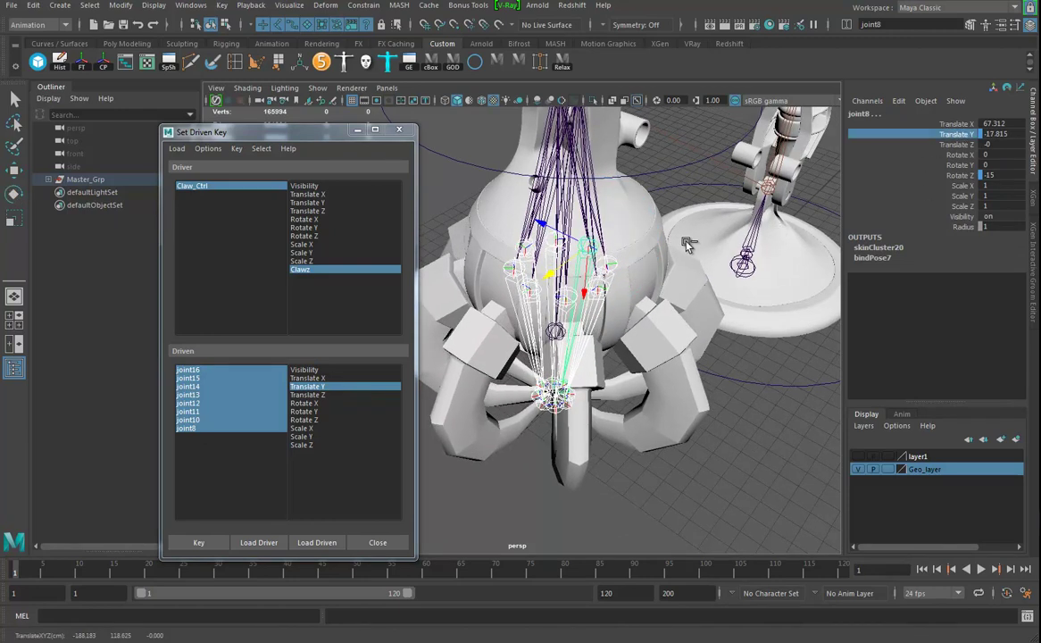
pyautogui.hotkey('ctrl', 'z')
pyautogui.keyDown('alt'); pyautogui.moveTo(713, 310); pyautogui.dragTo(690, 315); pyautogui.keyUp('alt')
# Set the Move tool's axis orientation to Object and spread the eight claw joints outward, bringing joint8's Translate Y to about -27.77.
pyautogui.doubleClick(13, 170)
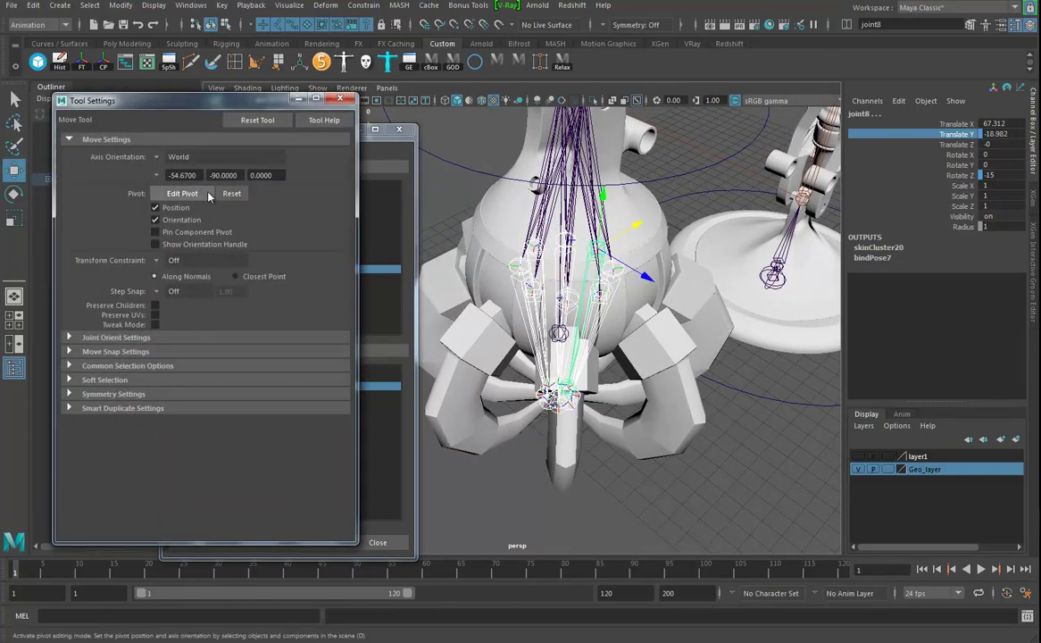
pyautogui.click(234, 117)
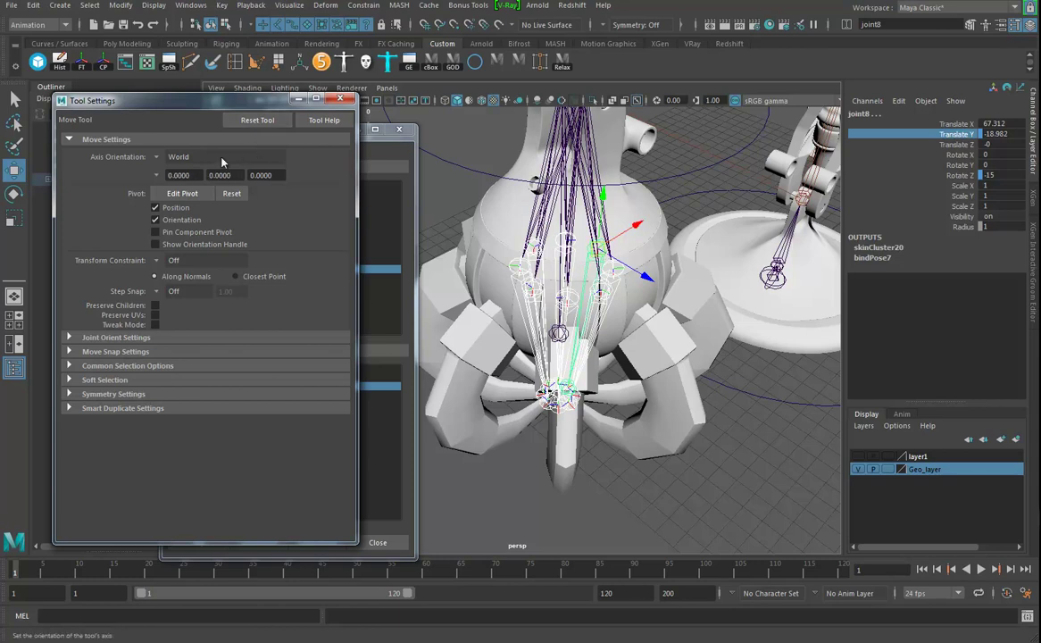
pyautogui.click(158, 157)
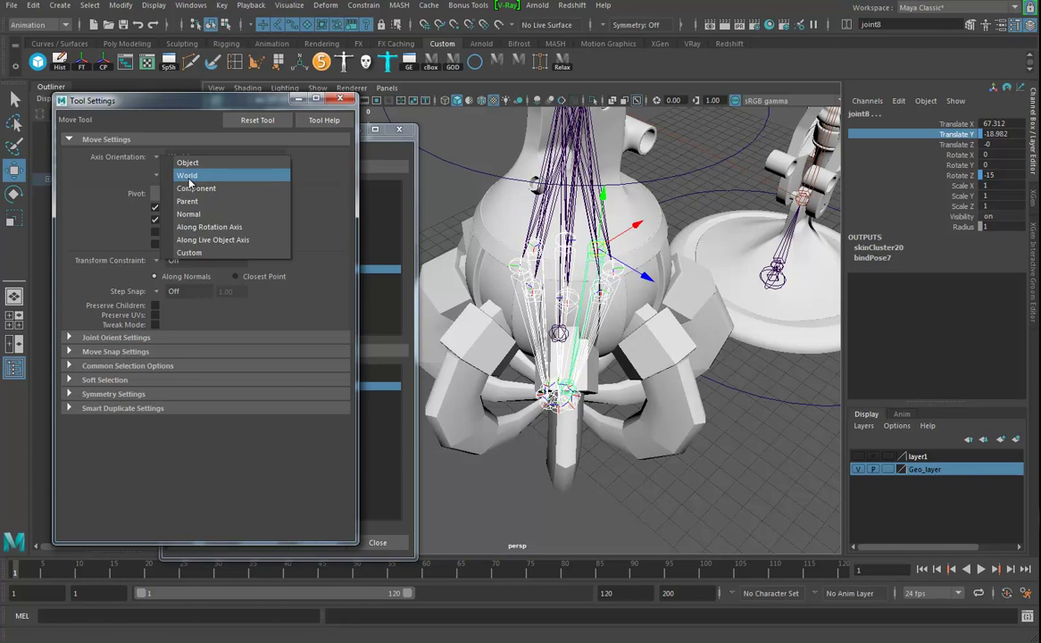
pyautogui.click(188, 163)
pyautogui.keyDown('alt'); pyautogui.moveTo(577, 251); pyautogui.dragTo(658, 235); pyautogui.keyUp('alt')
pyautogui.keyDown('alt'); pyautogui.moveTo(652, 276); pyautogui.dragTo(602, 242); pyautogui.keyUp('alt')
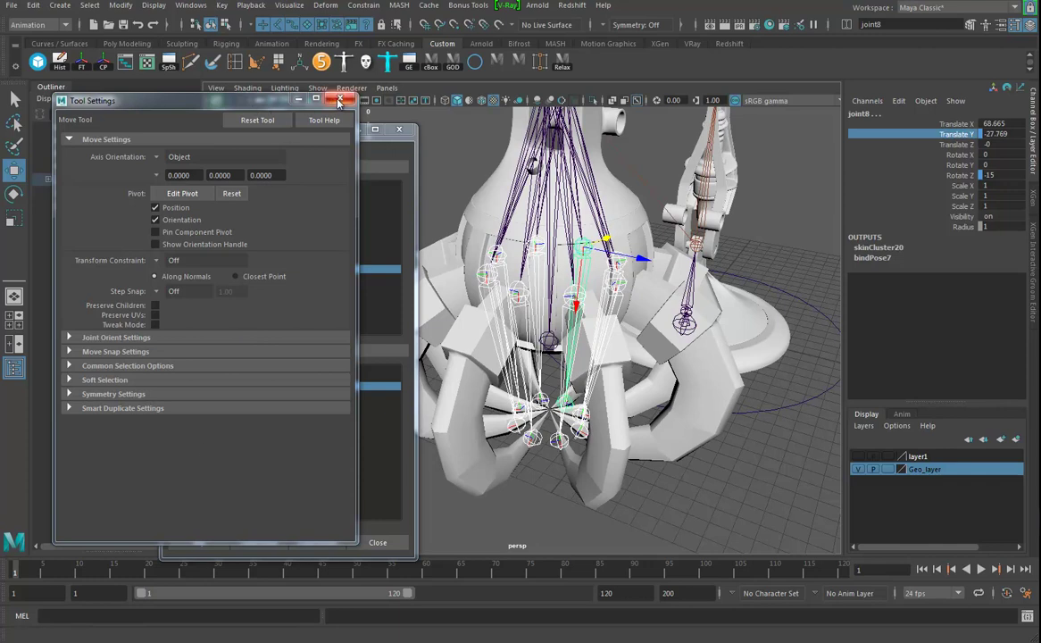
# Reset the Move tool settings and set a driven key on the claw joints' Translate Y at Clawz -10.
pyautogui.click(242, 122)
pyautogui.click(340, 99)
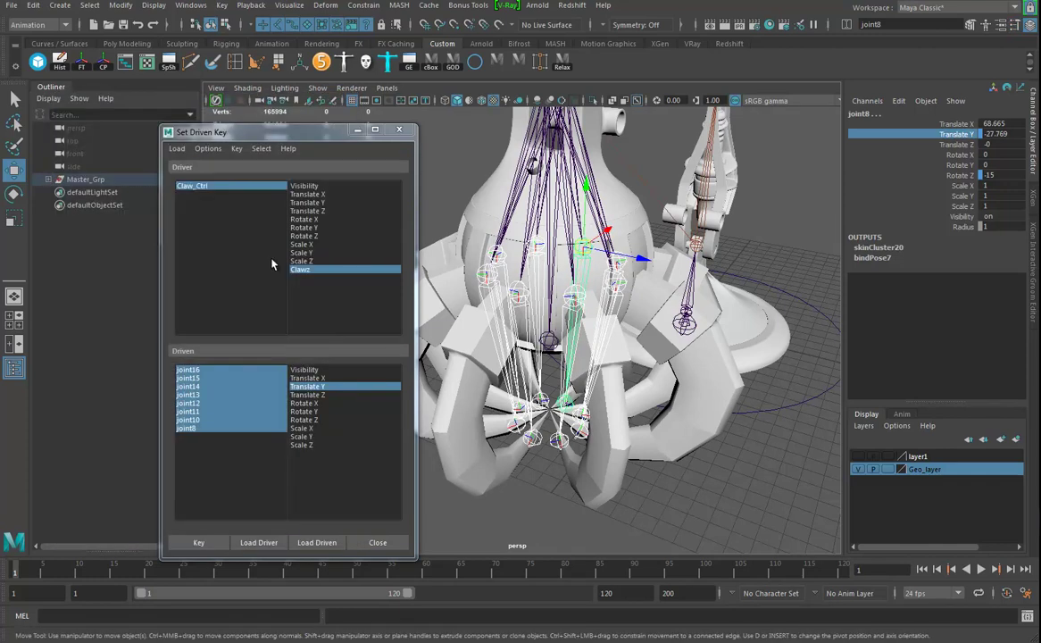
pyautogui.click(204, 543)
# Select Claw_Ctrl, scrub its Clawz attribute and end at -10 to check the claw motion, and close Set Driven Key.
pyautogui.keyDown('alt'); pyautogui.moveTo(554, 384); pyautogui.dragTo(507, 277); pyautogui.keyUp('alt')
pyautogui.click(442, 159)
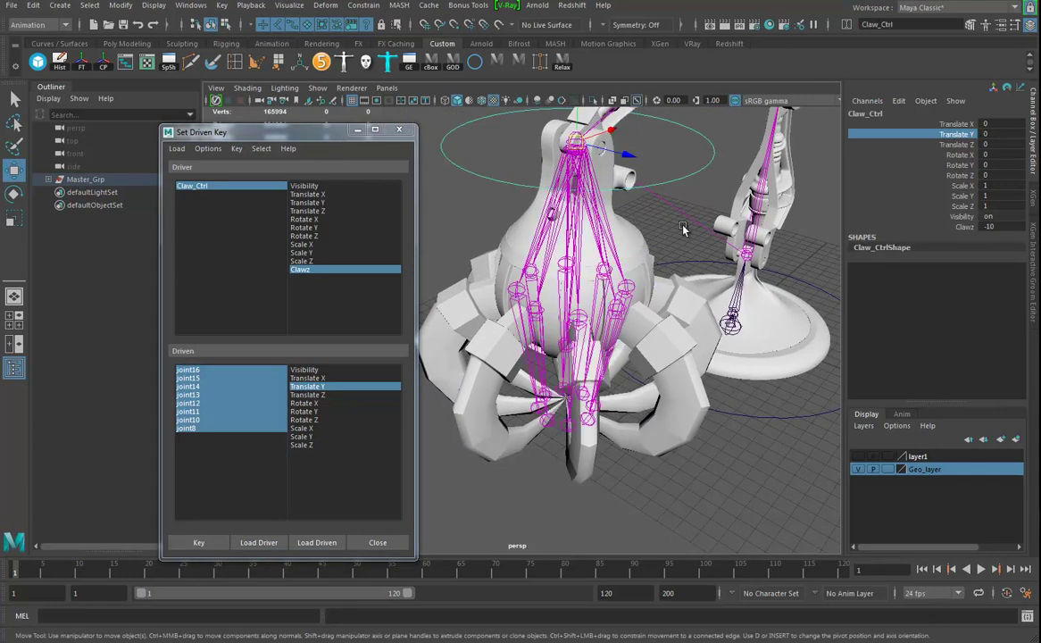
pyautogui.click(963, 227)
pyautogui.moveTo(668, 291); pyautogui.dragTo(562, 334, button='middle')
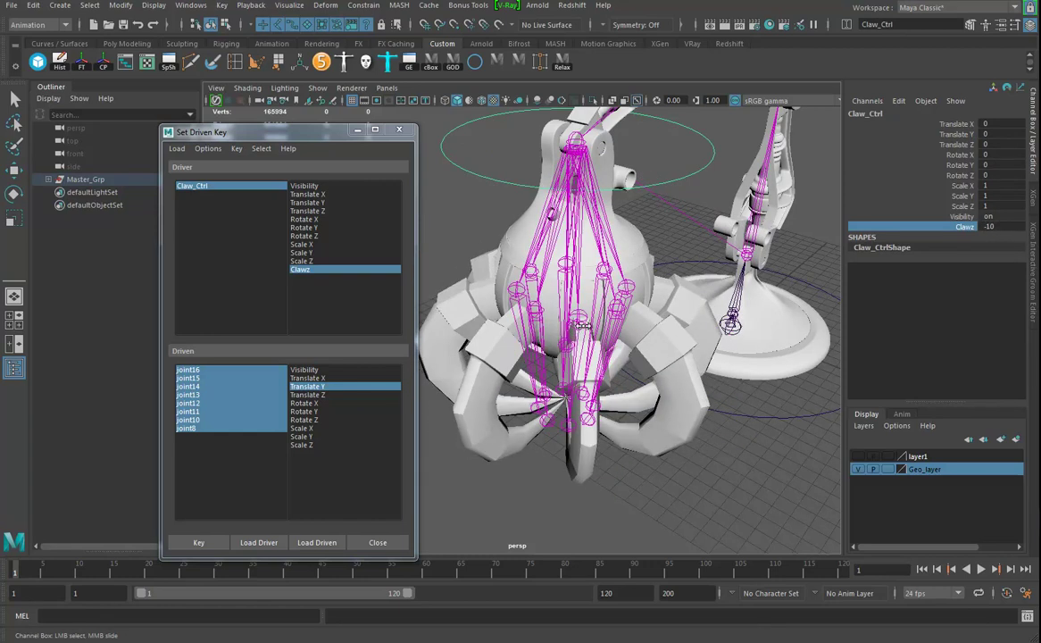
pyautogui.keyDown('alt'); pyautogui.moveTo(572, 350); pyautogui.dragTo(639, 372); pyautogui.keyUp('alt')
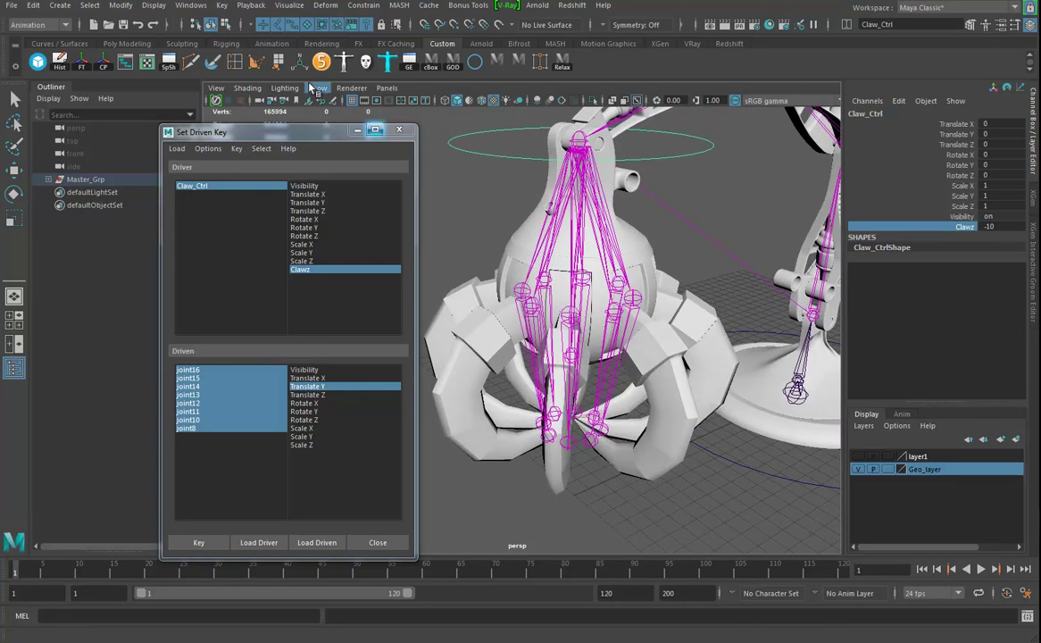
pyautogui.click(399, 129)
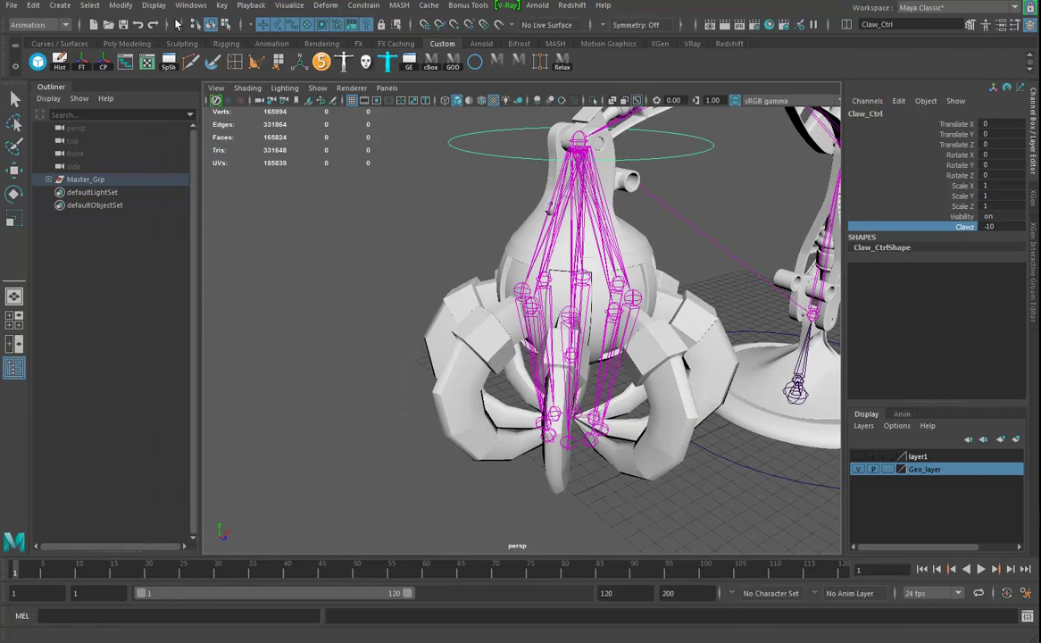
pyautogui.keyDown('alt'); pyautogui.moveTo(561, 331); pyautogui.dragTo(620, 374); pyautogui.keyUp('alt')
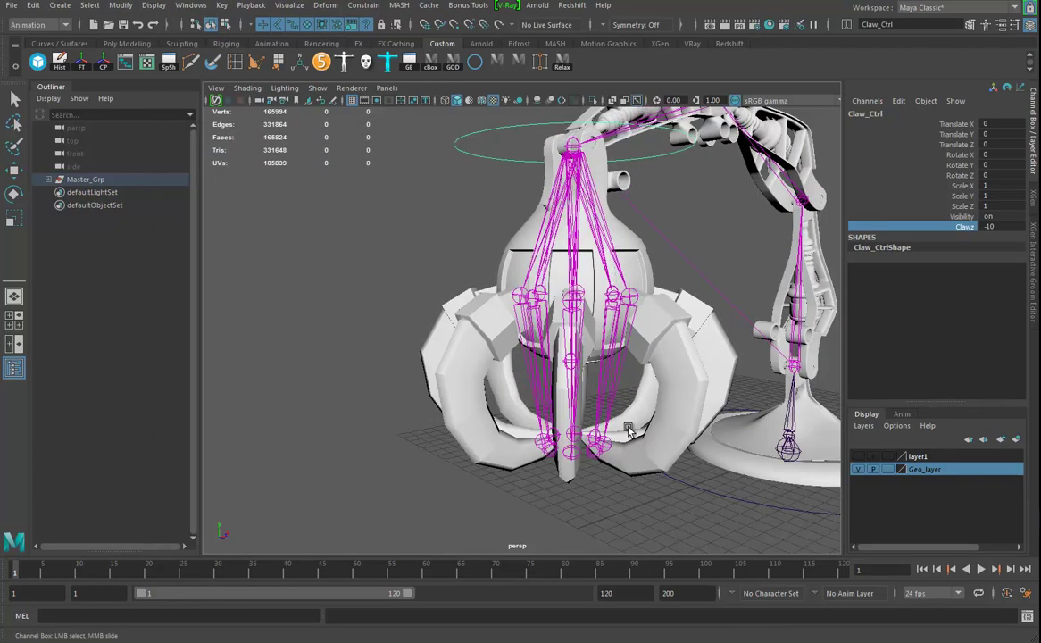
# Restore the selection of the eight claw joints and display their driven-key curves in the Graph Editor.
pyautogui.hotkey('ctrl', 'z')
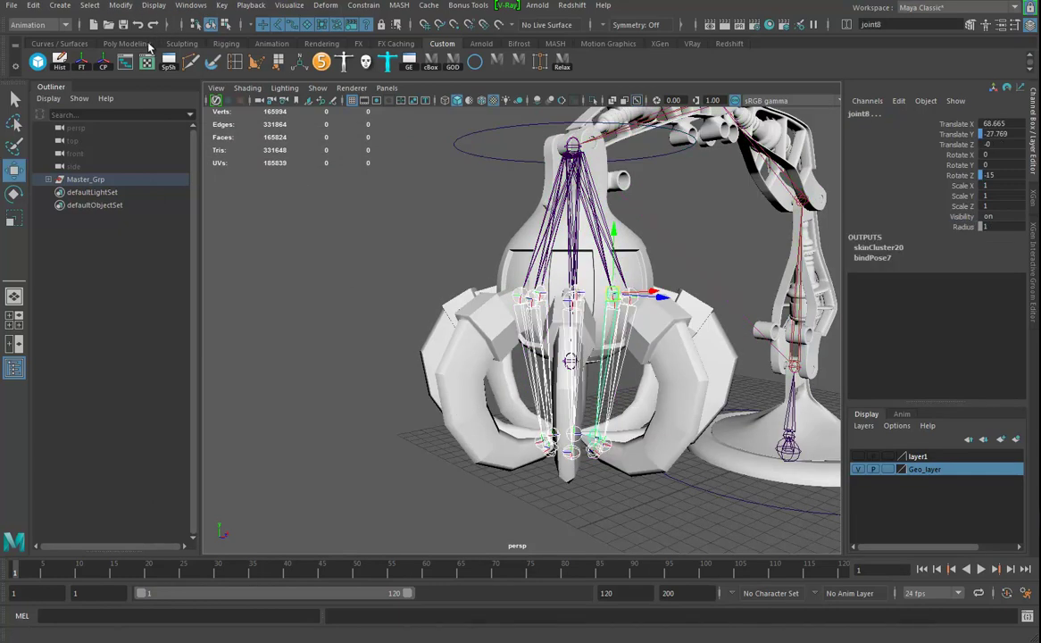
pyautogui.click(191, 5)
pyautogui.moveTo(309, 76)
pyautogui.click(364, 88)
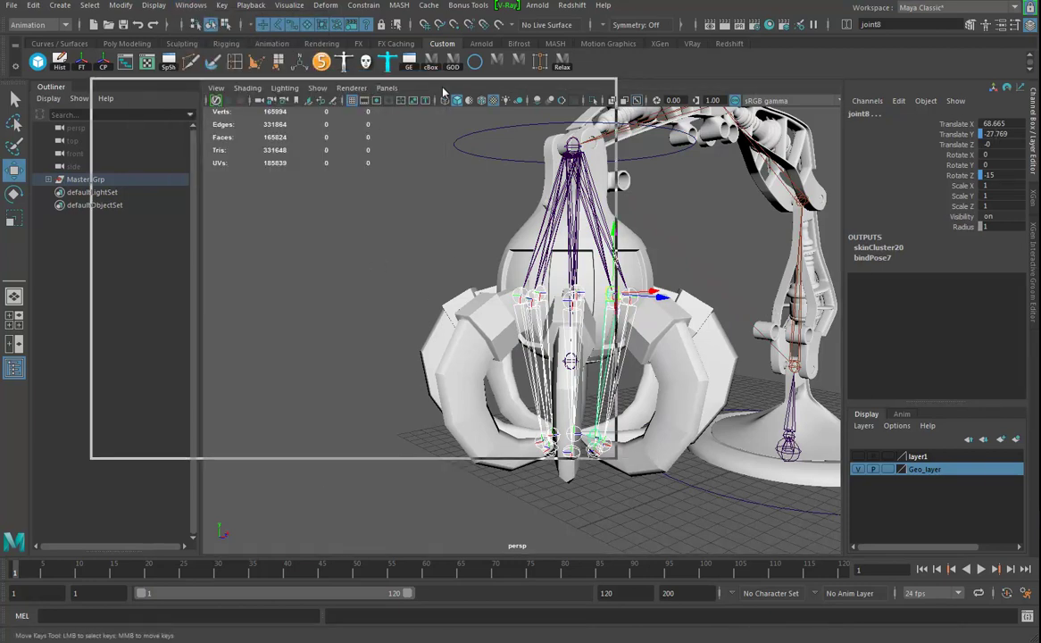
pyautogui.keyDown('alt'); pyautogui.moveTo(342, 327); pyautogui.dragTo(393, 307, button='middle'); pyautogui.keyUp('alt')
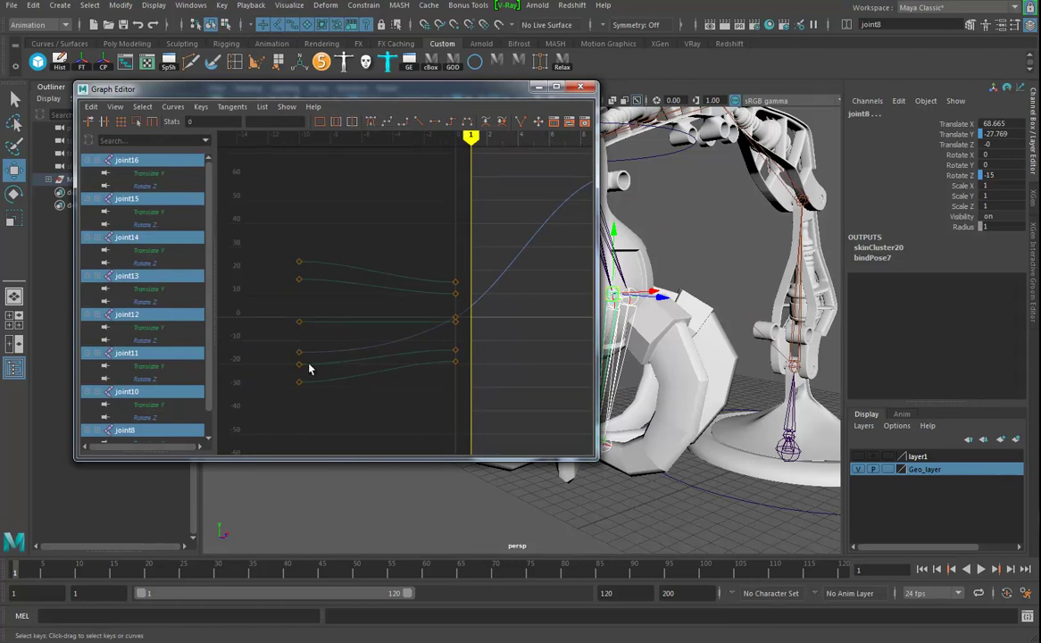
pyautogui.keyDown('alt'); pyautogui.moveTo(532, 330); pyautogui.dragTo(578, 295, button='middle'); pyautogui.keyUp('alt')
# Set the value of the claw joints' Rotate Z keys at Clawz -10 to -45.
pyautogui.moveTo(330, 331); pyautogui.dragTo(329, 330)
pyautogui.keyDown('shift'); pyautogui.moveTo(357, 362); pyautogui.dragTo(363, 438, button='middle'); pyautogui.keyUp('shift')
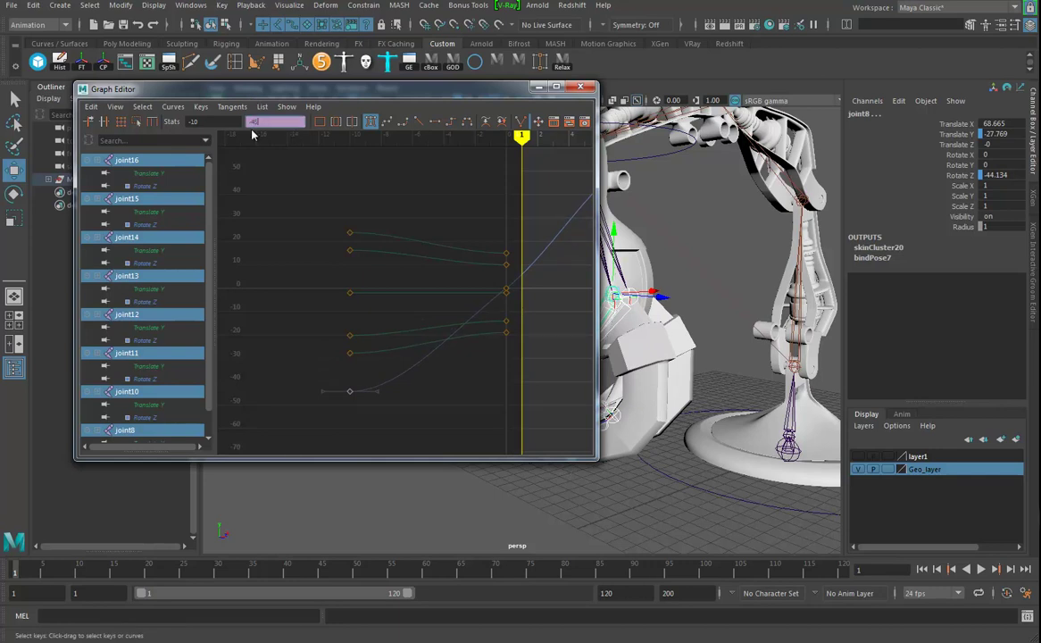
pyautogui.write('5')
pyautogui.press('Return')
# Move the Graph Editor clear of the claw and select the joints' Translate Y keys at Clawz -10.
pyautogui.moveTo(405, 98); pyautogui.dragTo(286, 95)
pyautogui.keyDown('alt'); pyautogui.moveTo(640, 348); pyautogui.dragTo(293, 271); pyautogui.keyUp('alt')
pyautogui.moveTo(204, 207); pyautogui.dragTo(244, 367)
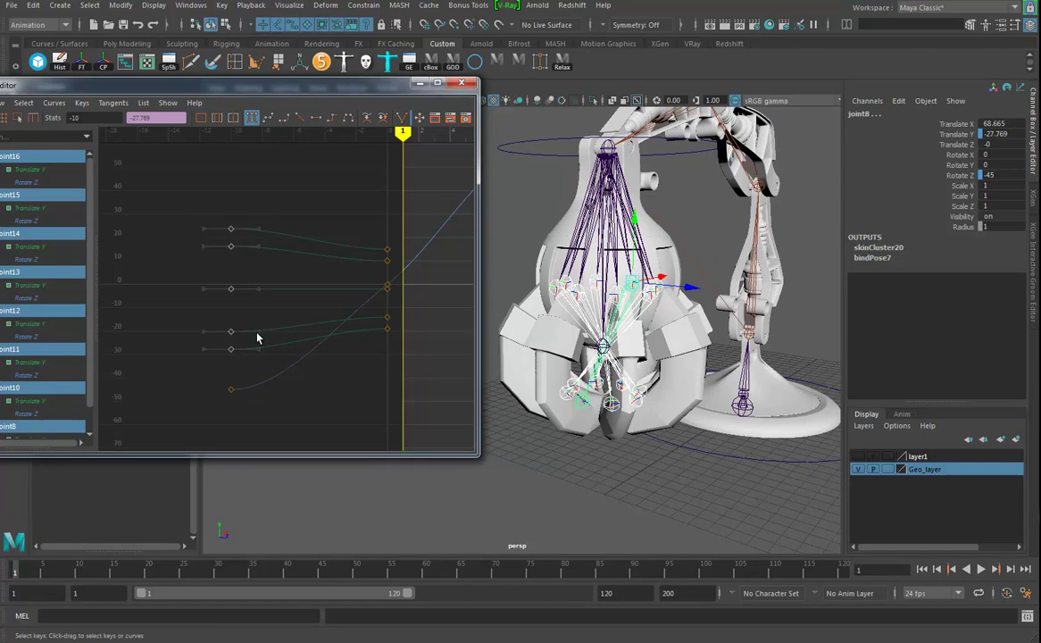
pyautogui.keyDown('alt'); pyautogui.moveTo(598, 370); pyautogui.dragTo(666, 379); pyautogui.keyUp('alt')
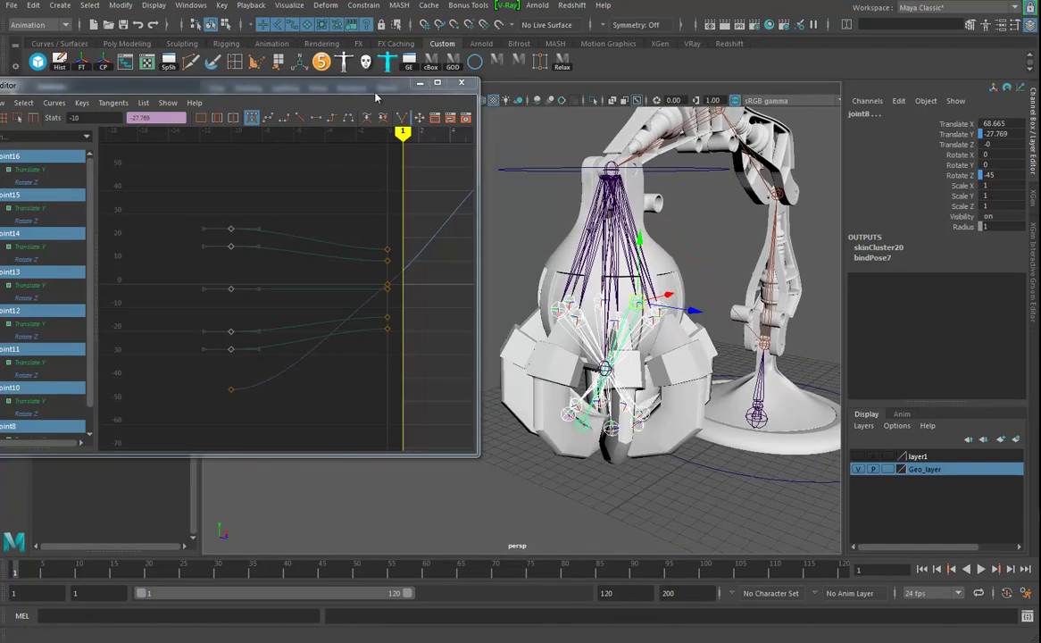
# Select the claw joints' Translate Y channel and reopen Set Driven Key.
pyautogui.click(962, 135)
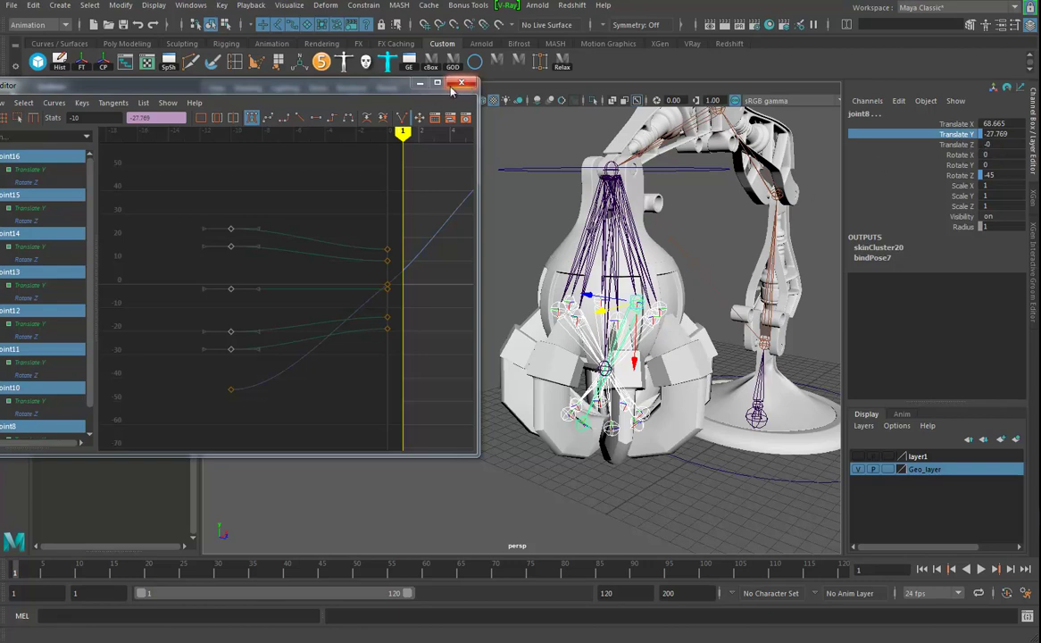
pyautogui.click(898, 100)
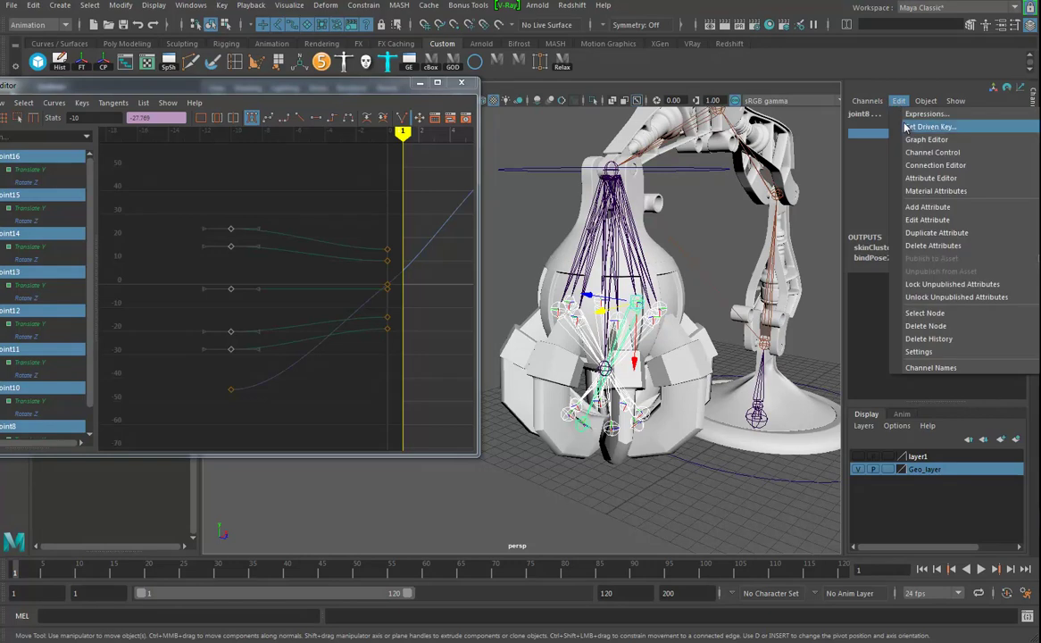
pyautogui.click(930, 134)
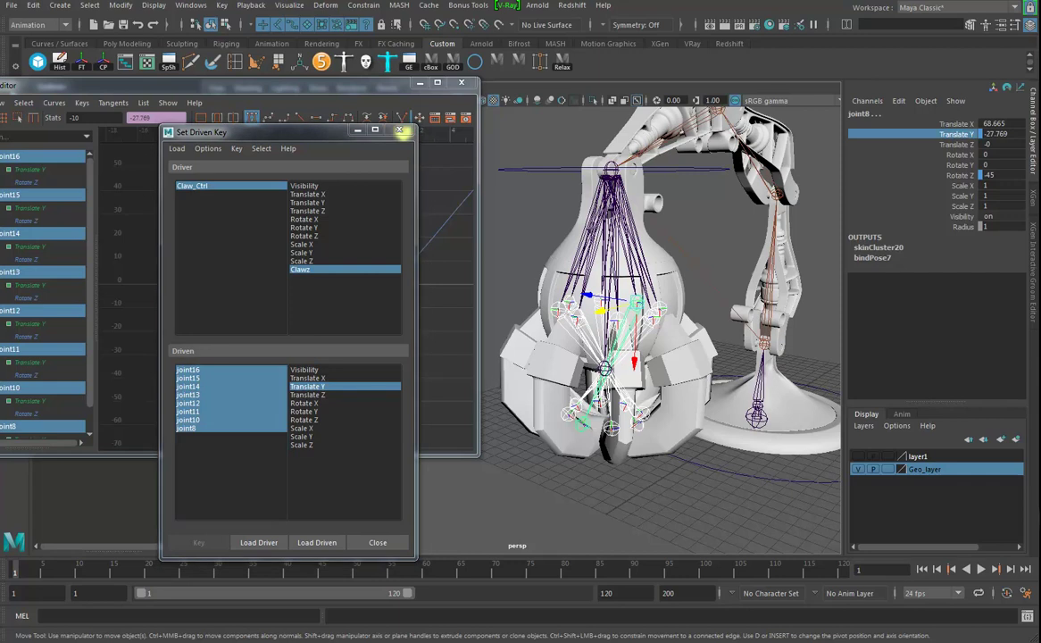
# Try to move the claw joints along Translate Y in the closed pose, and undo the move.
pyautogui.keyDown('alt'); pyautogui.moveTo(629, 346); pyautogui.dragTo(631, 398); pyautogui.keyUp('alt')
pyautogui.moveTo(560, 309); pyautogui.dragTo(618, 334, button='middle')
pyautogui.hotkey('ctrl', 'z')
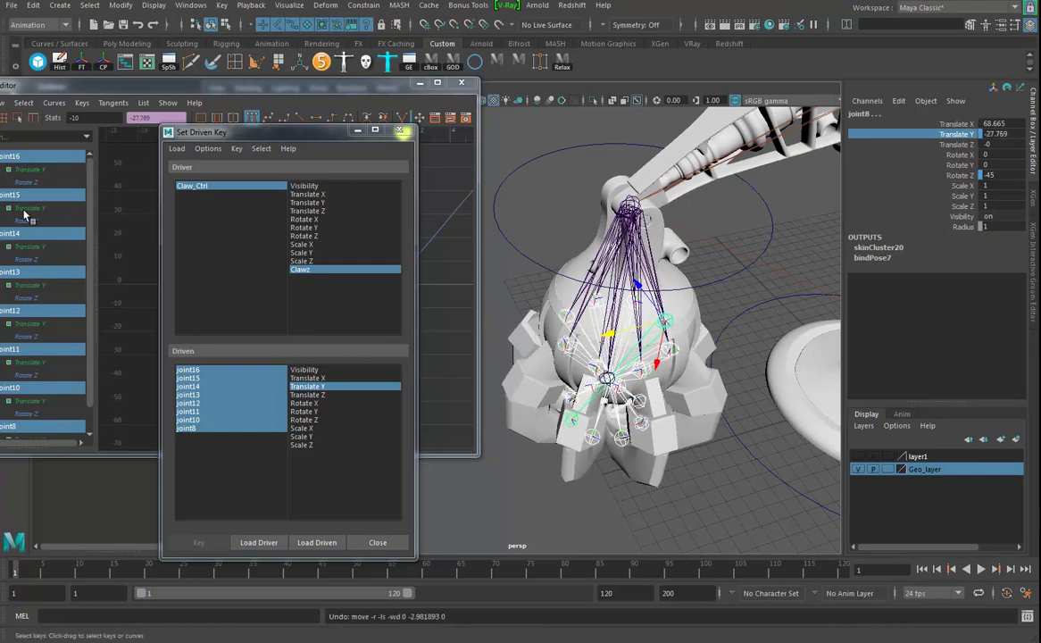
# Bring the Graph Editor forward and close it, leaving Set Driven Key open.
pyautogui.moveTo(134, 91); pyautogui.dragTo(240, 67)
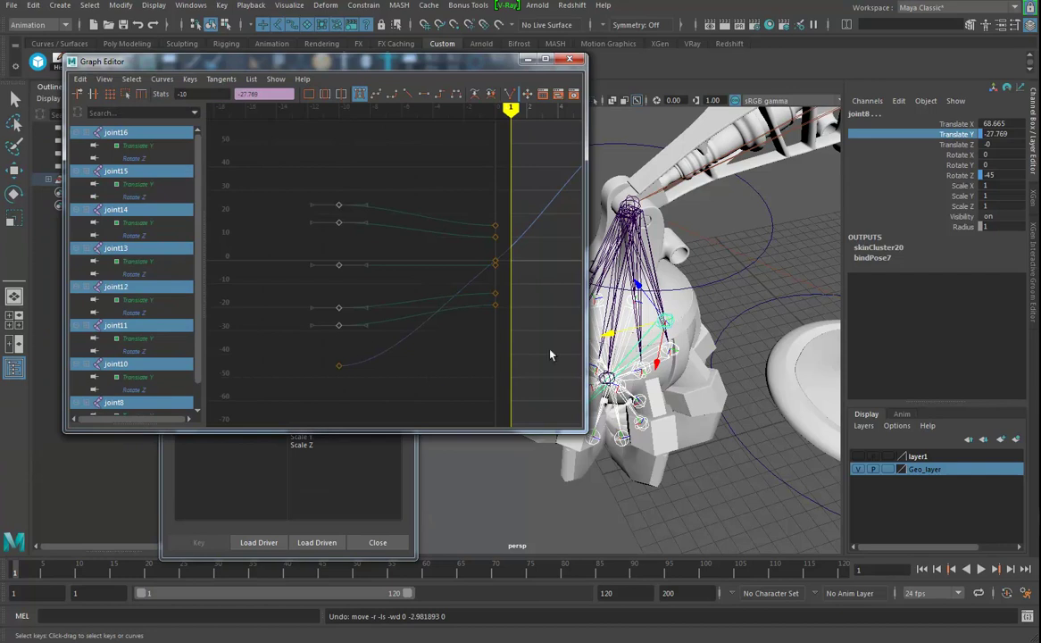
pyautogui.click(569, 60)
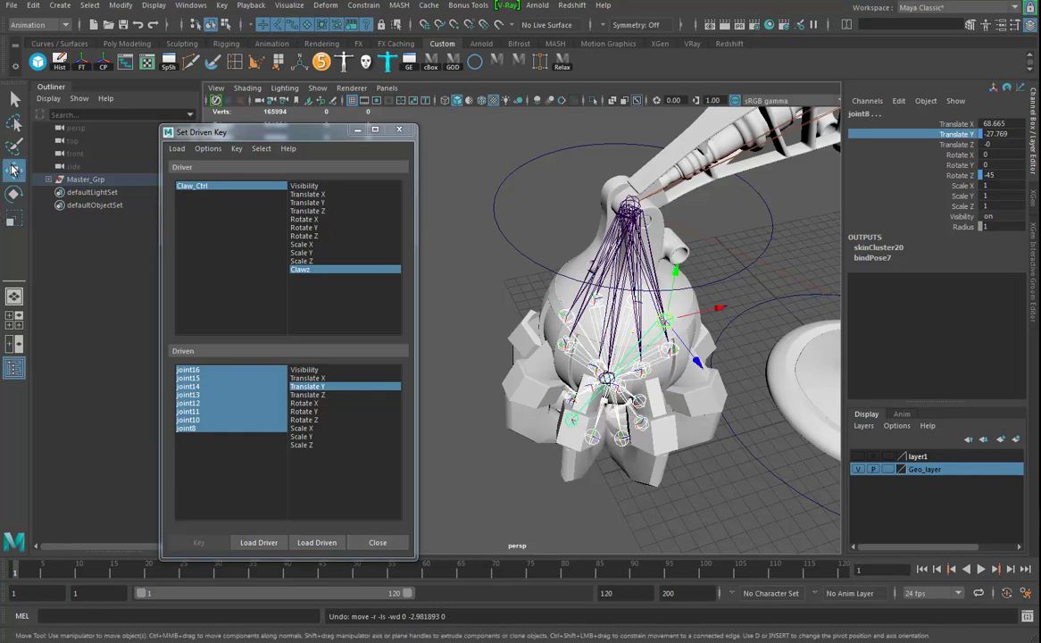
# Set the Move tool's axis orientation to Object.
pyautogui.doubleClick(13, 170)
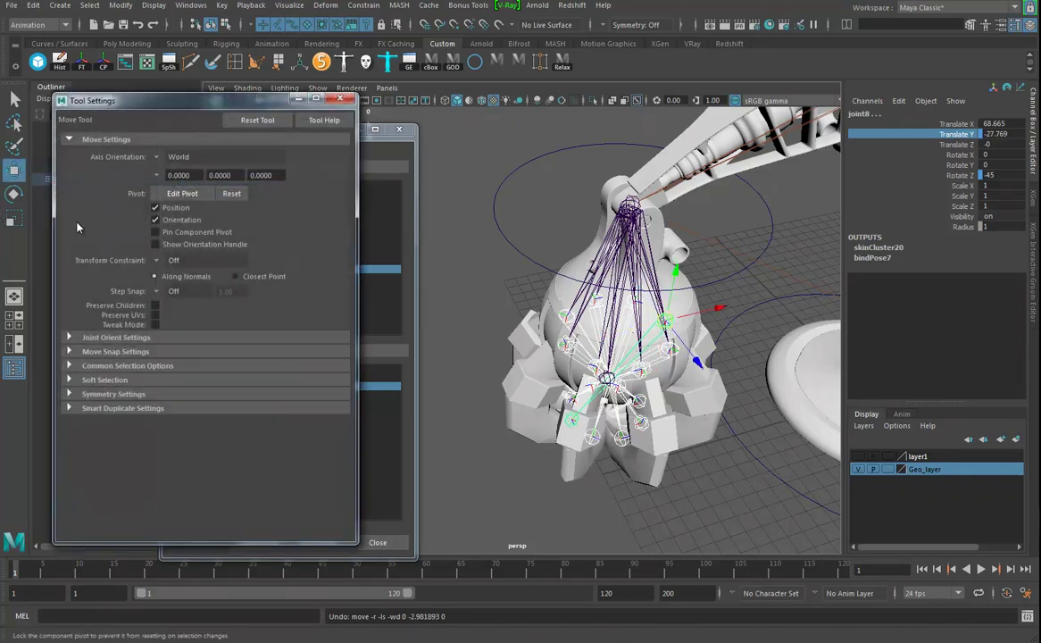
pyautogui.click(159, 158)
pyautogui.click(187, 164)
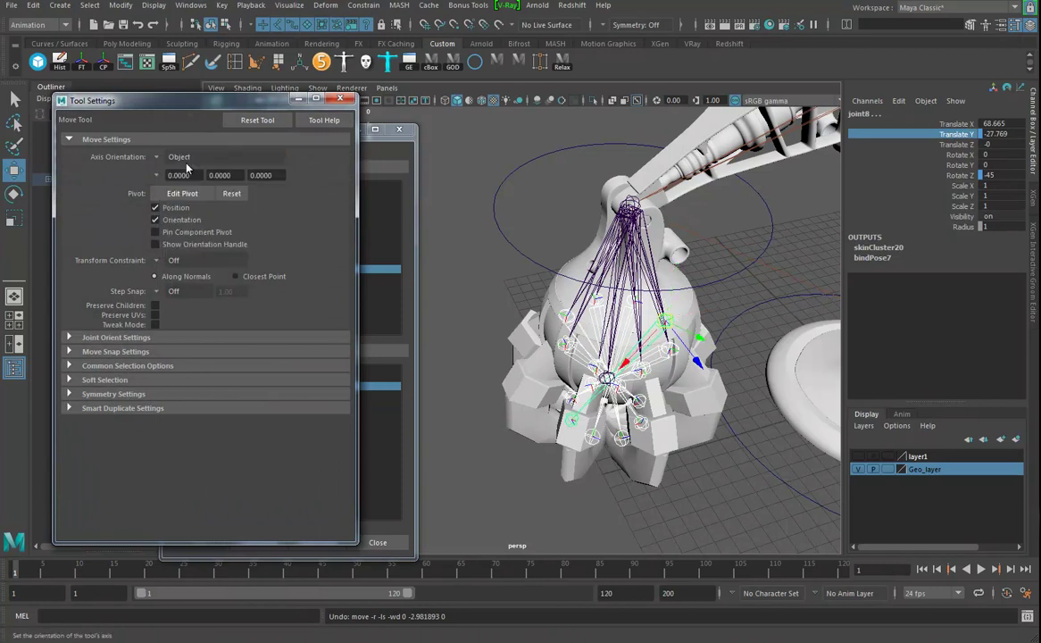
# Try to move the selected claw joints outward along their own Y axis in the closed pose.
pyautogui.keyDown('alt'); pyautogui.moveTo(652, 317); pyautogui.dragTo(702, 332); pyautogui.keyUp('alt')
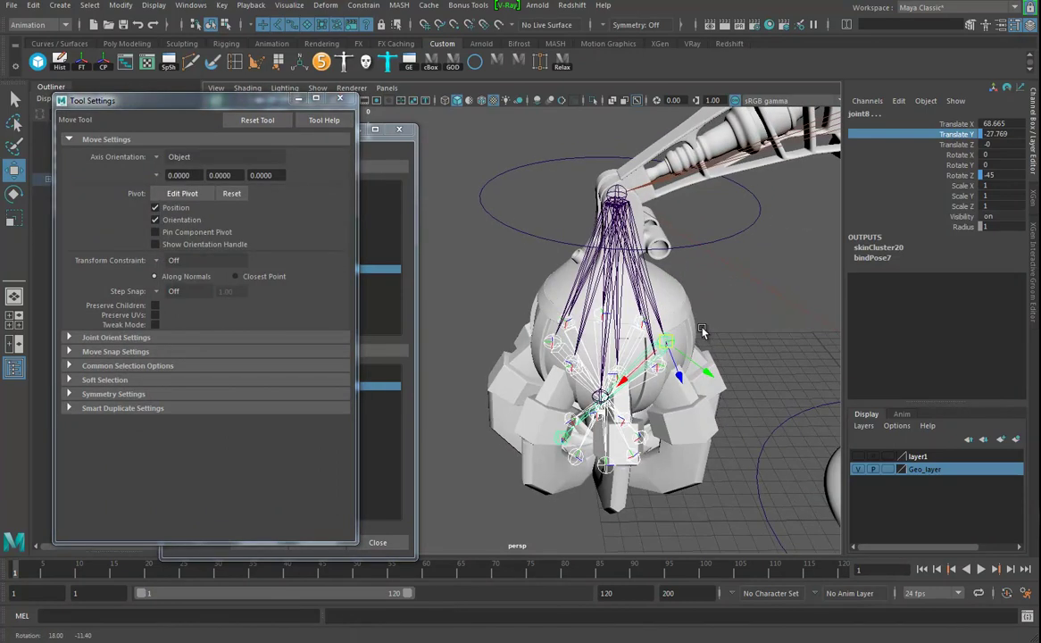
pyautogui.keyDown('alt'); pyautogui.moveTo(721, 380); pyautogui.dragTo(732, 427); pyautogui.keyUp('alt')
pyautogui.moveTo(753, 441); pyautogui.dragTo(773, 455)
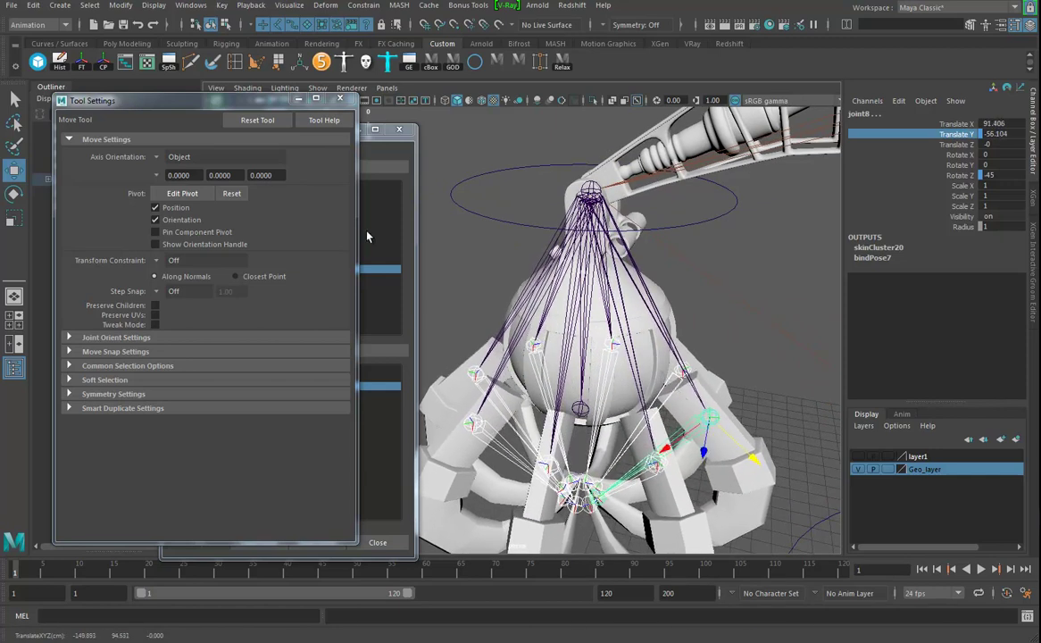
# Set a driven key on the eight claw joints' Translate Y with Claw_Ctrl's Clawz as the driver.
pyautogui.click(402, 164)
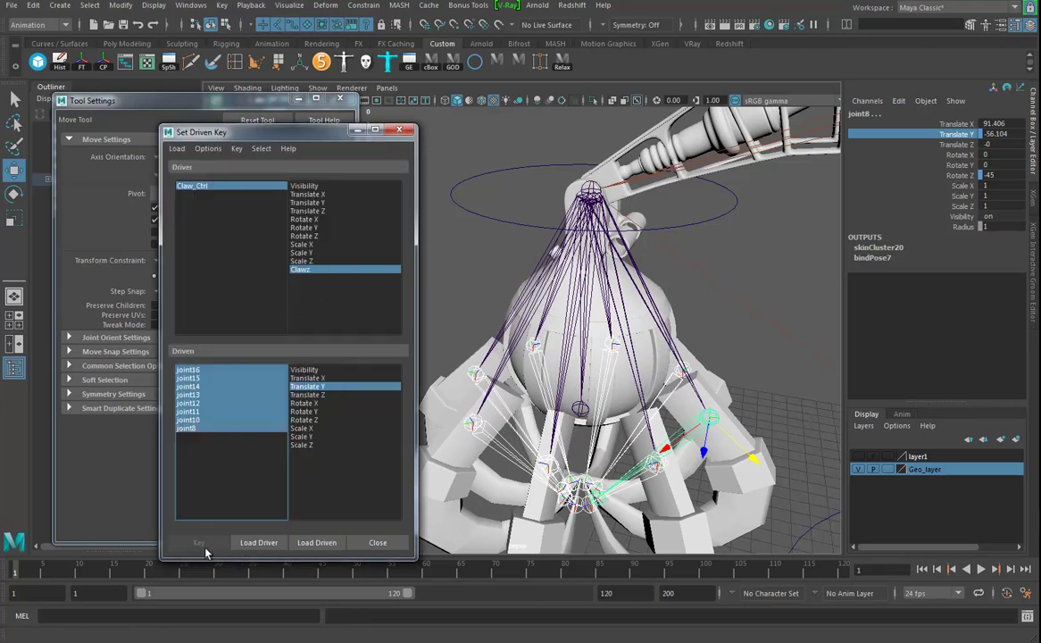
pyautogui.click(226, 189)
pyautogui.click(302, 271)
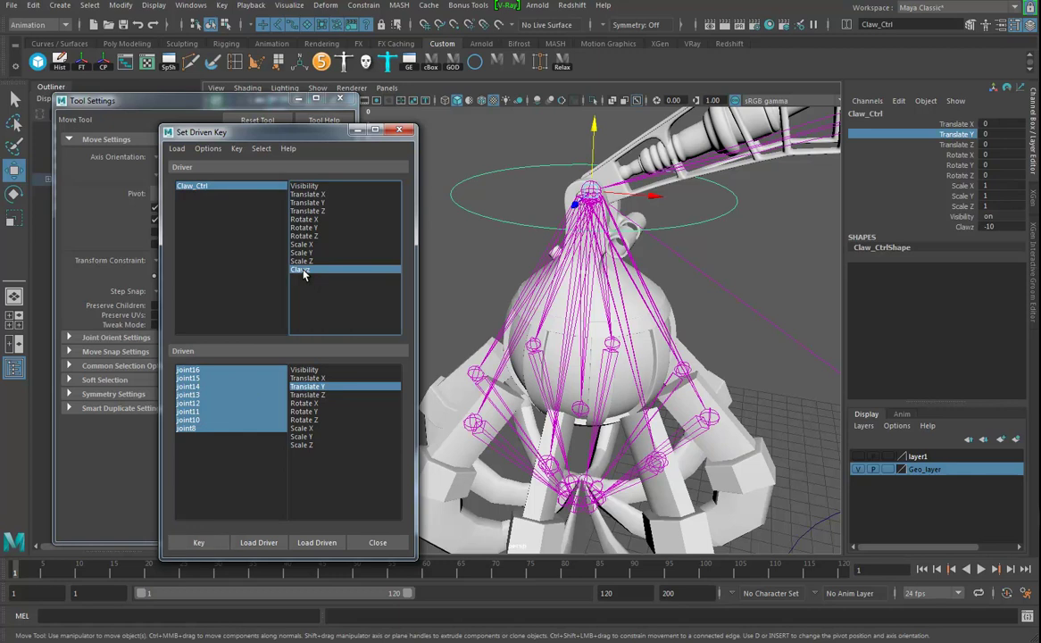
pyautogui.click(204, 376)
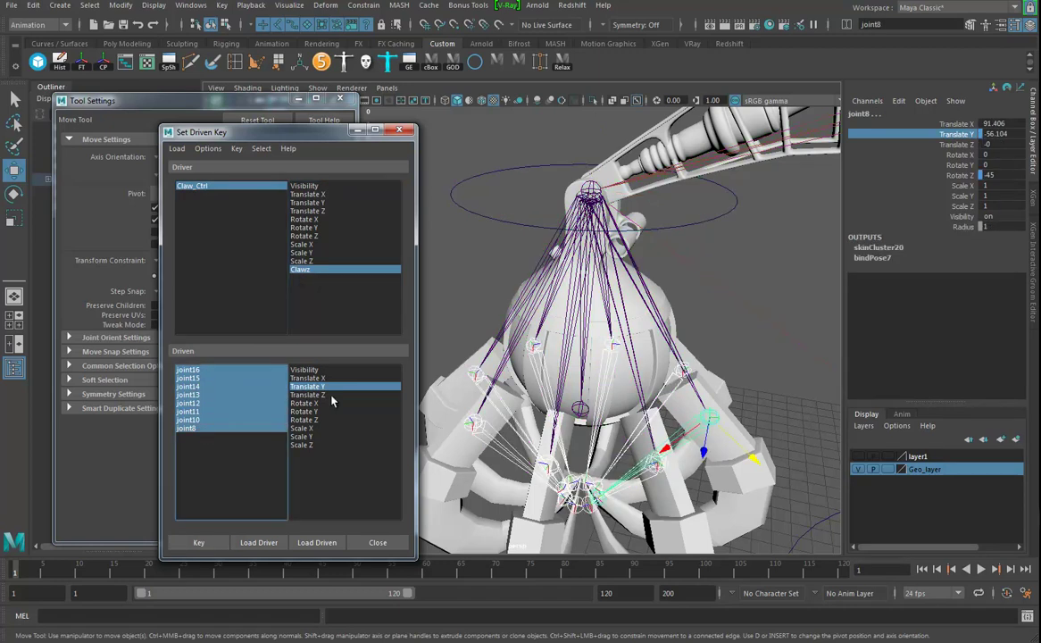
pyautogui.click(201, 541)
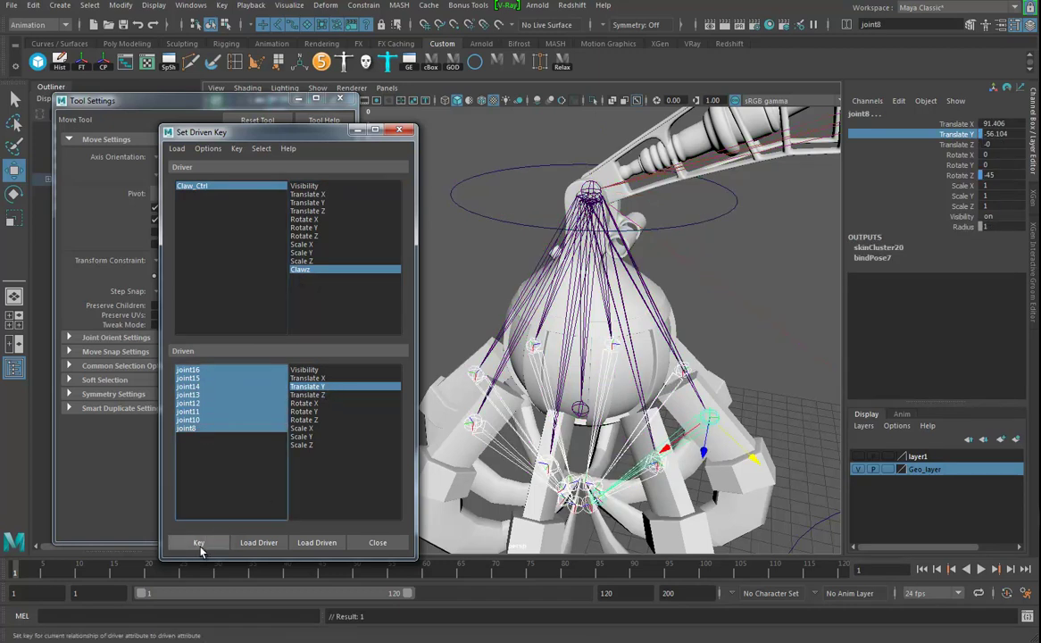
# Close Set Driven Key and the Move tool settings, and test the claw by varying Claw_Ctrl's Clawz value.
pyautogui.click(402, 132)
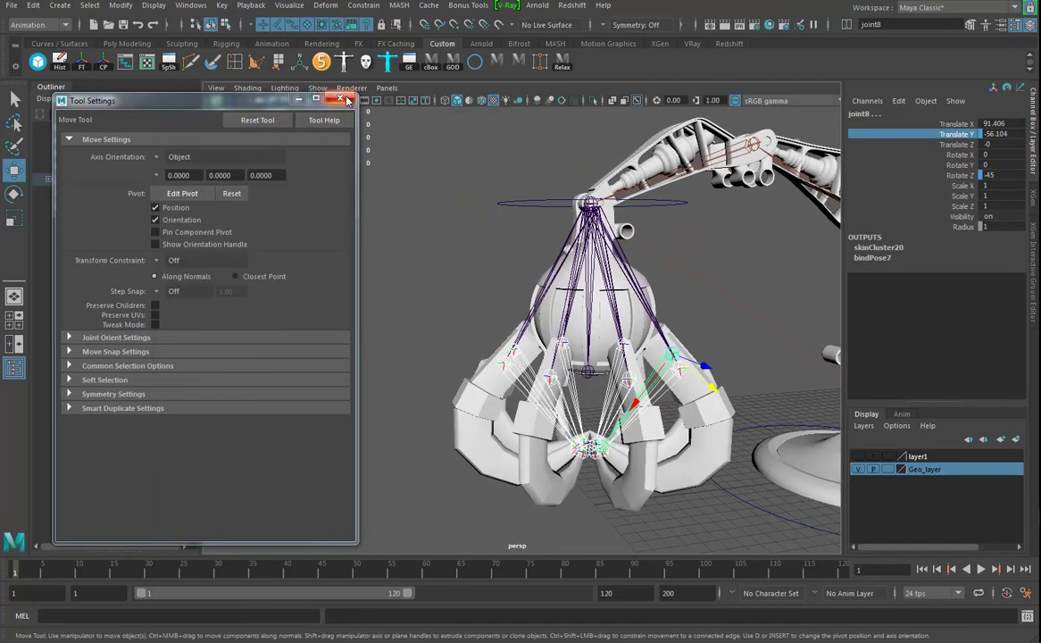
pyautogui.click(339, 99)
pyautogui.click(528, 205)
pyautogui.click(963, 226)
pyautogui.moveTo(466, 304); pyautogui.dragTo(392, 356, button='middle')
# Undo the claw joints' Translate Y move and driven key, going back past the earlier keyframe edits.
pyautogui.hotkey('ctrl', 'z')
pyautogui.hotkey('ctrl', 'z')
pyautogui.hotkey('ctrl', 'z')
pyautogui.hotkey('ctrl', 'z')
pyautogui.hotkey('ctrl', 'z')
pyautogui.hotkey('ctrl', 'z')
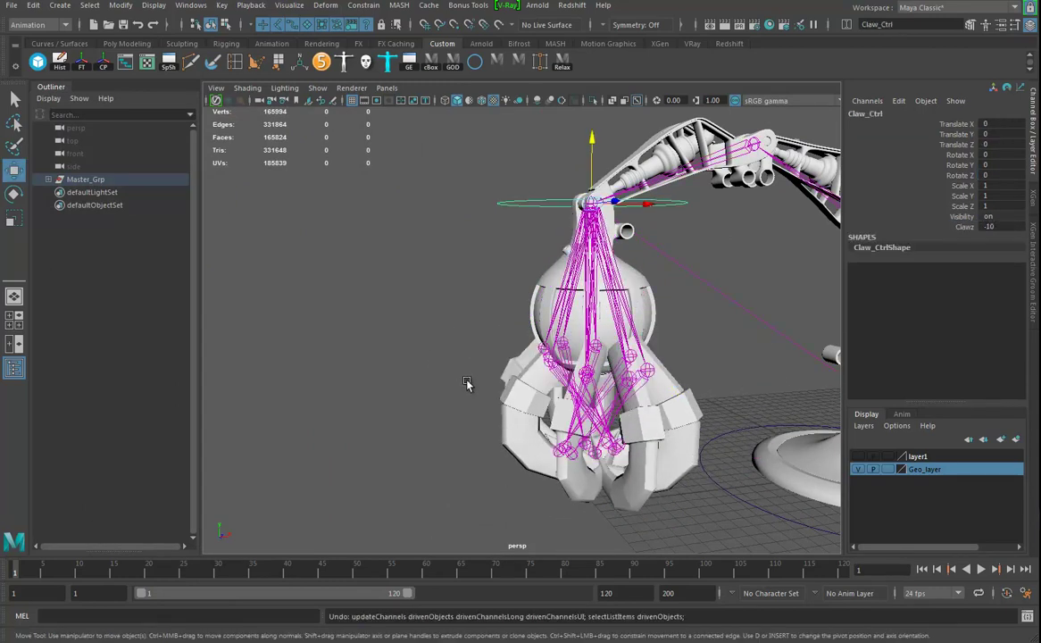
pyautogui.hotkey('ctrl', 'z')
pyautogui.hotkey('ctrl', 'z')
pyautogui.hotkey('ctrl', 'z')
pyautogui.hotkey('ctrl', 'z')
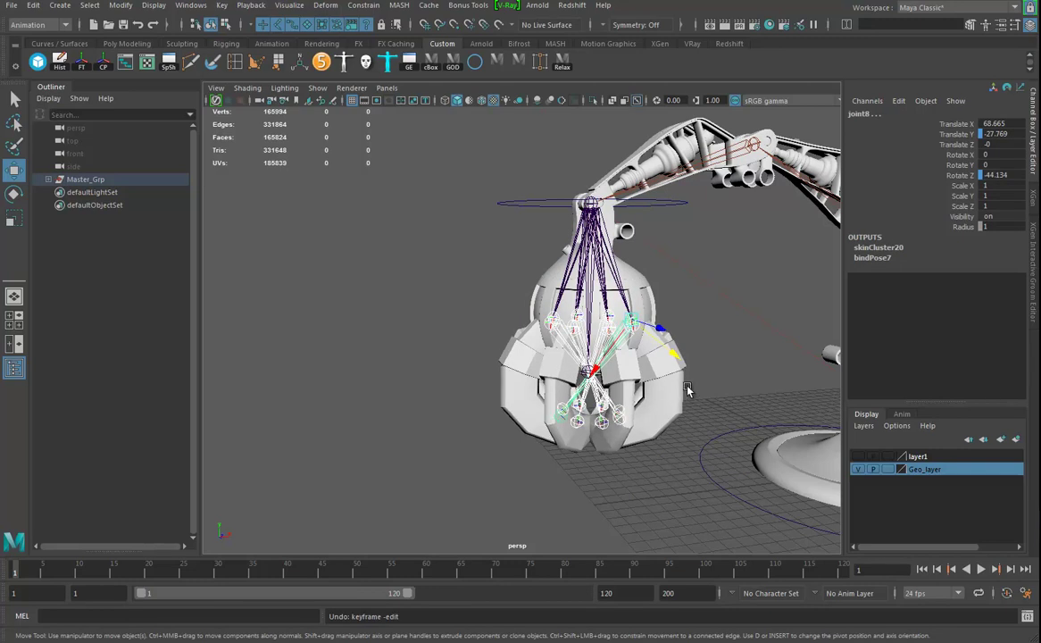
# Test the claw's opening and closing by varying Claw_Ctrl's Clawz, finishing at -10.
pyautogui.press('a')
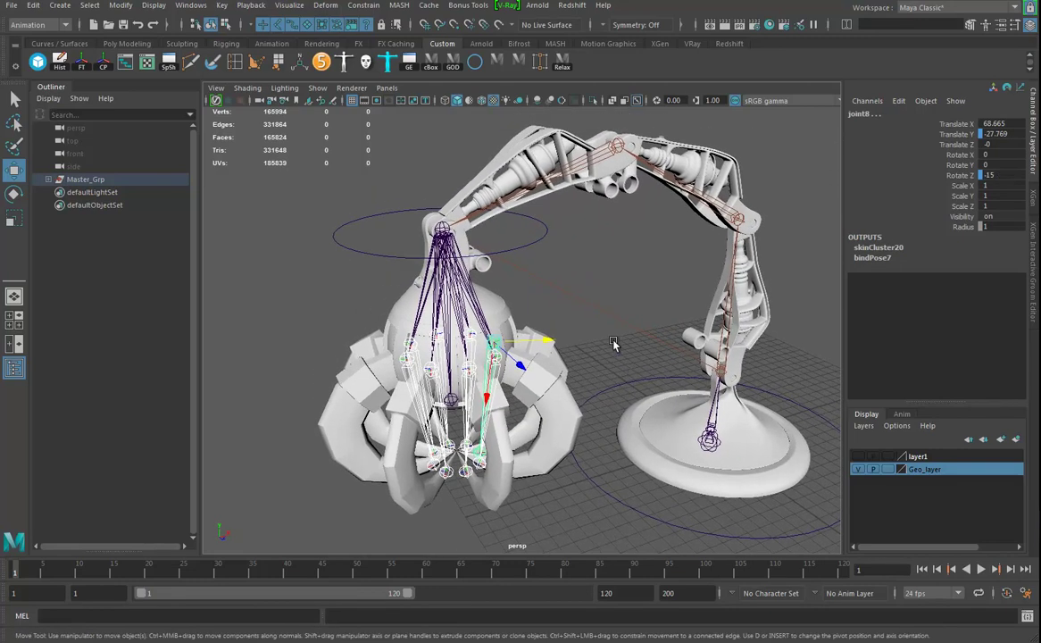
pyautogui.scroll(-5, 592, 346)
pyautogui.keyDown('alt'); pyautogui.moveTo(591, 347); pyautogui.dragTo(543, 338); pyautogui.keyUp('alt')
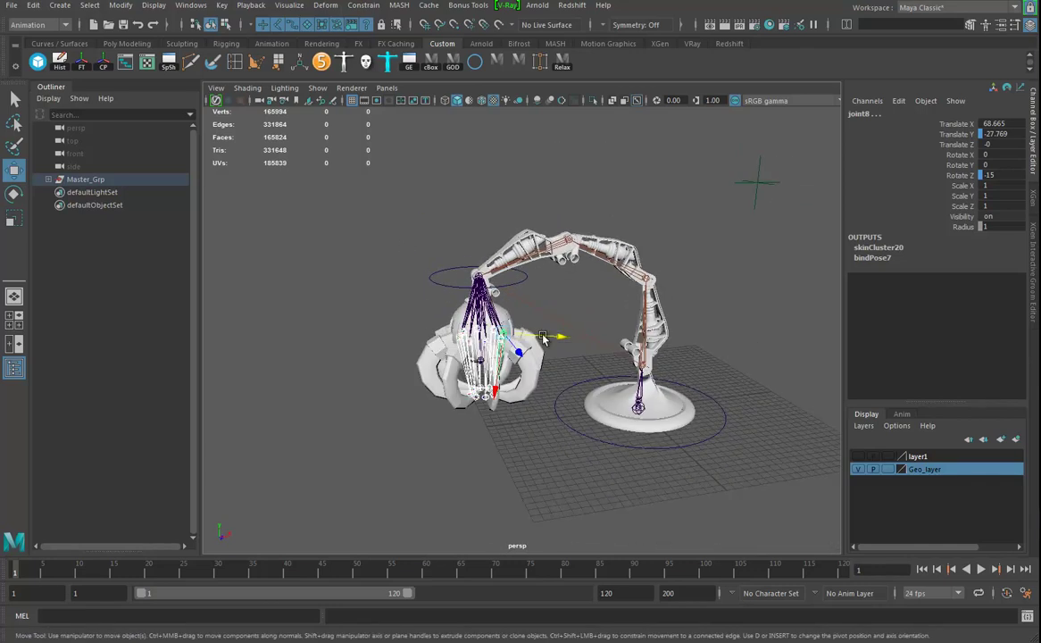
pyautogui.click(431, 277)
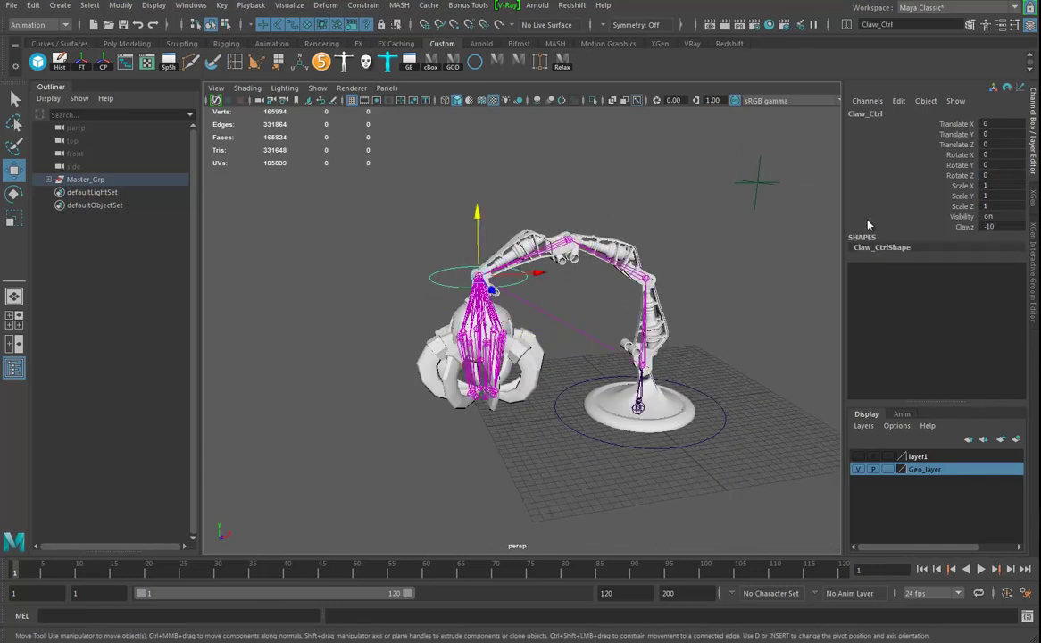
pyautogui.click(964, 226)
pyautogui.moveTo(540, 291); pyautogui.dragTo(427, 329, button='middle')
pyautogui.keyDown('alt'); pyautogui.moveTo(567, 332); pyautogui.dragTo(577, 275); pyautogui.keyUp('alt')
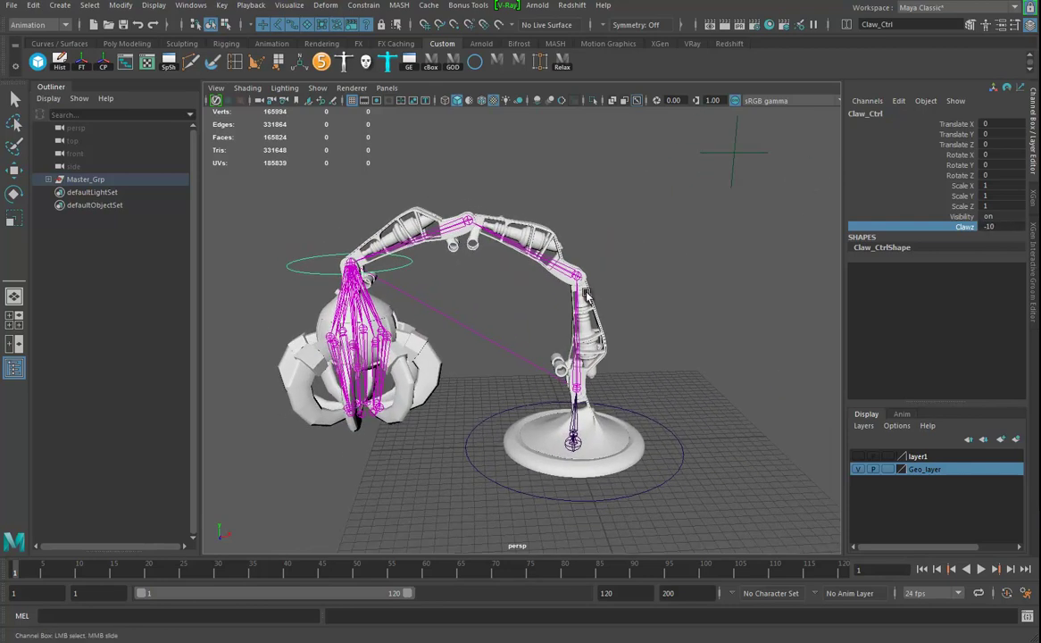
# Hide Elbow_Ctrl and make layer1 visible.
pyautogui.click(731, 155)
pyautogui.press('w')
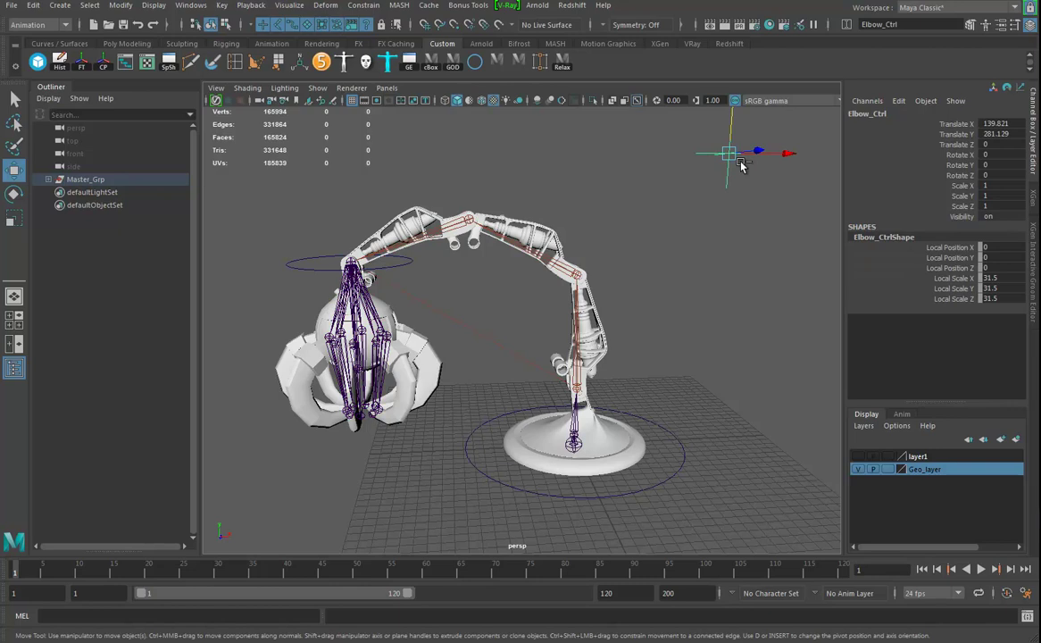
pyautogui.hotkey('ctrl', 'h')
pyautogui.keyDown('alt'); pyautogui.moveTo(553, 274); pyautogui.dragTo(826, 451); pyautogui.keyUp('alt')
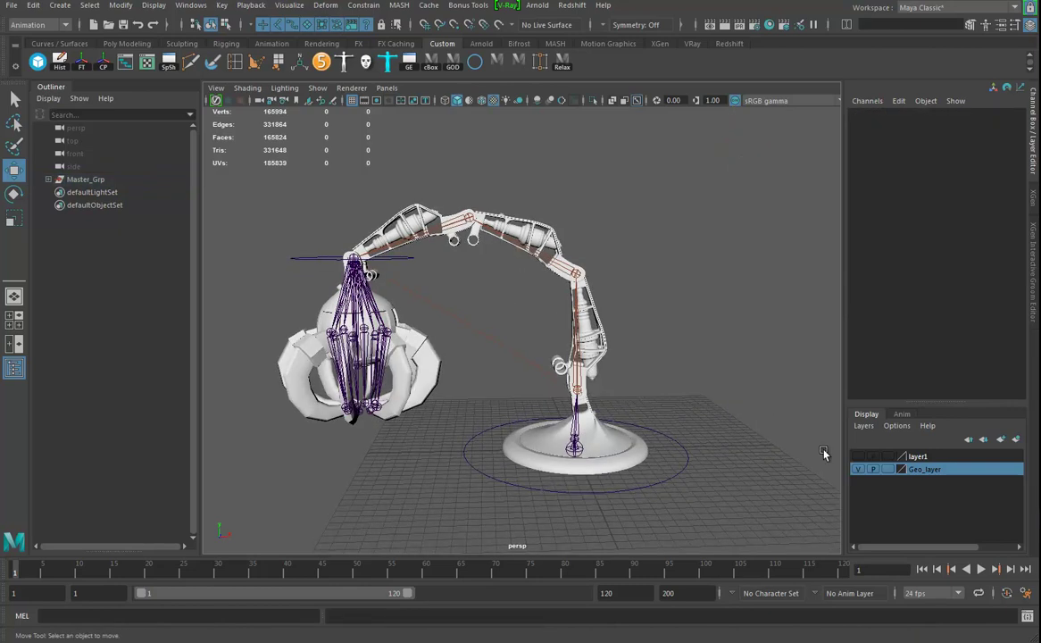
pyautogui.click(859, 458)
# Show the arm's pistons in a side-by-side Front/Persp layout without the Outliner.
pyautogui.keyDown('alt'); pyautogui.moveTo(528, 340); pyautogui.dragTo(647, 374, button='right'); pyautogui.keyUp('alt')
pyautogui.keyDown('alt'); pyautogui.moveTo(564, 386); pyautogui.dragTo(564, 373, button='middle'); pyautogui.keyUp('alt')
pyautogui.keyDown('alt'); pyautogui.moveTo(564, 373); pyautogui.dragTo(549, 372); pyautogui.keyUp('alt')
pyautogui.keyDown('alt'); pyautogui.moveTo(557, 379); pyautogui.dragTo(537, 358, button='middle'); pyautogui.keyUp('alt')
pyautogui.keyDown('alt'); pyautogui.moveTo(579, 342); pyautogui.dragTo(529, 270); pyautogui.keyUp('alt')
pyautogui.keyDown('alt'); pyautogui.moveTo(585, 380); pyautogui.dragTo(507, 242); pyautogui.keyUp('alt')
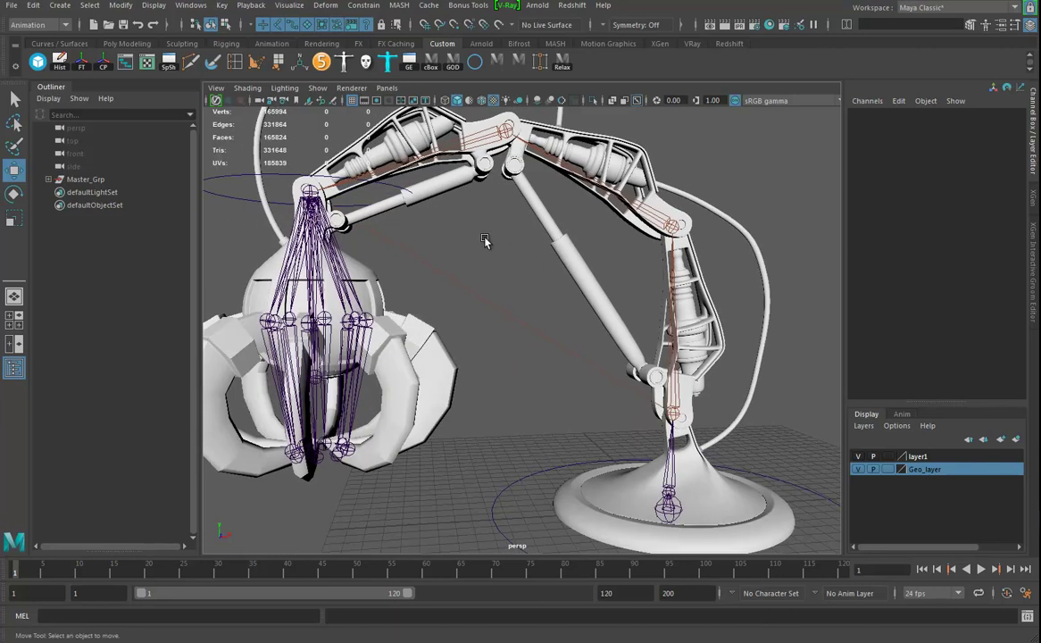
pyautogui.keyDown('alt'); pyautogui.moveTo(596, 293); pyautogui.dragTo(528, 333); pyautogui.keyUp('alt')
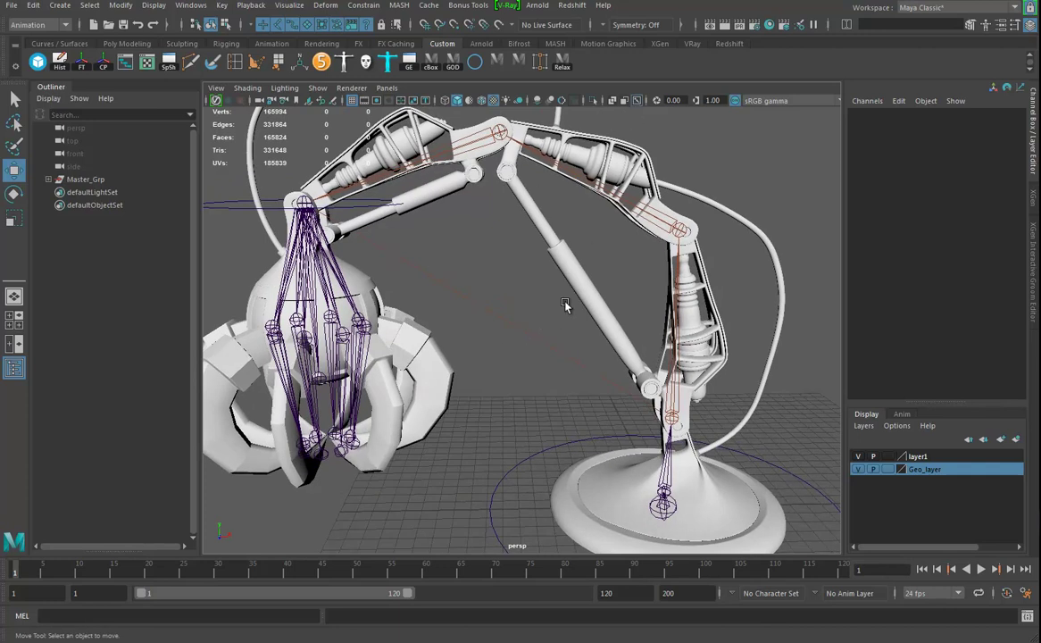
pyautogui.click(13, 345)
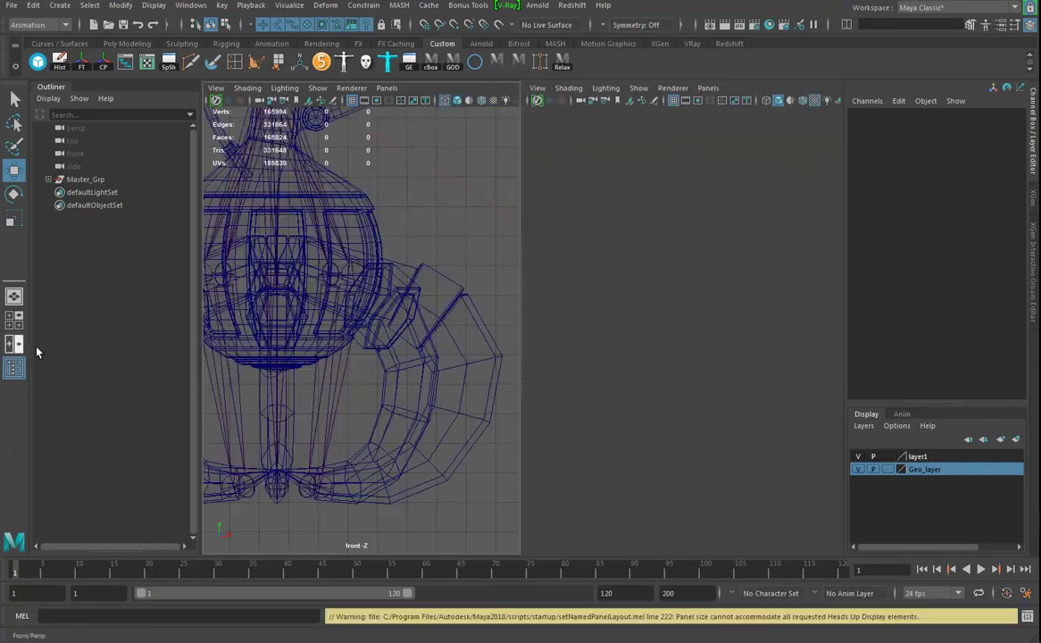
pyautogui.click(13, 337)
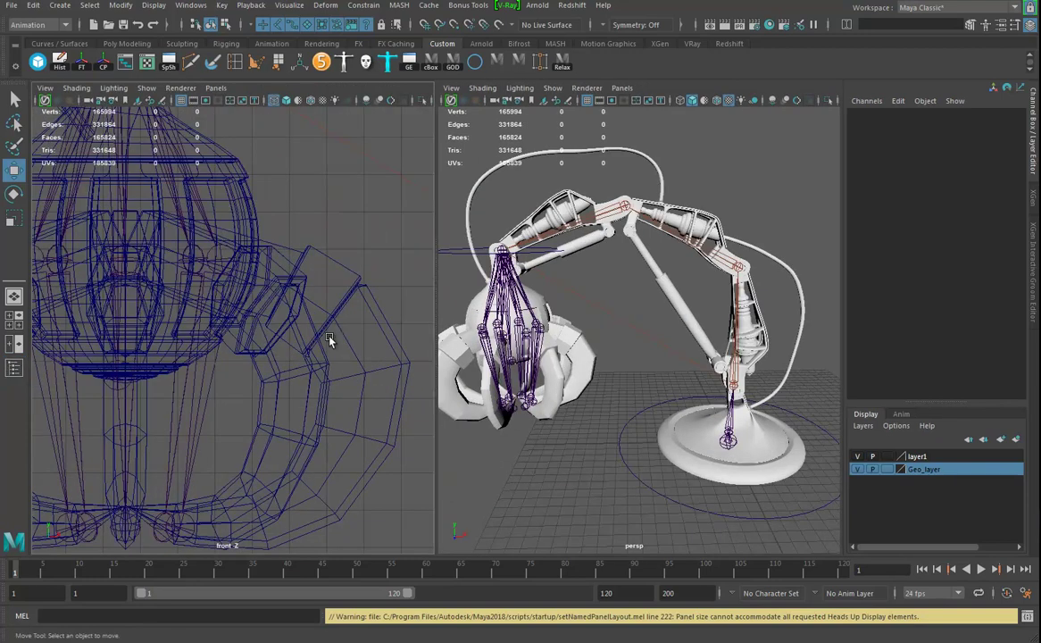
pyautogui.scroll(-3, 275, 346)
pyautogui.scroll(-3, 277, 354)
pyautogui.keyDown('alt'); pyautogui.moveTo(272, 354); pyautogui.dragTo(127, 372, button='middle'); pyautogui.keyUp('alt')
# Switch to the Rigging menu set and create a single joint beside the long piston's lower pivot in the front view.
pyautogui.click(40, 25)
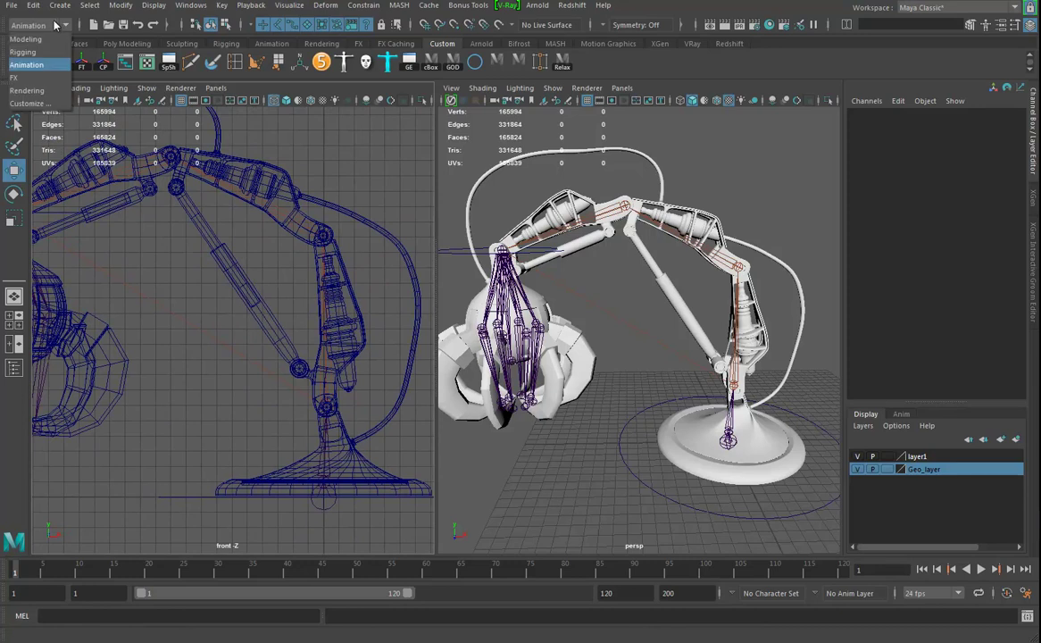
pyautogui.click(33, 53)
pyautogui.click(230, 5)
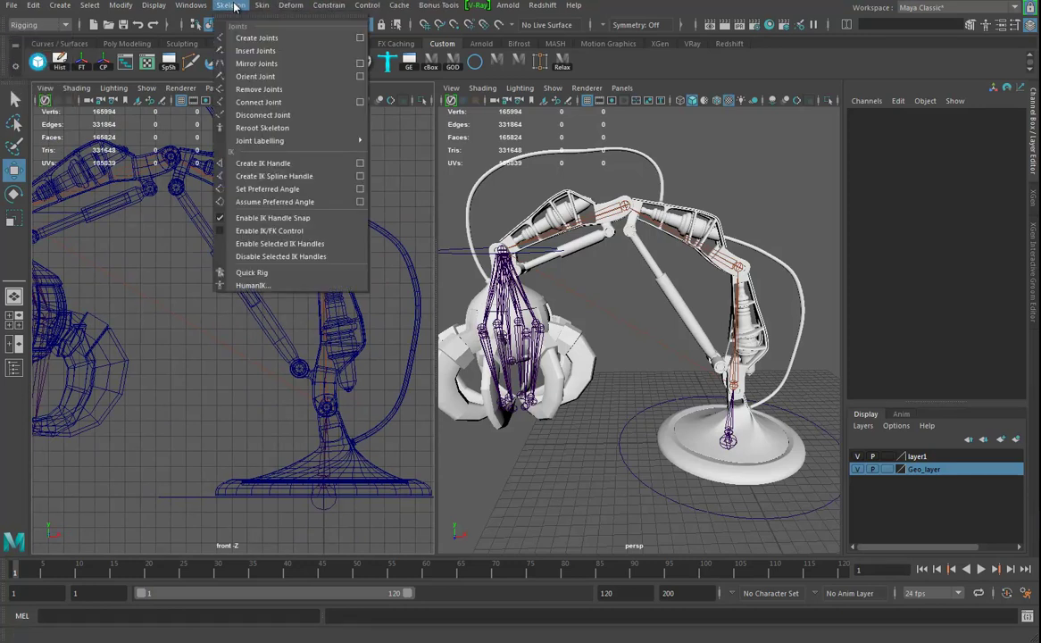
pyautogui.click(240, 35)
pyautogui.click(276, 363)
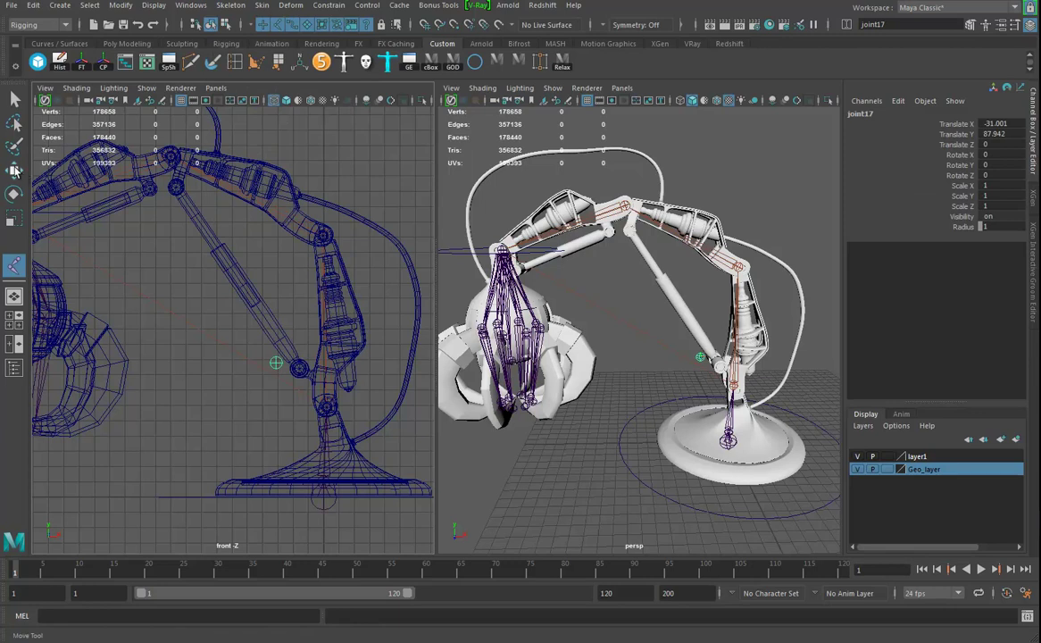
pyautogui.press('w')
# Rename the new joint as Piston01.
pyautogui.scroll(2, 353, 447)
pyautogui.scroll(3, 353, 444)
pyautogui.keyDown('alt'); pyautogui.moveTo(379, 430); pyautogui.dragTo(267, 387, button='middle'); pyautogui.keyUp('alt')
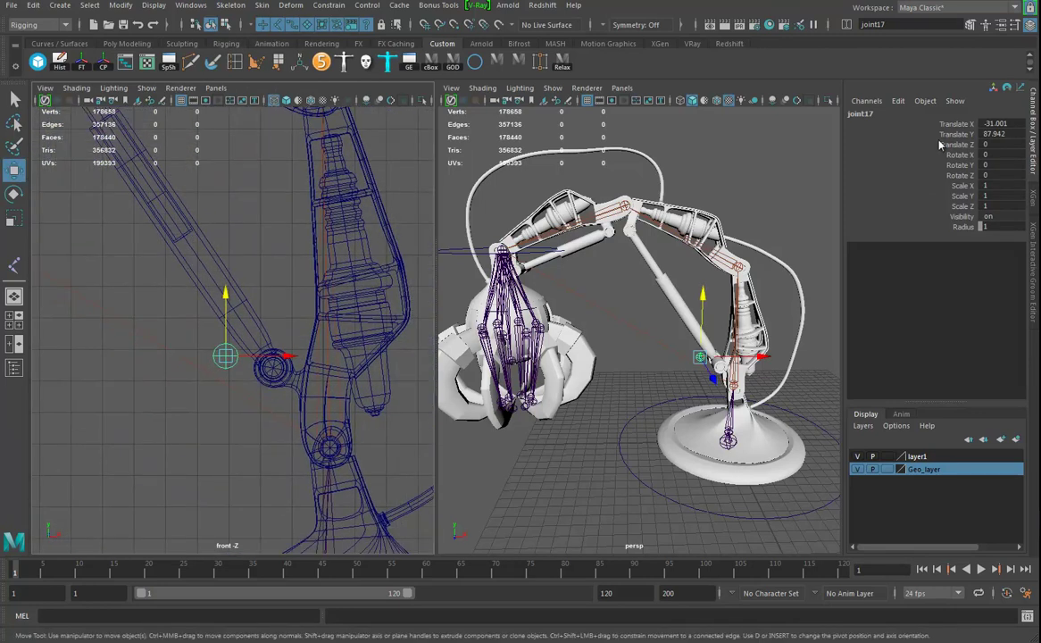
pyautogui.doubleClick(885, 115)
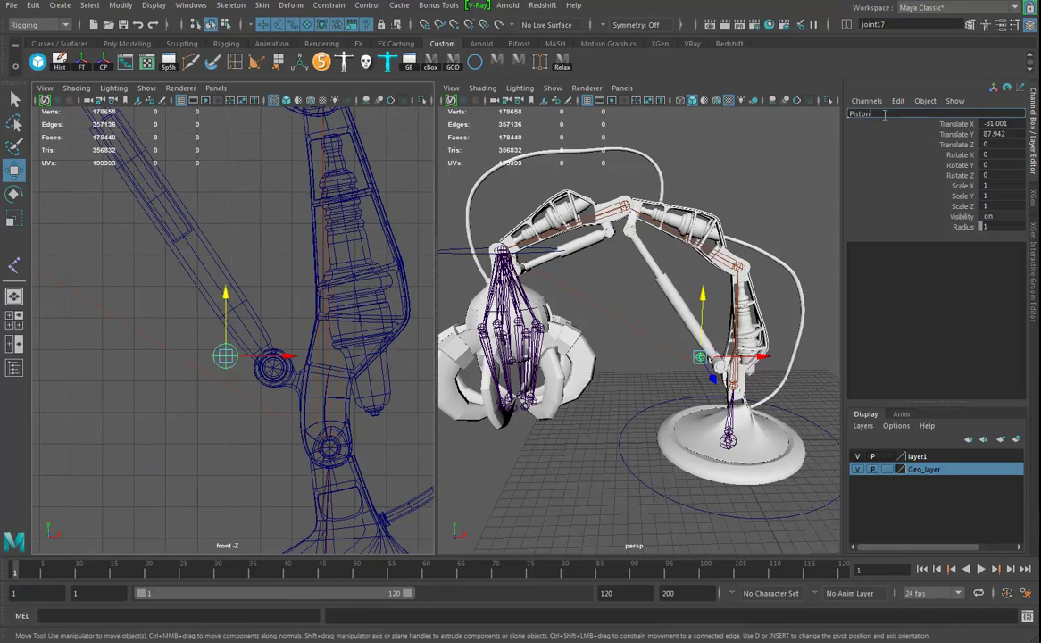
pyautogui.press('Return')
# Set the Piston01 joint's radius to 2.
pyautogui.keyDown('alt'); pyautogui.moveTo(306, 310); pyautogui.dragTo(342, 355, button='middle'); pyautogui.keyUp('alt')
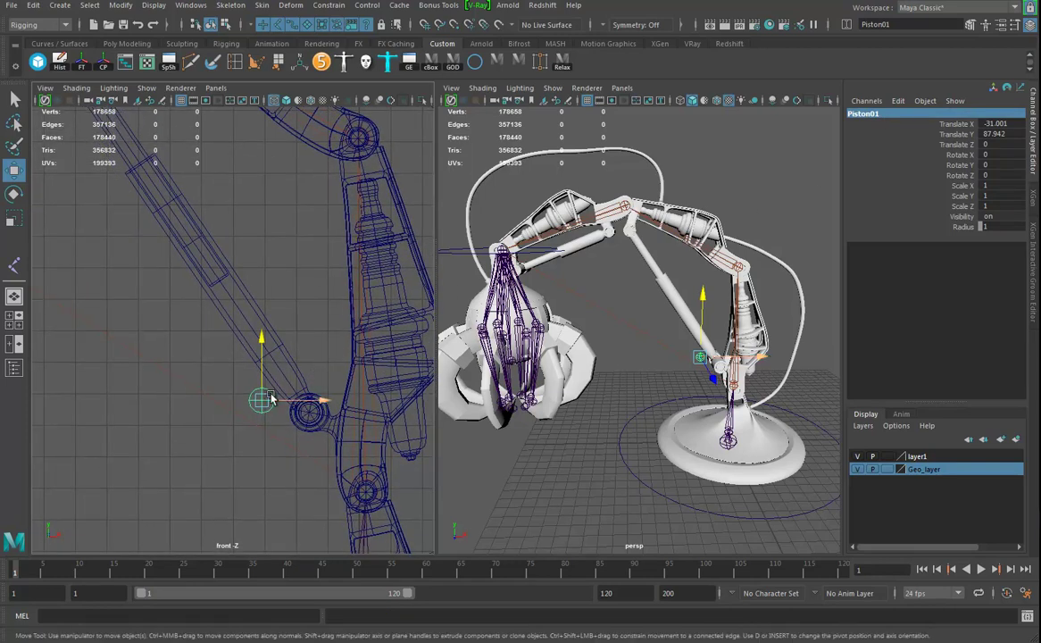
pyautogui.click(963, 226)
pyautogui.moveTo(621, 298); pyautogui.dragTo(626, 296, button='middle')
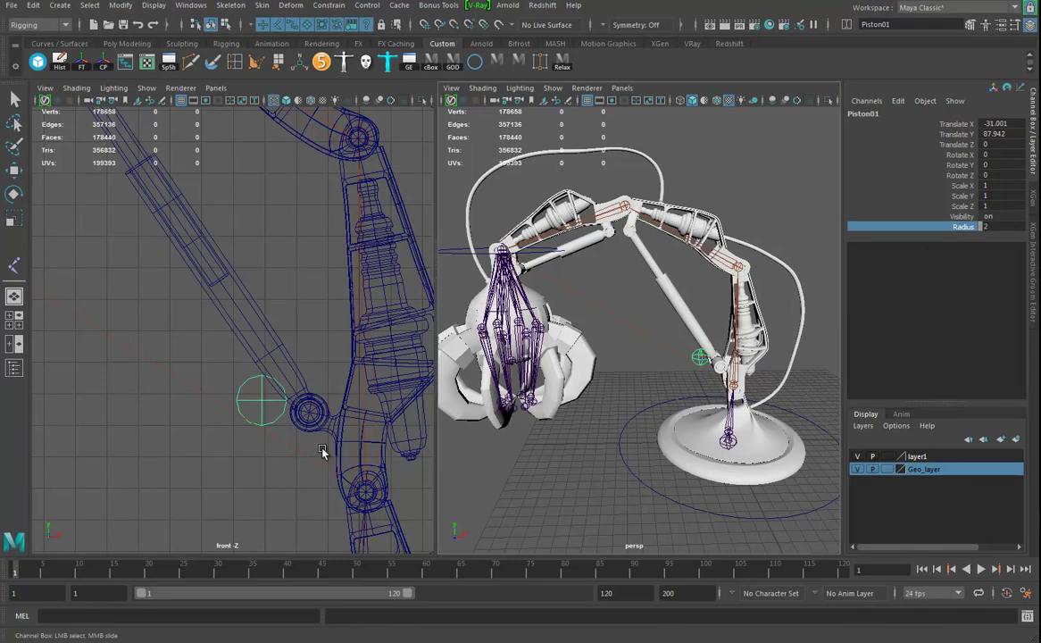
# Move Piston01 onto the centre of the long piston's lower pivot, at about X -15.9, Y 84.1.
pyautogui.press('w')
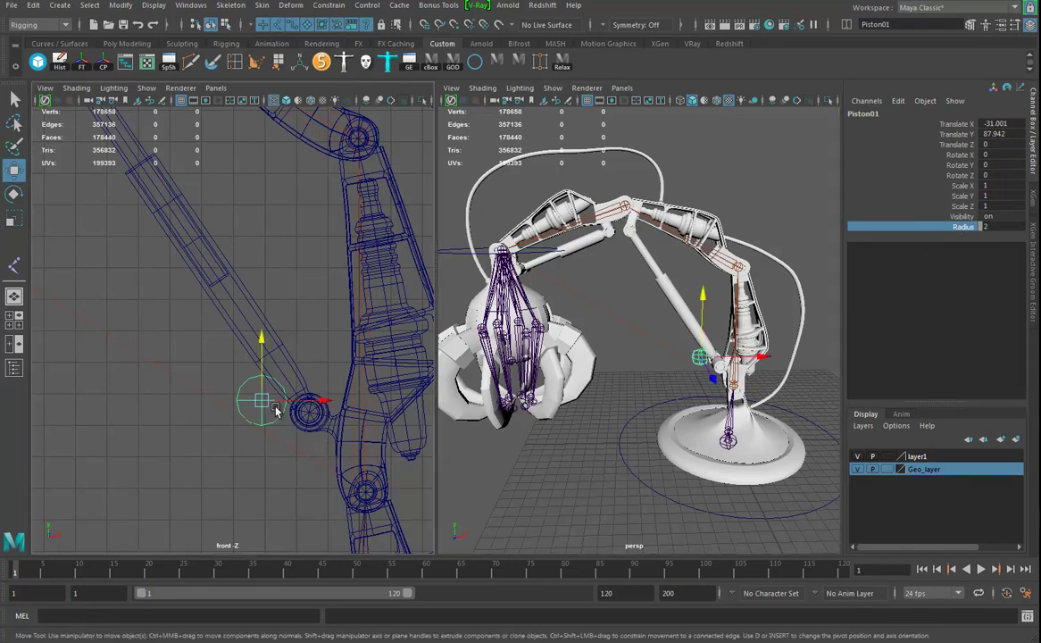
pyautogui.moveTo(274, 407); pyautogui.dragTo(309, 412)
pyautogui.moveTo(310, 356); pyautogui.dragTo(309, 412)
pyautogui.keyDown('alt'); pyautogui.moveTo(261, 279); pyautogui.dragTo(330, 388, button='middle'); pyautogui.keyUp('alt')
pyautogui.keyDown('alt'); pyautogui.moveTo(329, 389); pyautogui.dragTo(208, 394, button='right'); pyautogui.keyUp('alt')
# Duplicate Piston01 and move the copy to the long piston's upper pivot.
pyautogui.hotkey('ctrl', 'd')
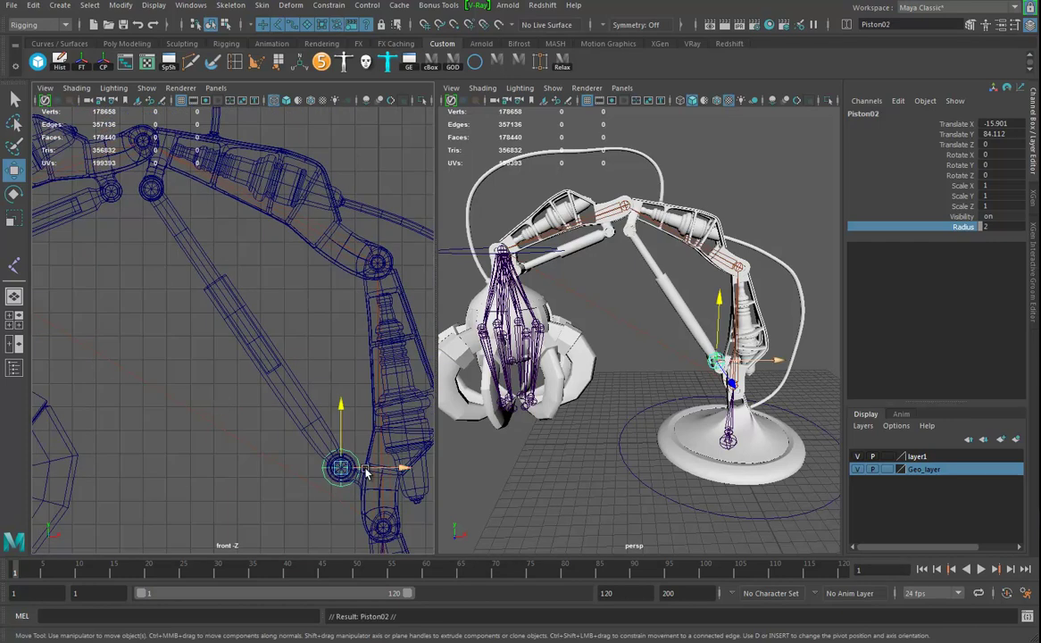
pyautogui.moveTo(366, 473); pyautogui.dragTo(291, 451)
pyautogui.moveTo(193, 427); pyautogui.dragTo(156, 427, button='middle')
pyautogui.moveTo(156, 418); pyautogui.dragTo(153, 192)
pyautogui.keyDown('alt'); pyautogui.moveTo(176, 325); pyautogui.dragTo(225, 428, button='middle'); pyautogui.keyUp('alt')
pyautogui.keyDown('alt'); pyautogui.moveTo(225, 427); pyautogui.dragTo(440, 451, button='right'); pyautogui.keyUp('alt')
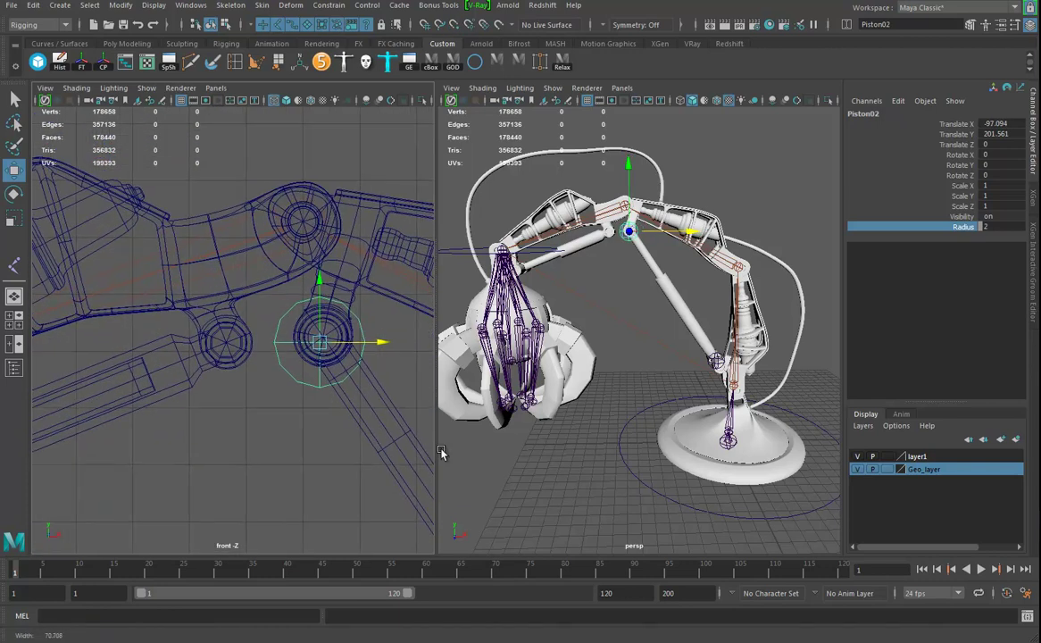
# Centre the duplicated joint on the long piston's upper pivot, at about X -96.5, Y 202.5.
pyautogui.keyDown('alt'); pyautogui.moveTo(277, 429); pyautogui.dragTo(181, 424, button='middle'); pyautogui.keyUp('alt')
pyautogui.press('d')
pyautogui.press('d')
pyautogui.press('v')
pyautogui.moveTo(224, 316)
pyautogui.mouseDown()
pyautogui.moveTo(226, 333)
pyautogui.moveTo(255, 337)
pyautogui.moveTo(224, 336)
pyautogui.mouseUp()
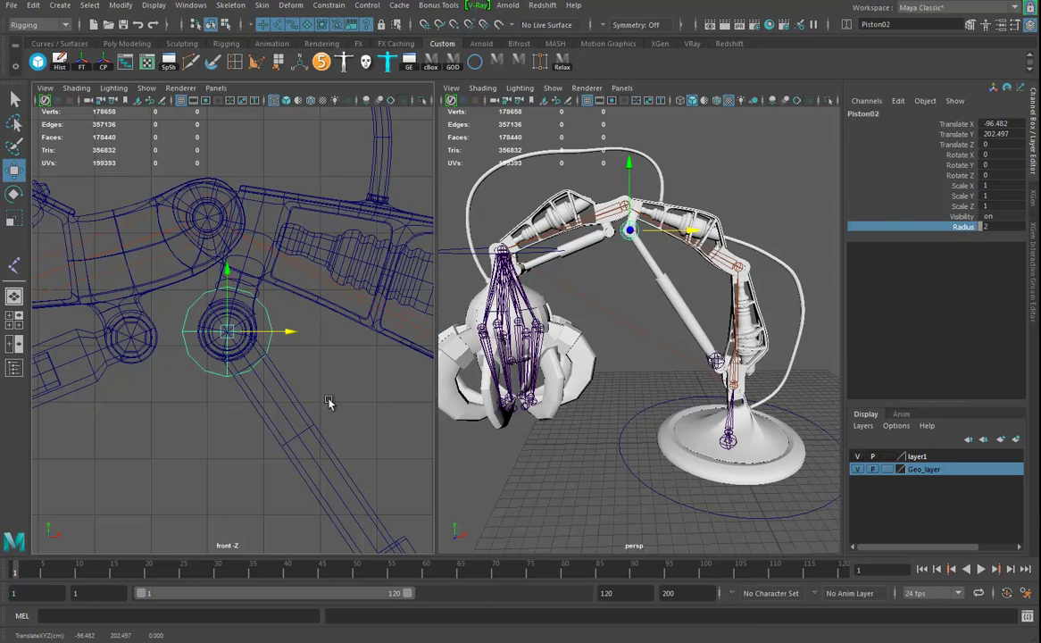
# Duplicate the upper joint and snap the copy to the short piston's pivot nearest the elbow, at about X -113.5, Y 201.5.
pyautogui.keyDown('alt'); pyautogui.moveTo(318, 390); pyautogui.dragTo(179, 383, button='right'); pyautogui.keyUp('alt')
pyautogui.keyDown('alt'); pyautogui.moveTo(184, 345); pyautogui.dragTo(241, 337, button='middle'); pyautogui.keyUp('alt')
pyautogui.hotkey('ctrl', 'd')
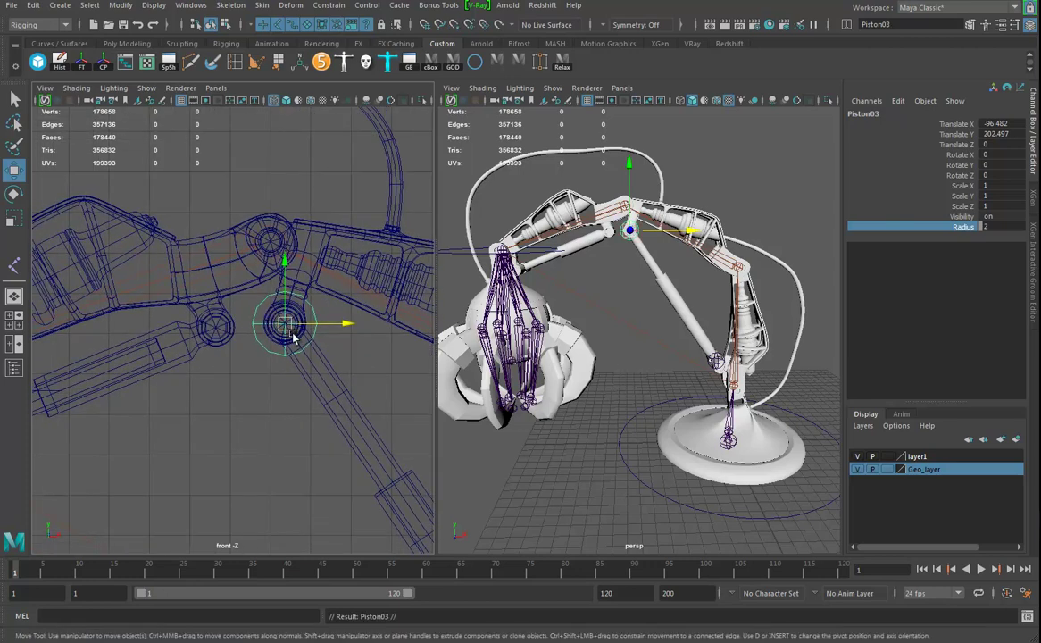
pyautogui.moveTo(315, 329); pyautogui.dragTo(216, 334)
pyautogui.moveTo(217, 289); pyautogui.dragTo(216, 331)
# Duplicate the short piston's joint near the elbow and snap the copy onto its claw-end pivot, at about X -190.8.
pyautogui.keyDown('alt'); pyautogui.moveTo(200, 425); pyautogui.dragTo(335, 395, button='middle'); pyautogui.keyUp('alt')
pyautogui.keyDown('alt'); pyautogui.moveTo(335, 396); pyautogui.dragTo(147, 418, button='right'); pyautogui.keyUp('alt')
pyautogui.keyDown('alt'); pyautogui.moveTo(161, 414); pyautogui.dragTo(176, 410, button='middle'); pyautogui.keyUp('alt')
pyautogui.hotkey('ctrl', 'd')
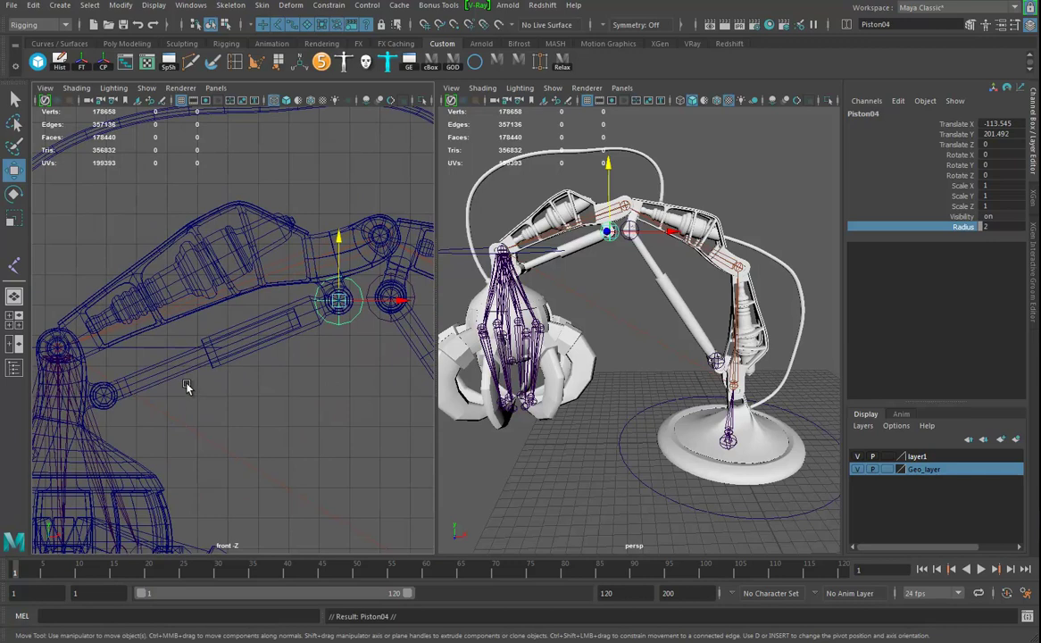
pyautogui.press('v')
pyautogui.moveTo(361, 302); pyautogui.dragTo(104, 398)
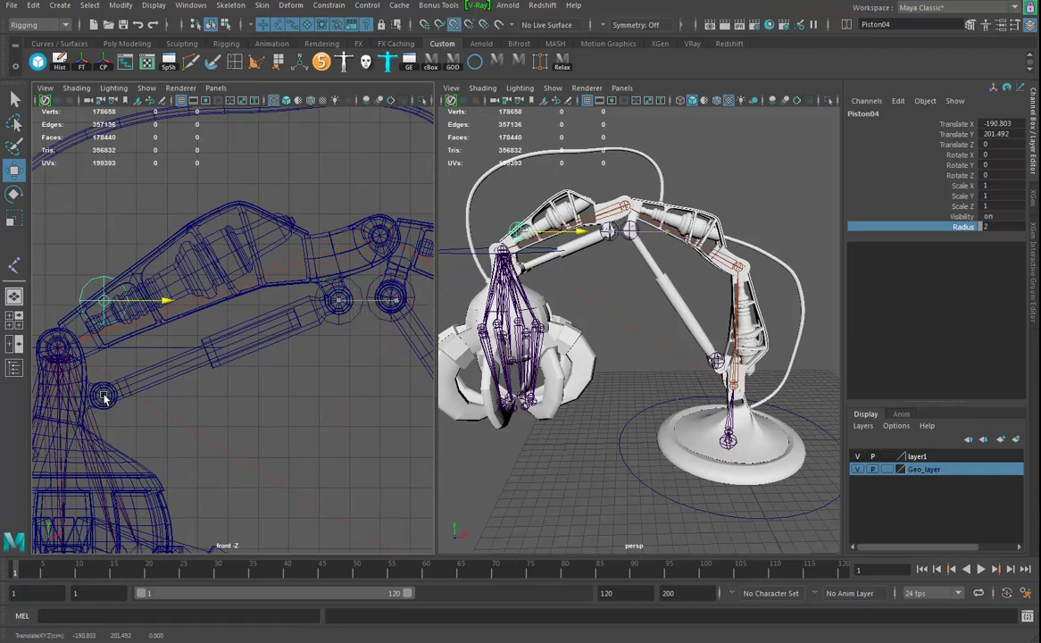
pyautogui.moveTo(104, 273); pyautogui.dragTo(105, 402)
# Select the long piston's upper joint first and add its lower joint to the selection second.
pyautogui.keyDown('alt'); pyautogui.moveTo(344, 411); pyautogui.dragTo(207, 425, button='right'); pyautogui.keyUp('alt')
pyautogui.keyDown('alt'); pyautogui.moveTo(306, 419); pyautogui.dragTo(173, 346, button='middle'); pyautogui.keyUp('alt')
pyautogui.keyDown('alt'); pyautogui.moveTo(293, 394); pyautogui.dragTo(198, 326, button='middle'); pyautogui.keyUp('alt')
pyautogui.click(171, 191)
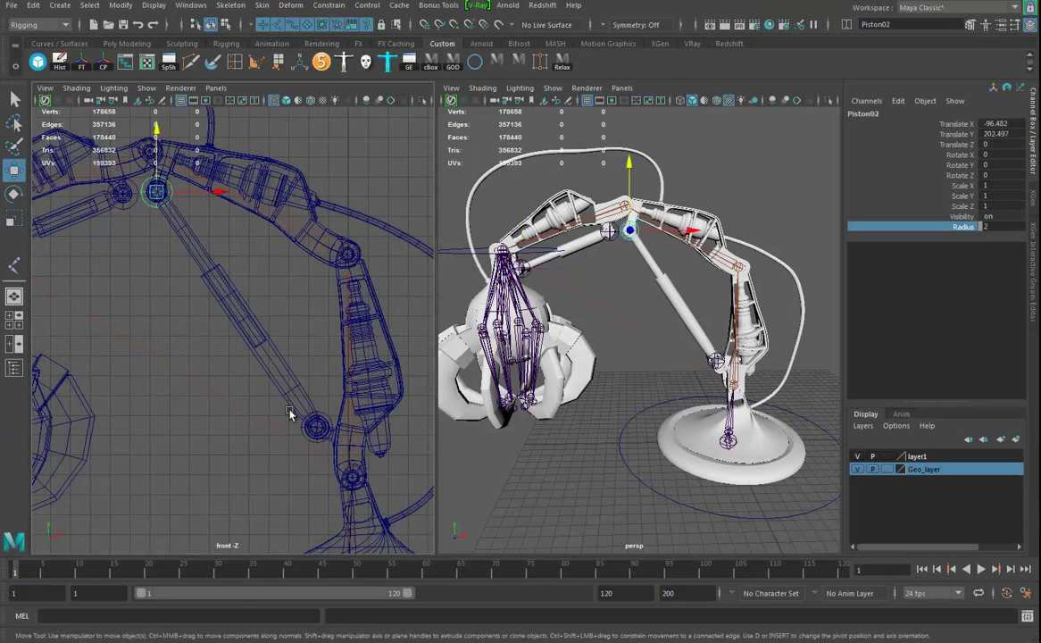
pyautogui.click(327, 420)
pyautogui.keyDown('alt'); pyautogui.moveTo(312, 342); pyautogui.dragTo(296, 365, button='middle'); pyautogui.keyUp('alt')
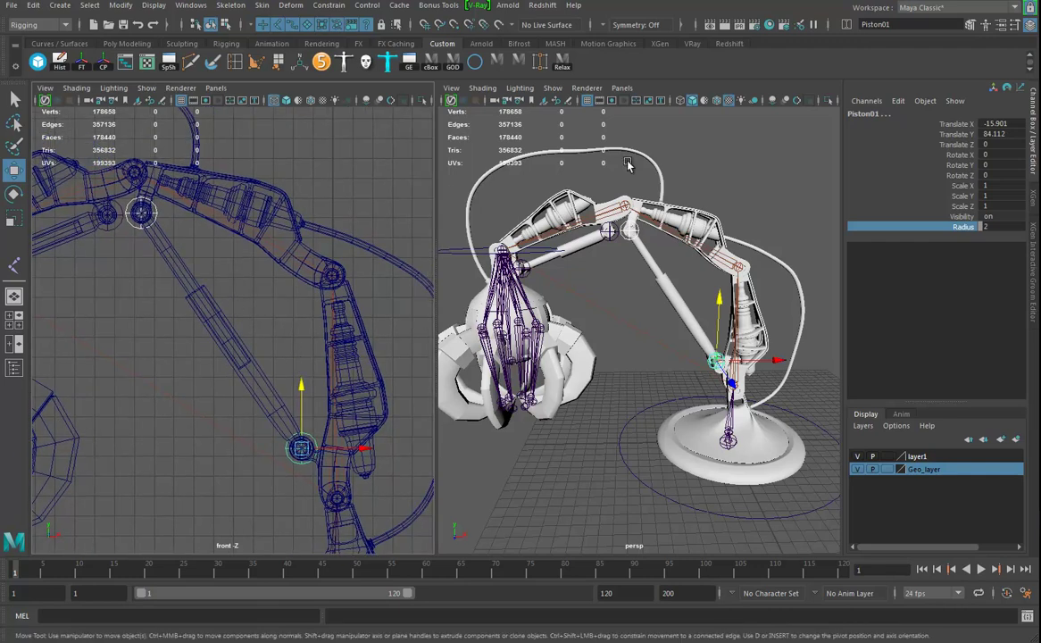
# Examine the long piston and its two end joints from several angles in the perspective view.
pyautogui.keyDown('alt'); pyautogui.moveTo(675, 312); pyautogui.dragTo(626, 327); pyautogui.keyUp('alt')
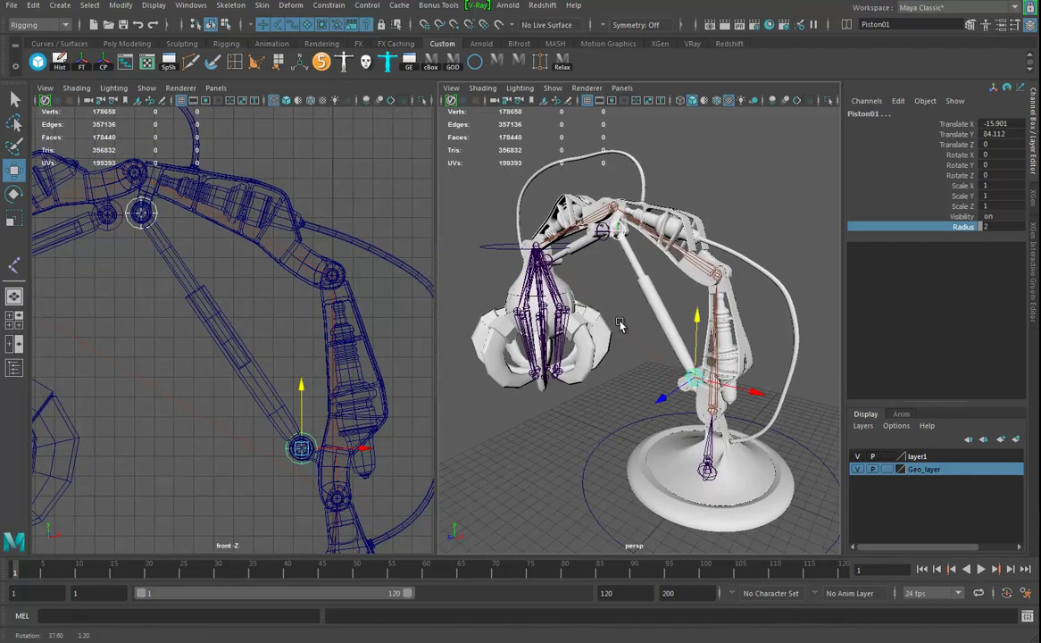
pyautogui.keyDown('alt'); pyautogui.moveTo(625, 327); pyautogui.dragTo(666, 353, button='right'); pyautogui.keyUp('alt')
pyautogui.keyDown('alt'); pyautogui.moveTo(665, 353); pyautogui.dragTo(606, 283); pyautogui.keyUp('alt')
pyautogui.keyDown('alt'); pyautogui.moveTo(606, 283); pyautogui.dragTo(657, 299, button='right'); pyautogui.keyUp('alt')
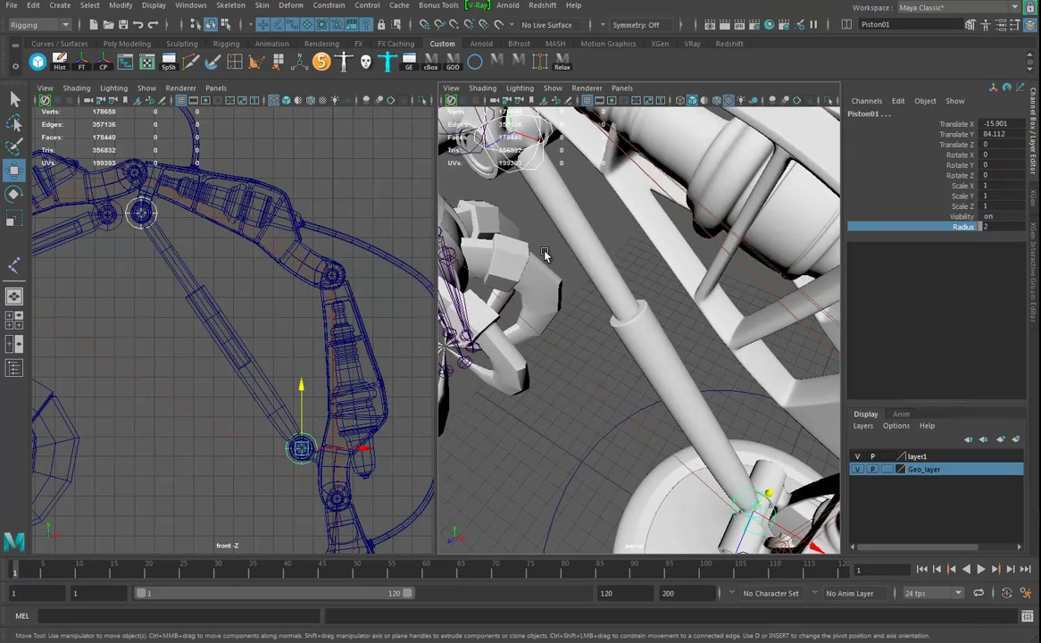
pyautogui.keyDown('alt'); pyautogui.moveTo(548, 248); pyautogui.dragTo(555, 284, button='middle'); pyautogui.keyUp('alt')
pyautogui.keyDown('alt'); pyautogui.moveTo(699, 408); pyautogui.dragTo(632, 395, button='right'); pyautogui.keyUp('alt')
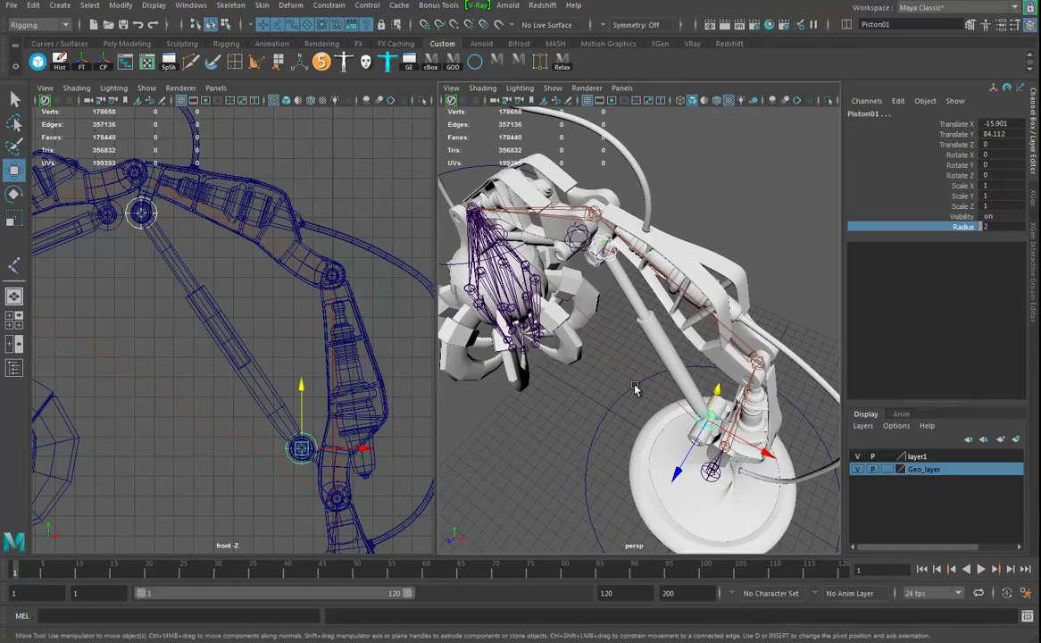
pyautogui.keyDown('alt'); pyautogui.moveTo(632, 395); pyautogui.dragTo(646, 350); pyautogui.keyUp('alt')
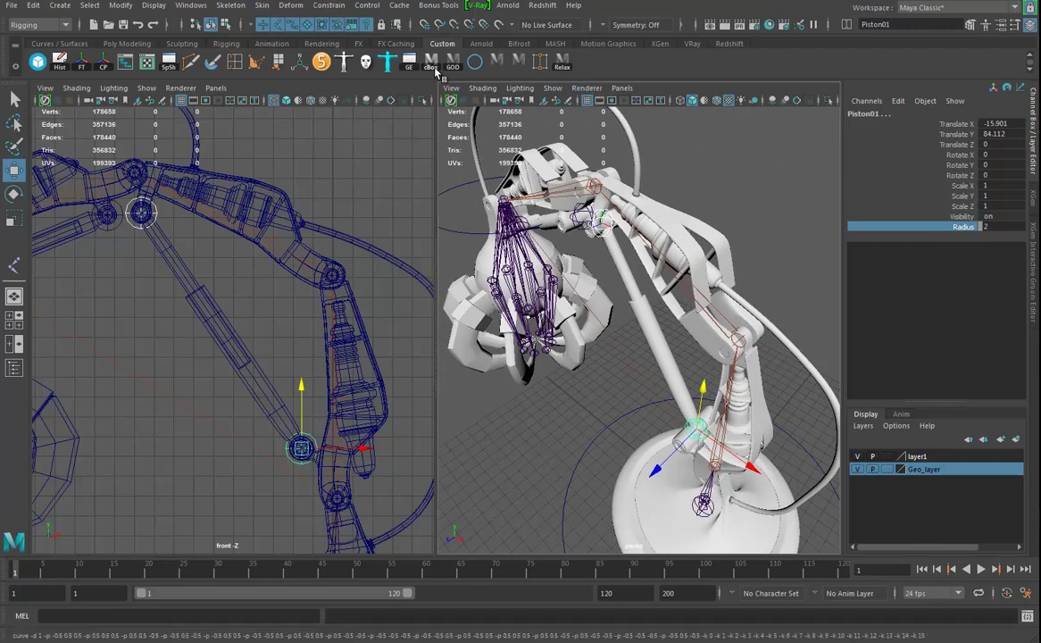
pyautogui.keyDown('alt'); pyautogui.moveTo(555, 265); pyautogui.dragTo(554, 226); pyautogui.keyUp('alt')
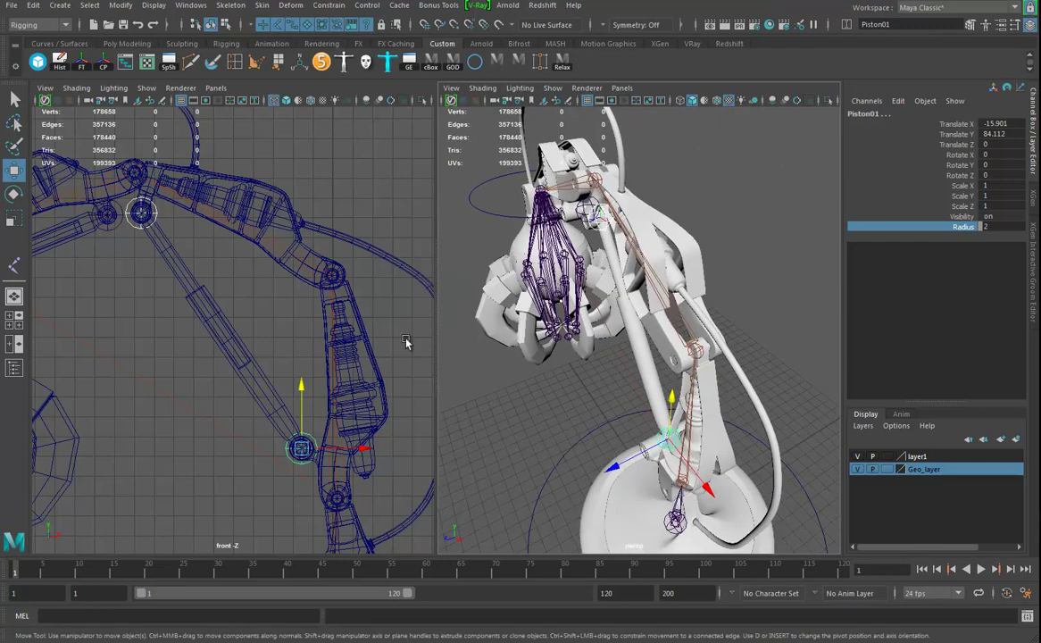
pyautogui.keyDown('alt'); pyautogui.moveTo(565, 426); pyautogui.dragTo(605, 420); pyautogui.keyUp('alt')
pyautogui.keyDown('alt'); pyautogui.moveTo(681, 445); pyautogui.dragTo(683, 406); pyautogui.keyUp('alt')
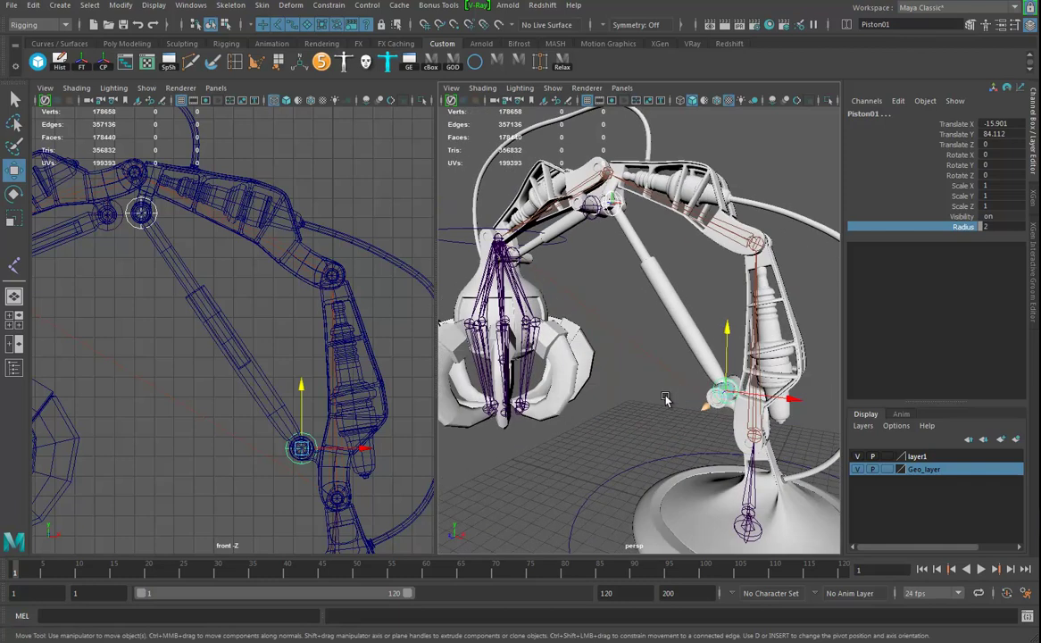
pyautogui.keyDown('alt'); pyautogui.moveTo(682, 406); pyautogui.dragTo(769, 436, button='right'); pyautogui.keyUp('alt')
pyautogui.keyDown('alt'); pyautogui.moveTo(766, 434); pyautogui.dragTo(546, 379, button='middle'); pyautogui.keyUp('alt')
pyautogui.keyDown('alt'); pyautogui.moveTo(547, 378); pyautogui.dragTo(591, 351); pyautogui.keyUp('alt')
pyautogui.keyDown('alt'); pyautogui.moveTo(695, 349); pyautogui.dragTo(547, 352, button='right'); pyautogui.keyUp('alt')
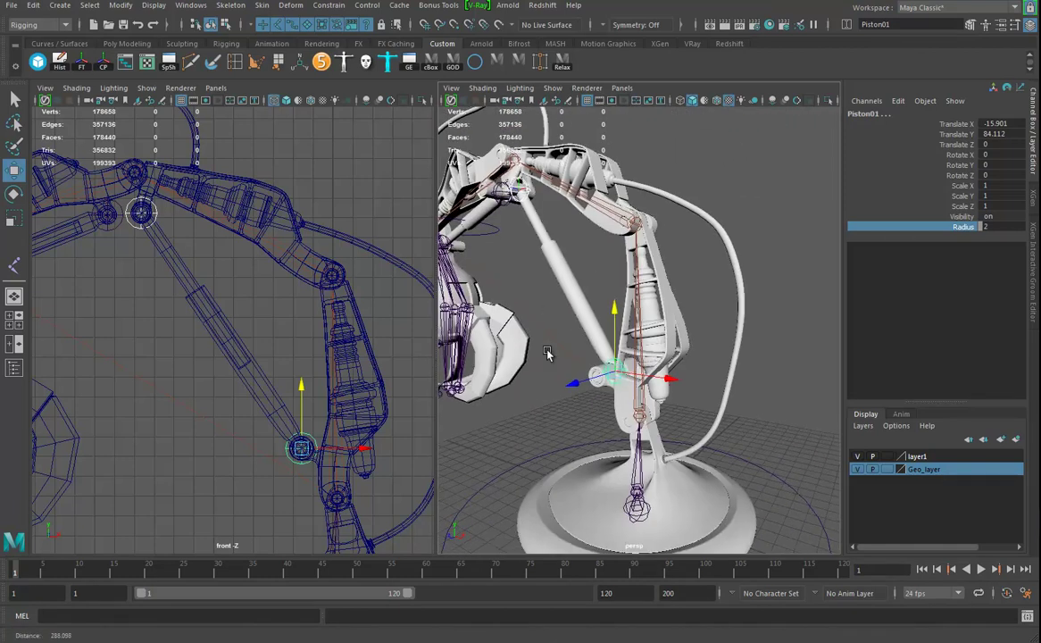
pyautogui.keyDown('alt'); pyautogui.moveTo(547, 352); pyautogui.dragTo(613, 395, button='middle'); pyautogui.keyUp('alt')
pyautogui.keyDown('alt'); pyautogui.moveTo(613, 396); pyautogui.dragTo(554, 368); pyautogui.keyUp('alt')
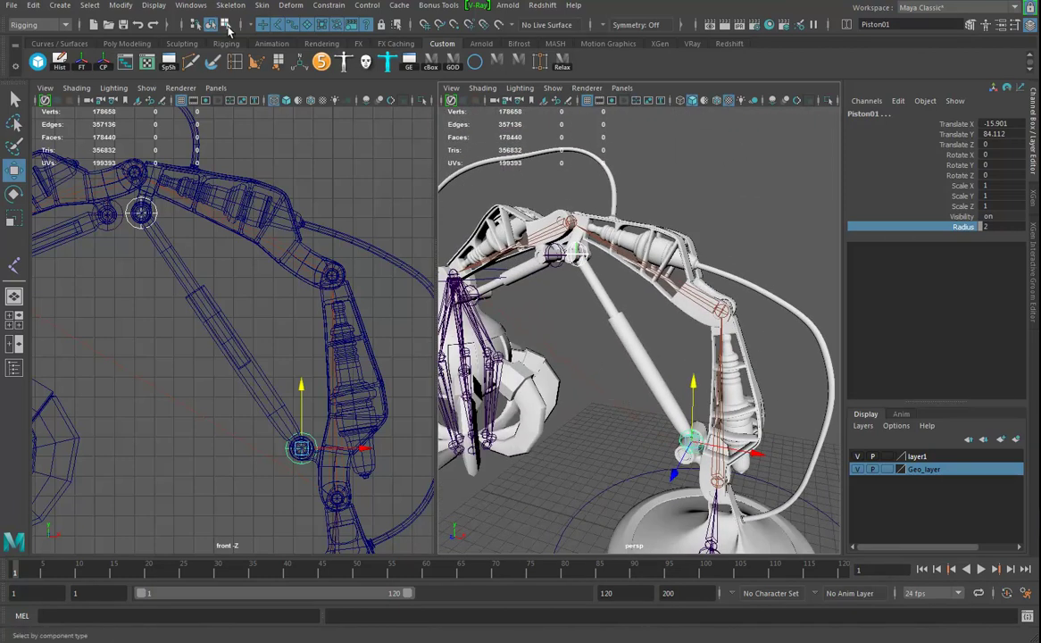
# Bring up the Aim constraint options and reset them to their defaults.
pyautogui.click(329, 5)
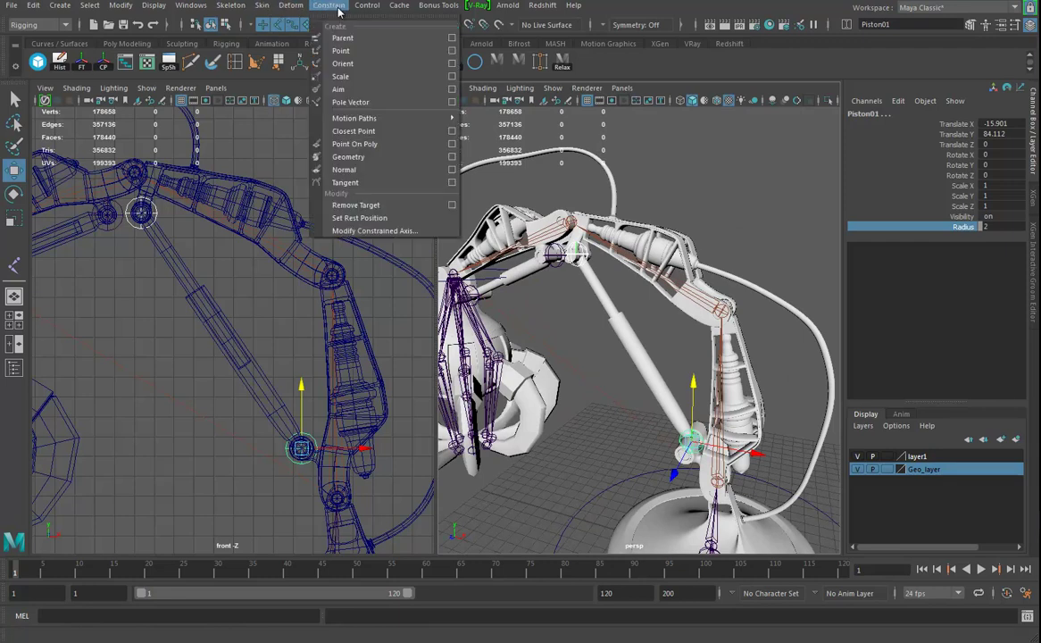
pyautogui.click(455, 92)
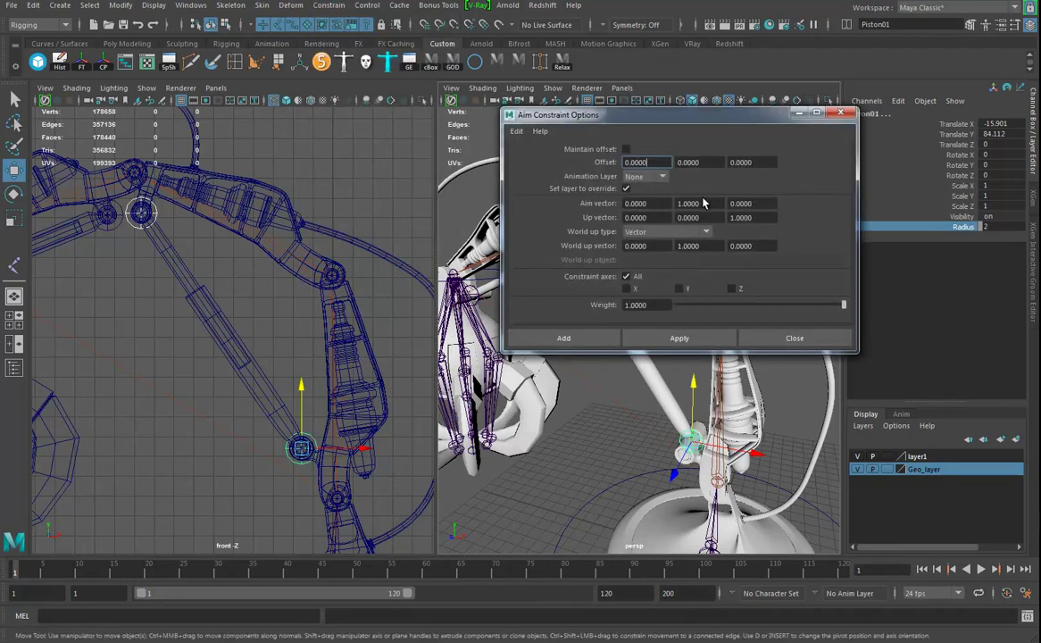
pyautogui.moveTo(616, 109); pyautogui.dragTo(226, 50)
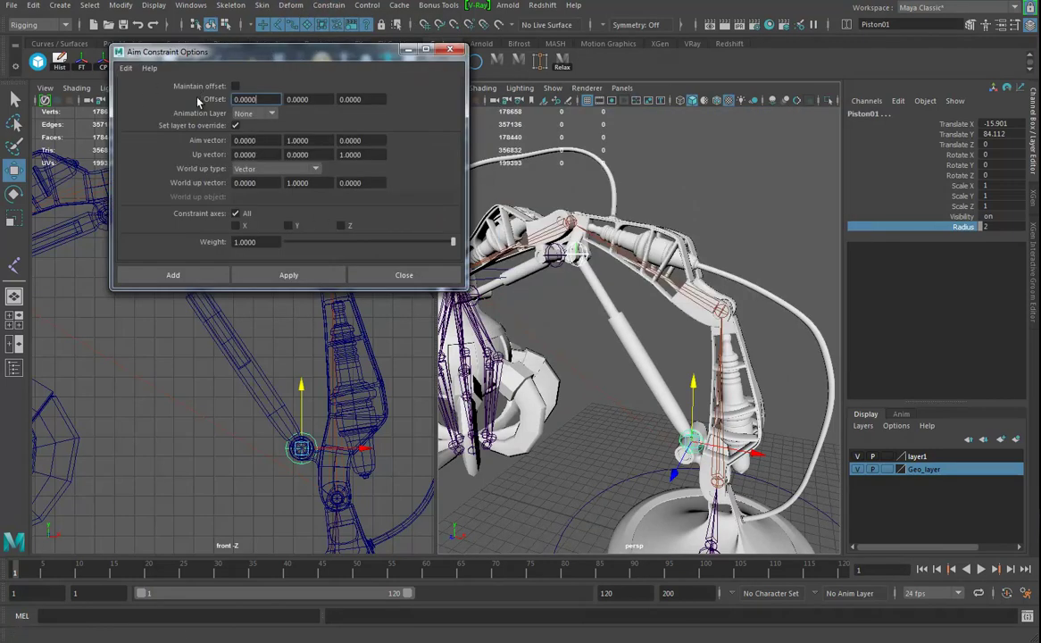
pyautogui.click(126, 68)
pyautogui.click(144, 97)
# Set the constraint's aim vector to 0, 1, 0 and its up vector to 0, 0, 1.
pyautogui.click(258, 141)
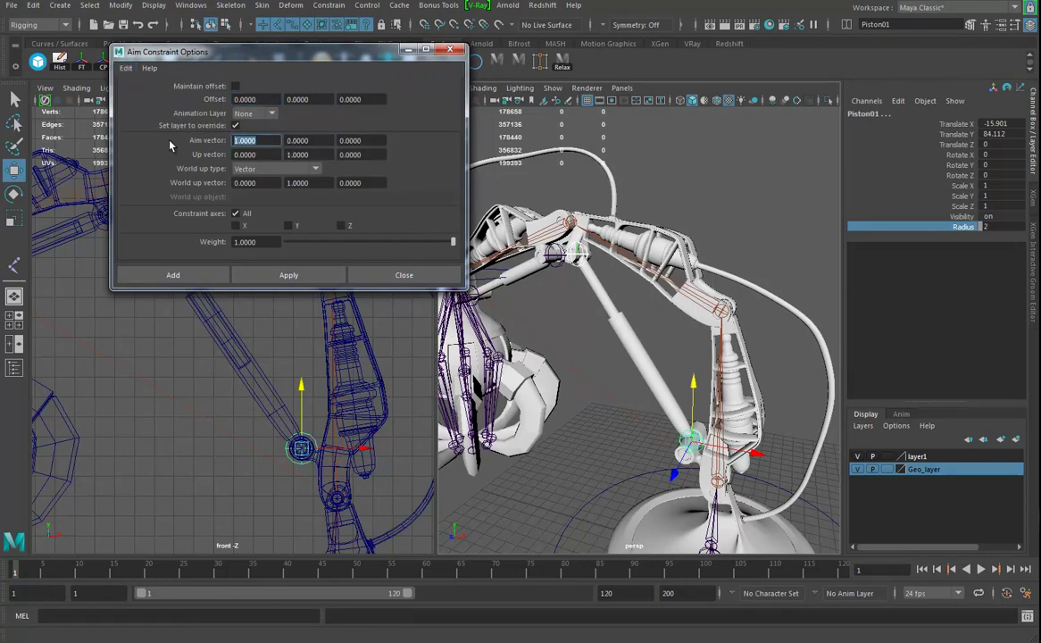
pyautogui.write('0')
pyautogui.press('Tab')
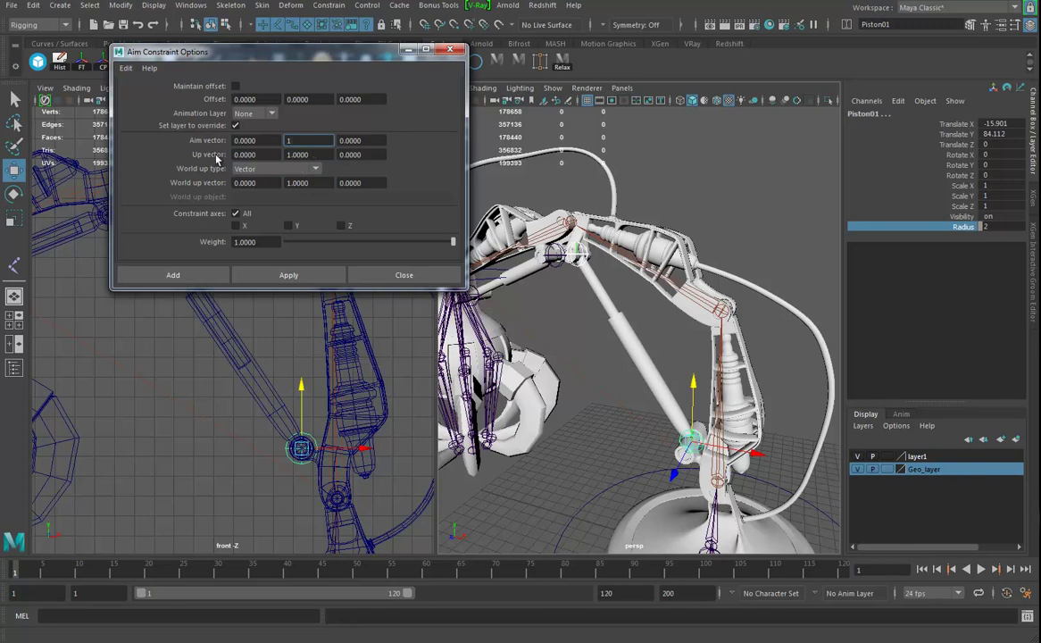
pyautogui.write('1')
pyautogui.click(327, 155)
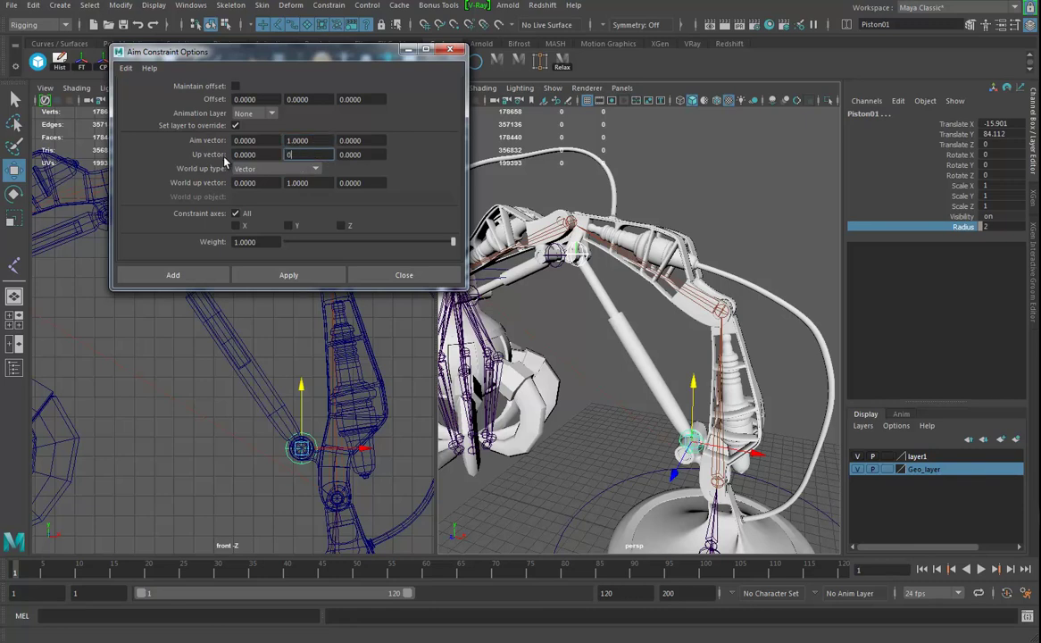
pyautogui.click(375, 155)
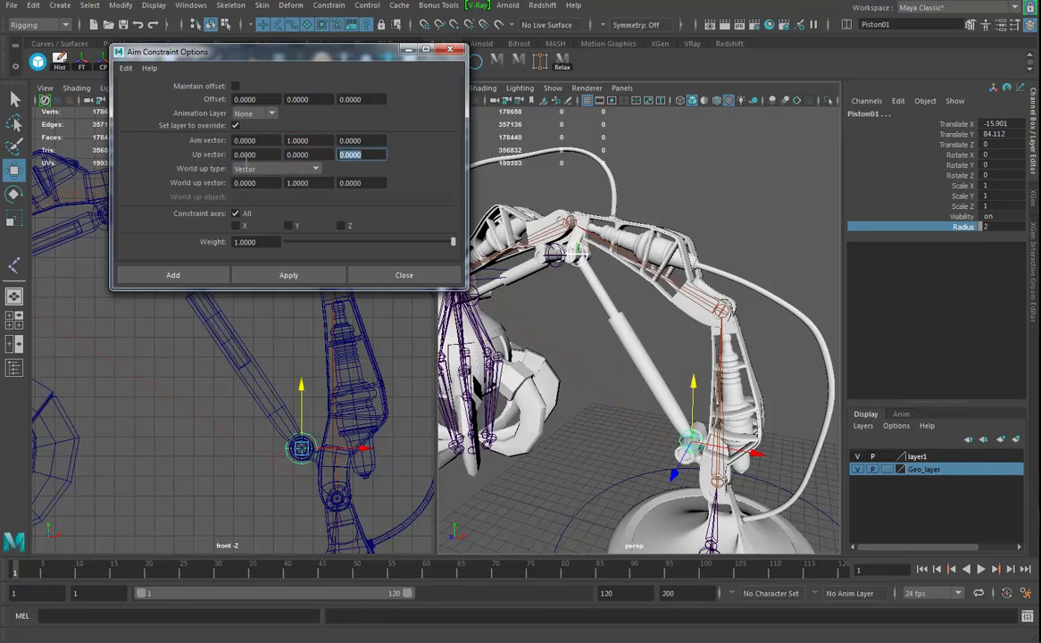
# Set the world up vector to 0, 0, 1 and apply the constraint so Piston01 aims at Piston02.
pyautogui.click(355, 184)
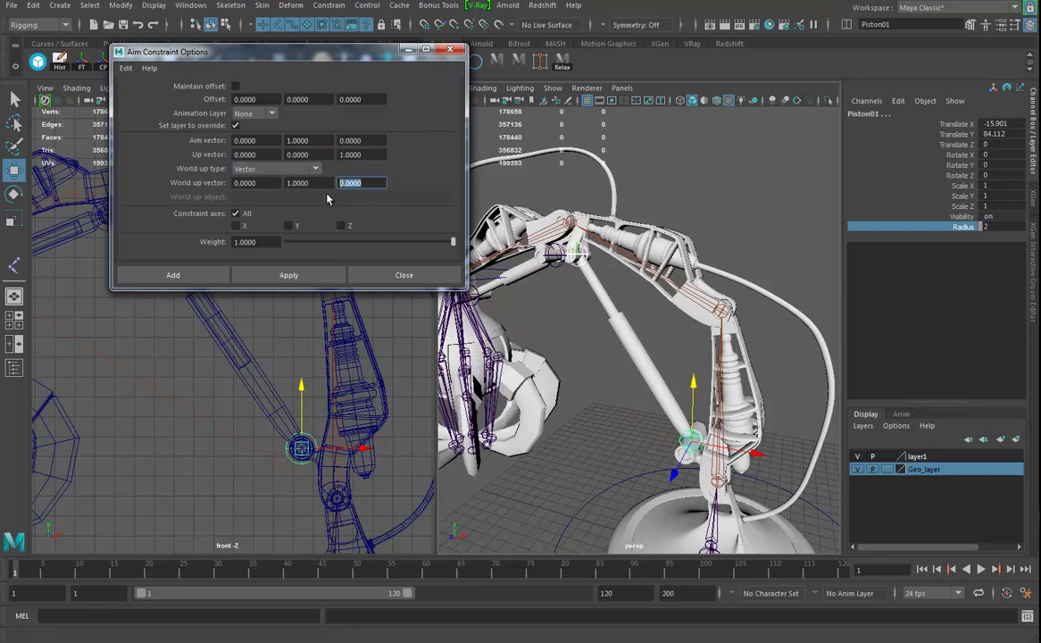
pyautogui.write('1')
pyautogui.click(311, 183)
pyautogui.click(317, 279)
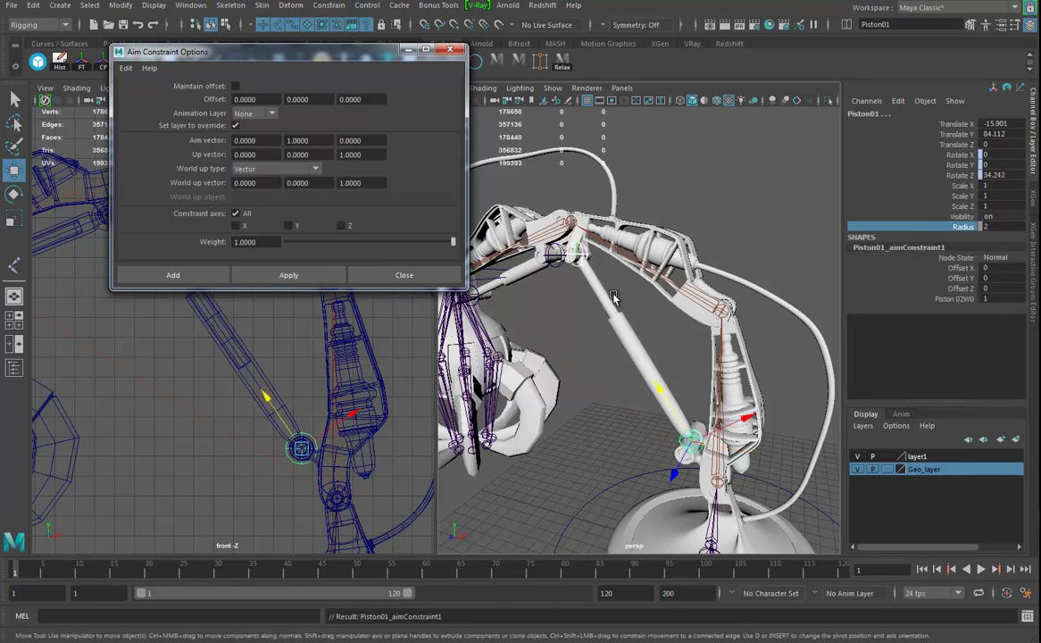
pyautogui.keyDown('alt'); pyautogui.moveTo(672, 345); pyautogui.dragTo(680, 402); pyautogui.keyUp('alt')
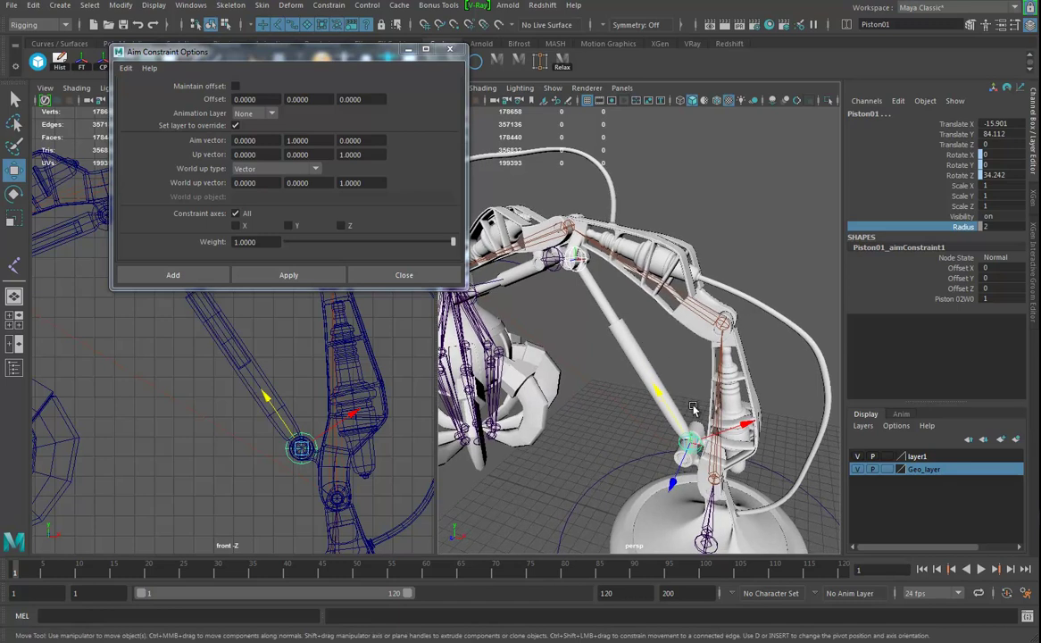
pyautogui.moveTo(580, 259); pyautogui.dragTo(623, 366)
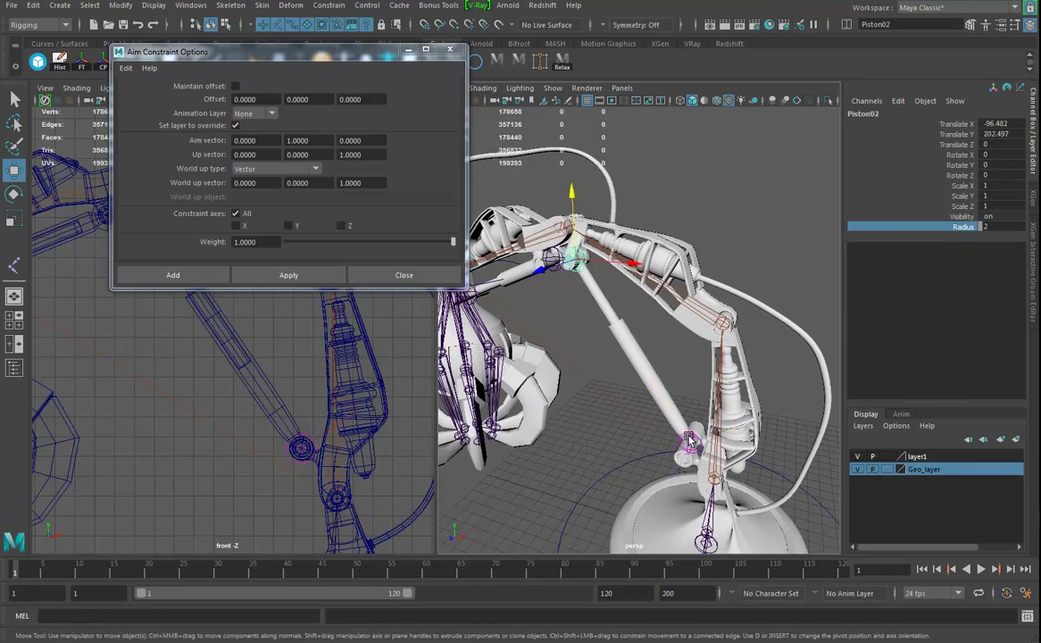
pyautogui.hotkey('ctrl', 'z')
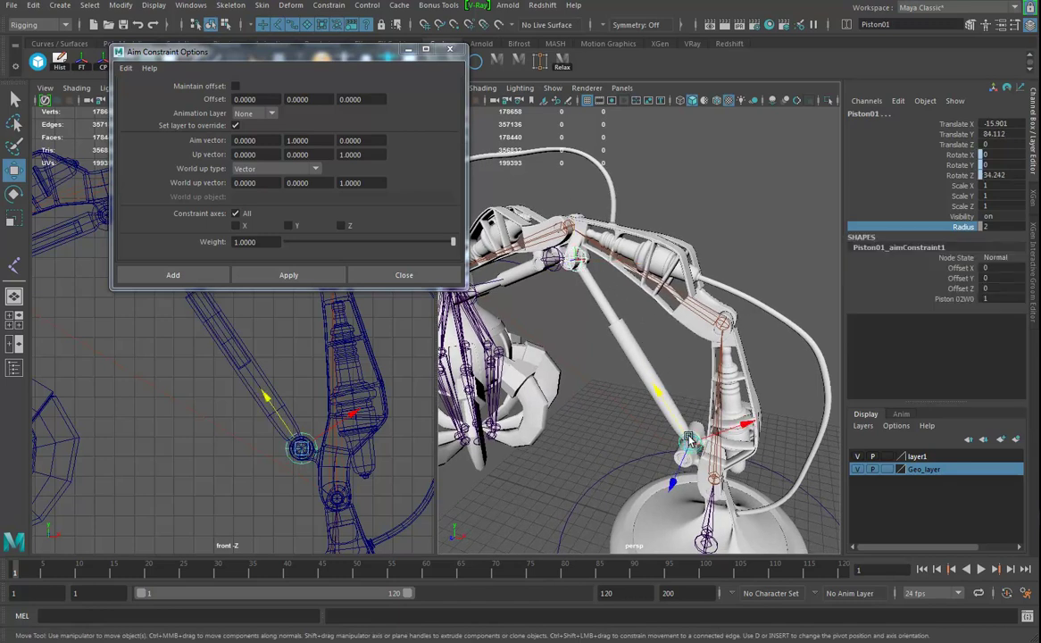
pyautogui.click(298, 276)
pyautogui.keyDown('alt'); pyautogui.moveTo(591, 297); pyautogui.dragTo(611, 317); pyautogui.keyUp('alt')
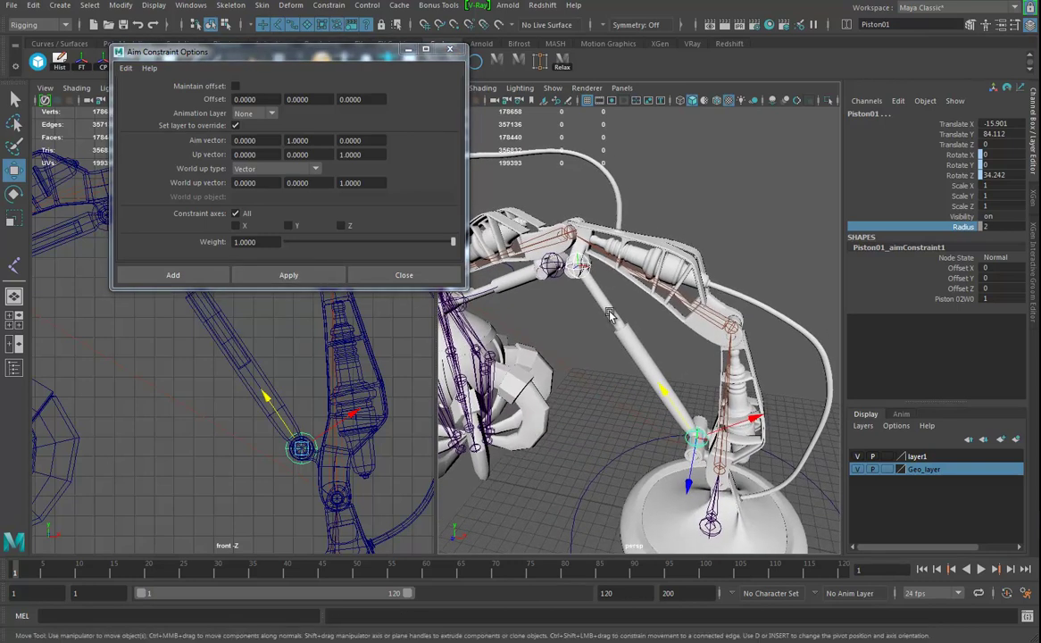
pyautogui.hotkey('ctrl', 'z')
pyautogui.click(692, 407)
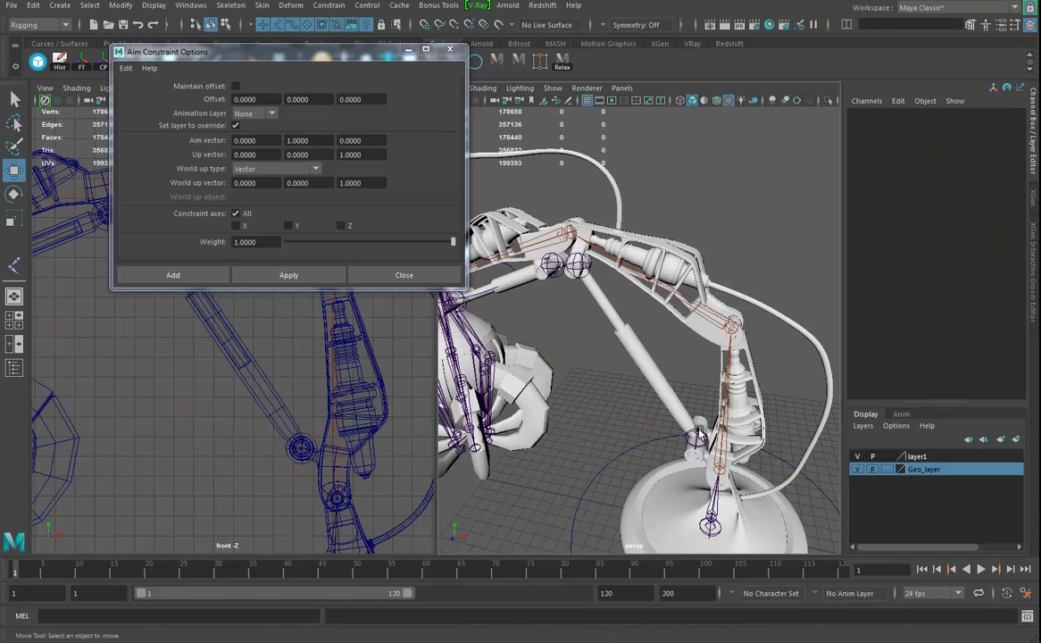
# Aim-constrain the long piston's upper joint, Piston02, to its lower joint, Piston01, with the same options.
pyautogui.click(695, 435)
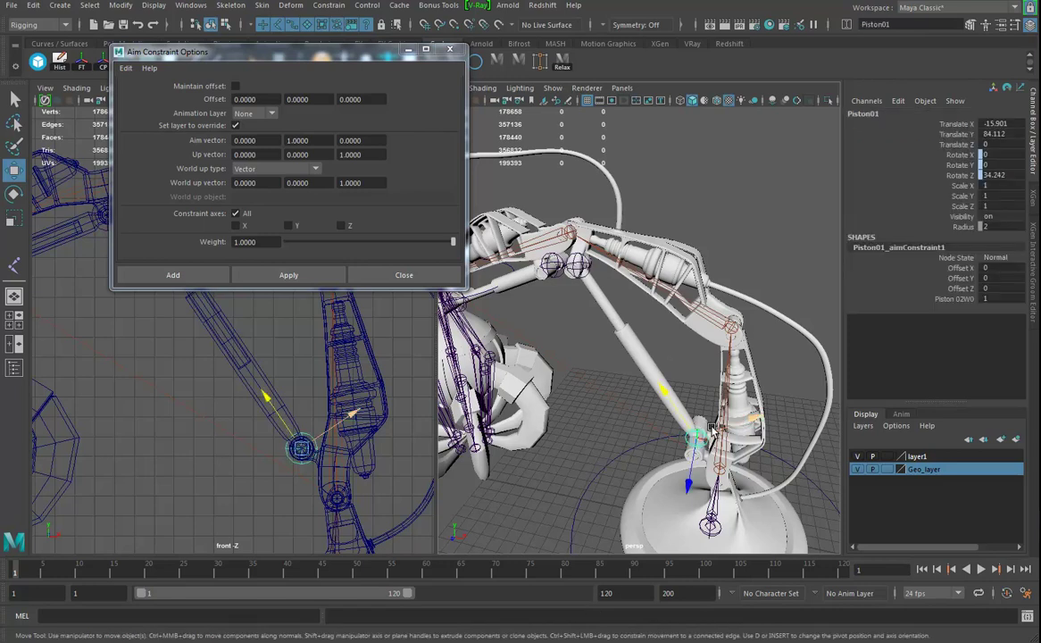
pyautogui.click(588, 270)
pyautogui.click(288, 275)
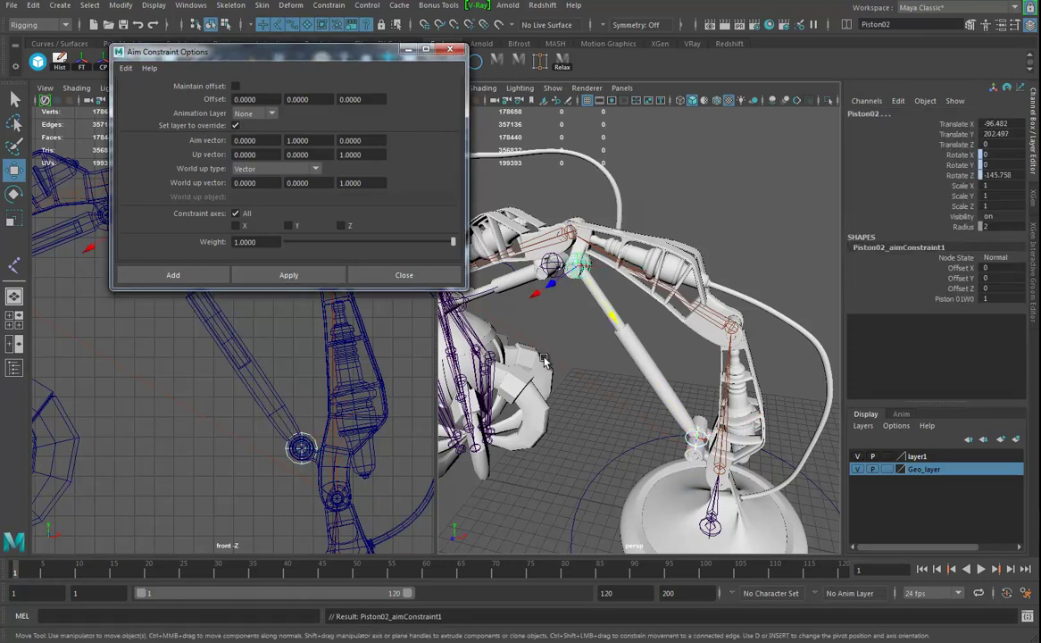
# Bind the long piston's upper rod, pCylinder5, to the Piston02 joint with Bind Skin set to selected joints and closest distance.
pyautogui.keyDown('alt'); pyautogui.moveTo(667, 384); pyautogui.dragTo(665, 341); pyautogui.keyUp('alt')
pyautogui.moveTo(665, 341)
pyautogui.keyDown('alt'); pyautogui.mouseDown(button='right')
pyautogui.moveTo(704, 355)
pyautogui.moveTo(657, 338)
pyautogui.mouseUp(button='right'); pyautogui.keyUp('alt')
pyautogui.keyDown('alt'); pyautogui.moveTo(654, 338); pyautogui.dragTo(565, 305); pyautogui.keyUp('alt')
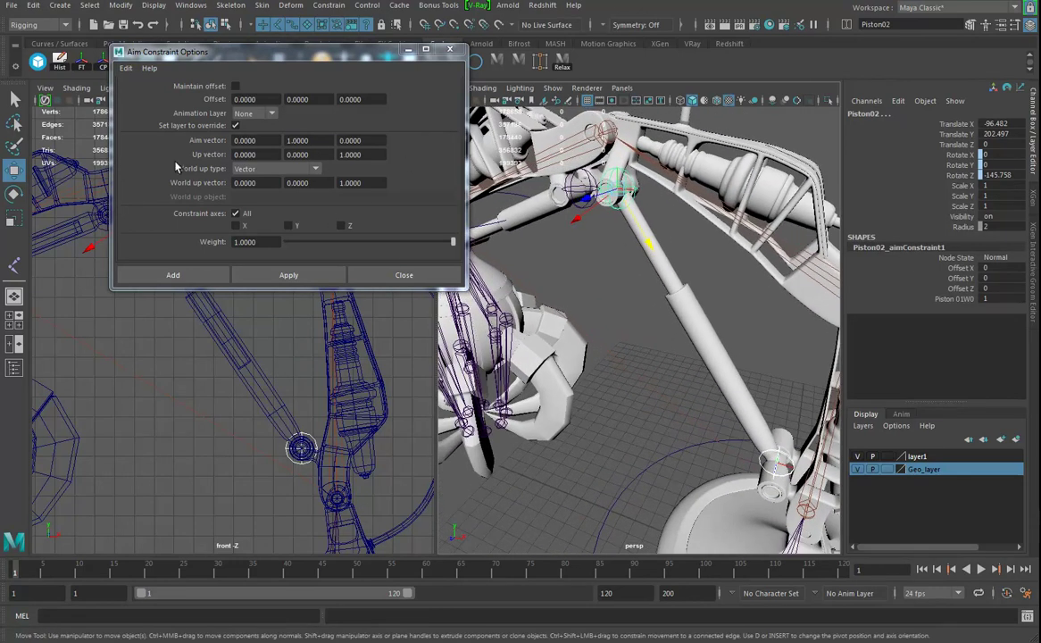
pyautogui.keyDown('alt'); pyautogui.moveTo(675, 256); pyautogui.dragTo(681, 296); pyautogui.keyUp('alt')
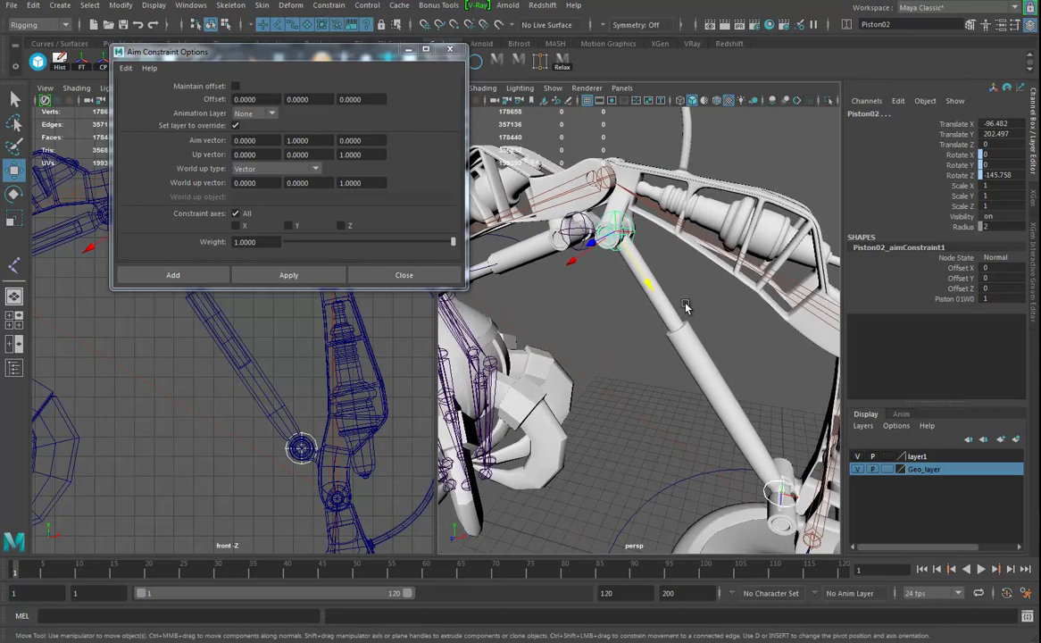
pyautogui.click(688, 297)
pyautogui.click(672, 301)
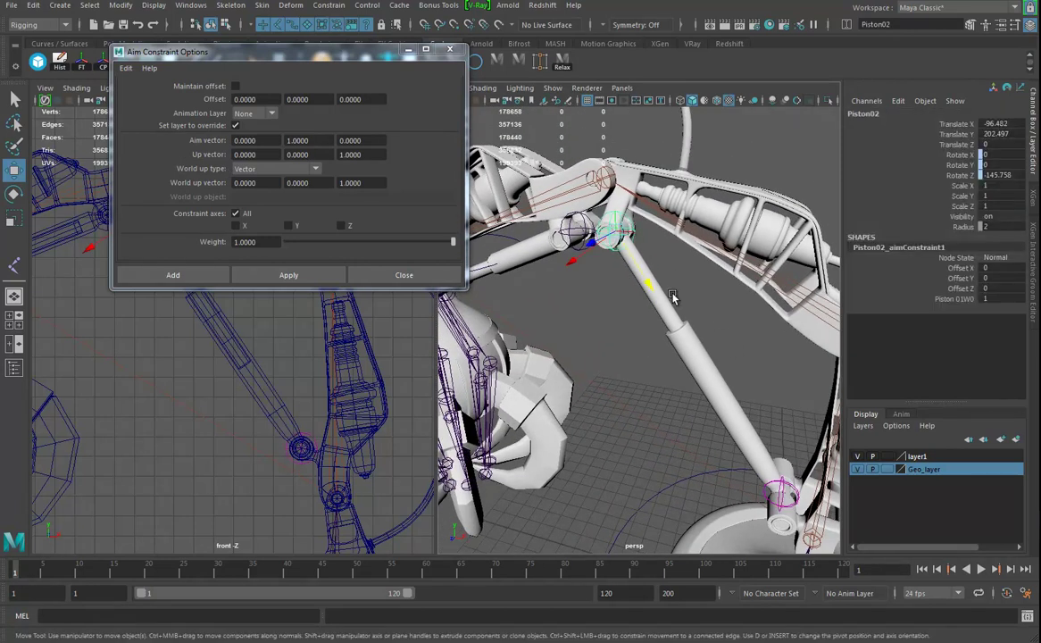
pyautogui.keyDown('shift'); pyautogui.click(668, 299); pyautogui.keyUp('shift')
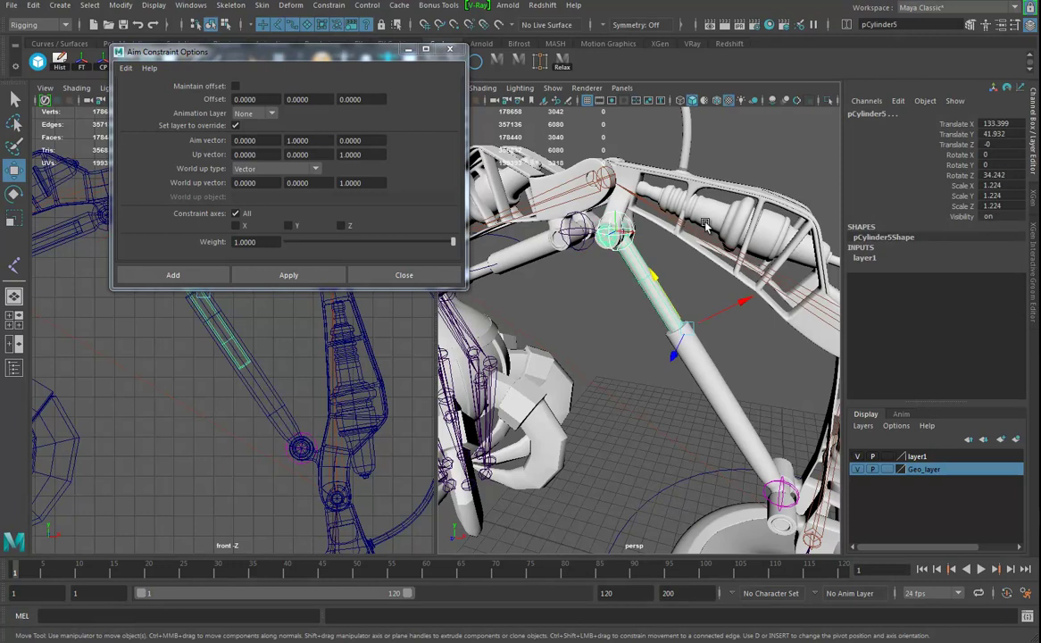
pyautogui.click(233, 8)
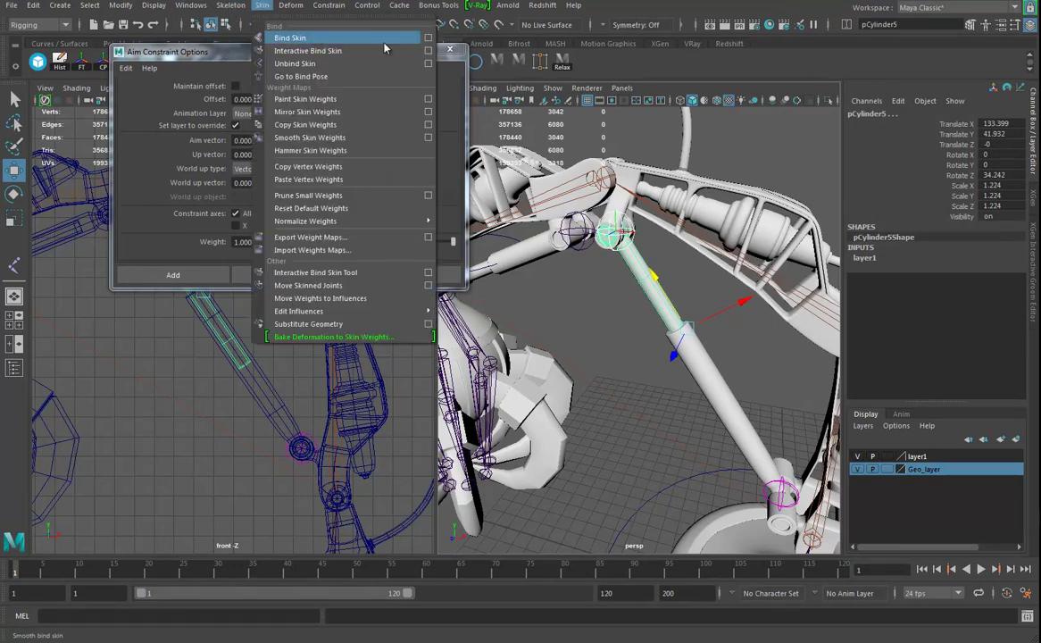
pyautogui.click(425, 39)
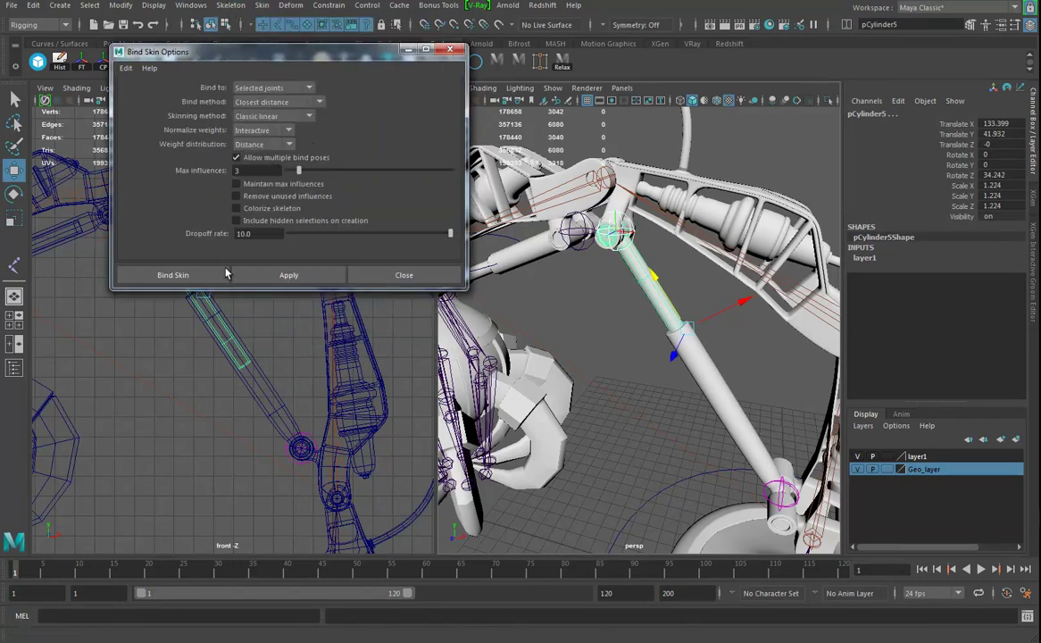
pyautogui.click(170, 275)
# Bind the long piston's lower cylinder, pCylinder6, to the Piston01 joint with the same skin binding.
pyautogui.keyDown('alt'); pyautogui.moveTo(766, 389); pyautogui.dragTo(743, 403); pyautogui.keyUp('alt')
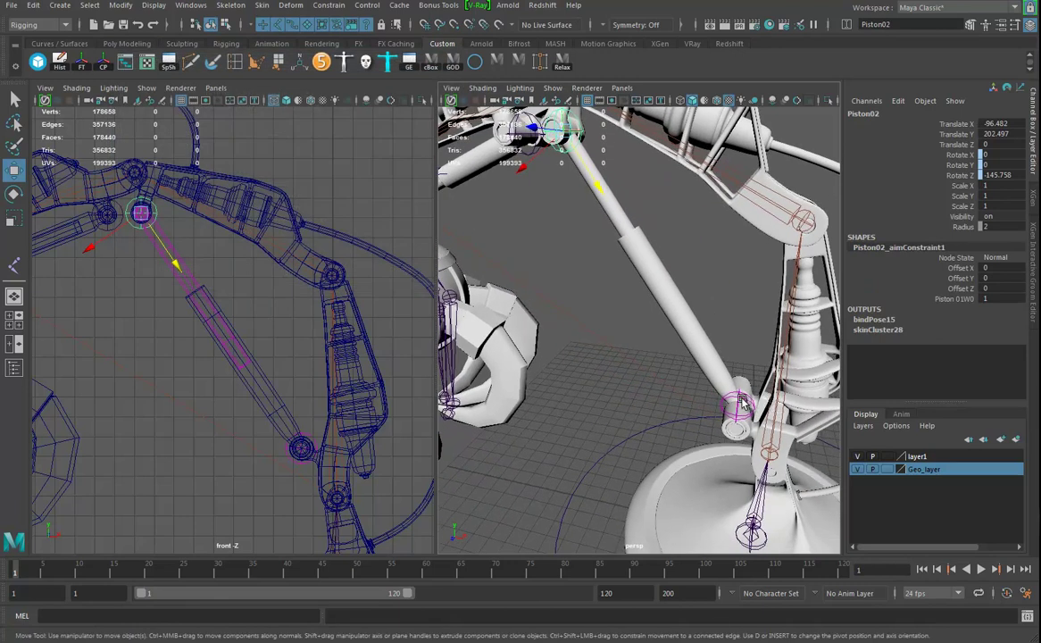
pyautogui.click(717, 371)
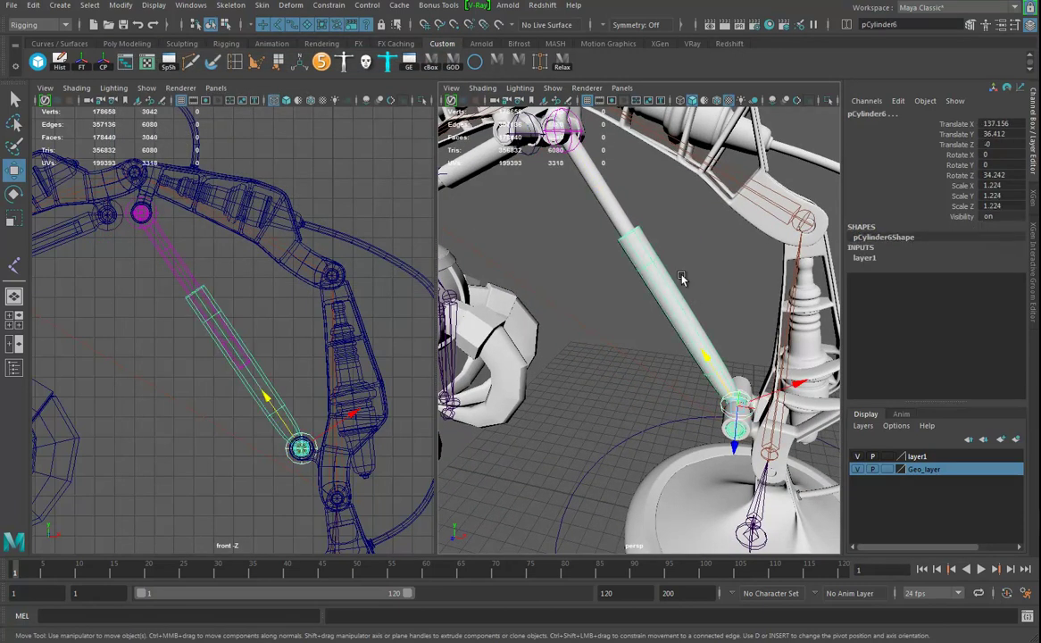
pyautogui.click(679, 281)
pyautogui.keyDown('alt'); pyautogui.moveTo(620, 261); pyautogui.dragTo(630, 309); pyautogui.keyUp('alt')
pyautogui.keyDown('alt'); pyautogui.moveTo(630, 309); pyautogui.dragTo(607, 328, button='middle'); pyautogui.keyUp('alt')
pyautogui.keyDown('alt'); pyautogui.moveTo(607, 328); pyautogui.dragTo(607, 290, button='right'); pyautogui.keyUp('alt')
# Parent the Piston02 joint to the arm bone running between the elbow and the upper pivot.
pyautogui.click(579, 234)
pyautogui.keyDown('alt'); pyautogui.moveTo(586, 259); pyautogui.dragTo(654, 234); pyautogui.keyUp('alt')
pyautogui.keyDown('alt'); pyautogui.moveTo(697, 305); pyautogui.dragTo(713, 309); pyautogui.keyUp('alt')
pyautogui.keyDown('alt'); pyautogui.moveTo(713, 310); pyautogui.dragTo(671, 304, button='right'); pyautogui.keyUp('alt')
pyautogui.keyDown('alt'); pyautogui.moveTo(671, 304); pyautogui.dragTo(675, 279, button='middle'); pyautogui.keyUp('alt')
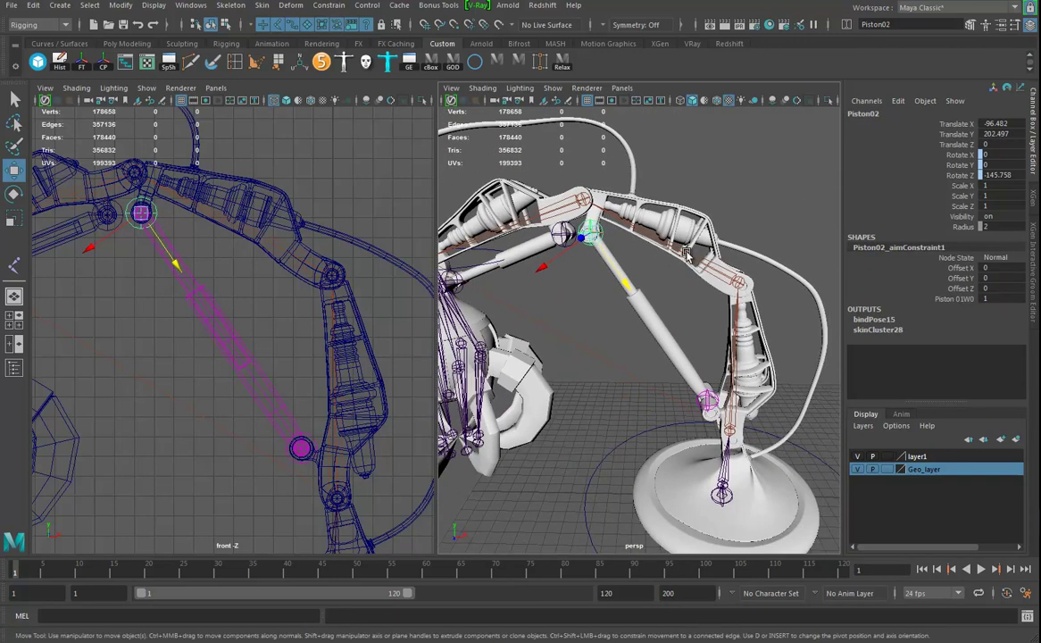
pyautogui.click(690, 265)
pyautogui.click(626, 241)
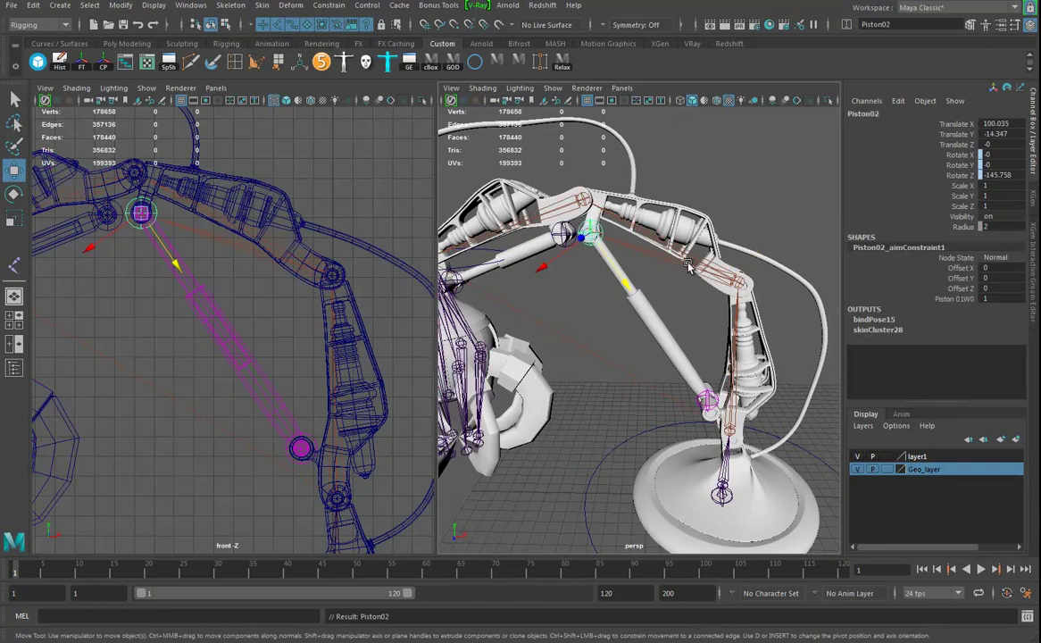
# Parent the Piston01 joint at the long piston's base to joint3 in the lower arm.
pyautogui.keyDown('alt'); pyautogui.moveTo(688, 374); pyautogui.dragTo(692, 326); pyautogui.keyUp('alt')
pyautogui.keyDown('alt'); pyautogui.moveTo(692, 326); pyautogui.dragTo(724, 332, button='right'); pyautogui.keyUp('alt')
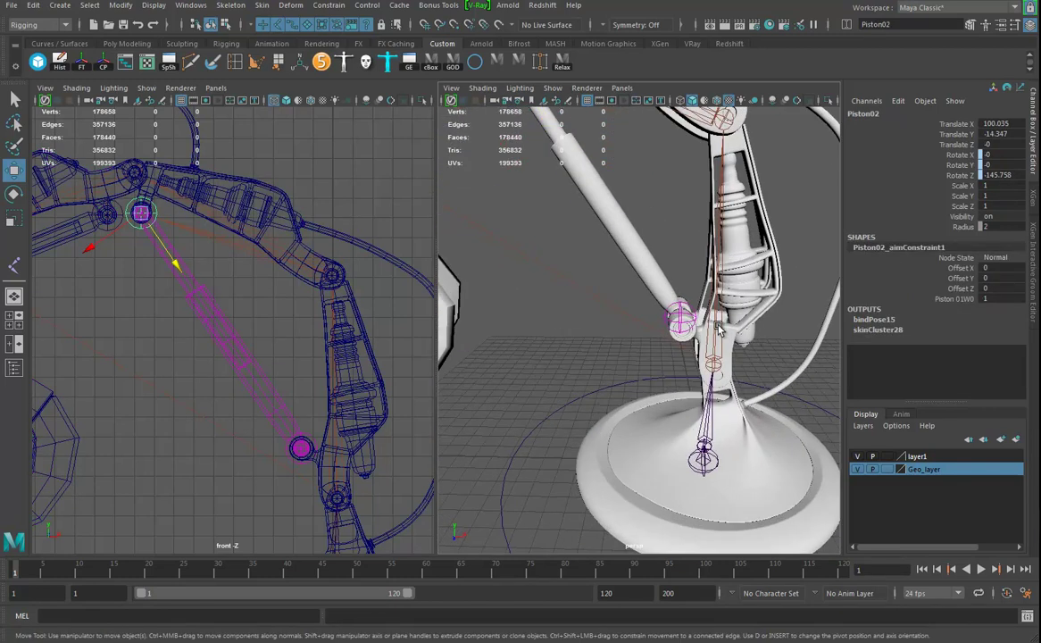
pyautogui.click(625, 275)
pyautogui.click(728, 251)
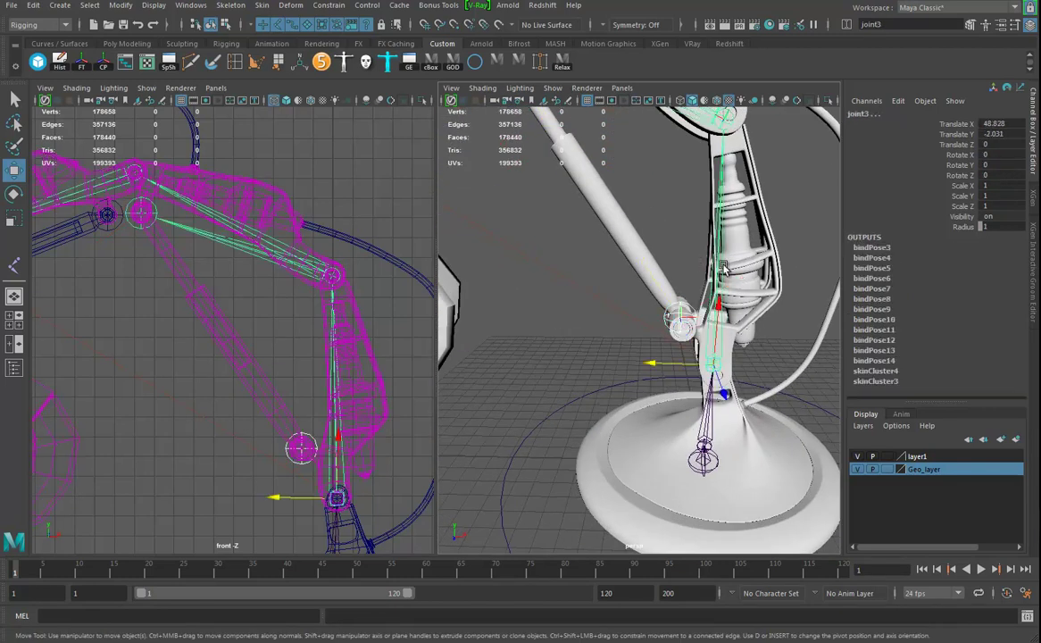
pyautogui.press('p')
# Aim-constrain the Piston04 joint near the claw to the Piston03 joint at the other end of the short piston.
pyautogui.keyDown('alt'); pyautogui.moveTo(674, 295); pyautogui.dragTo(615, 324, button='right'); pyautogui.keyUp('alt')
pyautogui.keyDown('alt'); pyautogui.moveTo(615, 323); pyautogui.dragTo(658, 340, button='middle'); pyautogui.keyUp('alt')
pyautogui.moveTo(658, 340)
pyautogui.keyDown('alt'); pyautogui.mouseDown()
pyautogui.moveTo(603, 334)
pyautogui.moveTo(644, 325)
pyautogui.mouseUp(); pyautogui.keyUp('alt')
pyautogui.keyDown('alt'); pyautogui.moveTo(644, 325); pyautogui.dragTo(731, 325, button='right'); pyautogui.keyUp('alt')
pyautogui.keyDown('alt'); pyautogui.moveTo(731, 325); pyautogui.dragTo(663, 342); pyautogui.keyUp('alt')
pyautogui.keyDown('alt'); pyautogui.moveTo(662, 342); pyautogui.dragTo(693, 365, button='right'); pyautogui.keyUp('alt')
pyautogui.keyDown('alt'); pyautogui.moveTo(693, 365); pyautogui.dragTo(685, 297); pyautogui.keyUp('alt')
pyautogui.keyDown('alt'); pyautogui.moveTo(689, 258); pyautogui.dragTo(708, 278); pyautogui.keyUp('alt')
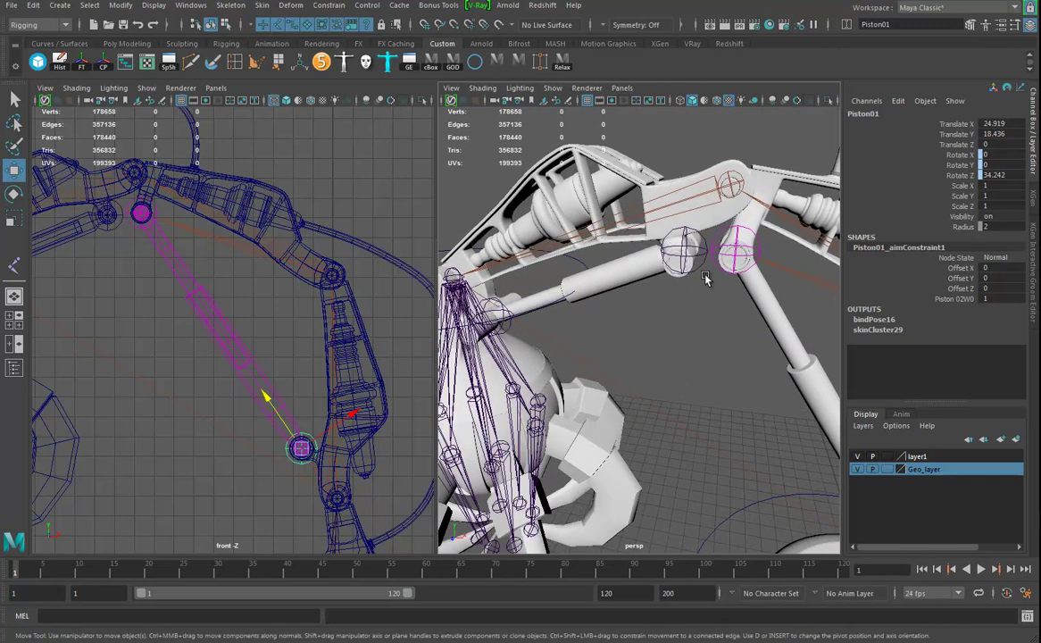
pyautogui.click(701, 263)
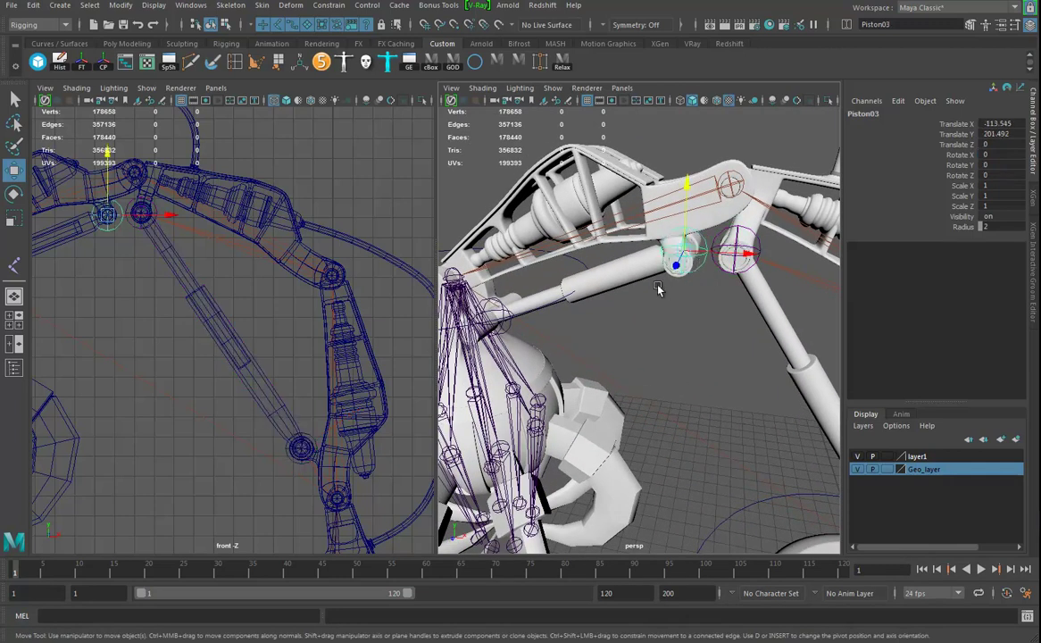
pyautogui.keyDown('shift'); pyautogui.click(505, 313); pyautogui.keyUp('shift')
pyautogui.keyDown('alt'); pyautogui.moveTo(566, 338); pyautogui.dragTo(601, 314); pyautogui.keyUp('alt')
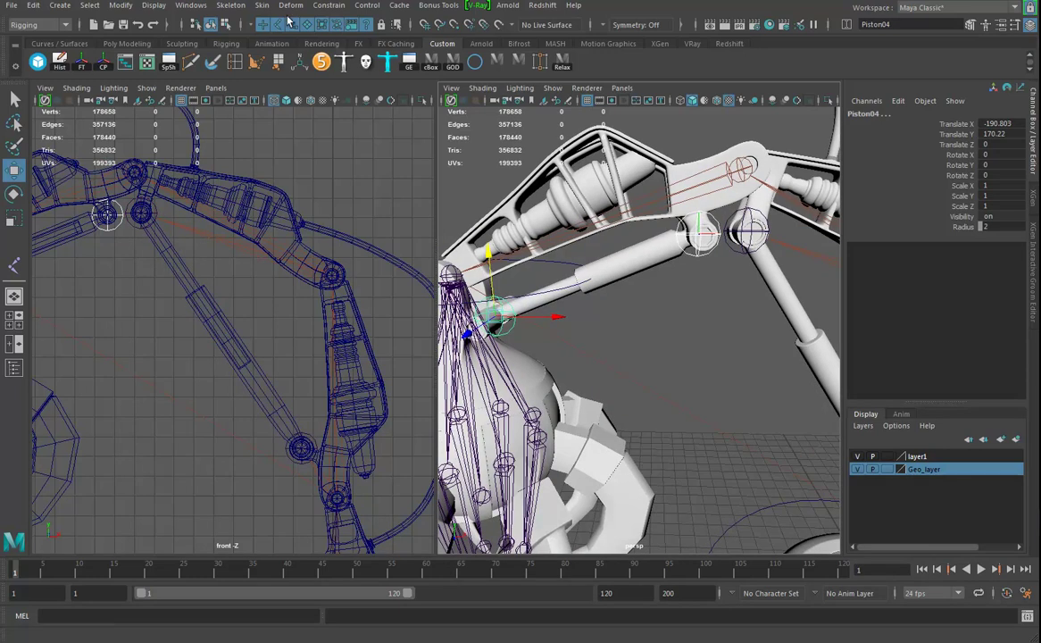
pyautogui.click(323, 6)
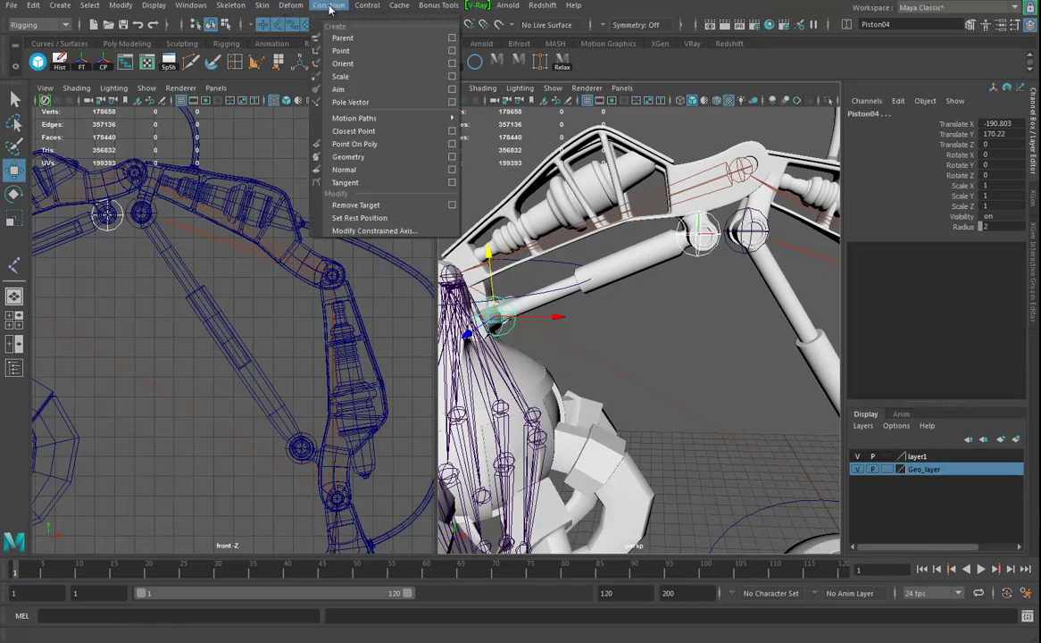
pyautogui.click(359, 90)
pyautogui.click(594, 333)
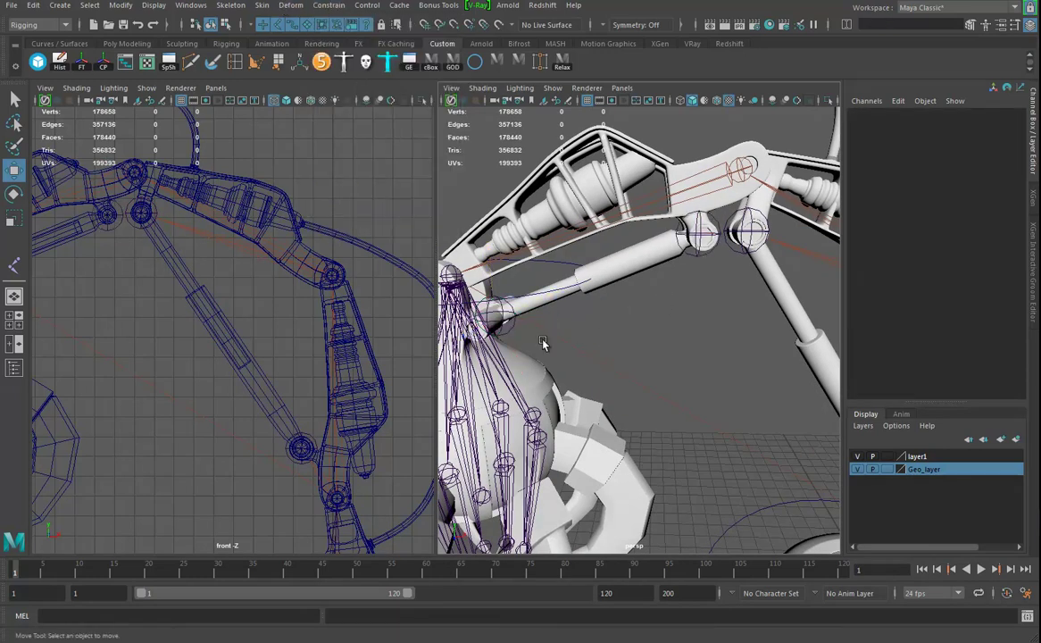
# Aim-constrain the Piston03 joint to the Piston04 joint so it points back along the short piston.
pyautogui.click(513, 327)
pyautogui.keyDown('shift'); pyautogui.click(703, 236); pyautogui.keyUp('shift')
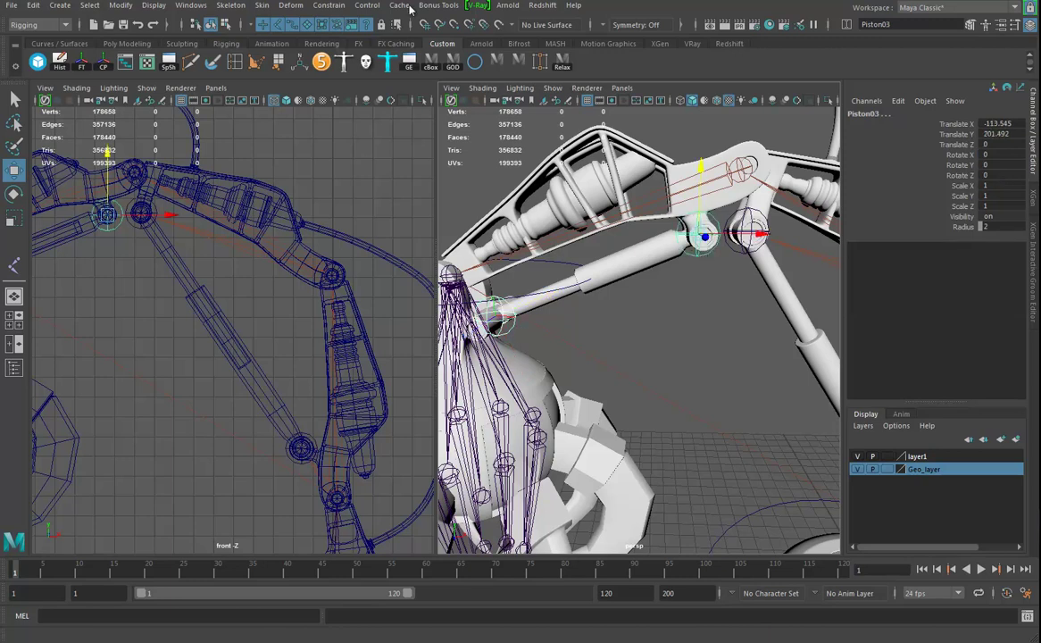
pyautogui.click(331, 6)
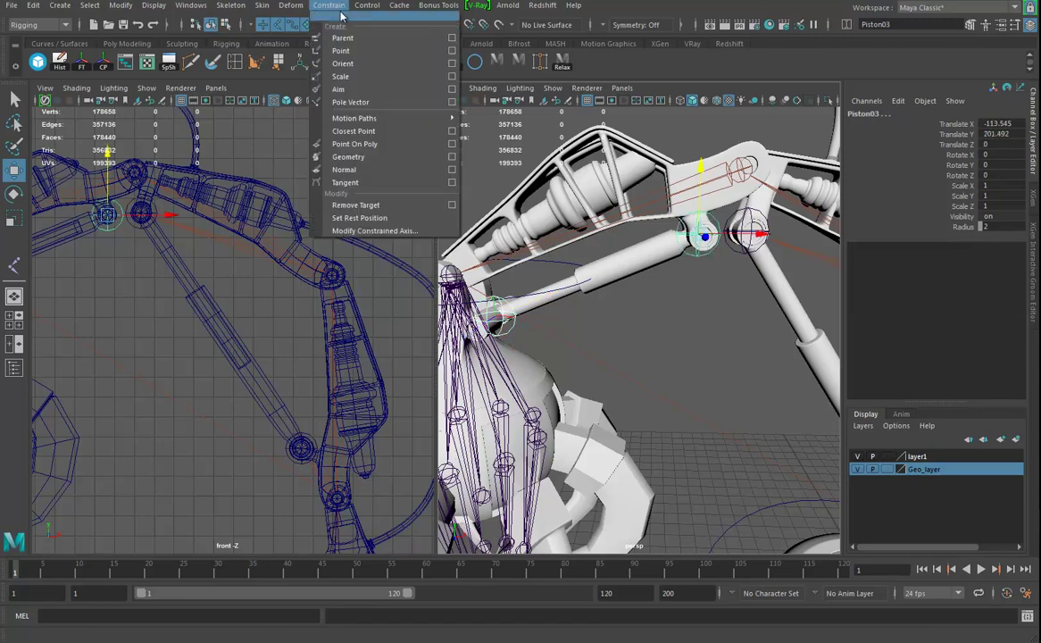
pyautogui.click(350, 89)
# Parent the Piston03 joint to joint5 in the forearm and the Piston04 joint to joint6 above the claw.
pyautogui.click(727, 157)
pyautogui.keyDown('shift'); pyautogui.click(731, 161); pyautogui.keyUp('shift')
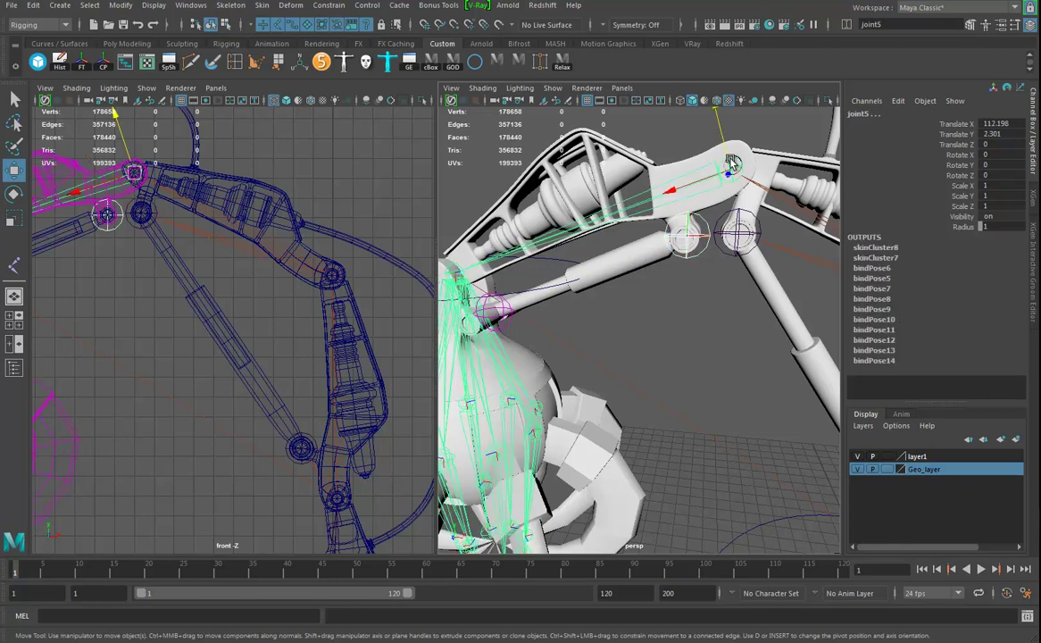
pyautogui.press('p')
pyautogui.keyDown('alt'); pyautogui.moveTo(649, 361); pyautogui.dragTo(607, 310); pyautogui.keyUp('alt')
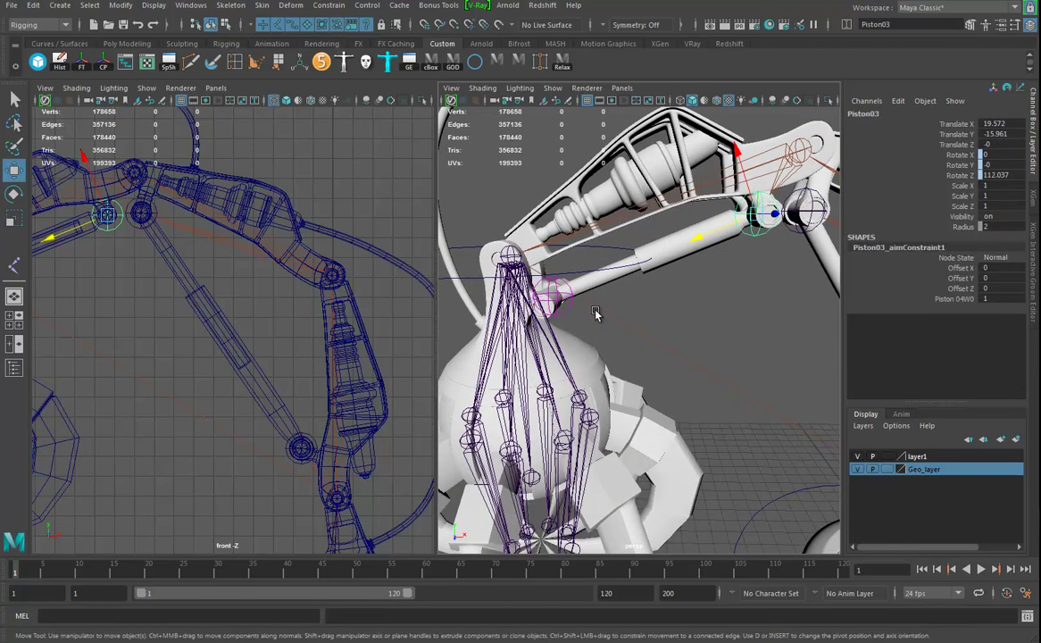
pyautogui.click(514, 253)
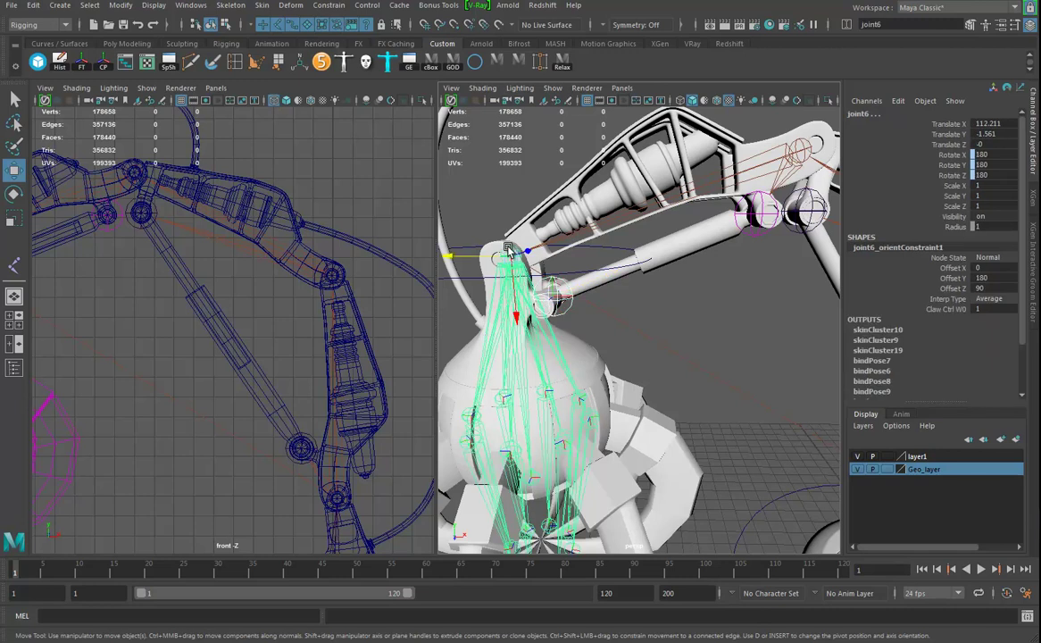
pyautogui.click(556, 300)
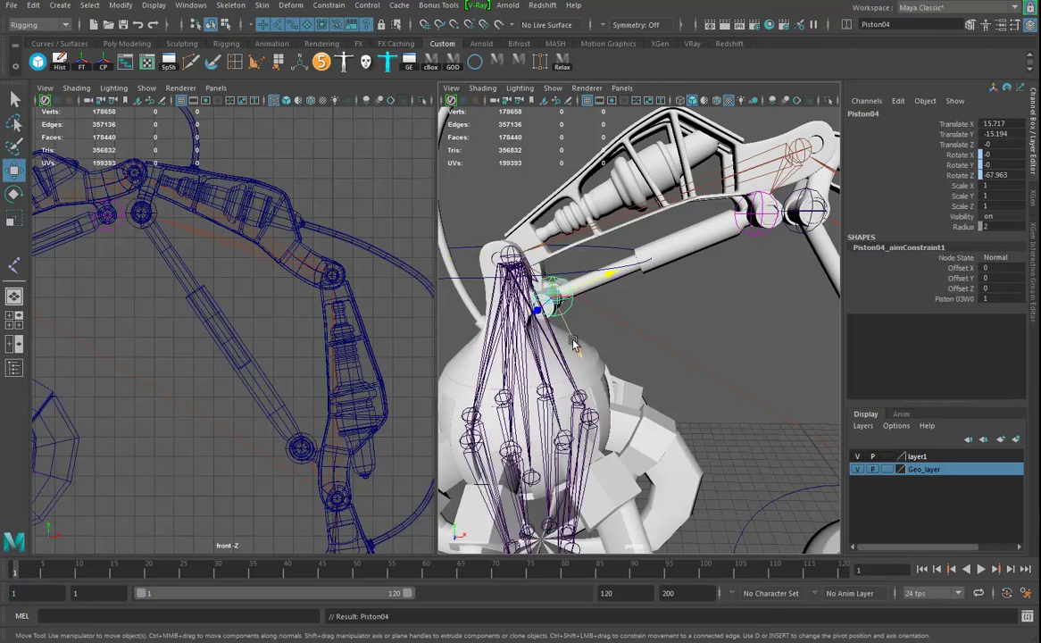
# Bind the short piston's outer cylinder, pCylinder8, to the Piston03 joint.
pyautogui.moveTo(631, 295)
pyautogui.keyDown('alt'); pyautogui.mouseDown()
pyautogui.moveTo(591, 280)
pyautogui.moveTo(636, 290)
pyautogui.mouseUp(); pyautogui.keyUp('alt')
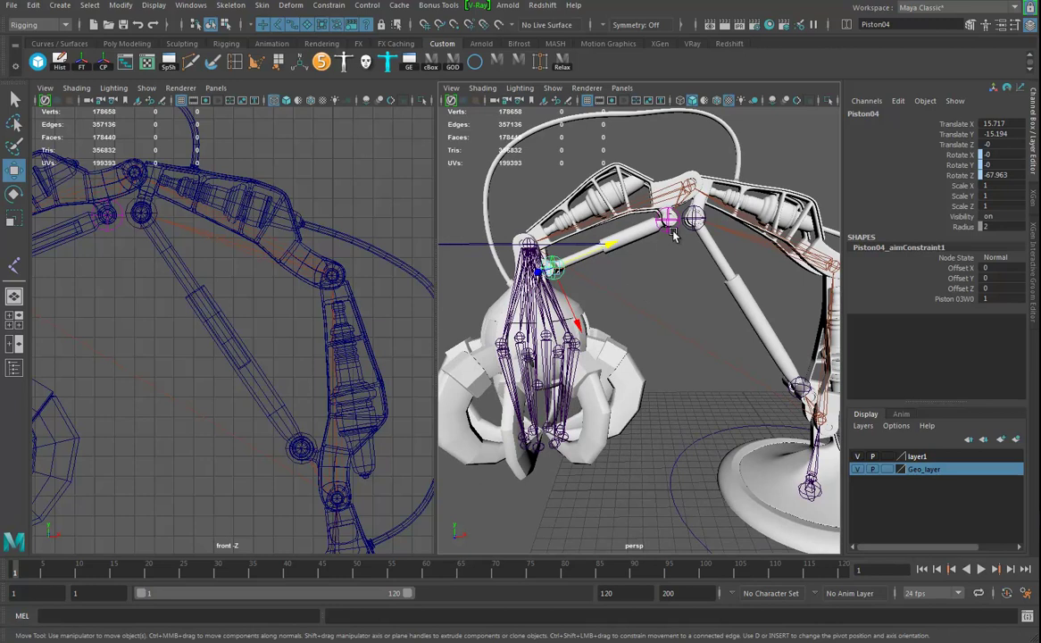
pyautogui.click(671, 225)
pyautogui.click(642, 245)
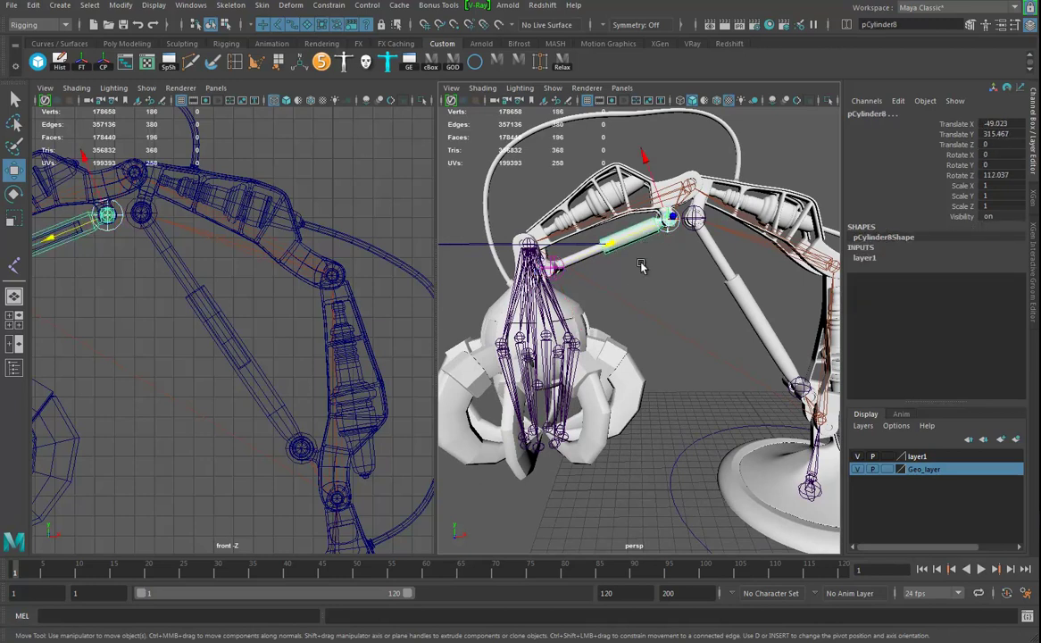
pyautogui.click(263, 6)
pyautogui.click(284, 38)
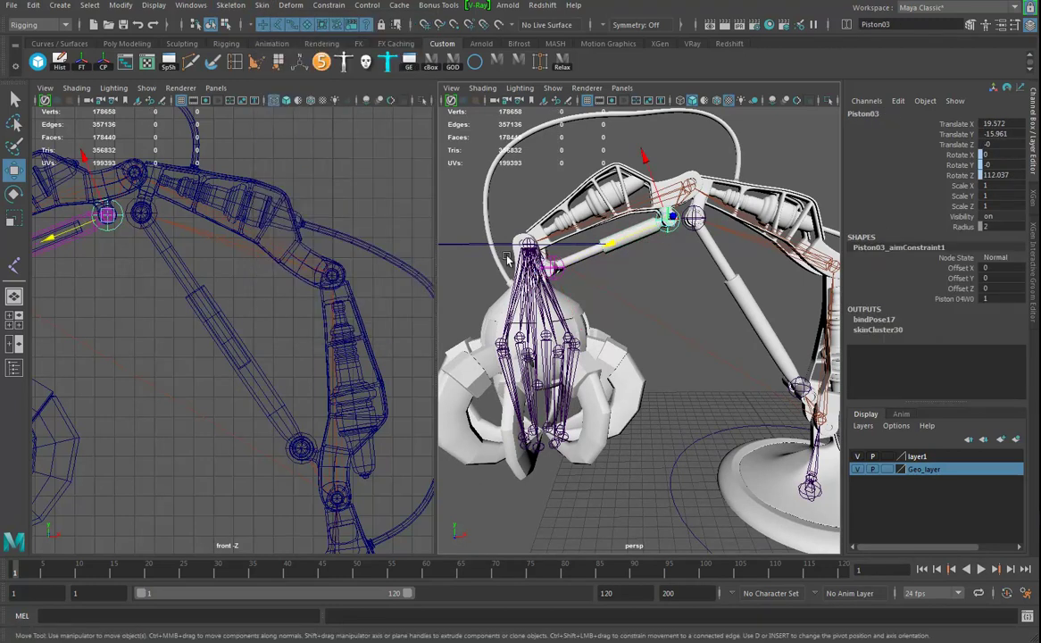
# Bind the short piston's inner rod to the Piston04 joint near the claw.
pyautogui.click(584, 256)
pyautogui.keyDown('shift'); pyautogui.click(557, 270); pyautogui.keyUp('shift')
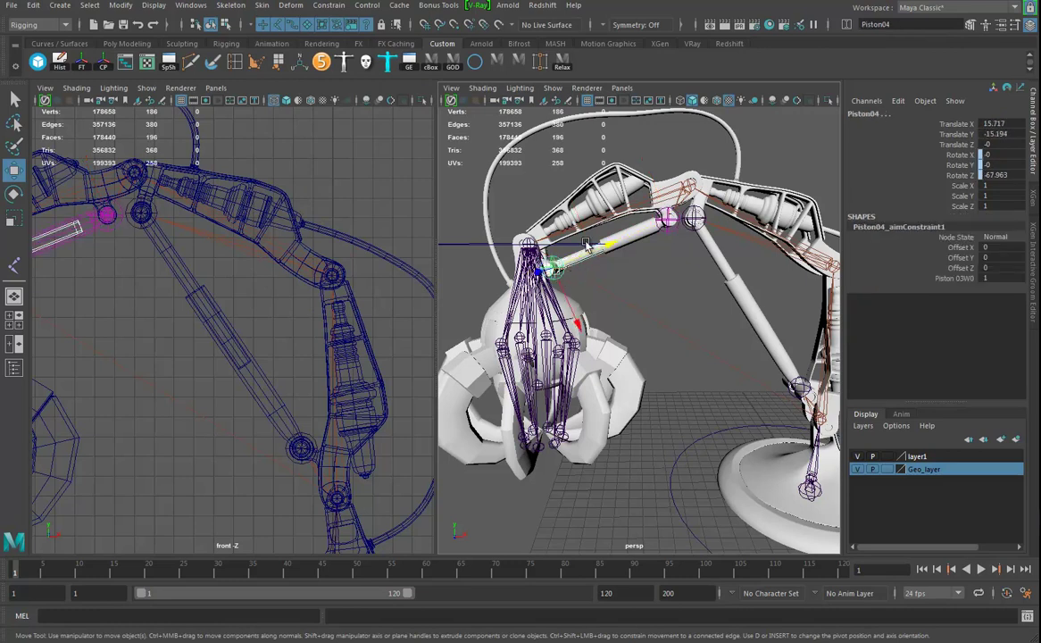
pyautogui.click(262, 6)
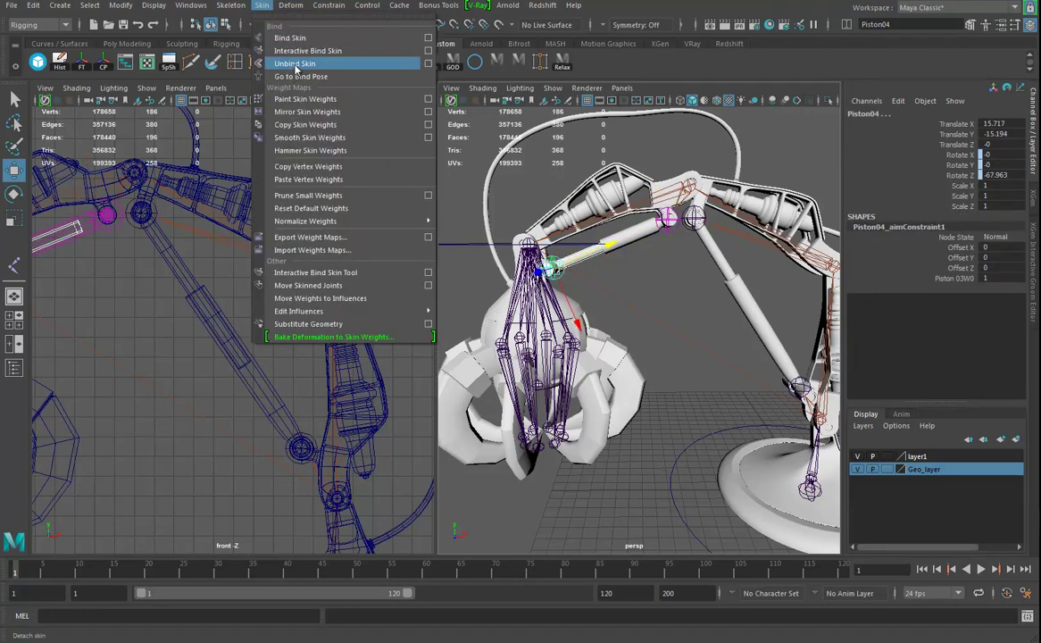
pyautogui.click(289, 38)
# Test how the pistons follow the arm by rotating Base_Ctrl, and undo the rotation.
pyautogui.scroll(-5, 617, 301)
pyautogui.moveTo(616, 301)
pyautogui.keyDown('alt'); pyautogui.mouseDown()
pyautogui.moveTo(533, 272)
pyautogui.moveTo(597, 264)
pyautogui.moveTo(546, 252)
pyautogui.moveTo(621, 255)
pyautogui.moveTo(591, 279)
pyautogui.moveTo(573, 233)
pyautogui.moveTo(577, 256)
pyautogui.moveTo(628, 284)
pyautogui.moveTo(614, 279)
pyautogui.mouseUp(); pyautogui.keyUp('alt')
pyautogui.click(560, 281)
pyautogui.hotkey('ctrl', 'z')
pyautogui.scroll(3, 661, 339)
pyautogui.keyDown('alt'); pyautogui.moveTo(705, 357); pyautogui.dragTo(657, 447); pyautogui.keyUp('alt')
pyautogui.click(772, 502)
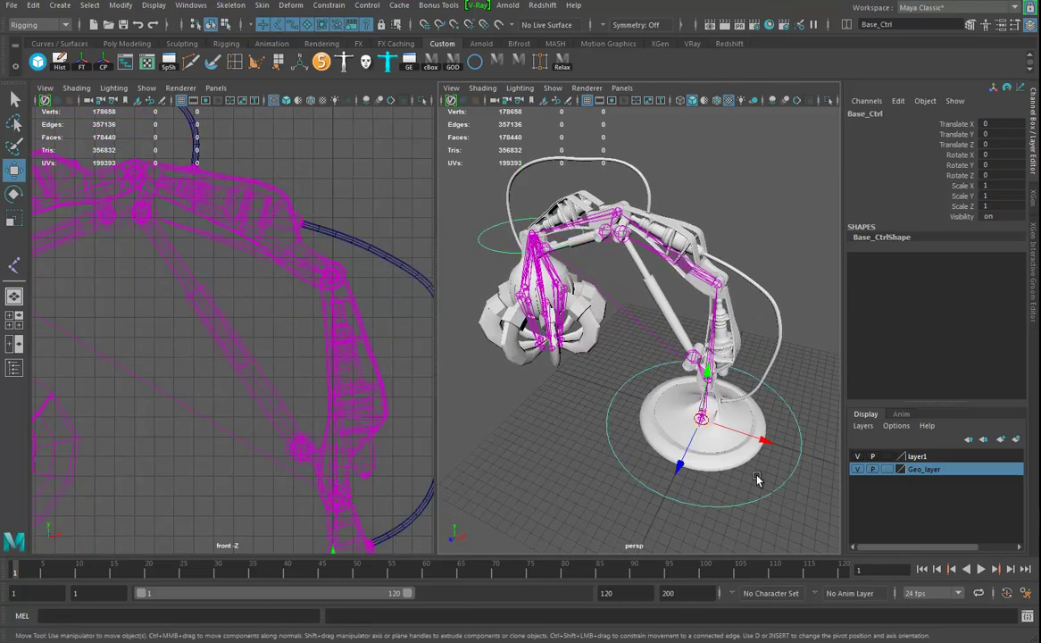
pyautogui.press('e')
pyautogui.moveTo(718, 471); pyautogui.dragTo(676, 412)
pyautogui.hotkey('ctrl', 'z')
pyautogui.keyDown('alt'); pyautogui.moveTo(676, 412); pyautogui.dragTo(690, 414, button='right'); pyautogui.keyUp('alt')
pyautogui.keyDown('alt'); pyautogui.moveTo(691, 414); pyautogui.dragTo(665, 427); pyautogui.keyUp('alt')
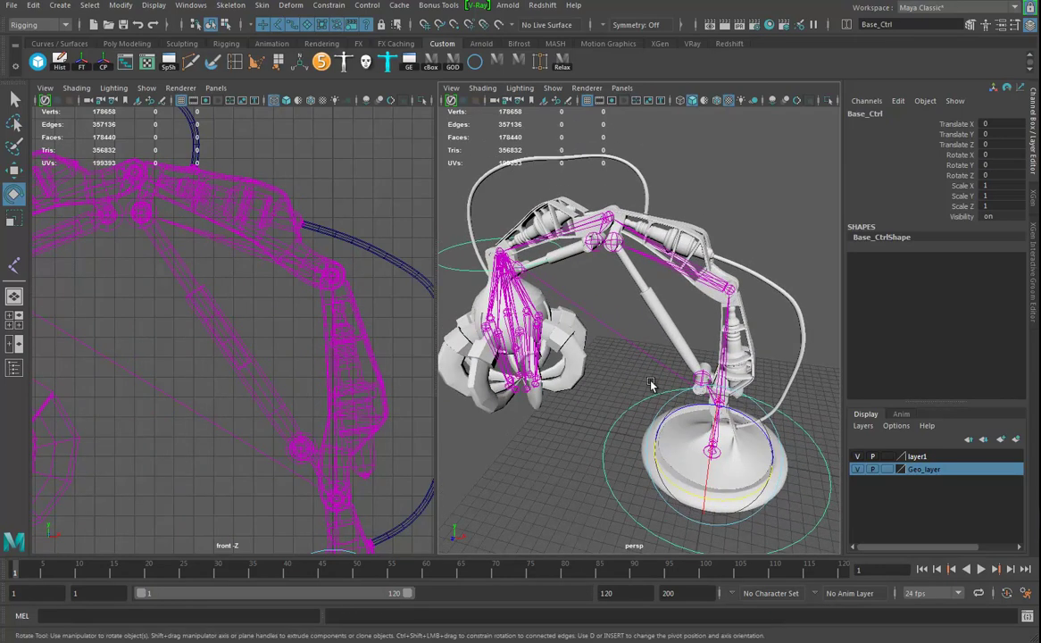
# Rotate Base_Ctrl about 42 degrees around Y to inspect the lower arm and cable up close, and undo it.
pyautogui.keyDown('alt'); pyautogui.moveTo(648, 376); pyautogui.dragTo(676, 313, button='right'); pyautogui.keyUp('alt')
pyautogui.keyDown('alt'); pyautogui.moveTo(623, 345); pyautogui.dragTo(612, 416, button='right'); pyautogui.keyUp('alt')
pyautogui.click(610, 398)
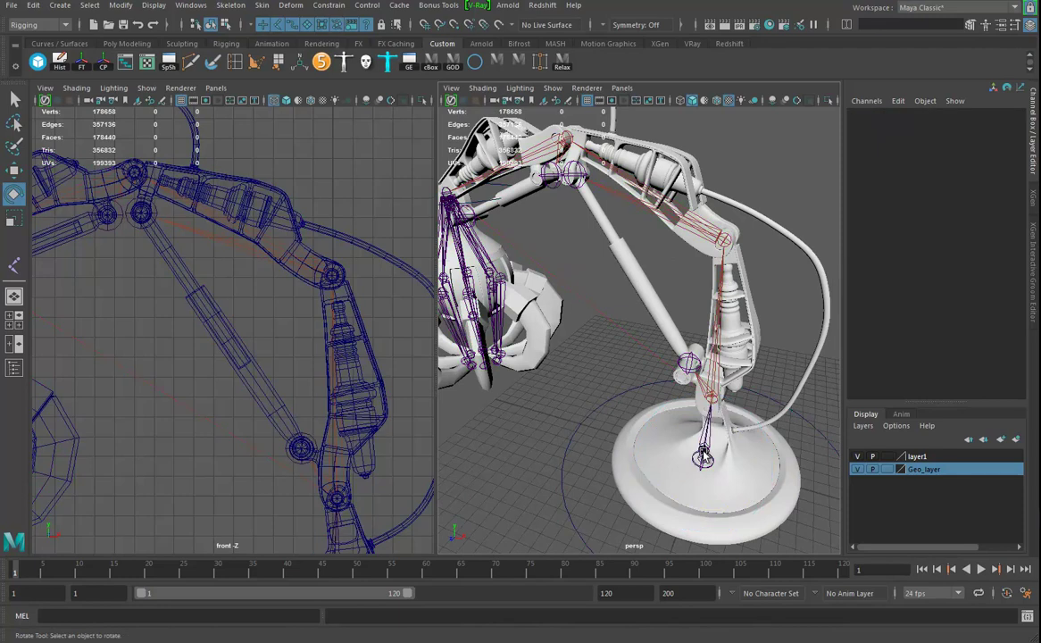
pyautogui.click(590, 397)
pyautogui.moveTo(668, 498); pyautogui.dragTo(709, 507)
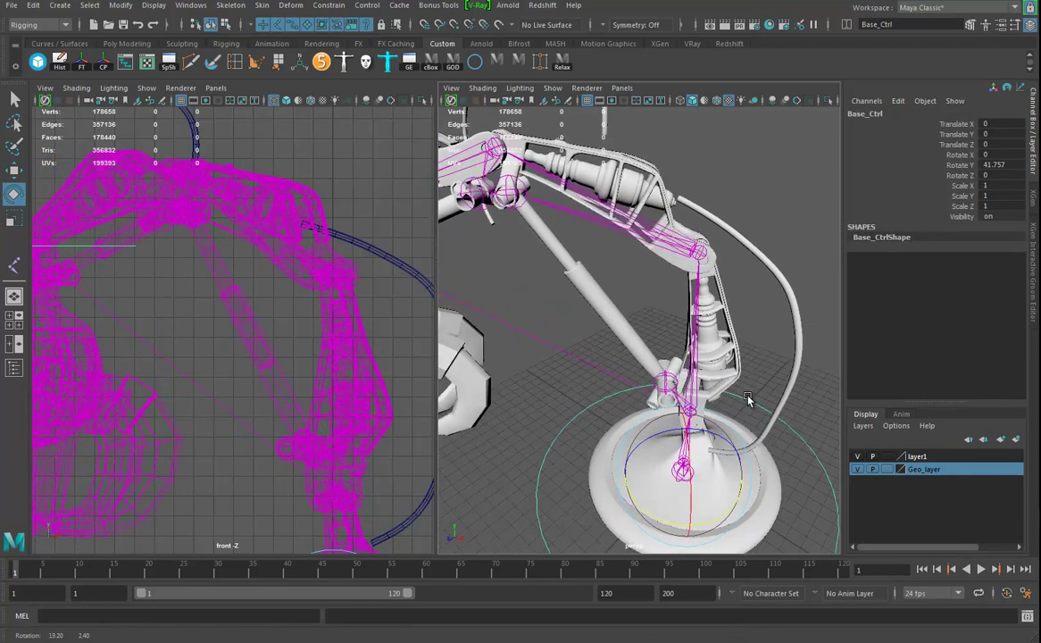
pyautogui.hotkey('ctrl', 'z')
pyautogui.moveTo(623, 427)
pyautogui.keyDown('alt'); pyautogui.mouseDown()
pyautogui.moveTo(576, 411)
pyautogui.moveTo(631, 416)
pyautogui.mouseUp(); pyautogui.keyUp('alt')
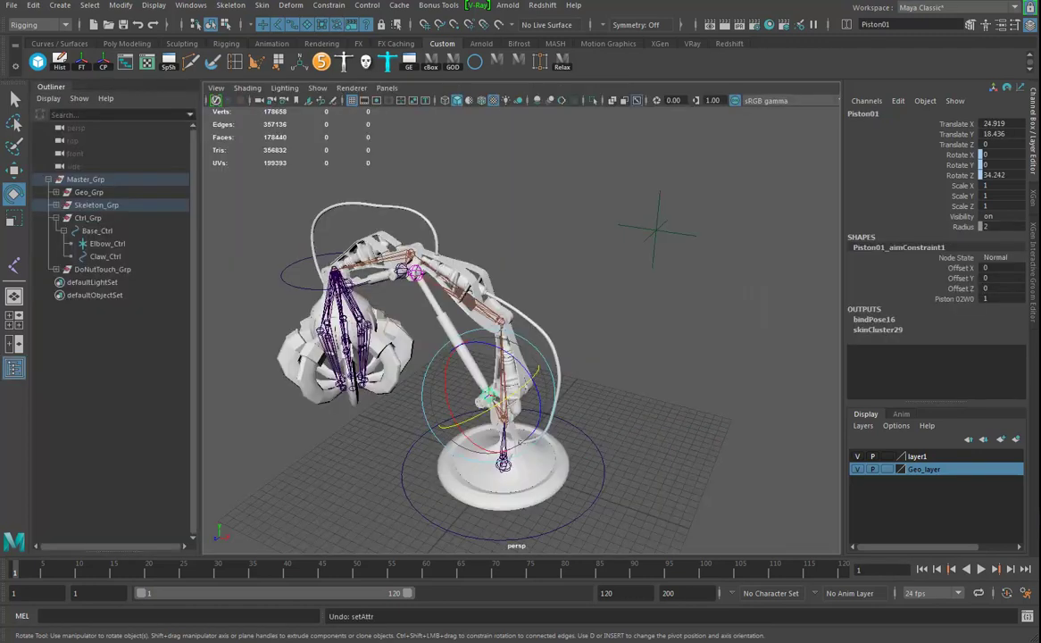
# Select the Elbow_Ctrl locator and open its attributes for editing.
pyautogui.keyDown('alt'); pyautogui.moveTo(640, 402); pyautogui.dragTo(677, 348); pyautogui.keyUp('alt')
pyautogui.click(751, 184)
pyautogui.keyDown('alt'); pyautogui.moveTo(744, 207); pyautogui.dragTo(734, 275); pyautogui.keyUp('alt')
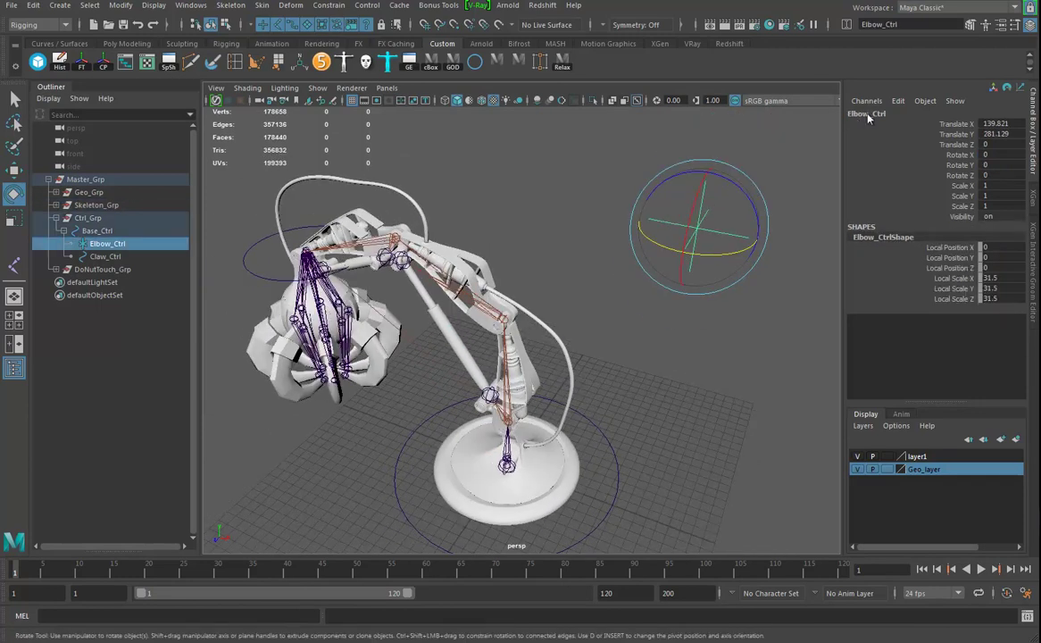
pyautogui.keyDown('alt'); pyautogui.moveTo(659, 288); pyautogui.dragTo(597, 326); pyautogui.keyUp('alt')
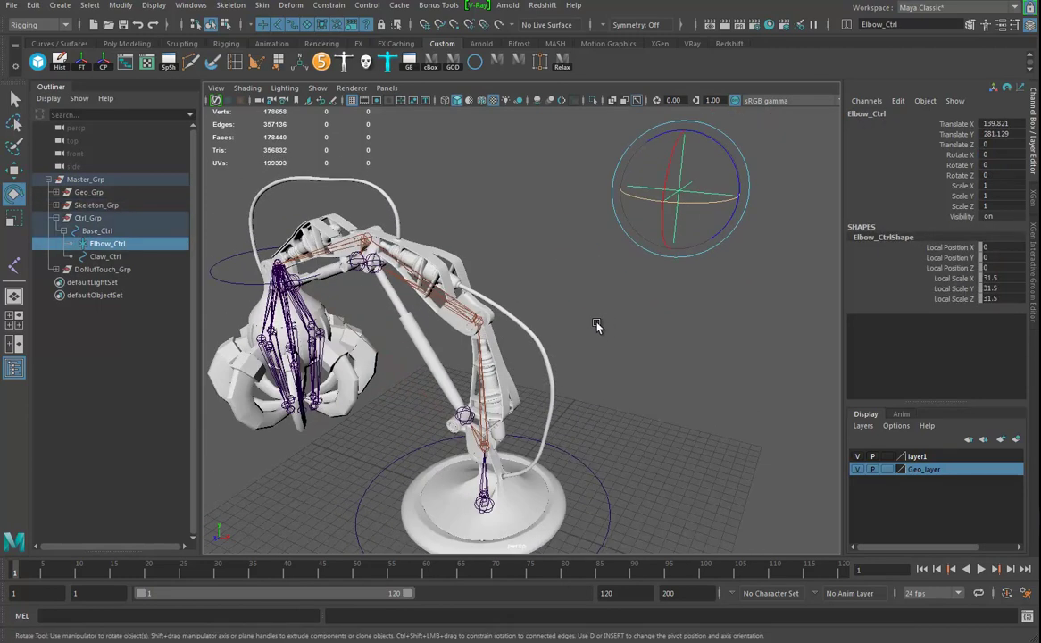
pyautogui.hotkey('ctrl', 'a')
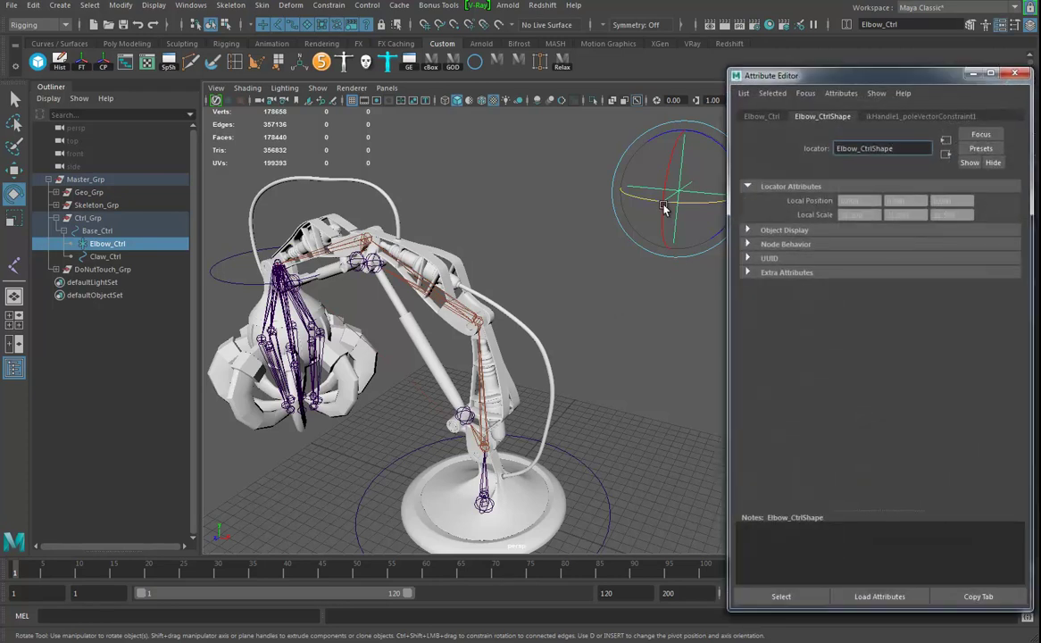
pyautogui.keyDown('alt'); pyautogui.moveTo(618, 356); pyautogui.dragTo(469, 375); pyautogui.keyUp('alt')
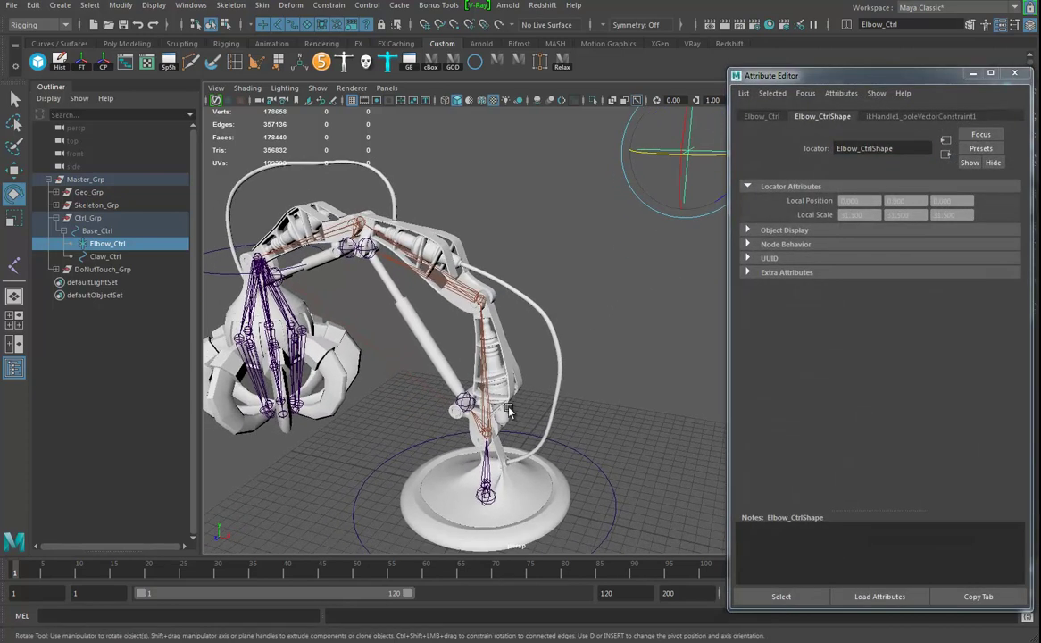
# Set the Piston01 aim constraint's world up type to Object Rotation Up, with Elbow_Ctrl as the world up object.
pyautogui.click(465, 400)
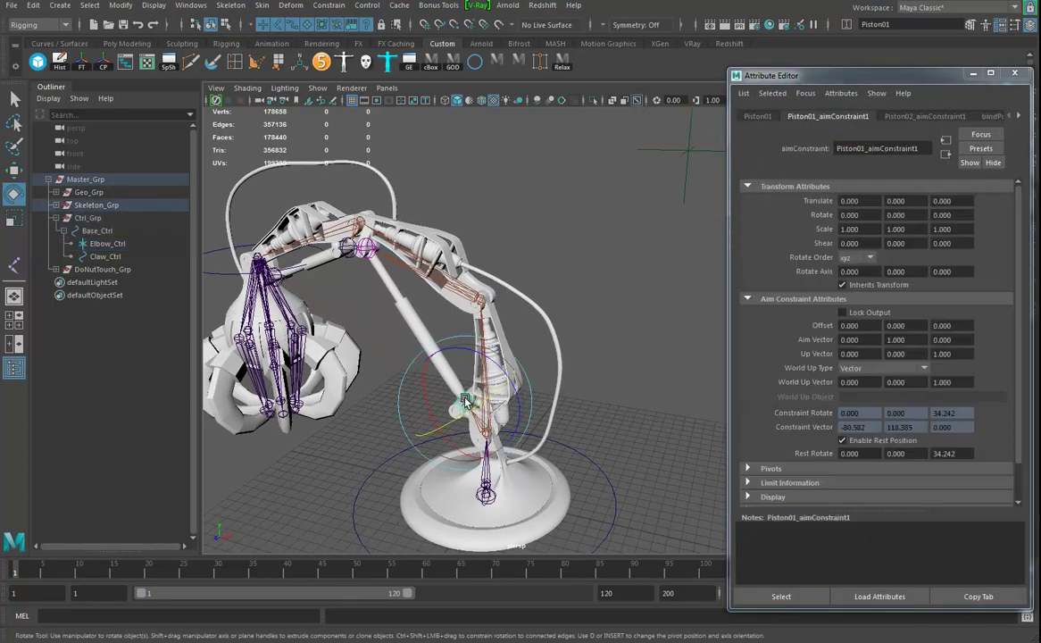
pyautogui.click(759, 117)
pyautogui.click(844, 118)
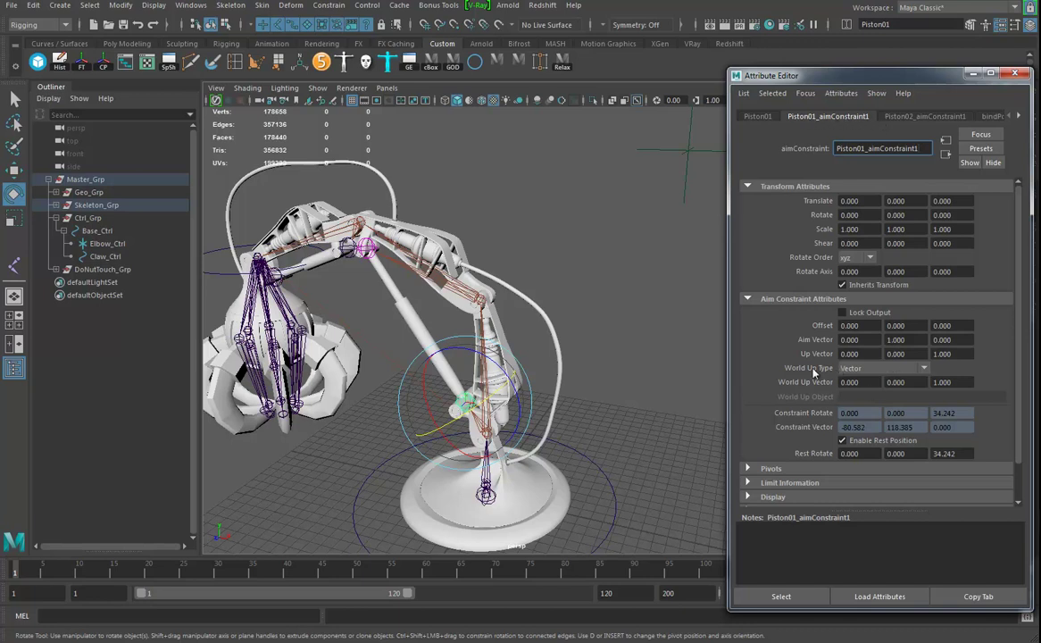
pyautogui.click(924, 370)
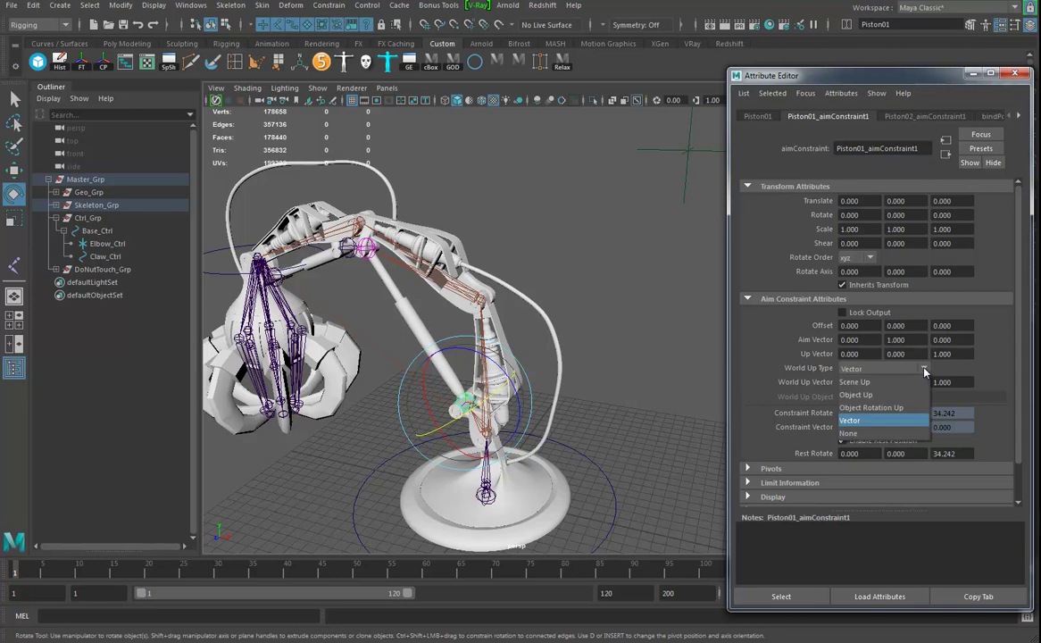
pyautogui.click(870, 408)
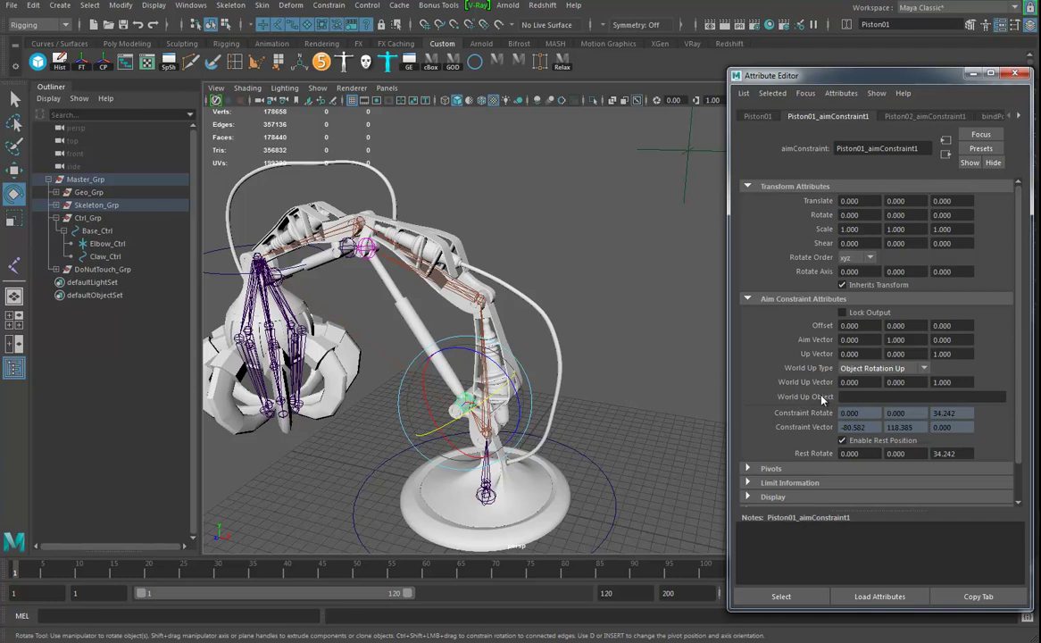
pyautogui.click(870, 399)
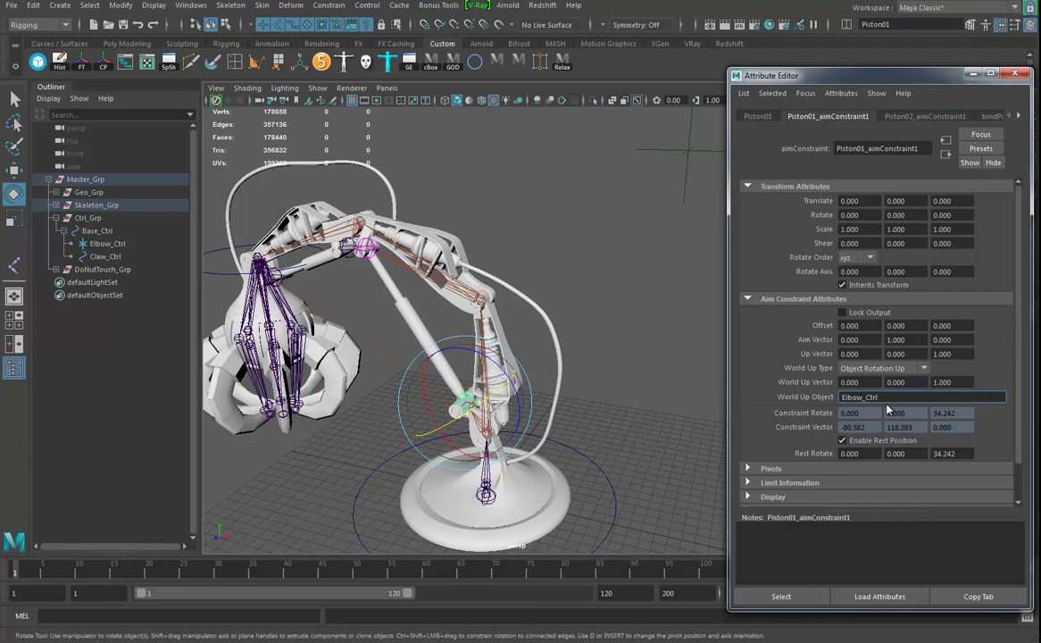
pyautogui.keyDown('alt'); pyautogui.moveTo(634, 409); pyautogui.dragTo(592, 399); pyautogui.keyUp('alt')
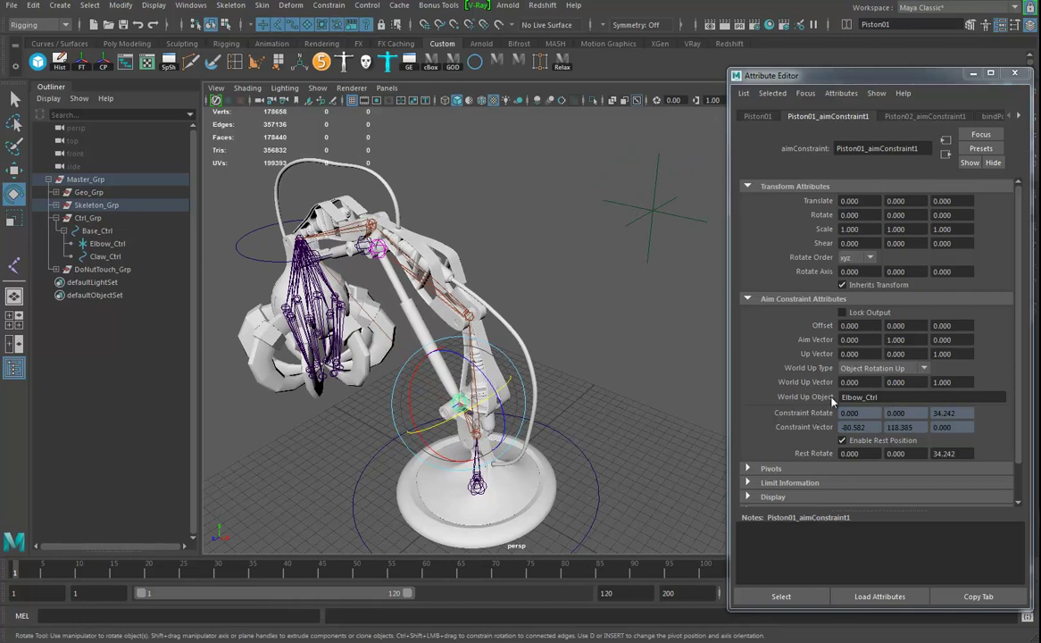
pyautogui.keyDown('alt'); pyautogui.moveTo(518, 394); pyautogui.dragTo(551, 390); pyautogui.keyUp('alt')
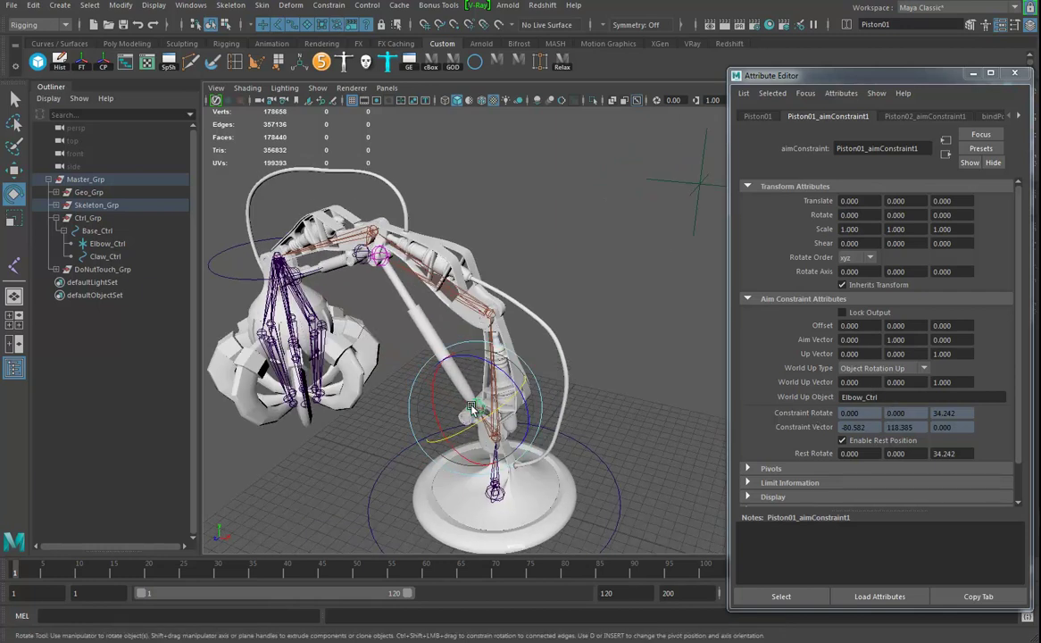
# Set the Piston02 aim constraint's world up type to Object Rotation Up, with Elbow_Ctrl as the world up object.
pyautogui.keyDown('alt'); pyautogui.moveTo(583, 315); pyautogui.dragTo(676, 223); pyautogui.keyUp('alt')
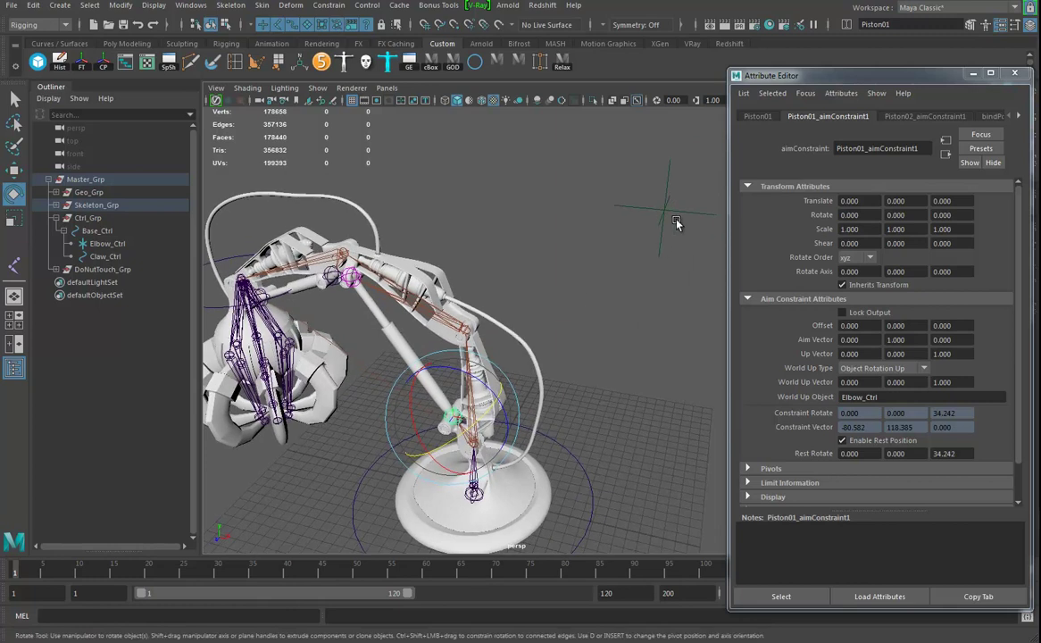
pyautogui.click(354, 284)
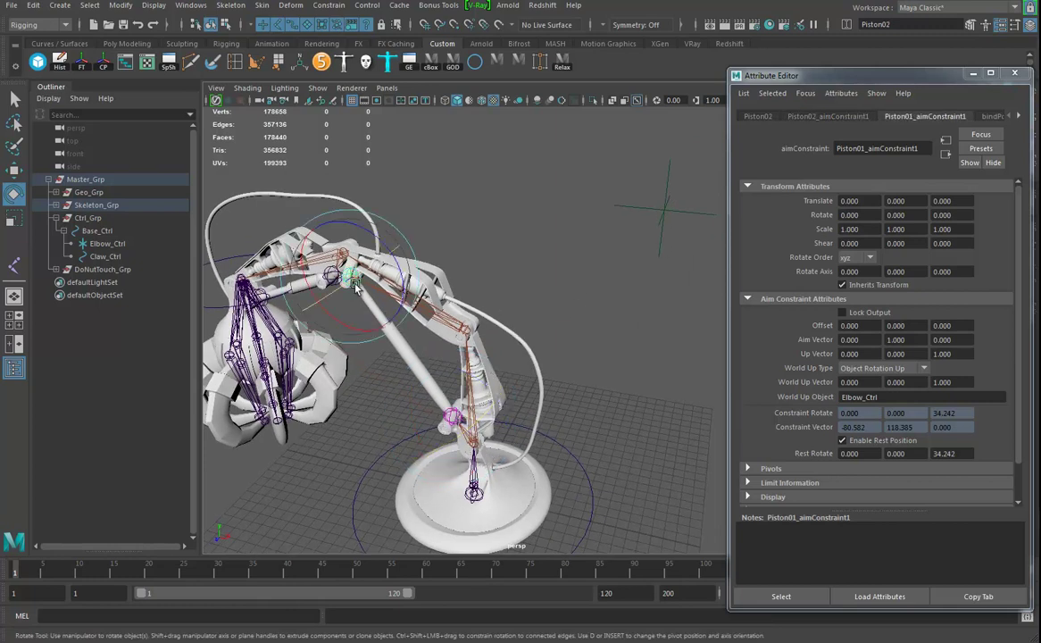
pyautogui.click(815, 117)
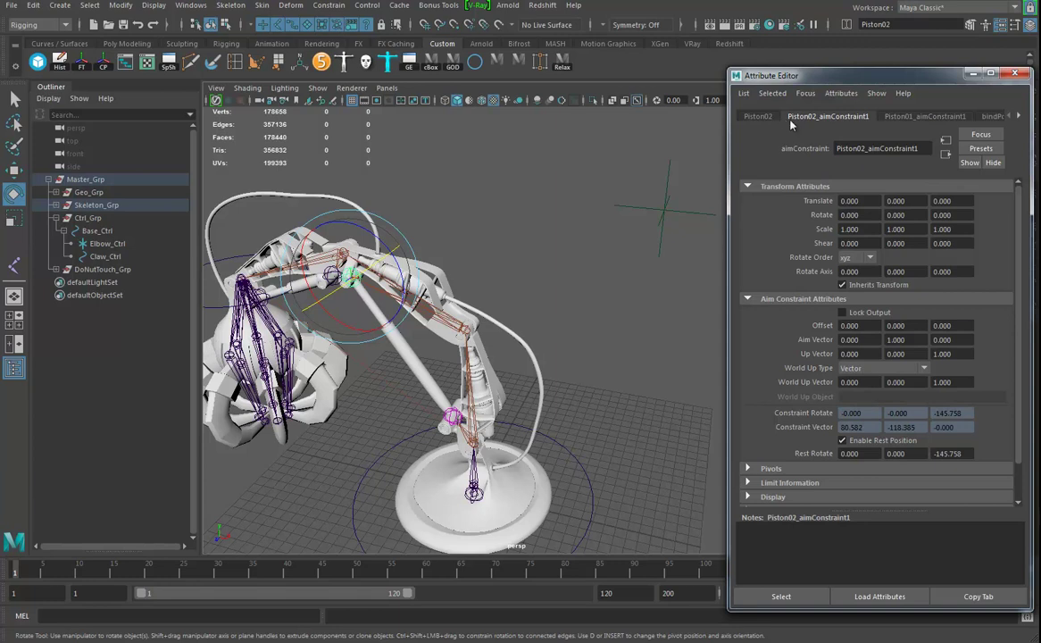
pyautogui.click(888, 368)
pyautogui.click(889, 408)
pyautogui.click(865, 396)
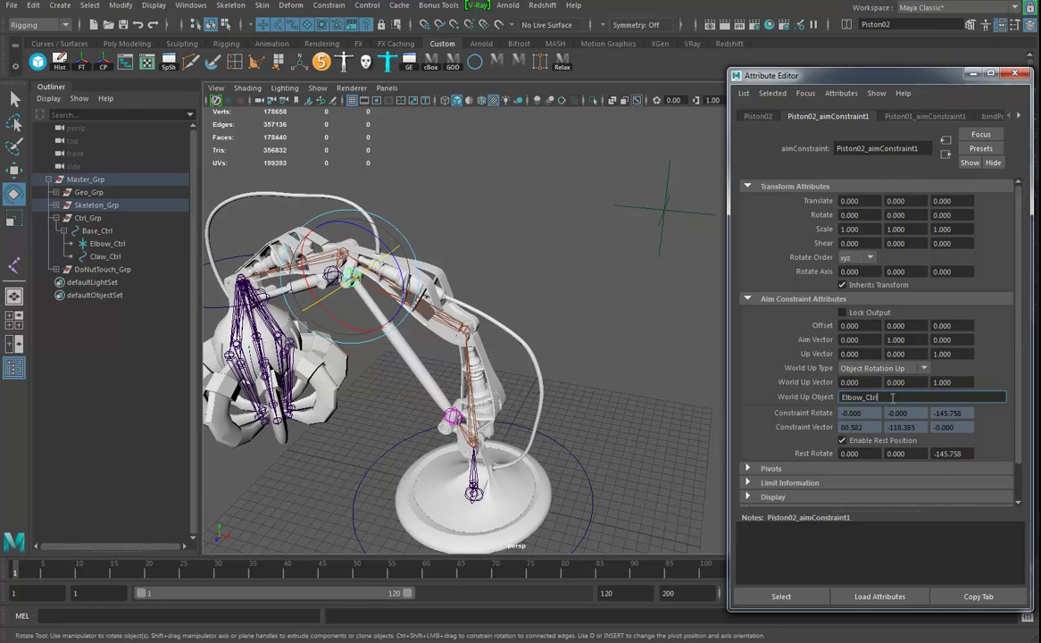
pyautogui.press('Return')
# Test the long piston by rotating Base_Ctrl about 28.5 degrees around Y, and undo the rotation.
pyautogui.keyDown('alt'); pyautogui.moveTo(578, 399); pyautogui.dragTo(551, 356); pyautogui.keyUp('alt')
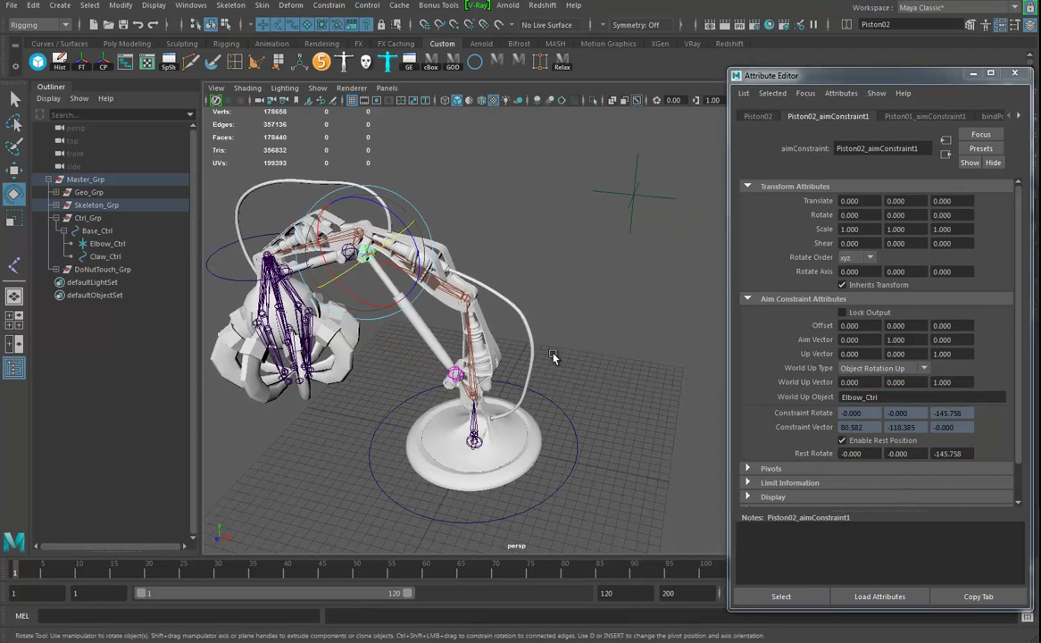
pyautogui.click(512, 455)
pyautogui.moveTo(496, 482); pyautogui.dragTo(506, 438)
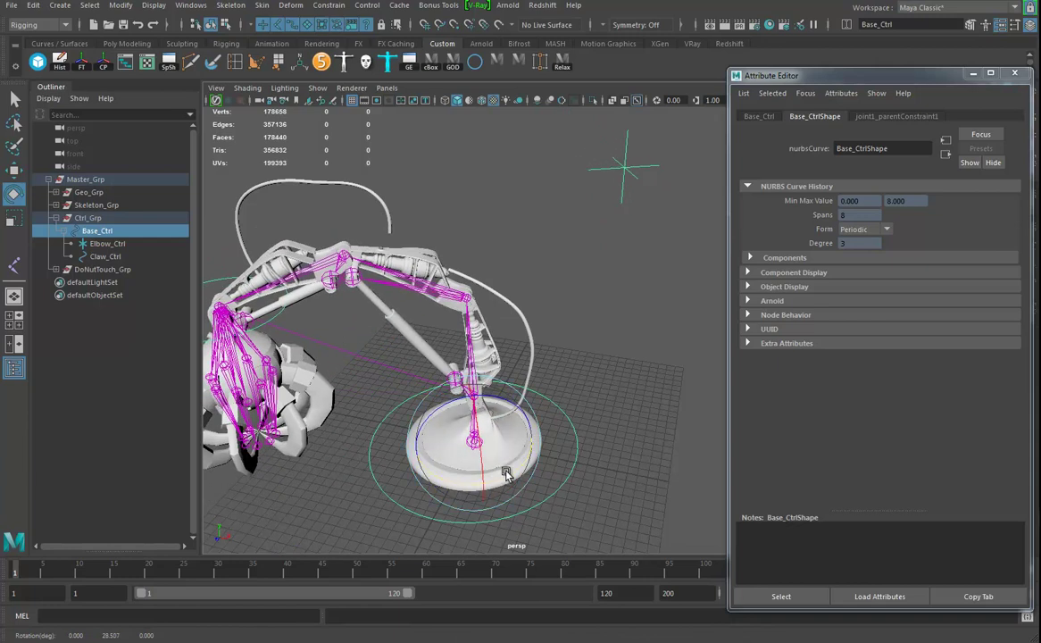
pyautogui.hotkey('ctrl', 'z')
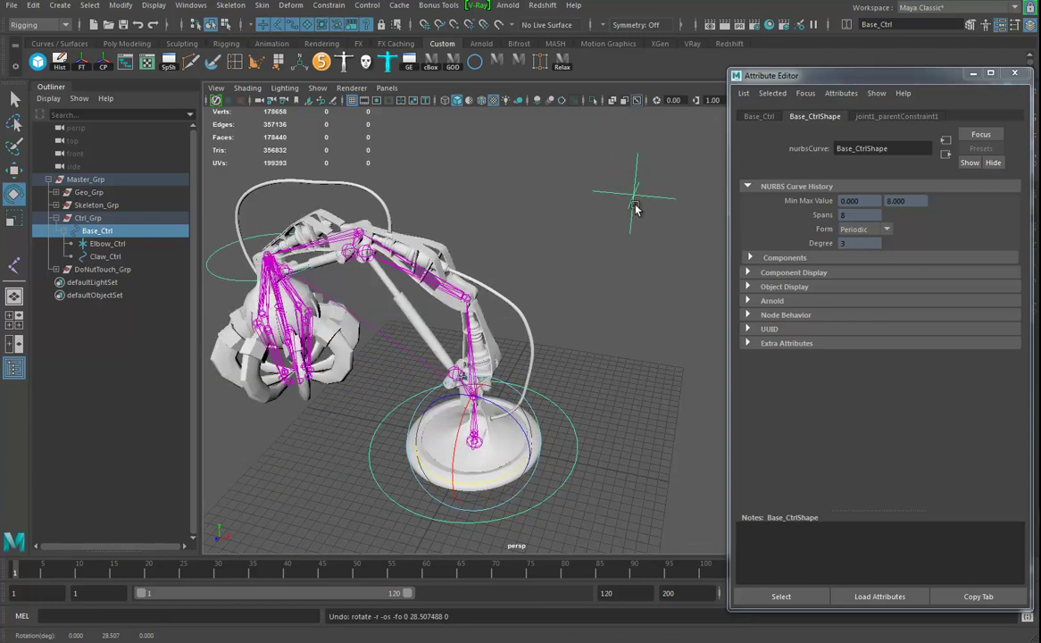
# Set the Piston03 aim constraint's world up type to Object Rotation Up, with Elbow_Ctrl as the world up object.
pyautogui.keyDown('alt'); pyautogui.moveTo(640, 255); pyautogui.dragTo(630, 293, button='middle'); pyautogui.keyUp('alt')
pyautogui.keyDown('alt'); pyautogui.moveTo(630, 293); pyautogui.dragTo(635, 281); pyautogui.keyUp('alt')
pyautogui.keyDown('alt'); pyautogui.moveTo(589, 319); pyautogui.dragTo(645, 291, button='middle'); pyautogui.keyUp('alt')
pyautogui.keyDown('alt'); pyautogui.moveTo(609, 311); pyautogui.dragTo(628, 306); pyautogui.keyUp('alt')
pyautogui.keyDown('alt'); pyautogui.moveTo(493, 327); pyautogui.dragTo(532, 350, button='middle'); pyautogui.keyUp('alt')
pyautogui.keyDown('alt'); pyautogui.moveTo(496, 338); pyautogui.dragTo(568, 352, button='right'); pyautogui.keyUp('alt')
pyautogui.keyDown('alt'); pyautogui.moveTo(459, 324); pyautogui.dragTo(500, 332); pyautogui.keyUp('alt')
pyautogui.keyDown('alt'); pyautogui.moveTo(501, 333); pyautogui.dragTo(556, 323, button='right'); pyautogui.keyUp('alt')
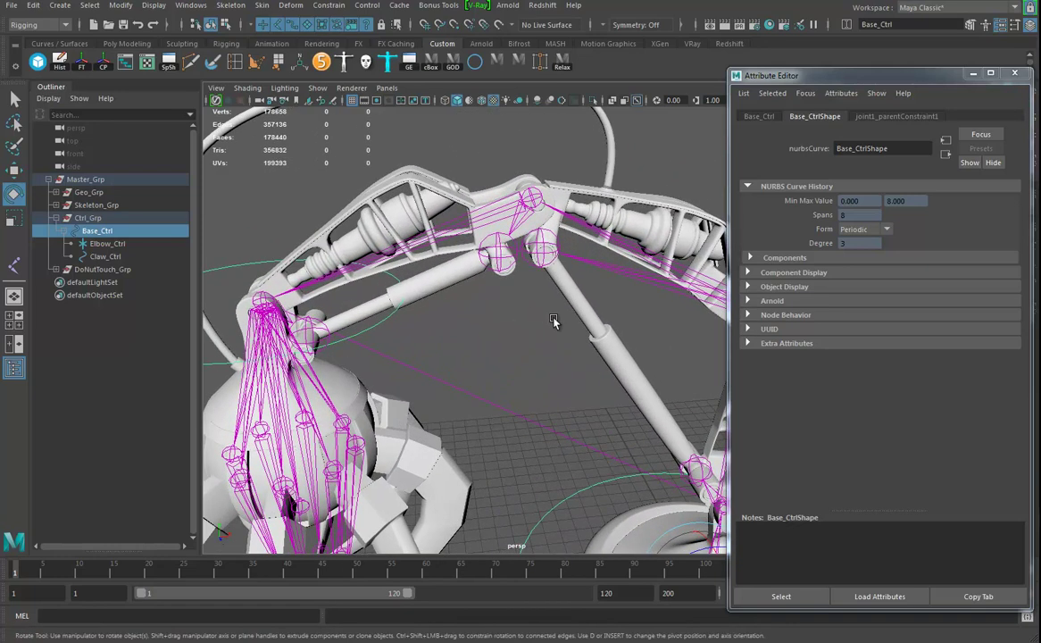
pyautogui.click(502, 260)
pyautogui.click(491, 370)
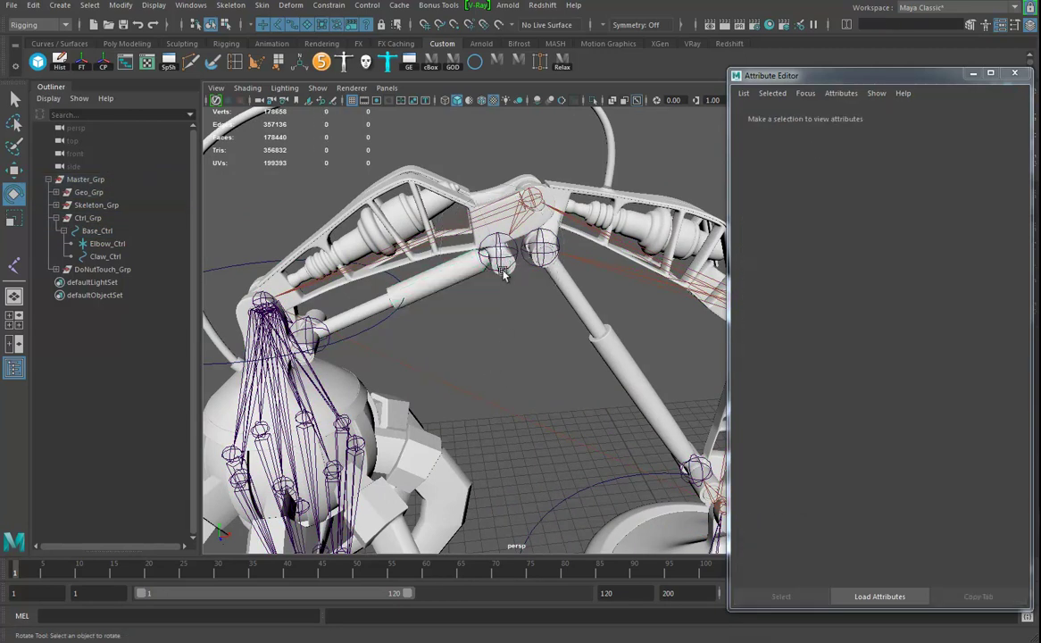
pyautogui.click(503, 265)
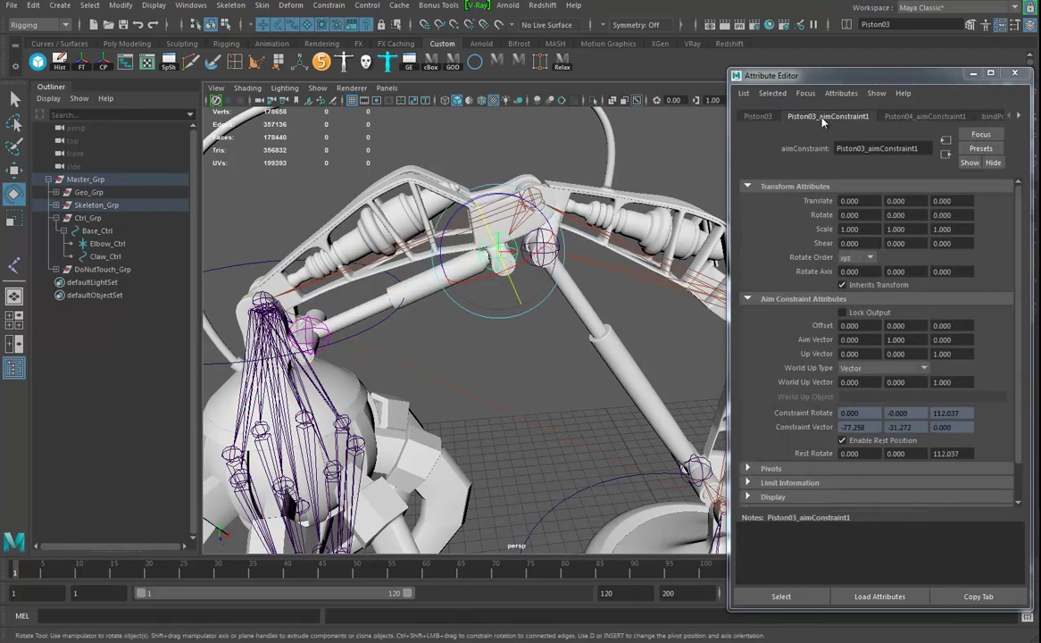
pyautogui.click(883, 368)
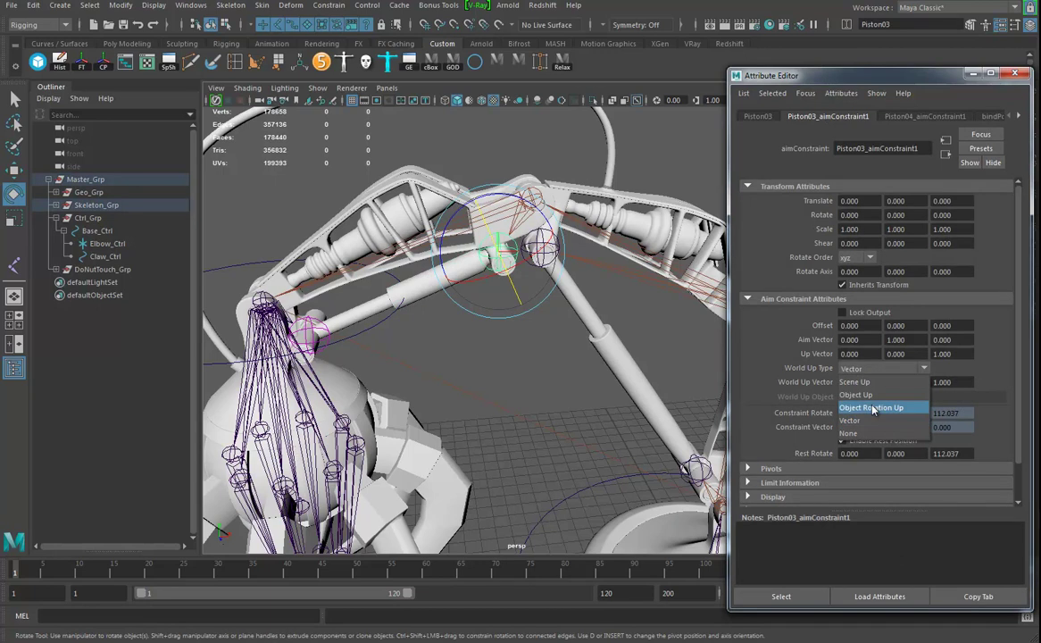
pyautogui.click(868, 407)
pyautogui.click(869, 398)
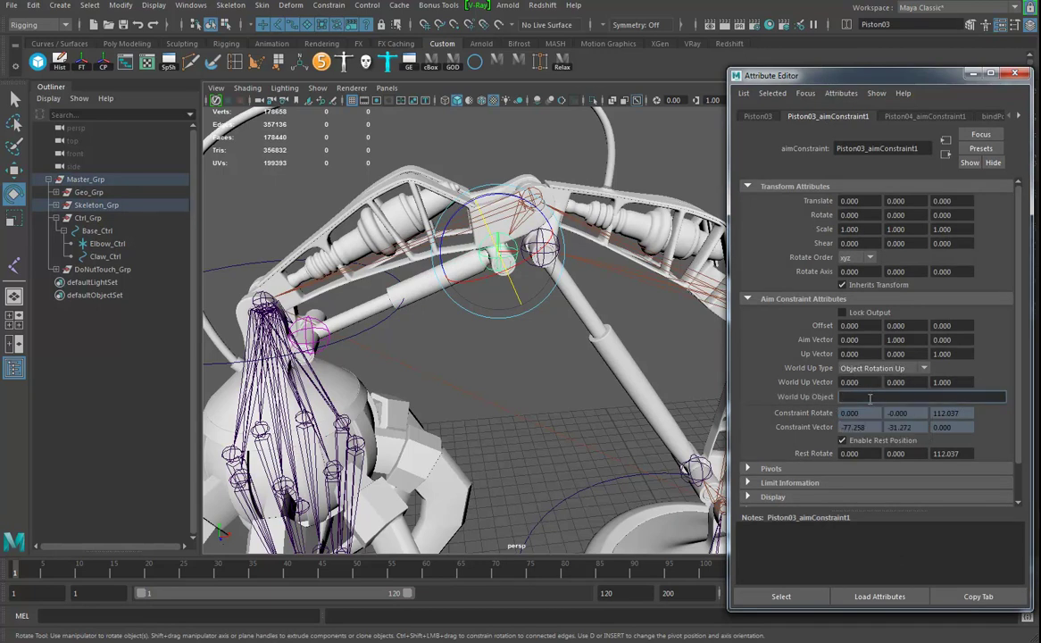
pyautogui.write('Elbow_Ctrl')
pyautogui.press('Return')
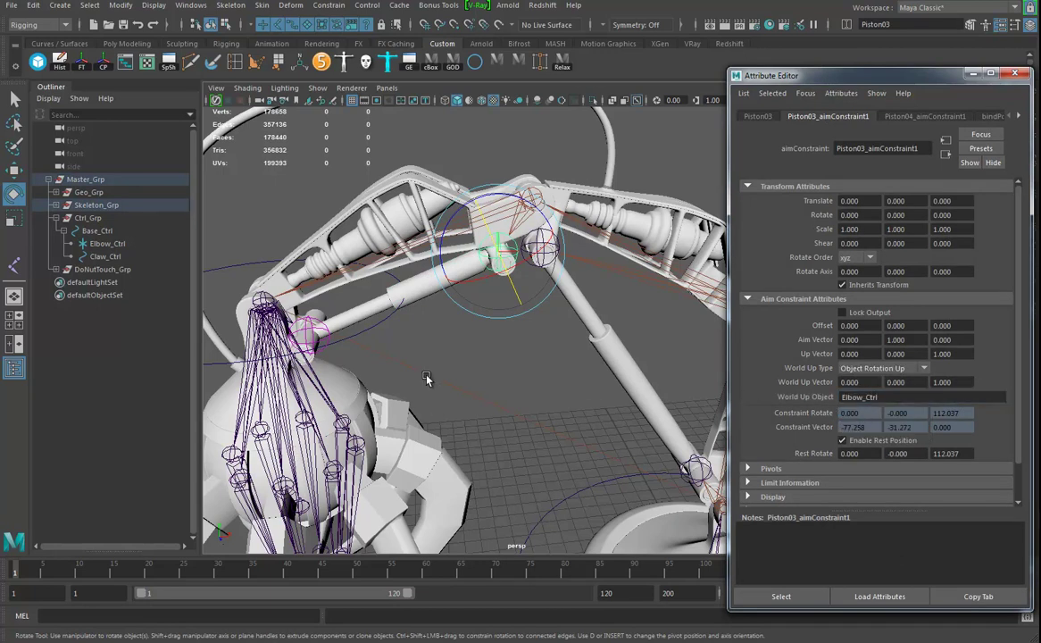
# Set the Piston04 aim constraint's world up type to Object Rotation Up with Elbow_Ctrl as world up object, and close the attributes window.
pyautogui.click(324, 326)
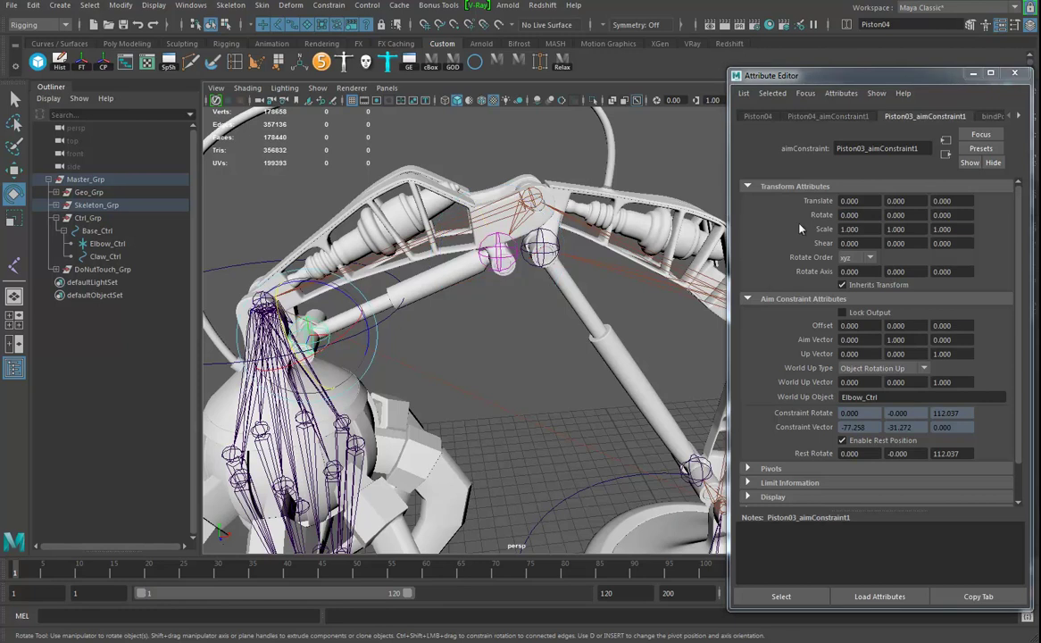
pyautogui.click(823, 117)
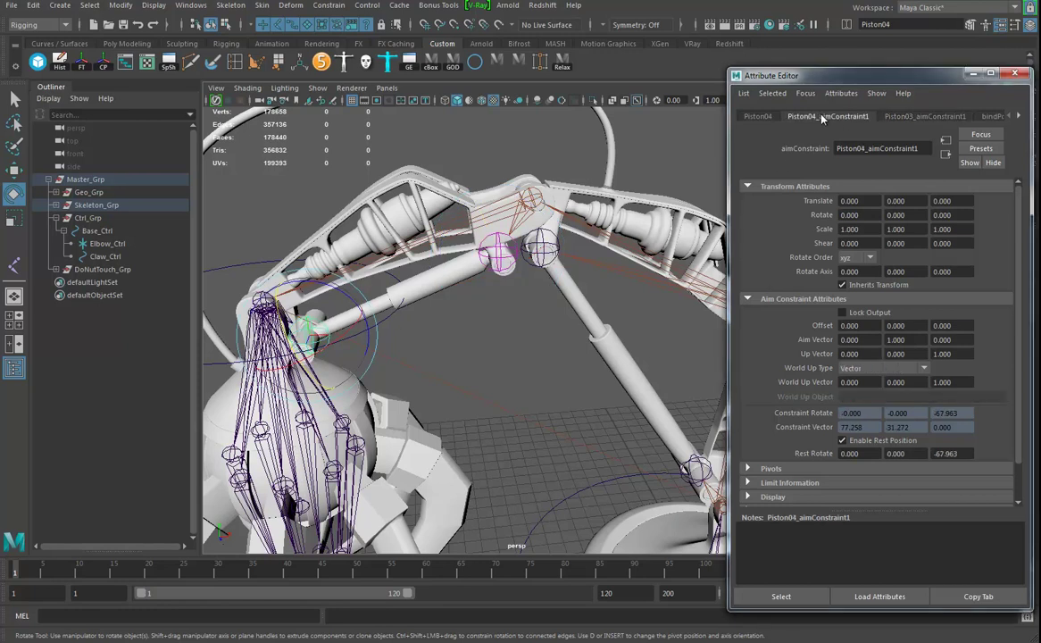
pyautogui.click(907, 367)
pyautogui.click(889, 393)
pyautogui.click(866, 396)
pyautogui.write('Elbow_Ctrl')
pyautogui.press('Return')
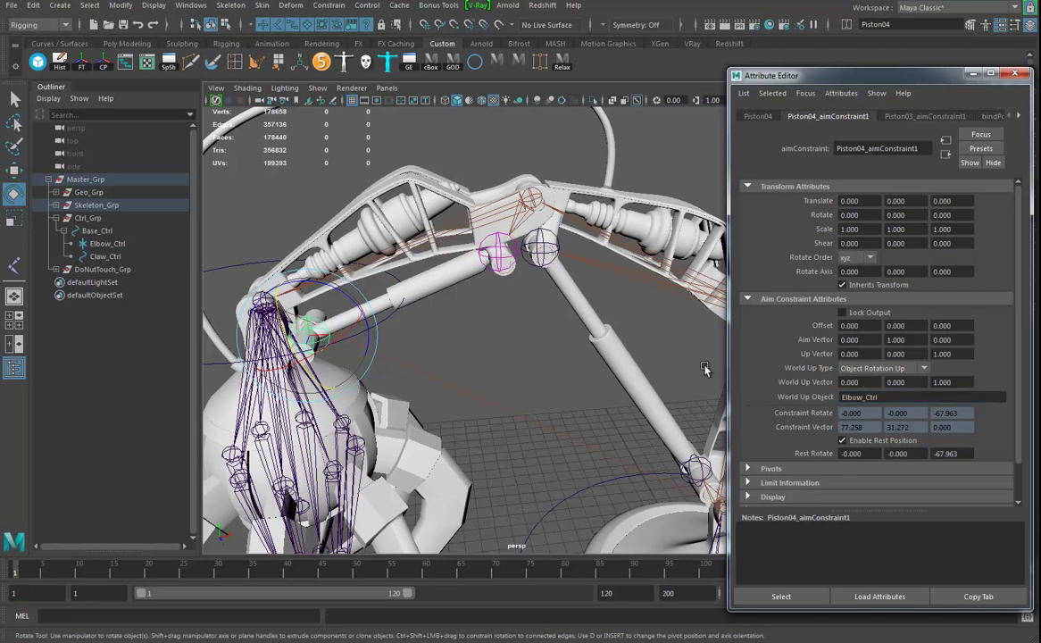
pyautogui.keyDown('alt'); pyautogui.moveTo(476, 321); pyautogui.dragTo(625, 259); pyautogui.keyUp('alt')
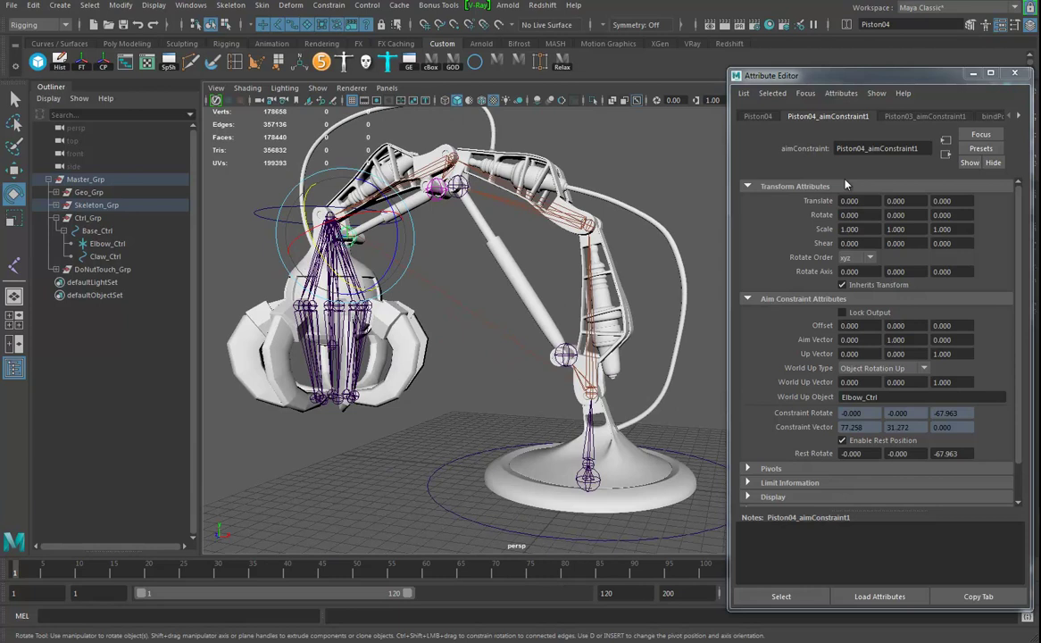
pyautogui.click(1019, 75)
# Test all the pistons by rotating Base_Ctrl freely on several axes, and undo the rotation.
pyautogui.keyDown('alt'); pyautogui.moveTo(724, 308); pyautogui.dragTo(732, 374); pyautogui.keyUp('alt')
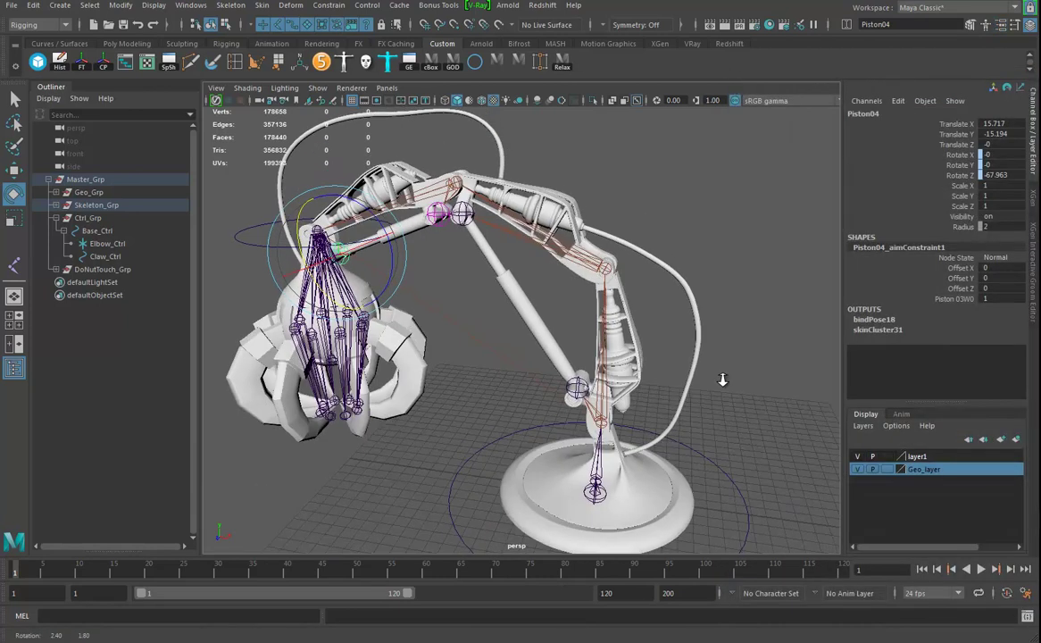
pyautogui.keyDown('alt'); pyautogui.moveTo(733, 374); pyautogui.dragTo(690, 525, button='right'); pyautogui.keyUp('alt')
pyautogui.click(639, 444)
pyautogui.moveTo(651, 448); pyautogui.dragTo(784, 490)
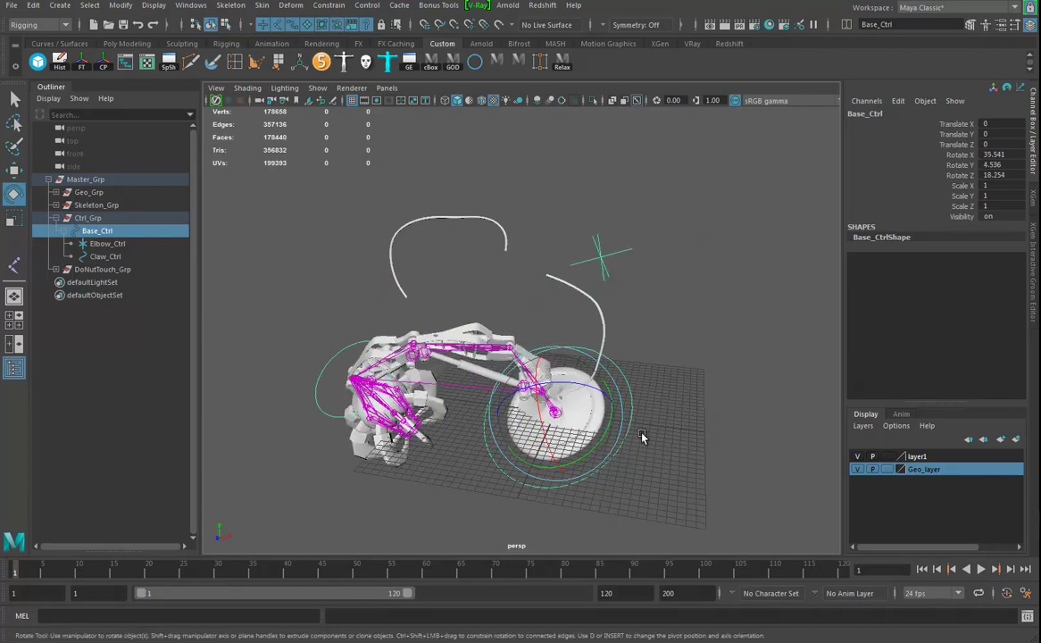
pyautogui.hotkey('ctrl', 'z')
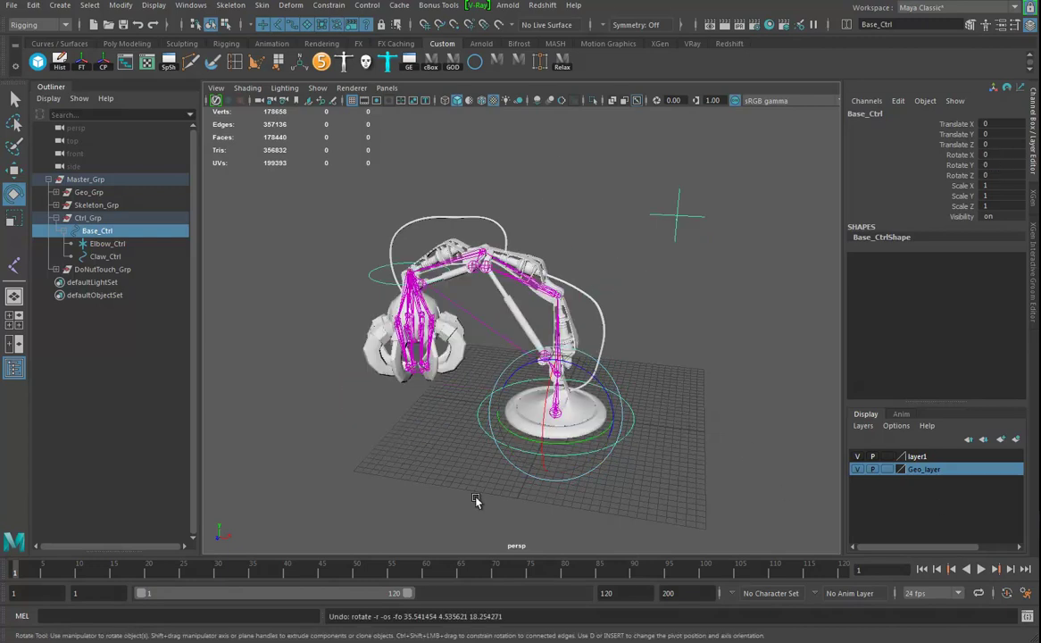
# Add Skeleton_Grp to a new display layer and name the layer Skeleton_Layer.
pyautogui.moveTo(470, 497); pyautogui.dragTo(644, 414)
pyautogui.press('Up')
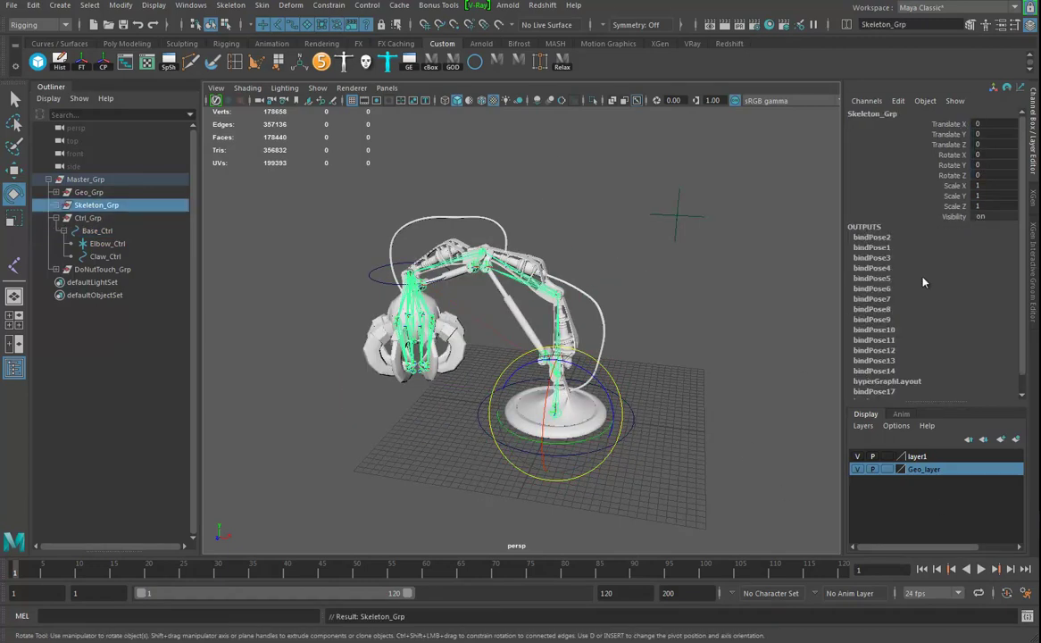
pyautogui.click(1018, 442)
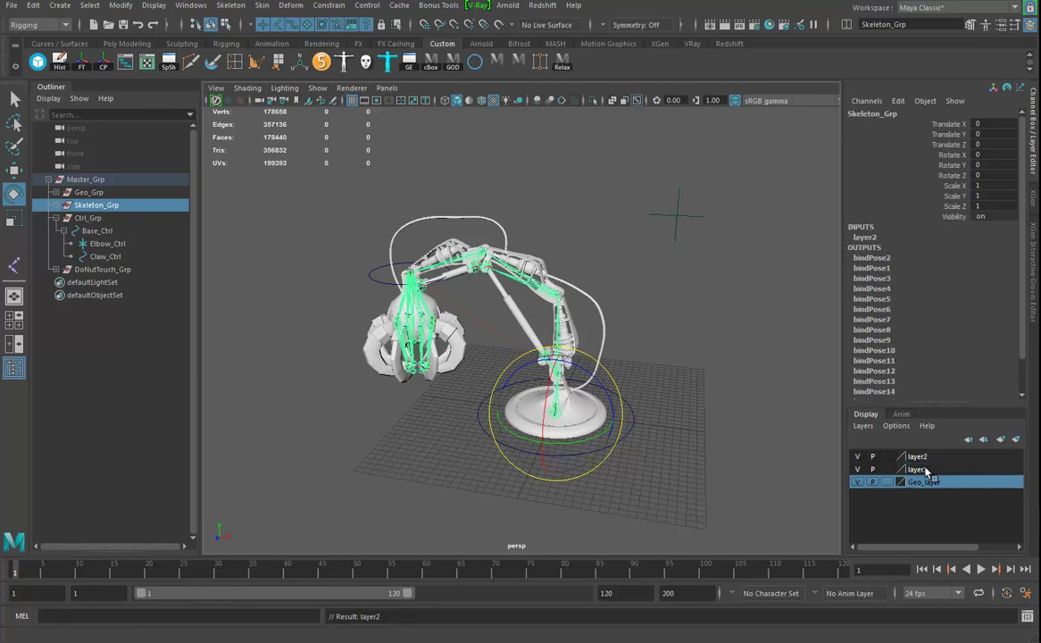
pyautogui.doubleClick(917, 458)
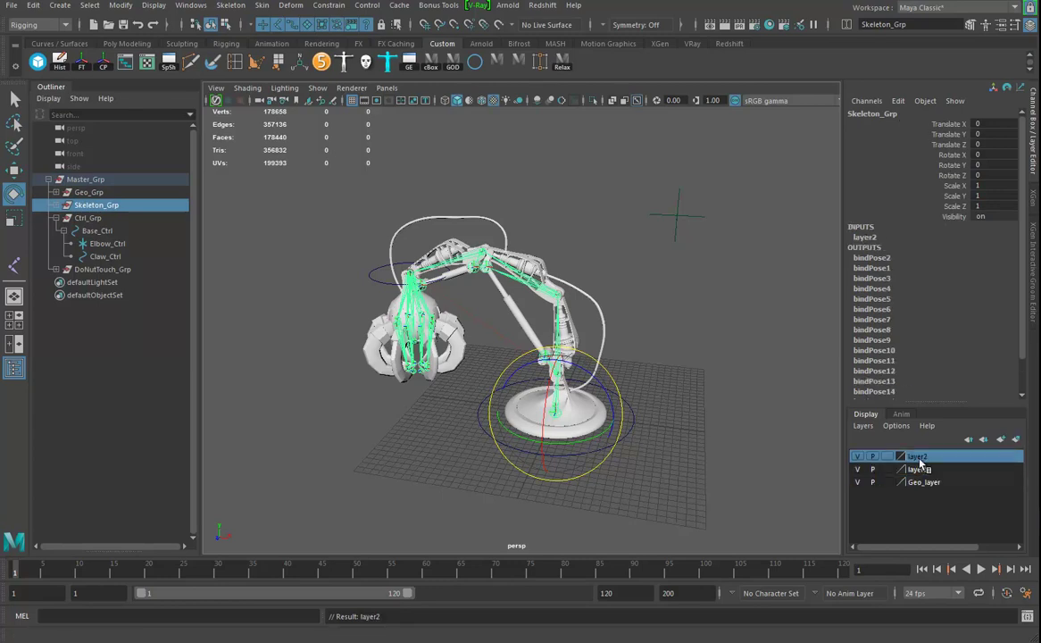
pyautogui.moveTo(518, 236); pyautogui.dragTo(374, 239)
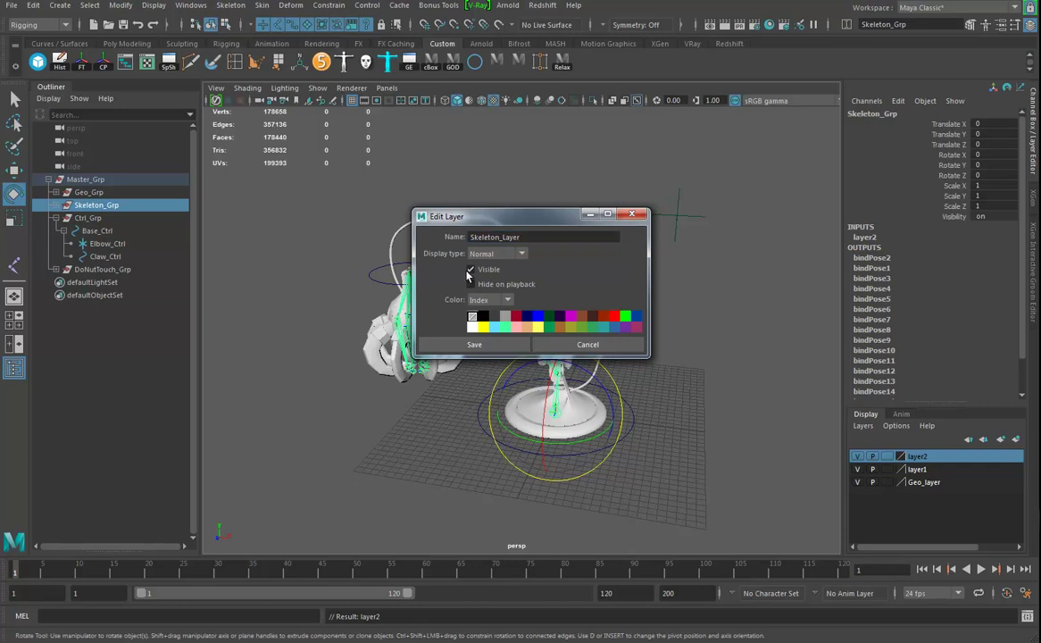
pyautogui.click(499, 347)
# Hide Skeleton_Layer so only the claw arm geometry and controls are displayed.
pyautogui.keyDown('alt'); pyautogui.moveTo(441, 343); pyautogui.dragTo(465, 346); pyautogui.keyUp('alt')
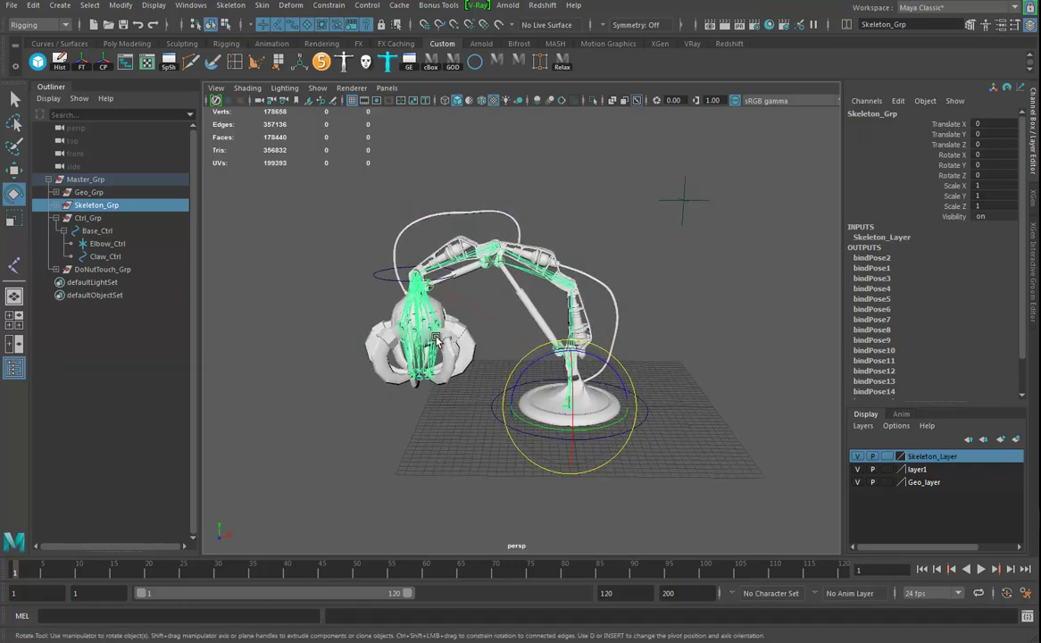
pyautogui.scroll(3, 463, 350)
pyautogui.keyDown('alt'); pyautogui.moveTo(478, 293); pyautogui.dragTo(474, 297); pyautogui.keyUp('alt')
pyautogui.click(858, 456)
# Test the rig with the skeleton hidden by rotating Base_Ctrl freely on several axes, and undo the rotation.
pyautogui.keyDown('alt'); pyautogui.moveTo(500, 391); pyautogui.dragTo(505, 393); pyautogui.keyUp('alt')
pyautogui.click(511, 405)
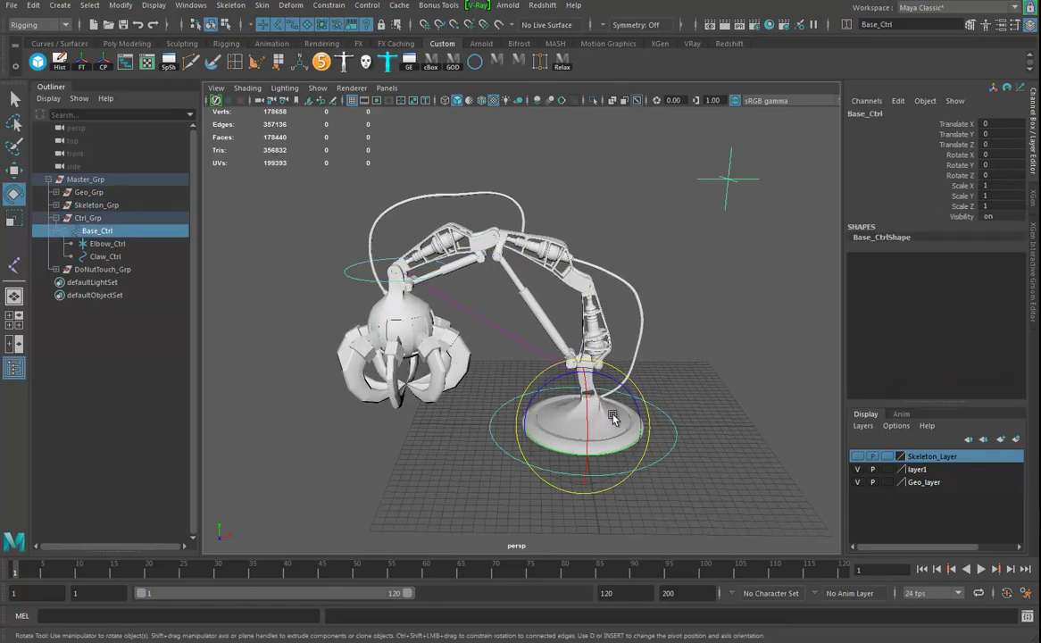
pyautogui.moveTo(568, 420); pyautogui.dragTo(587, 401)
pyautogui.hotkey('ctrl', 'z')
pyautogui.hotkey('ctrl', 'z')
pyautogui.hotkey('ctrl', 'z')
pyautogui.hotkey('ctrl', 'z')
pyautogui.hotkey('ctrl', 'z')
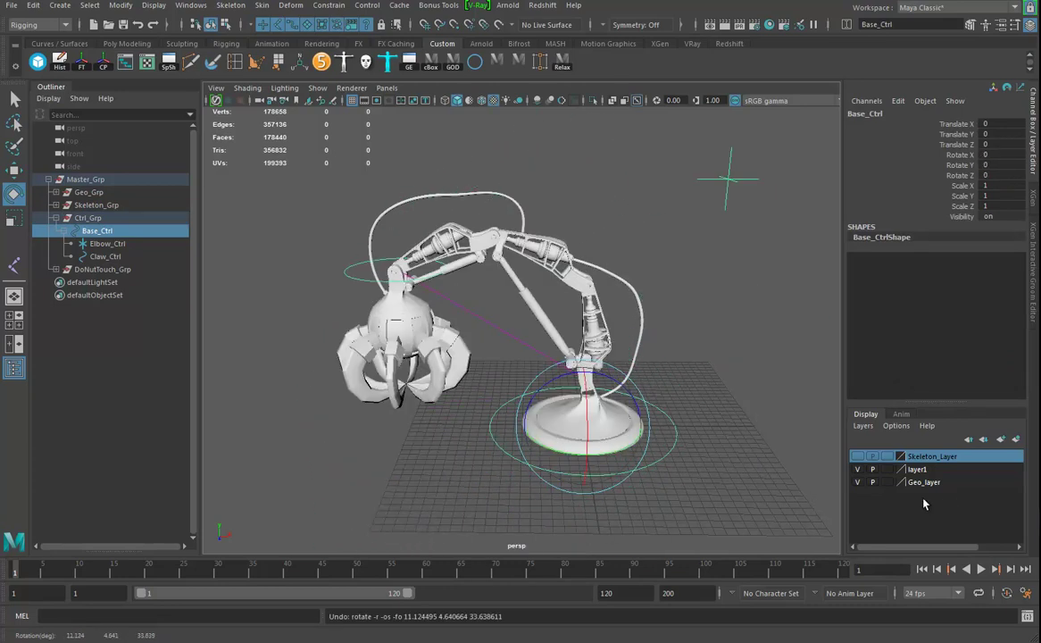
# Delete the layer1 display layer, and select each of the two hanging cable surfaces.
pyautogui.rightClick(911, 471)
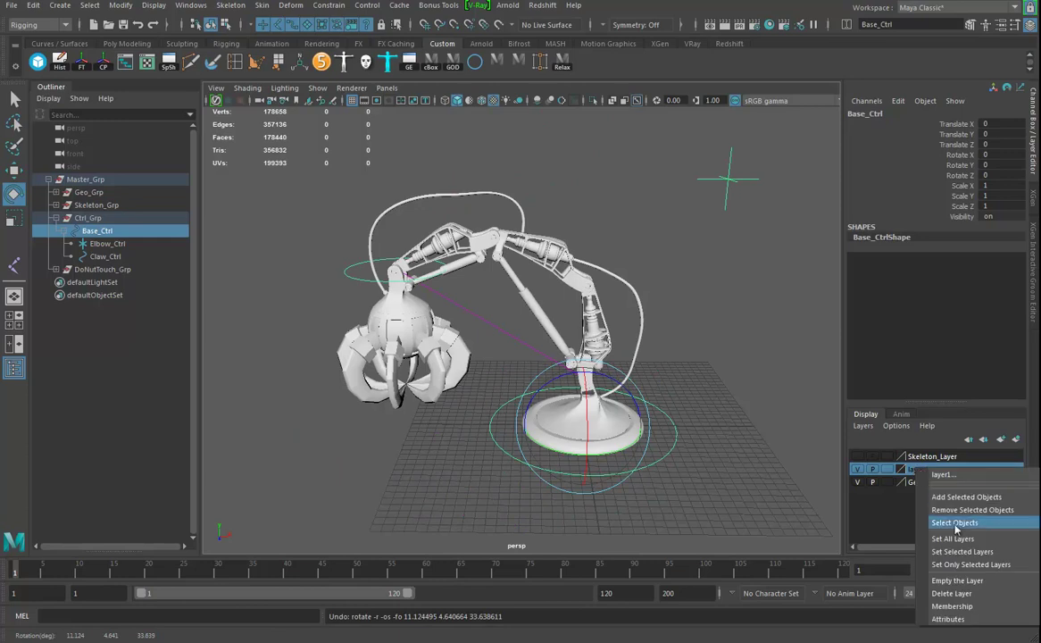
pyautogui.click(954, 593)
pyautogui.keyDown('alt'); pyautogui.moveTo(700, 345); pyautogui.dragTo(633, 308); pyautogui.keyUp('alt')
pyautogui.click(634, 304)
pyautogui.click(470, 189)
pyautogui.keyDown('alt'); pyautogui.moveTo(481, 320); pyautogui.dragTo(536, 335); pyautogui.keyUp('alt')
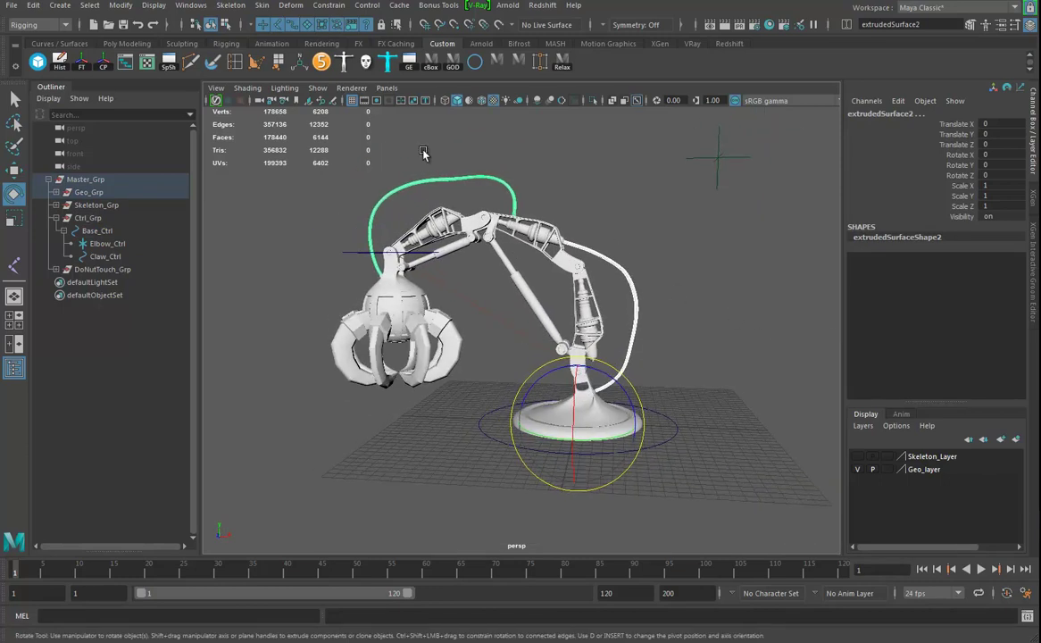
# Save the scene under the new name Clawe17_SetDriven as Maya ASCII in the project's scenes folder.
pyautogui.click(12, 5)
pyautogui.click(49, 69)
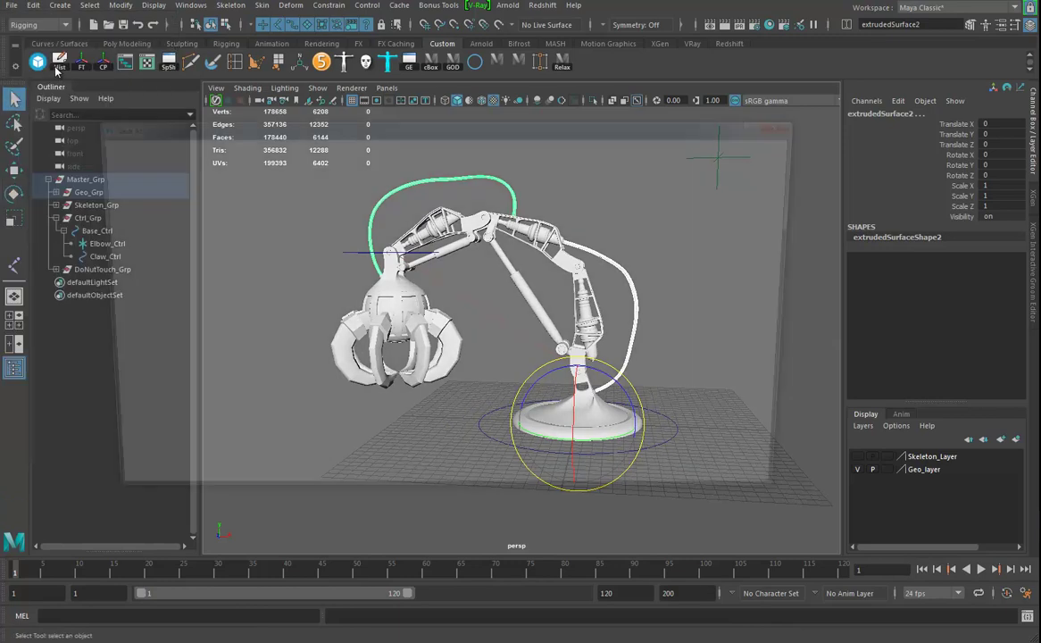
pyautogui.click(230, 368)
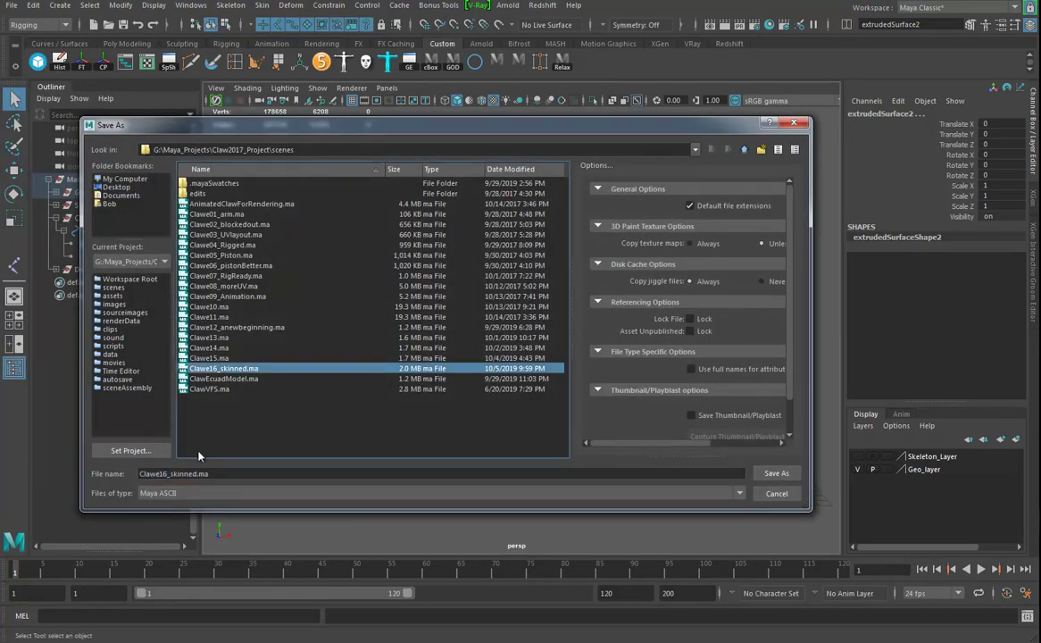
pyautogui.moveTo(210, 475); pyautogui.dragTo(164, 474)
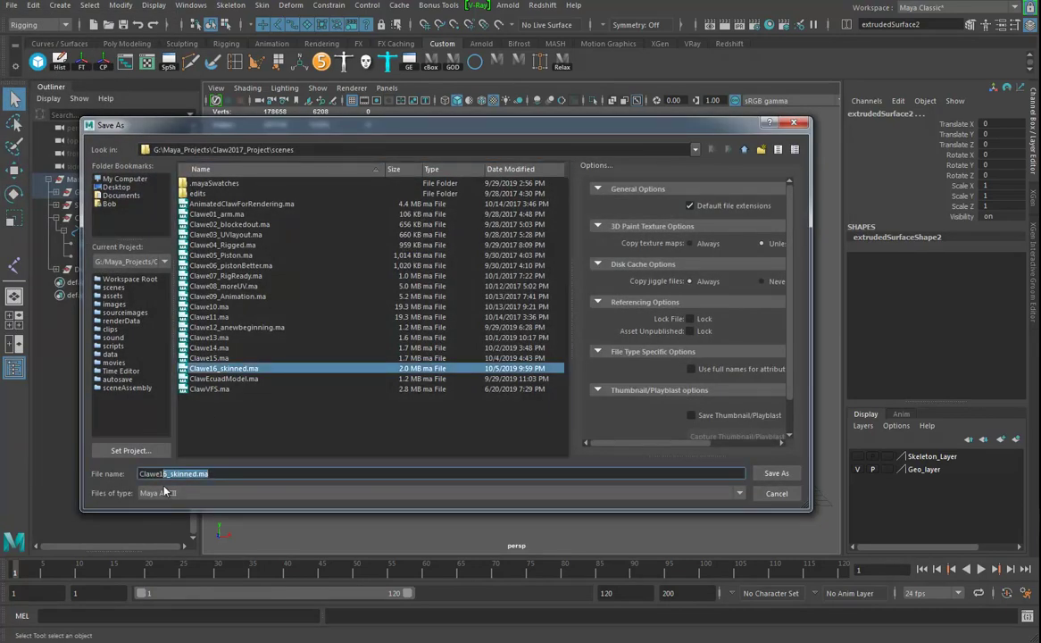
pyautogui.write('7')
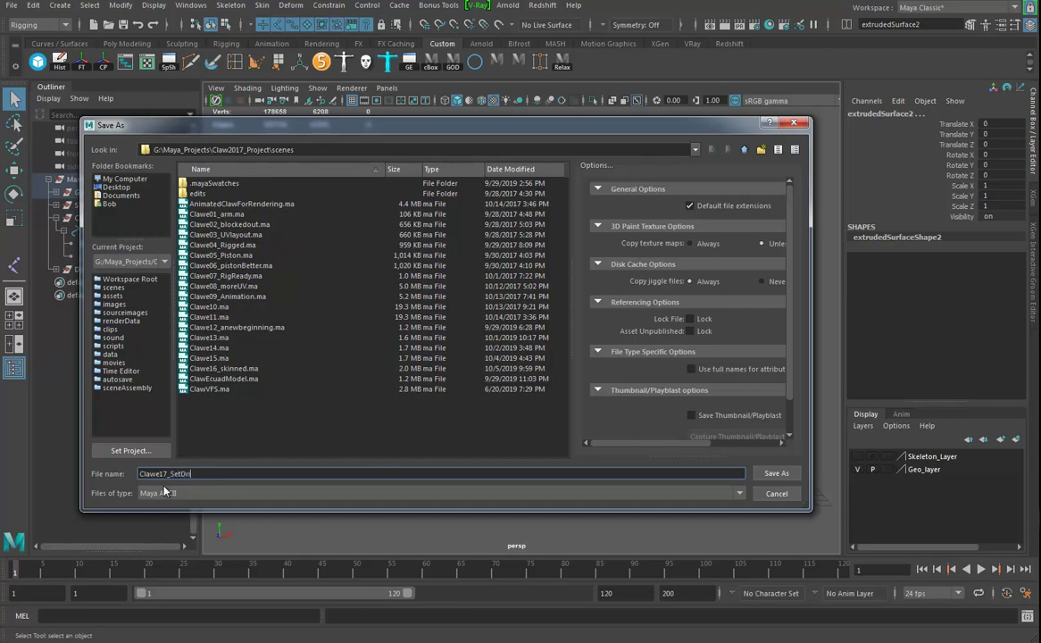
pyautogui.write('en')
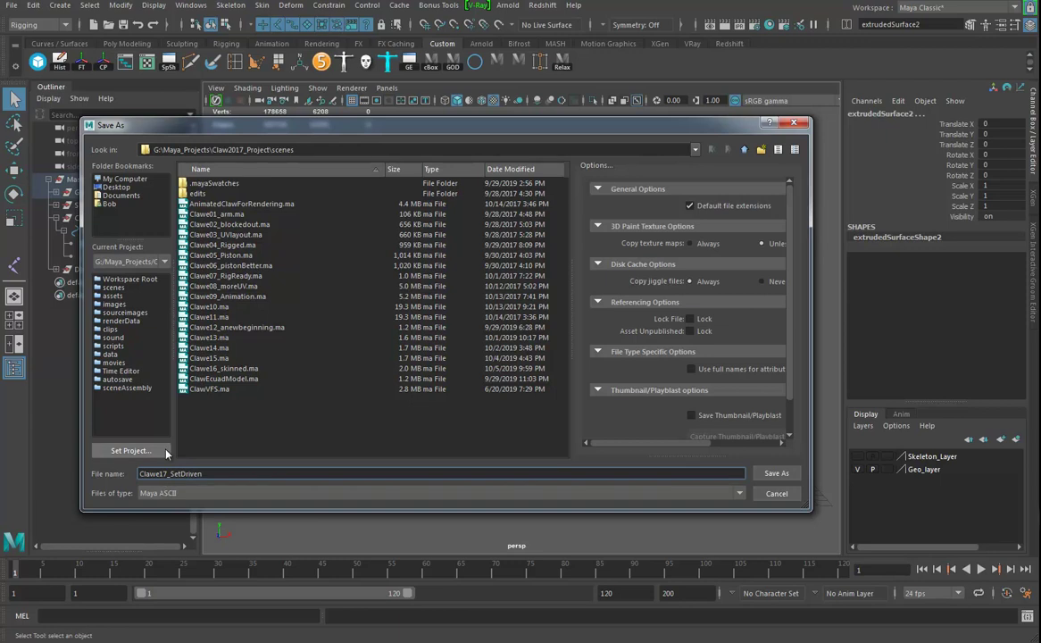
pyautogui.click(774, 474)
pyautogui.click(589, 337)
# Select the cable running from the base to the upper arm, and show it enlarged in the front view.
pyautogui.keyDown('alt'); pyautogui.moveTo(420, 367); pyautogui.dragTo(485, 346); pyautogui.keyUp('alt')
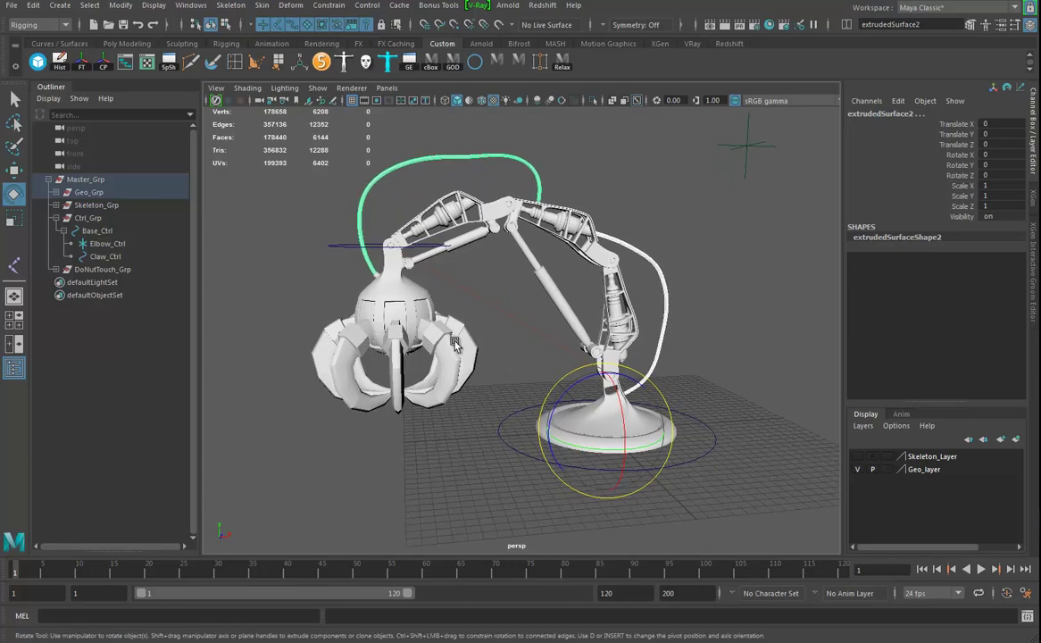
pyautogui.keyDown('alt'); pyautogui.moveTo(690, 335); pyautogui.dragTo(661, 364); pyautogui.keyUp('alt')
pyautogui.click(659, 338)
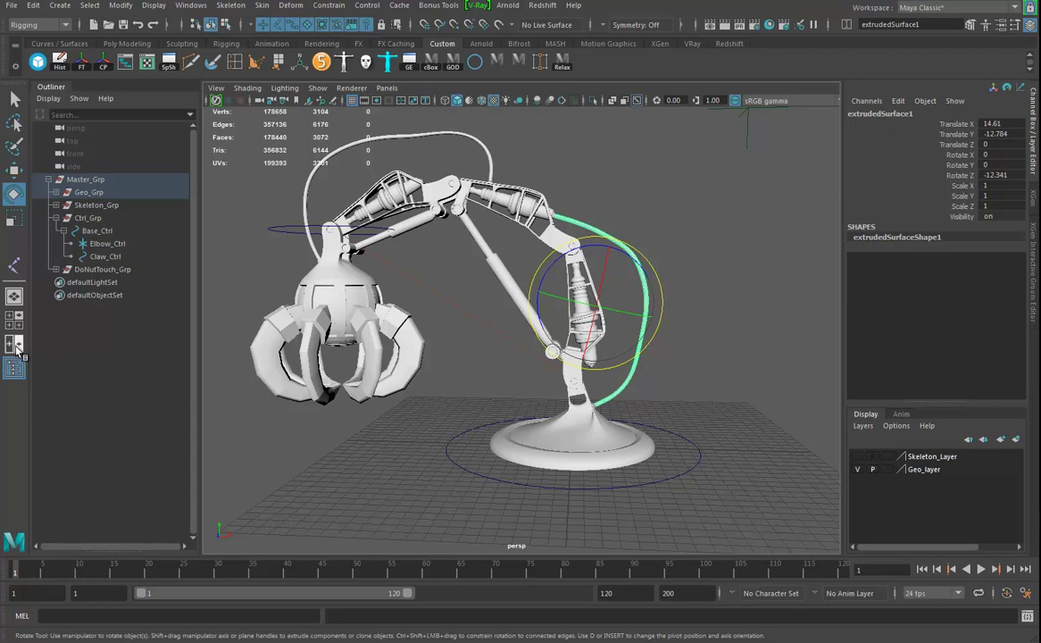
pyautogui.click(15, 348)
pyautogui.press('space')
pyautogui.keyDown('alt'); pyautogui.moveTo(588, 381); pyautogui.dragTo(256, 380, button='right'); pyautogui.keyUp('alt')
pyautogui.keyDown('alt'); pyautogui.moveTo(534, 399); pyautogui.dragTo(411, 329, button='middle'); pyautogui.keyUp('alt')
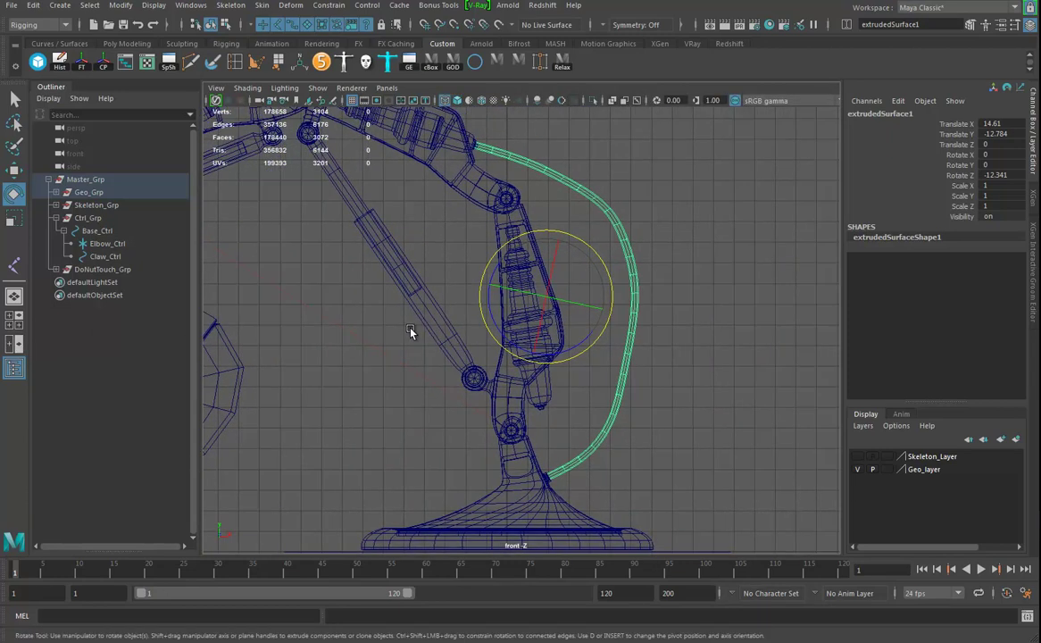
# Create a chain of 17 evenly spaced joints along the cable, from the base up to its attachment on the arm.
pyautogui.click(231, 5)
pyautogui.click(265, 40)
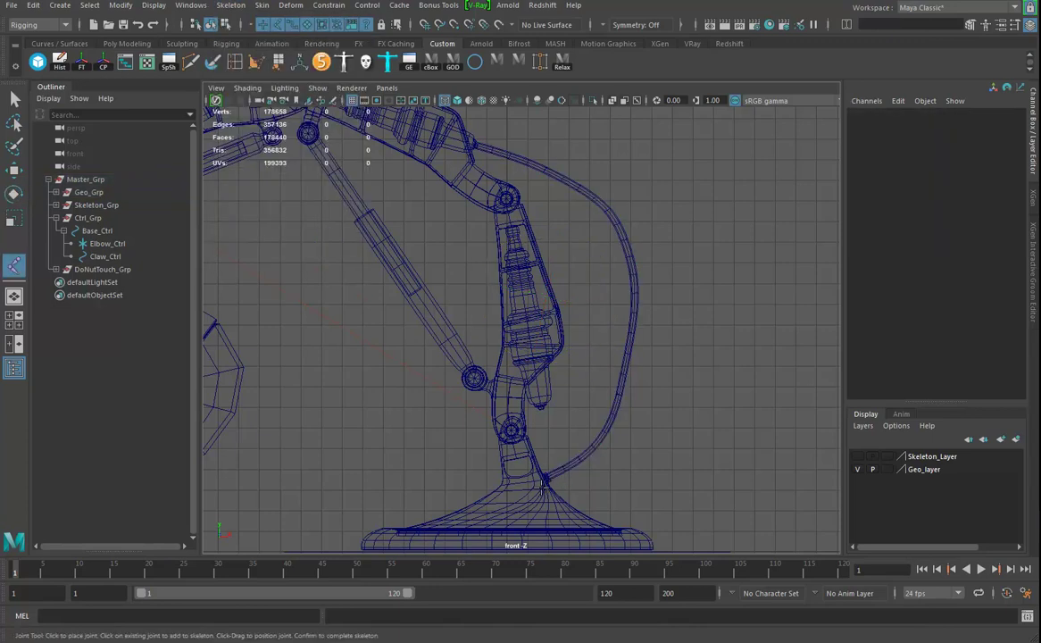
pyautogui.keyDown('alt'); pyautogui.moveTo(543, 478); pyautogui.dragTo(604, 504, button='right'); pyautogui.keyUp('alt')
pyautogui.keyDown('alt'); pyautogui.moveTo(605, 505); pyautogui.dragTo(565, 496, button='middle'); pyautogui.keyUp('alt')
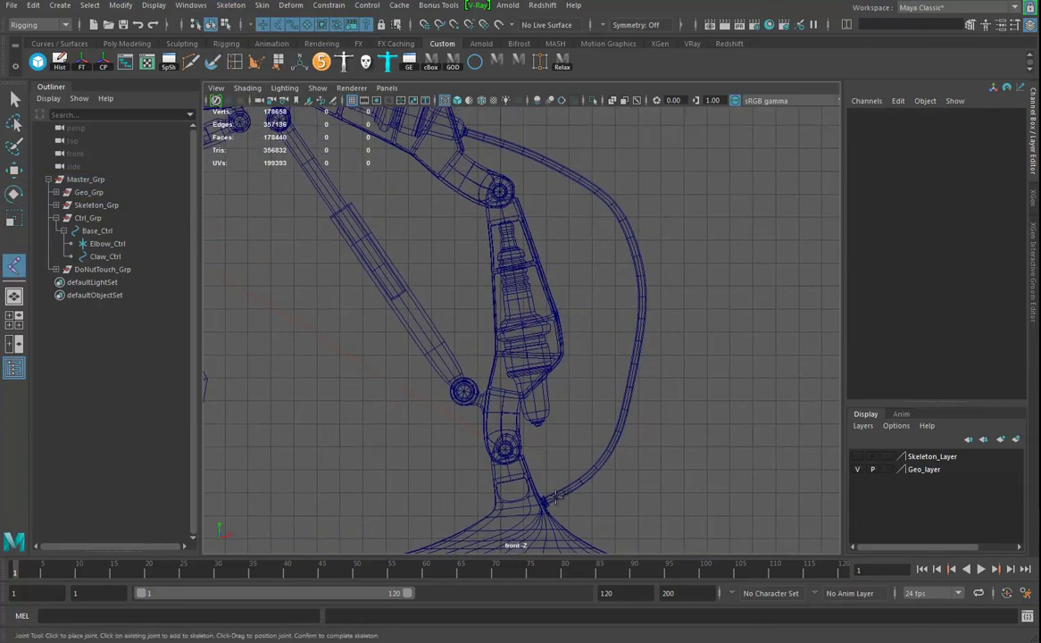
pyautogui.click(541, 506)
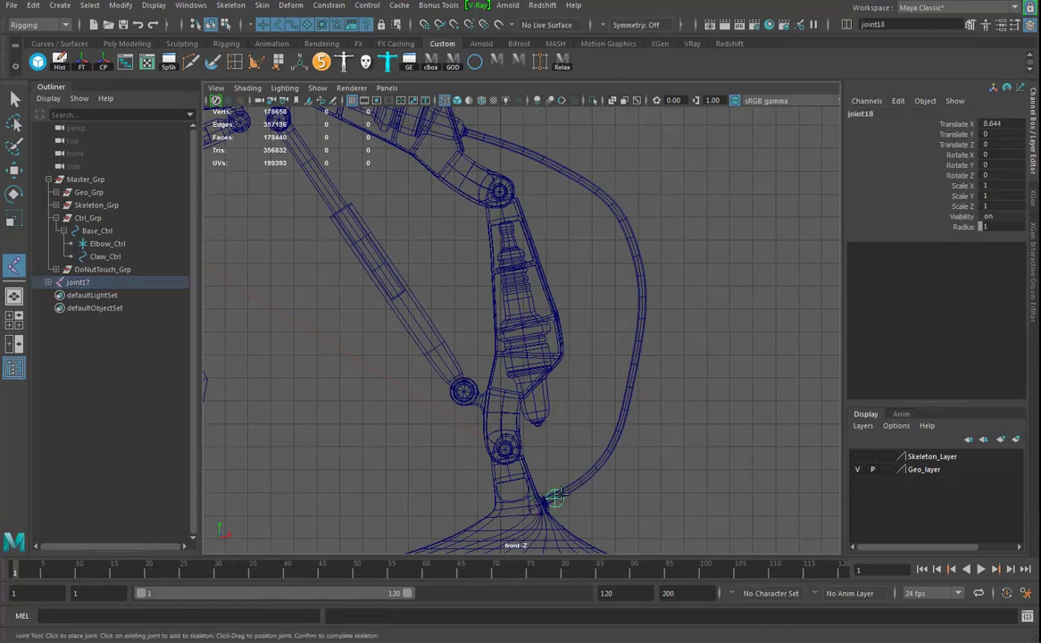
pyautogui.click(581, 483)
pyautogui.click(610, 445)
pyautogui.click(624, 416)
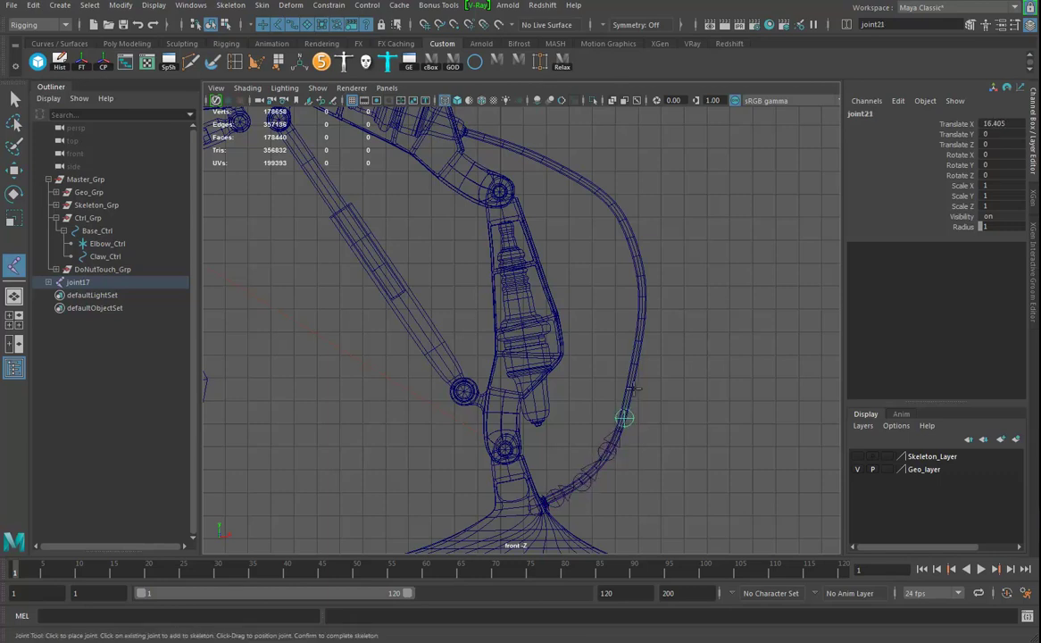
pyautogui.click(632, 375)
pyautogui.click(641, 341)
pyautogui.click(642, 306)
pyautogui.click(637, 269)
pyautogui.click(630, 235)
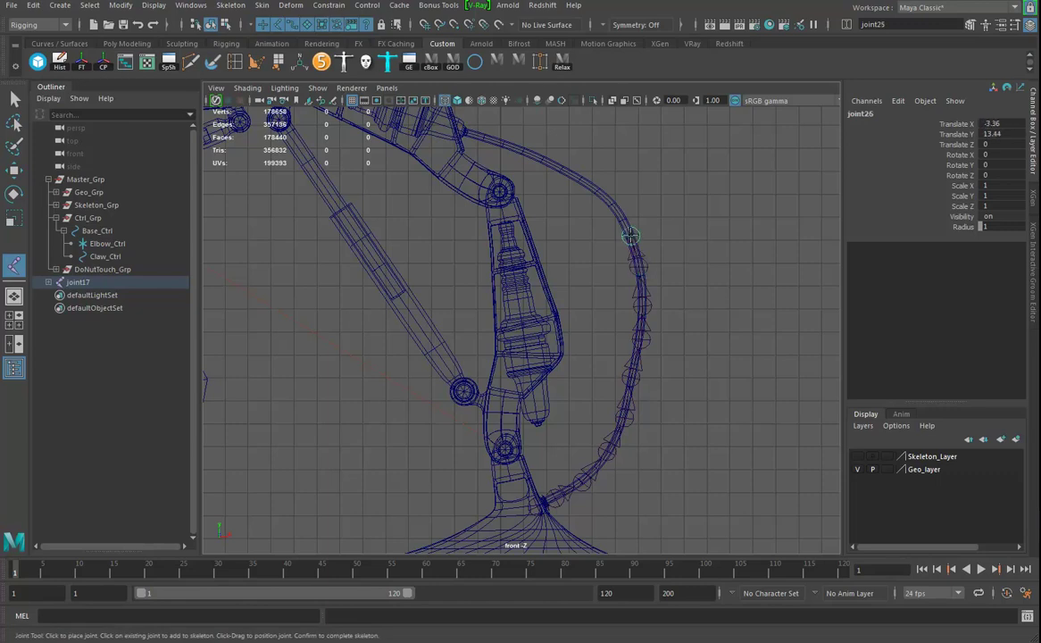
pyautogui.click(616, 207)
pyautogui.click(593, 186)
pyautogui.click(569, 169)
pyautogui.click(540, 159)
pyautogui.click(515, 148)
pyautogui.keyDown('alt'); pyautogui.moveTo(508, 208); pyautogui.dragTo(536, 272, button='middle'); pyautogui.keyUp('alt')
pyautogui.click(519, 202)
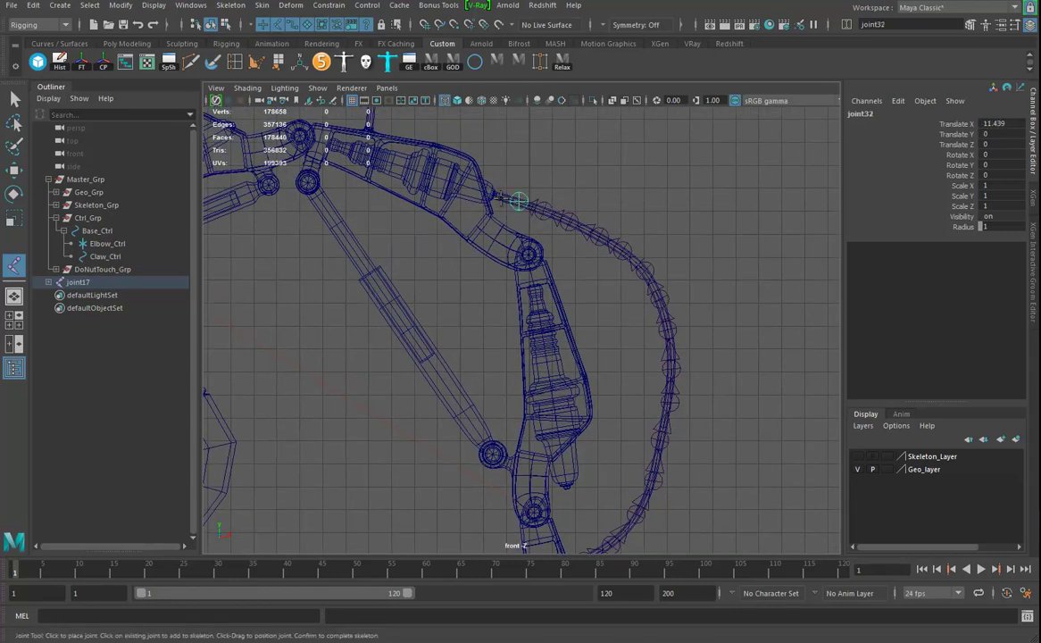
pyautogui.click(480, 194)
pyautogui.moveTo(634, 346)
pyautogui.keyDown('alt'); pyautogui.mouseDown(button='middle')
pyautogui.moveTo(646, 311)
pyautogui.moveTo(626, 334)
pyautogui.mouseUp(button='middle'); pyautogui.keyUp('alt')
pyautogui.press('Return')
pyautogui.press('e')
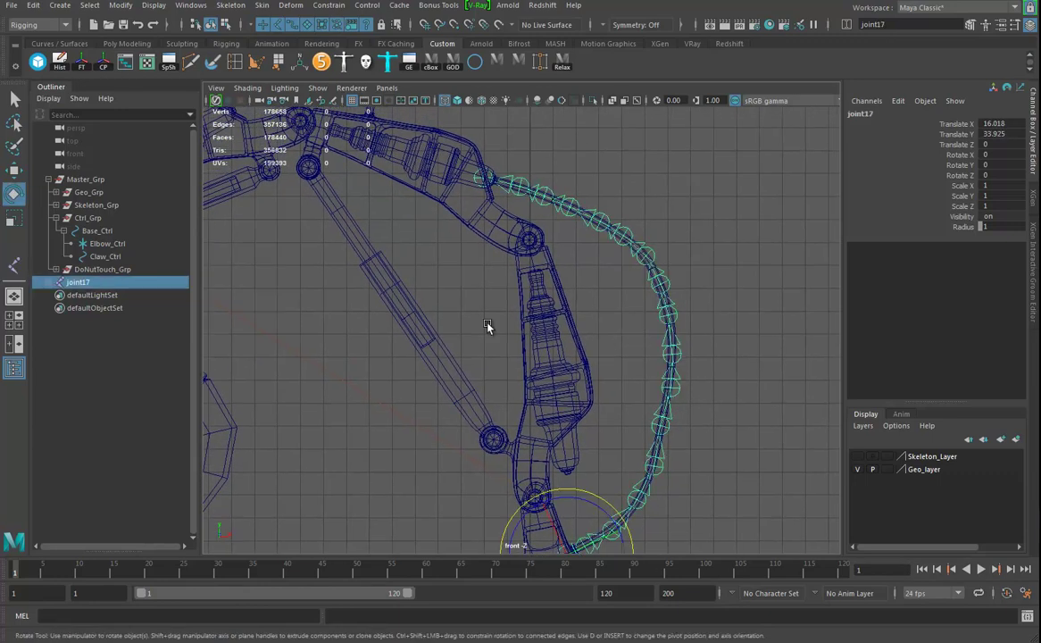
# Expand the cable's joint chain fully and rename all its joints with the base name Cable1_JNT.
pyautogui.click(49, 283)
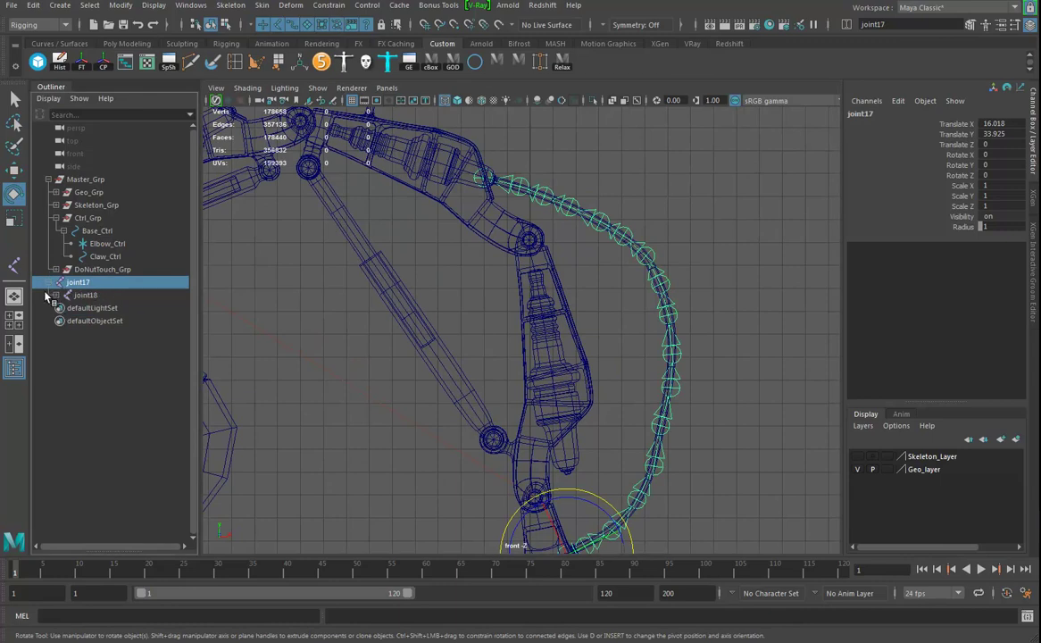
pyautogui.click(49, 282)
pyautogui.keyDown('shift'); pyautogui.click(49, 283); pyautogui.keyUp('shift')
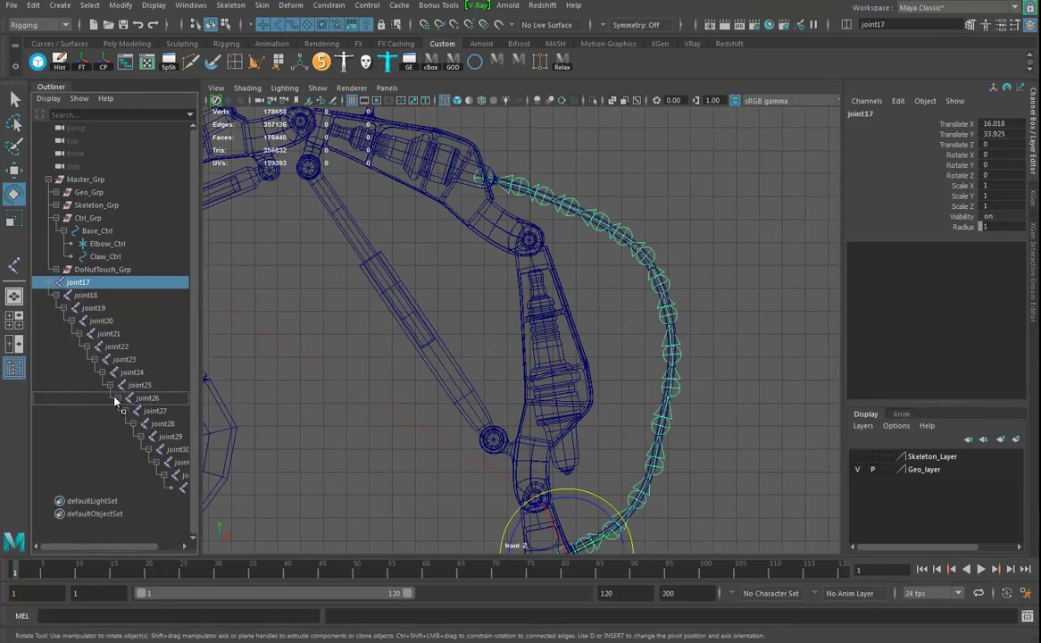
pyautogui.moveTo(78, 288); pyautogui.dragTo(188, 493)
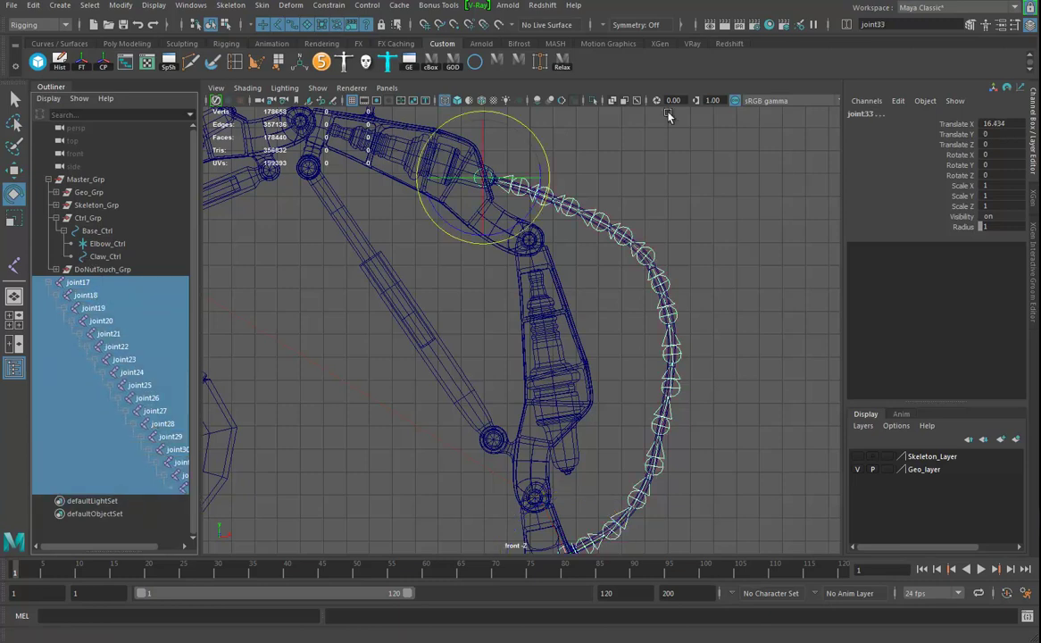
pyautogui.click(847, 24)
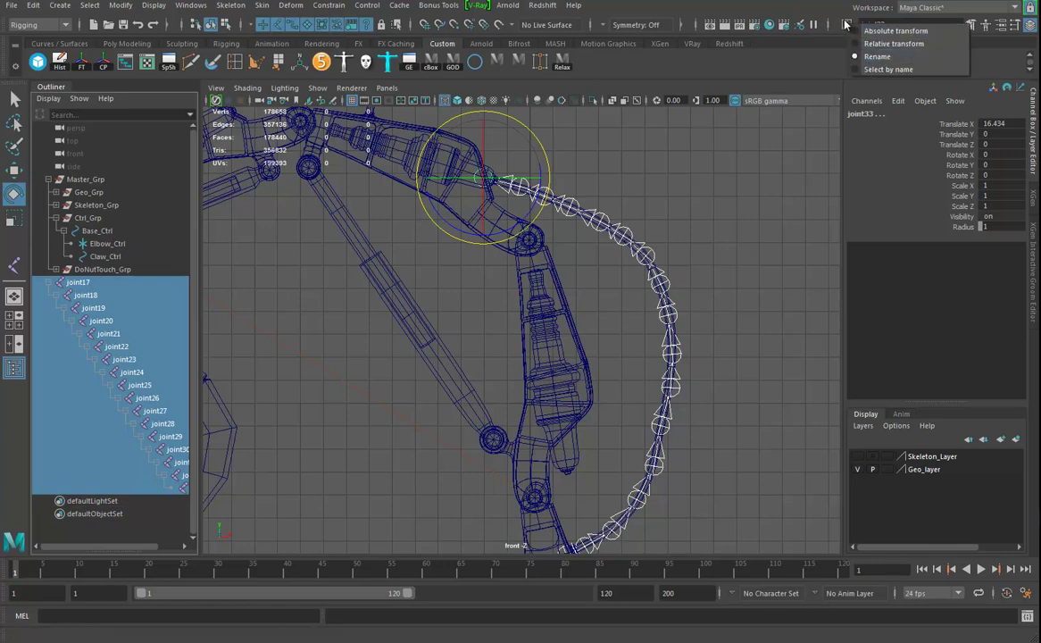
pyautogui.click(844, 20)
pyautogui.click(829, 4)
pyautogui.click(866, 24)
pyautogui.write('c')
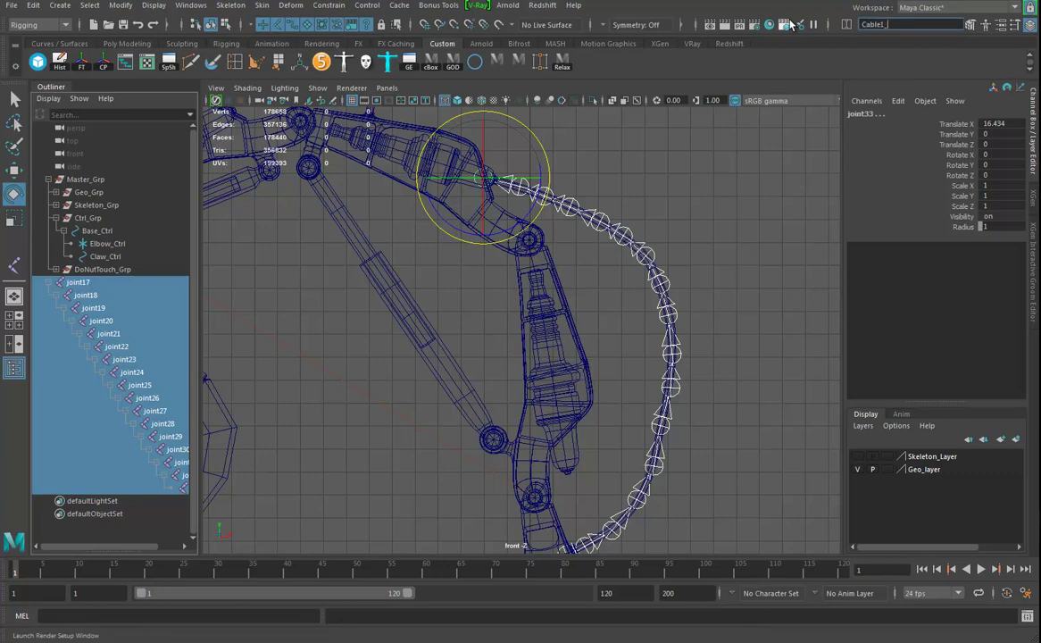
pyautogui.press('Return')
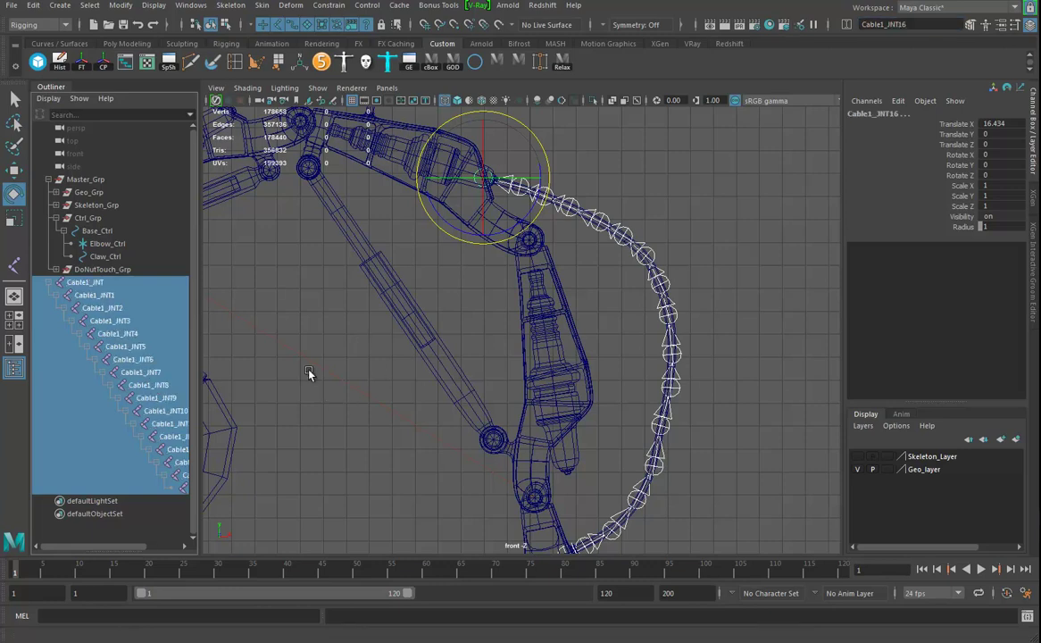
# Clear the joint selection and activate the IK Handle tool with the Rotate-Plane Solver.
pyautogui.keyDown('alt'); pyautogui.moveTo(769, 399); pyautogui.dragTo(755, 373, button='middle'); pyautogui.keyUp('alt')
pyautogui.keyDown('alt'); pyautogui.moveTo(732, 363); pyautogui.dragTo(635, 369, button='right'); pyautogui.keyUp('alt')
pyautogui.click(712, 335)
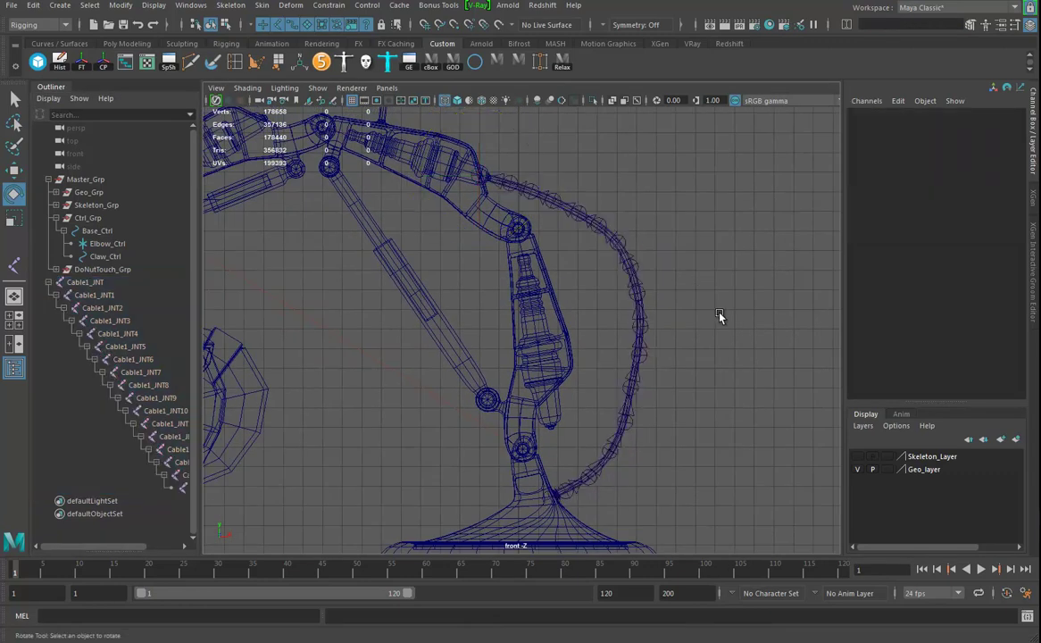
pyautogui.click(229, 5)
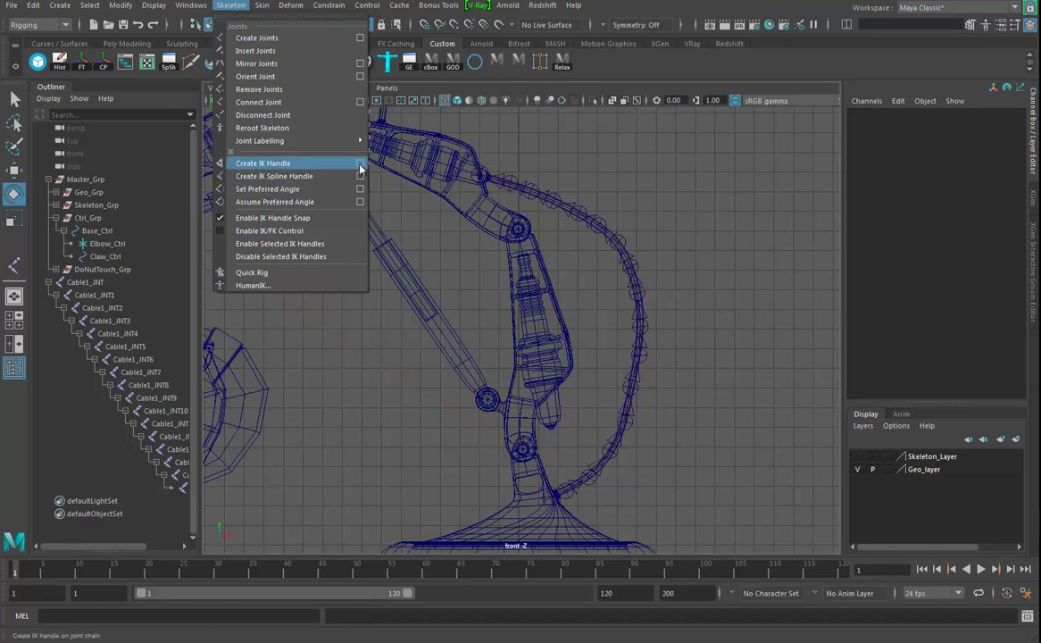
pyautogui.click(360, 163)
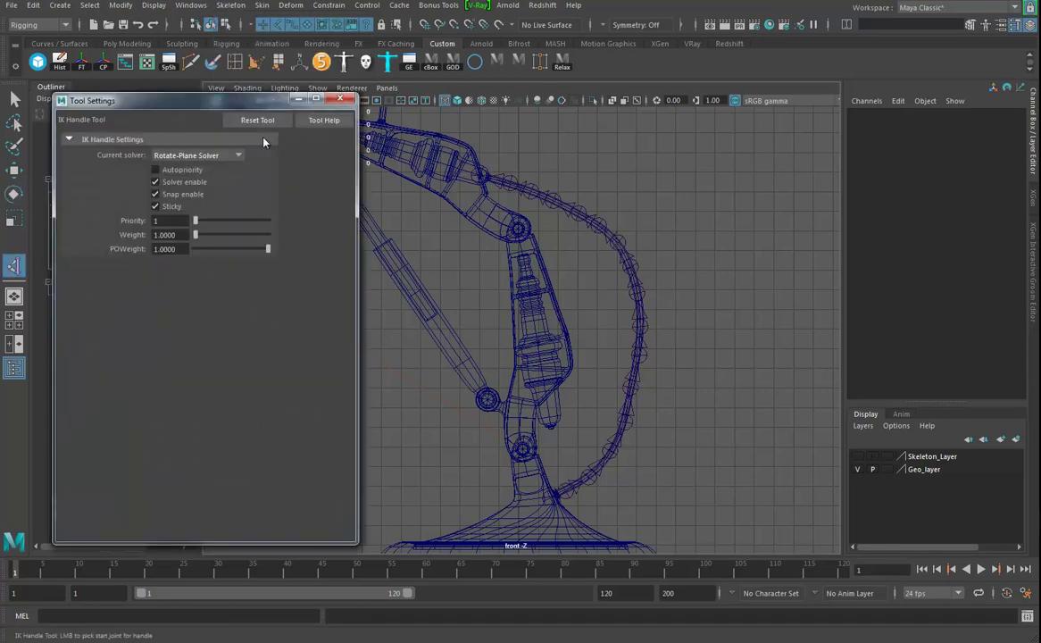
pyautogui.click(339, 99)
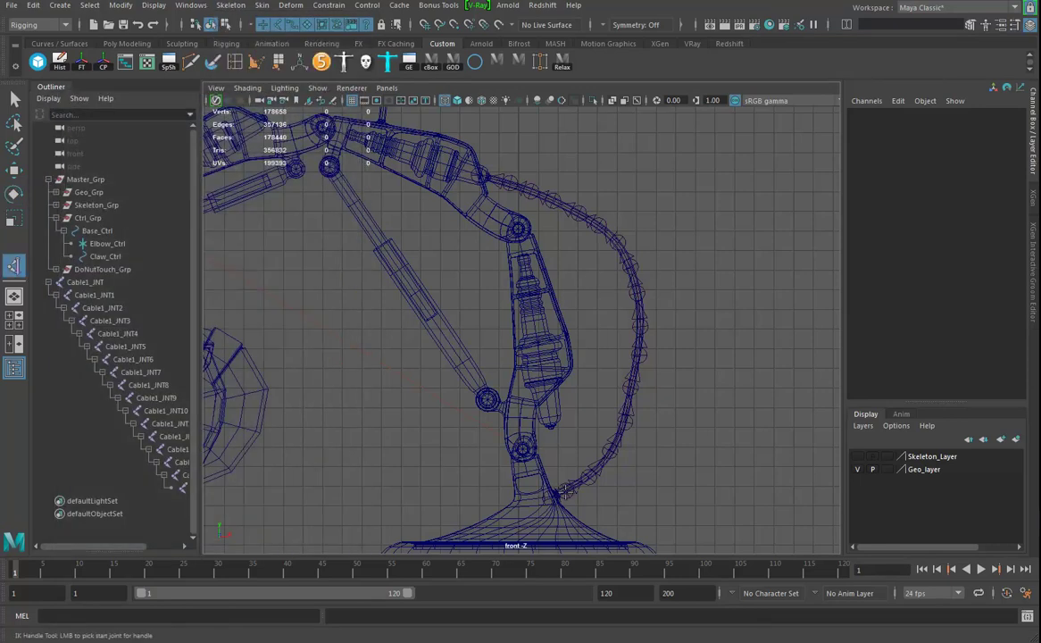
pyautogui.click(568, 488)
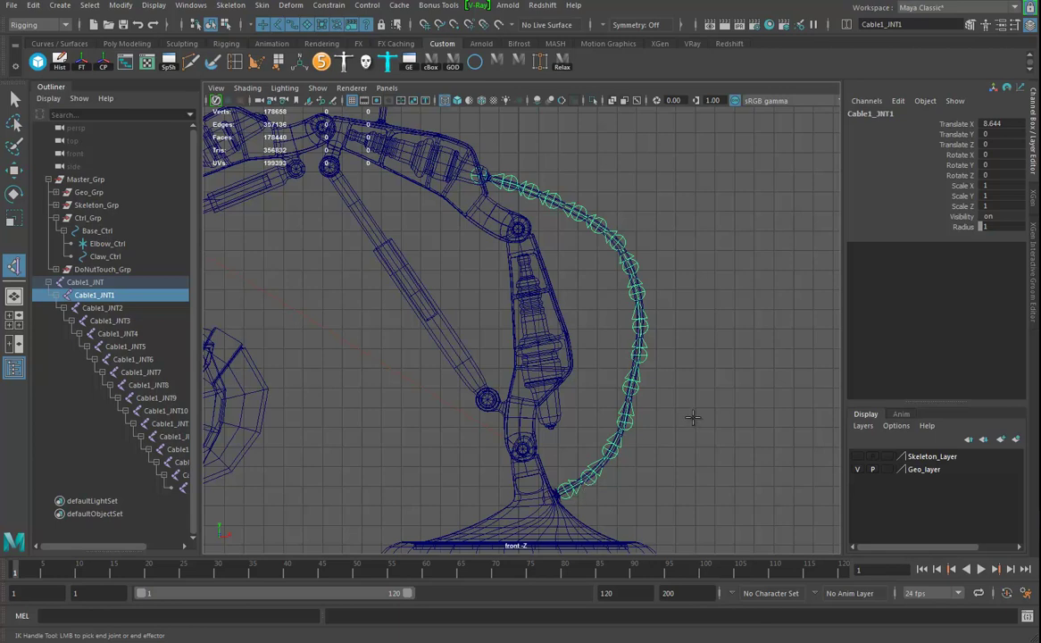
pyautogui.click(14, 170)
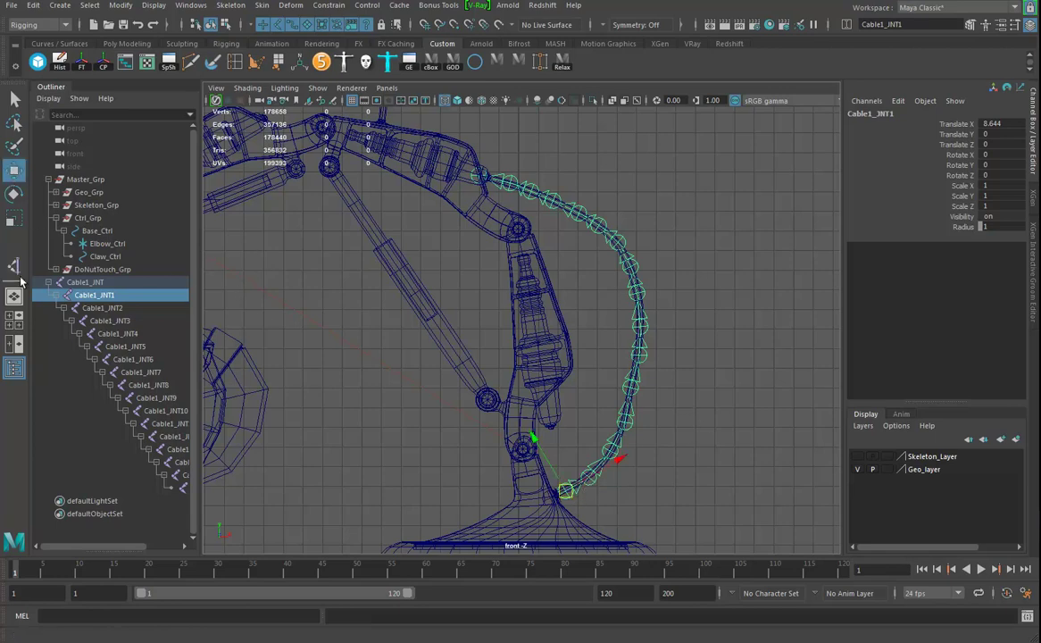
pyautogui.click(340, 415)
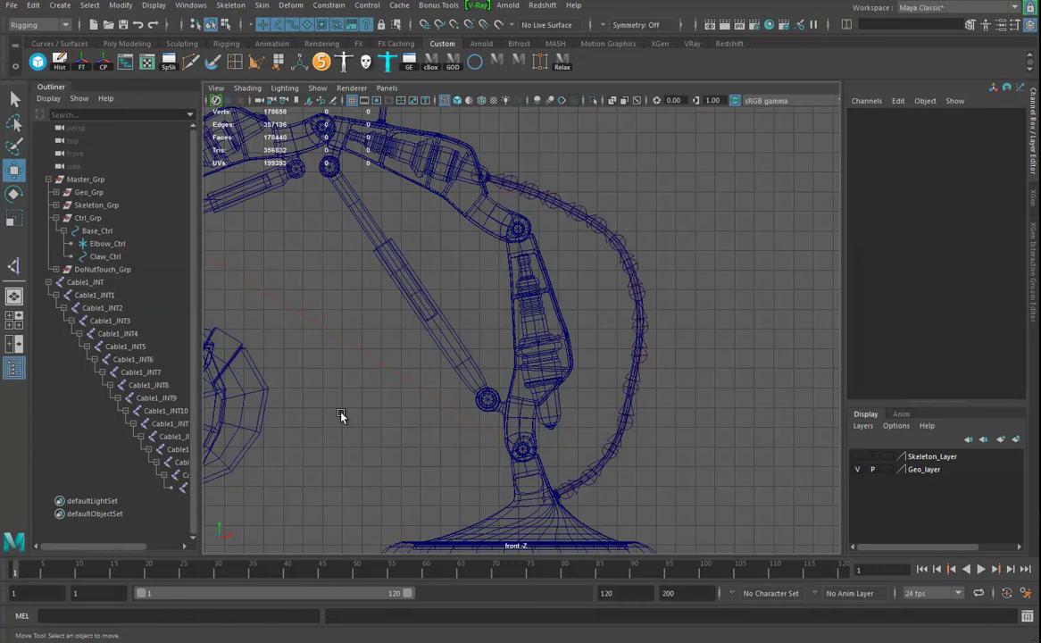
# Create an IK handle on the cable chain from Cable1_JNT2 to Cable1_JNT15, the joint before the last.
pyautogui.click(14, 265)
pyautogui.click(478, 189)
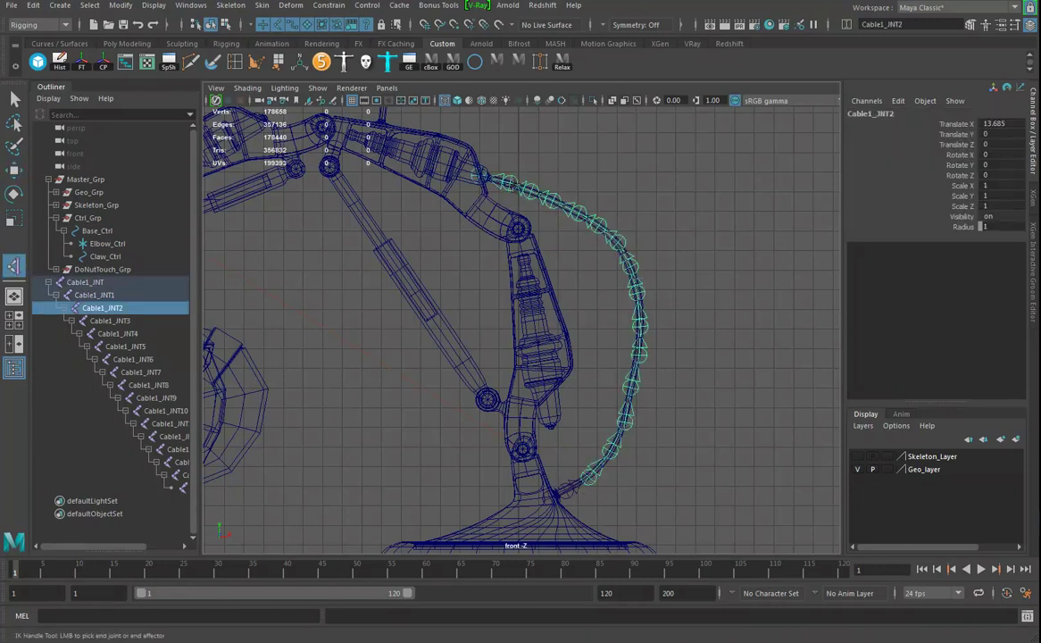
pyautogui.click(517, 192)
pyautogui.press('w')
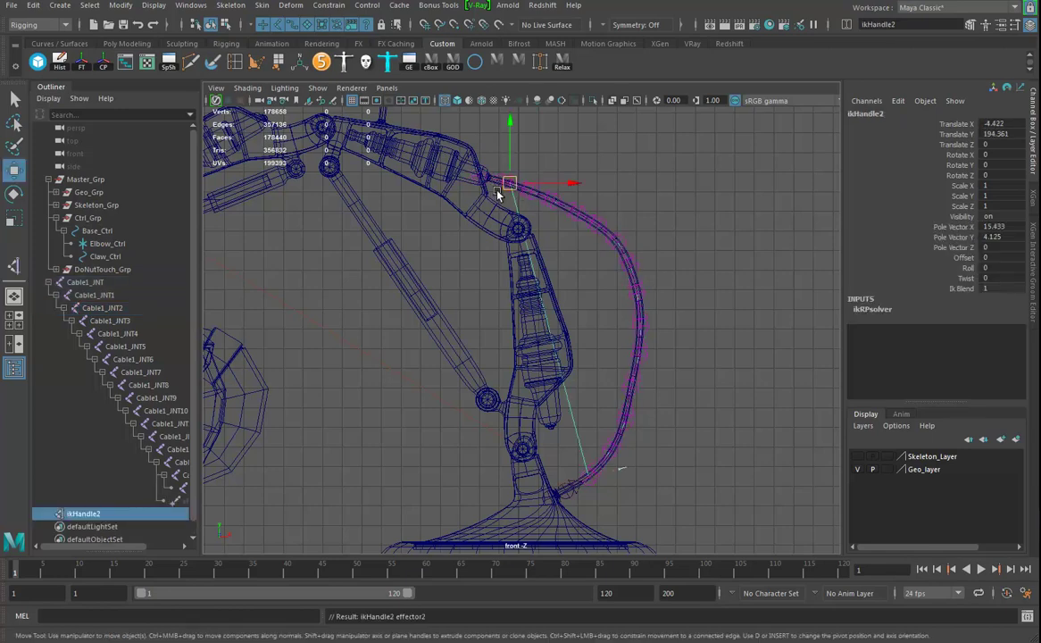
# Move the cable's IK handle to test how the chain bends, and undo the move.
pyautogui.keyDown('alt'); pyautogui.moveTo(527, 205); pyautogui.dragTo(485, 208, button='middle'); pyautogui.keyUp('alt')
pyautogui.moveTo(485, 208); pyautogui.dragTo(506, 284)
pyautogui.hotkey('ctrl', 'z')
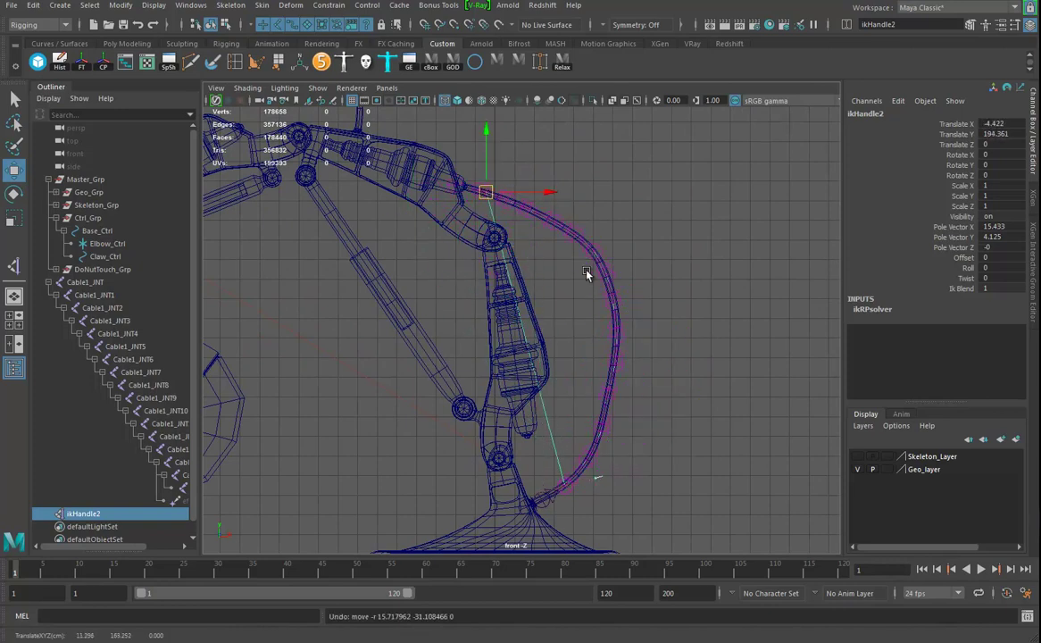
# Bind the cable mesh extrudedSurface1 as skin to all cable joints from Cable1_JNT to Cable1_JNT16.
pyautogui.click(547, 505)
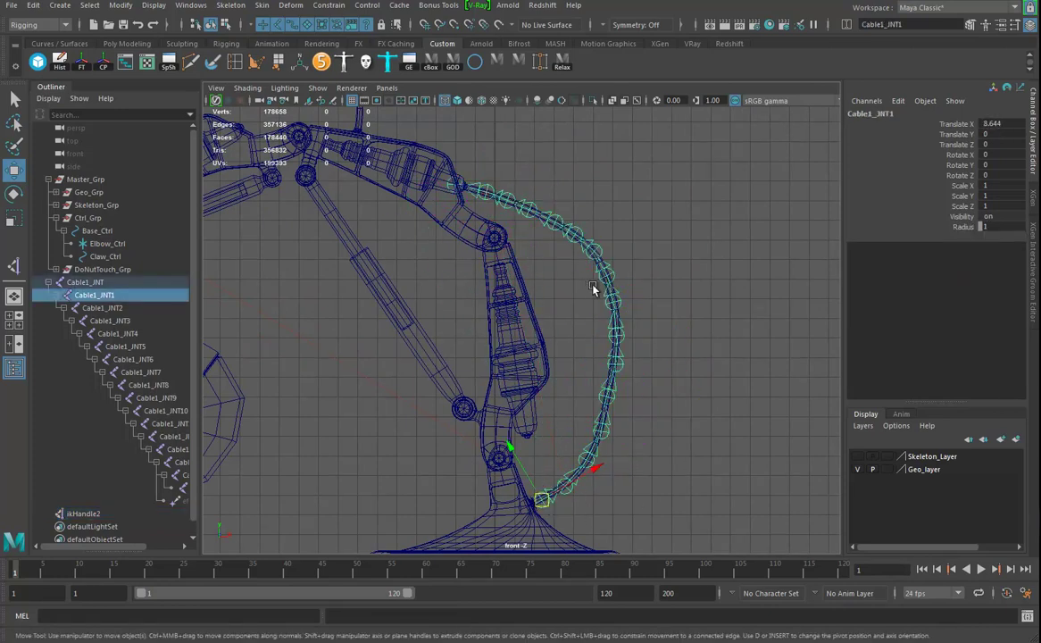
pyautogui.moveTo(79, 282); pyautogui.dragTo(190, 492)
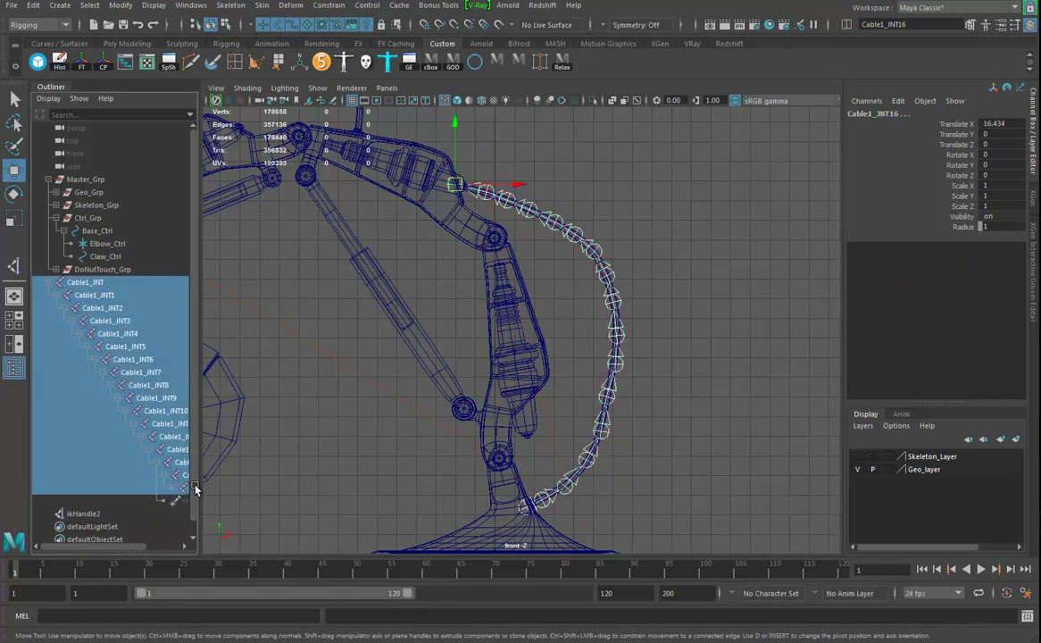
pyautogui.keyDown('alt'); pyautogui.moveTo(584, 319); pyautogui.dragTo(675, 320, button='right'); pyautogui.keyUp('alt')
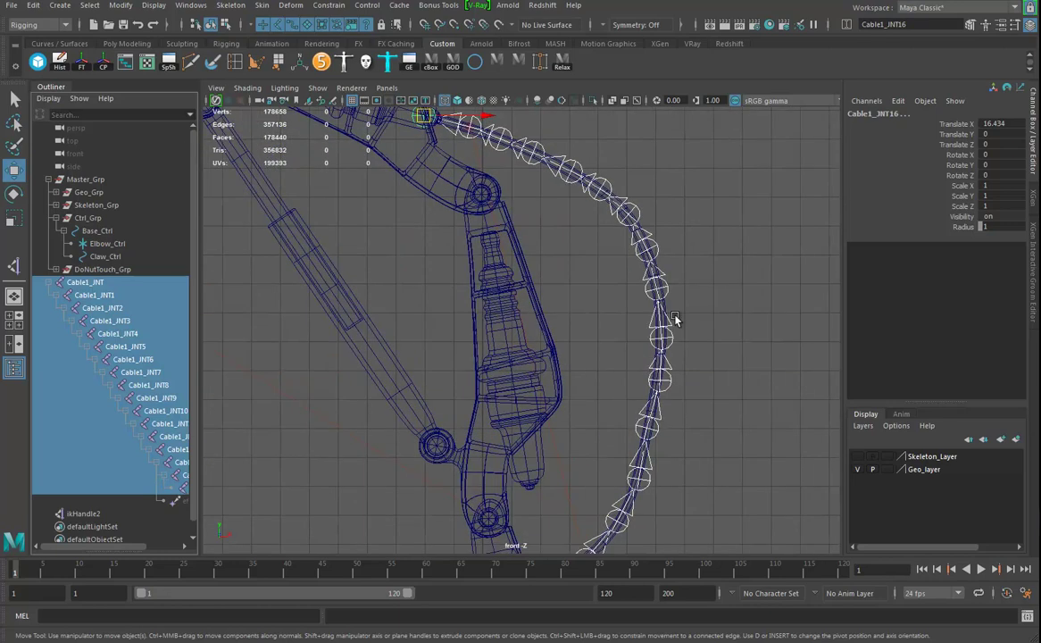
pyautogui.keyDown('shift'); pyautogui.click(666, 308); pyautogui.keyUp('shift')
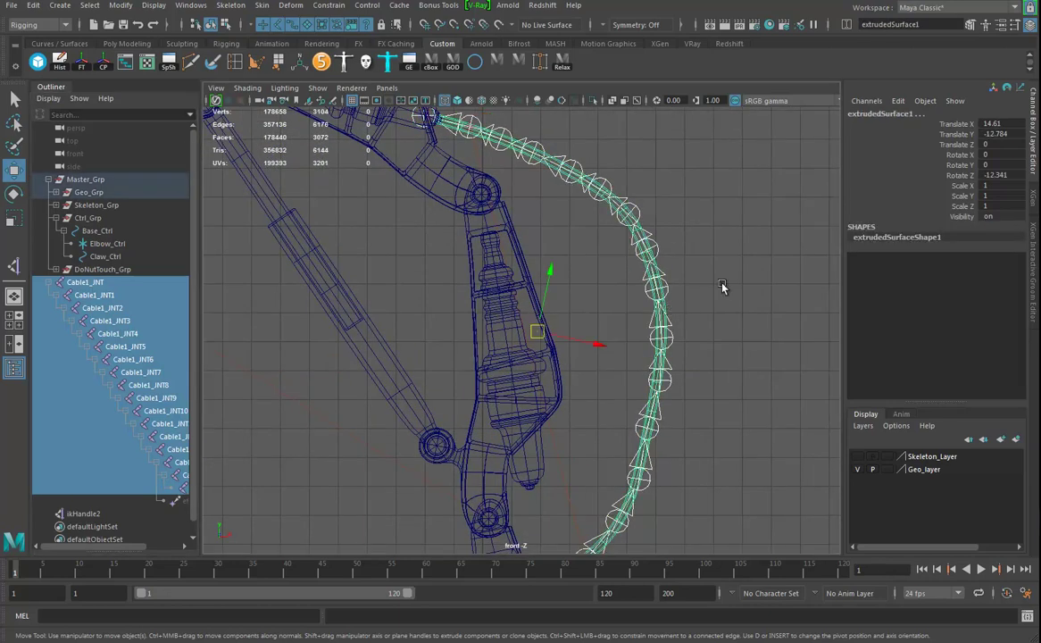
pyautogui.click(262, 5)
pyautogui.click(289, 38)
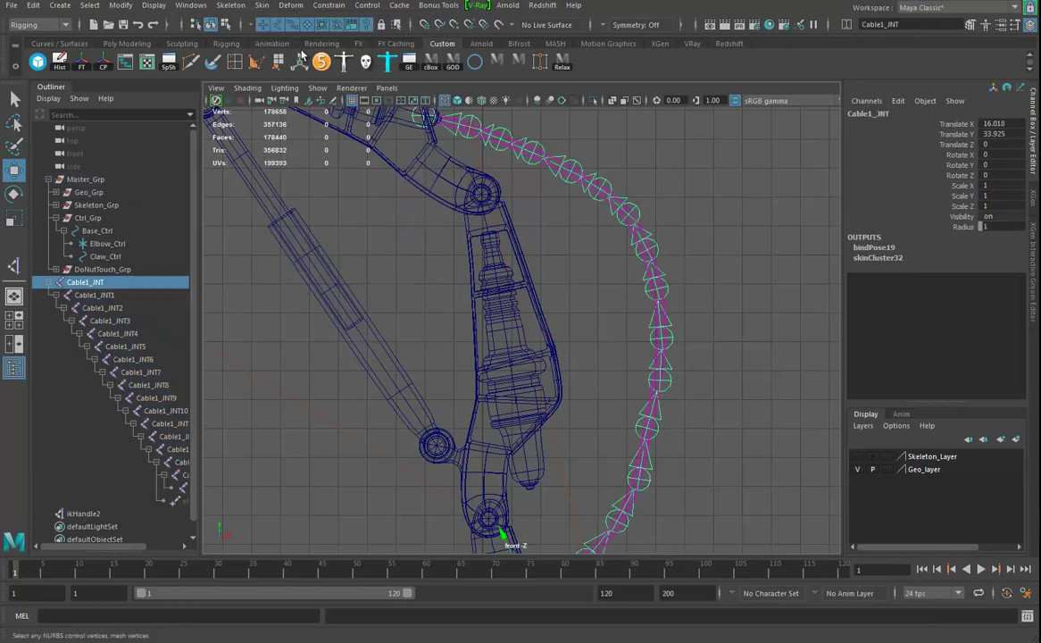
# Show Skeleton_Layer and parent the cable's root joint Cable1_JNT under the base joint joint2.
pyautogui.keyDown('alt'); pyautogui.moveTo(605, 410); pyautogui.dragTo(432, 170, button='right'); pyautogui.keyUp('alt')
pyautogui.keyDown('alt'); pyautogui.moveTo(668, 421); pyautogui.dragTo(374, 382, button='right'); pyautogui.keyUp('alt')
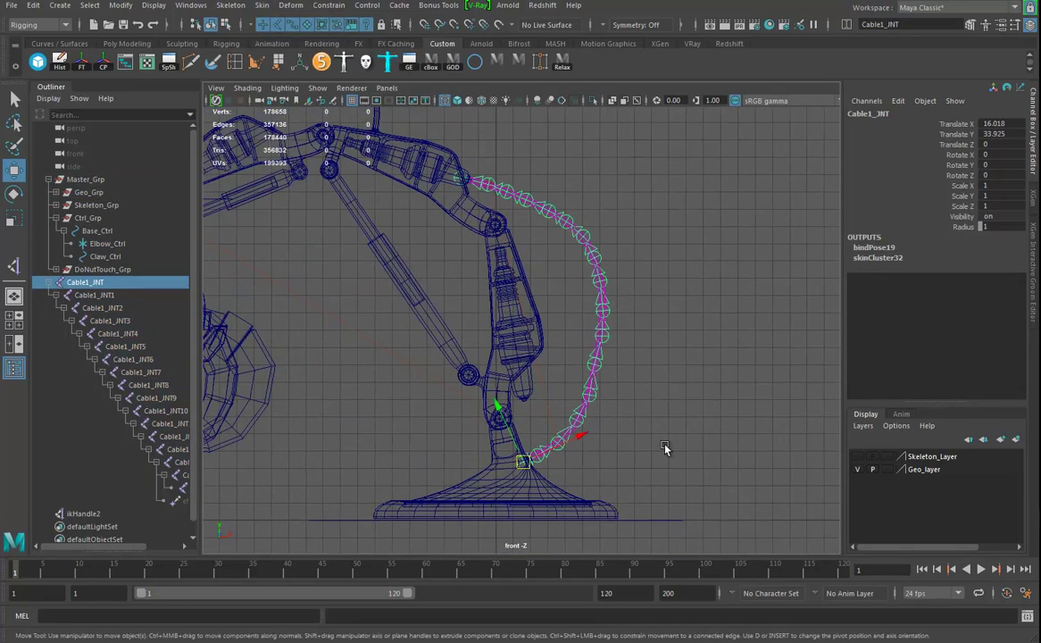
pyautogui.keyDown('alt'); pyautogui.moveTo(553, 493); pyautogui.dragTo(644, 516, button='right'); pyautogui.keyUp('alt')
pyautogui.keyDown('alt'); pyautogui.moveTo(601, 491); pyautogui.dragTo(601, 355, button='middle'); pyautogui.keyUp('alt')
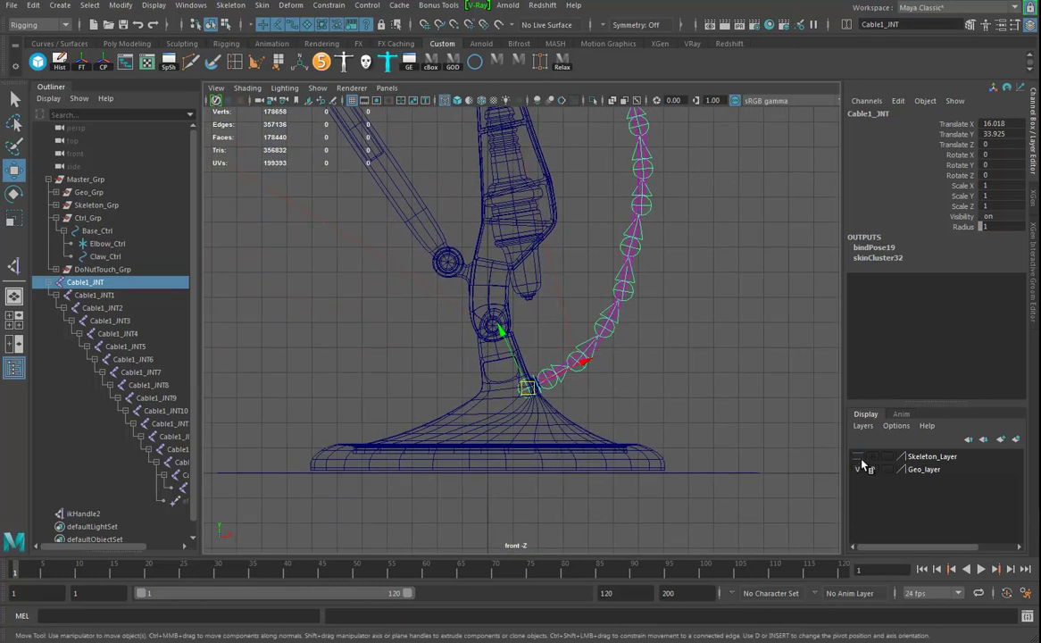
pyautogui.keyDown('alt'); pyautogui.moveTo(616, 402); pyautogui.dragTo(475, 363, button='right'); pyautogui.keyUp('alt')
pyautogui.keyDown('alt'); pyautogui.moveTo(549, 371); pyautogui.dragTo(521, 472, button='middle'); pyautogui.keyUp('alt')
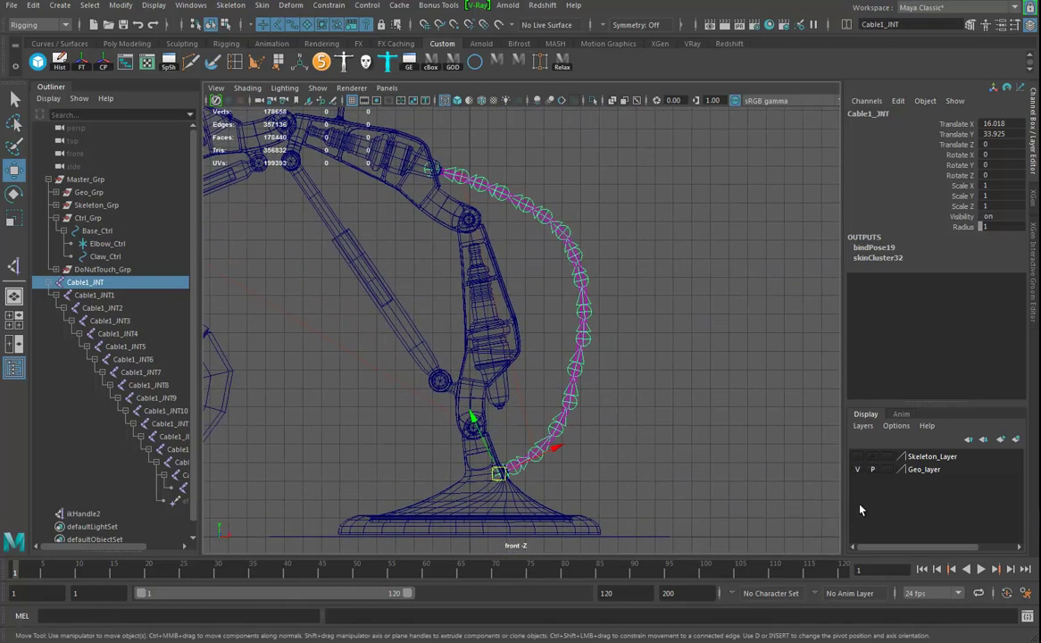
pyautogui.click(857, 457)
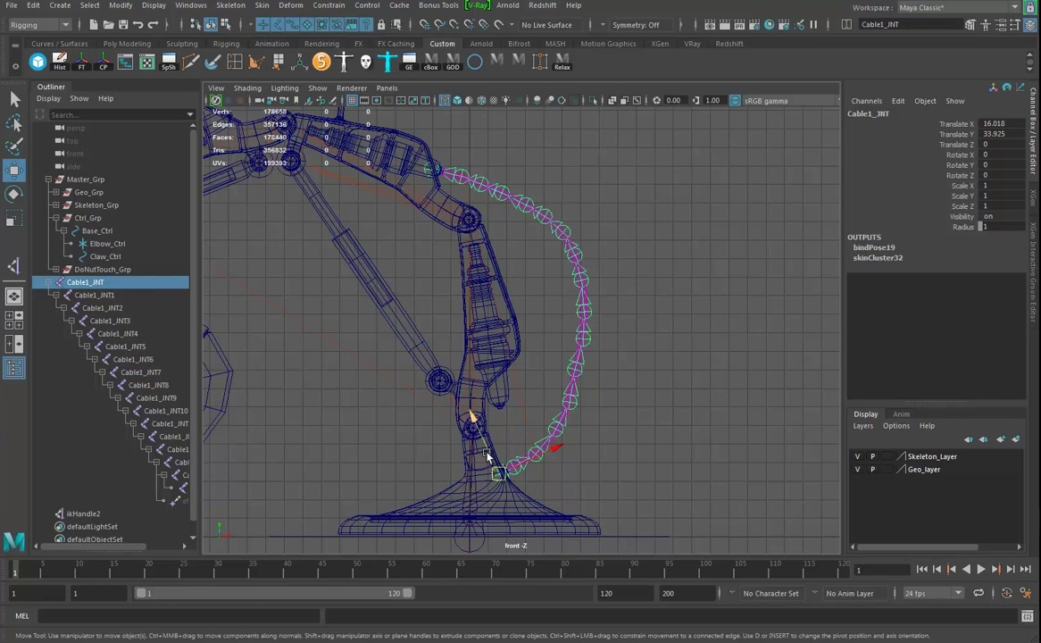
pyautogui.click(474, 493)
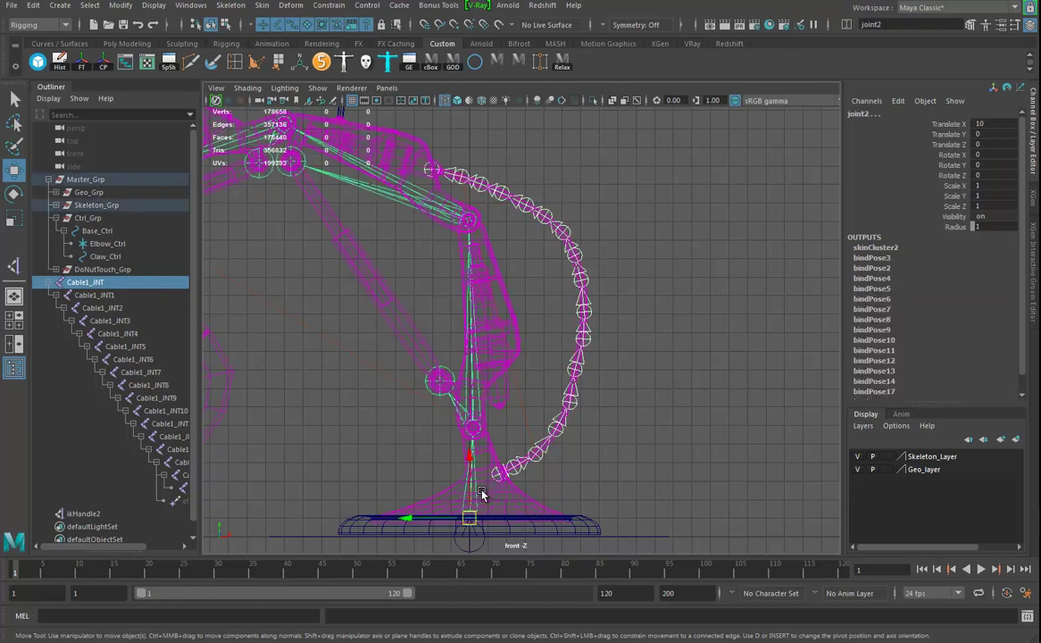
pyautogui.click(496, 472)
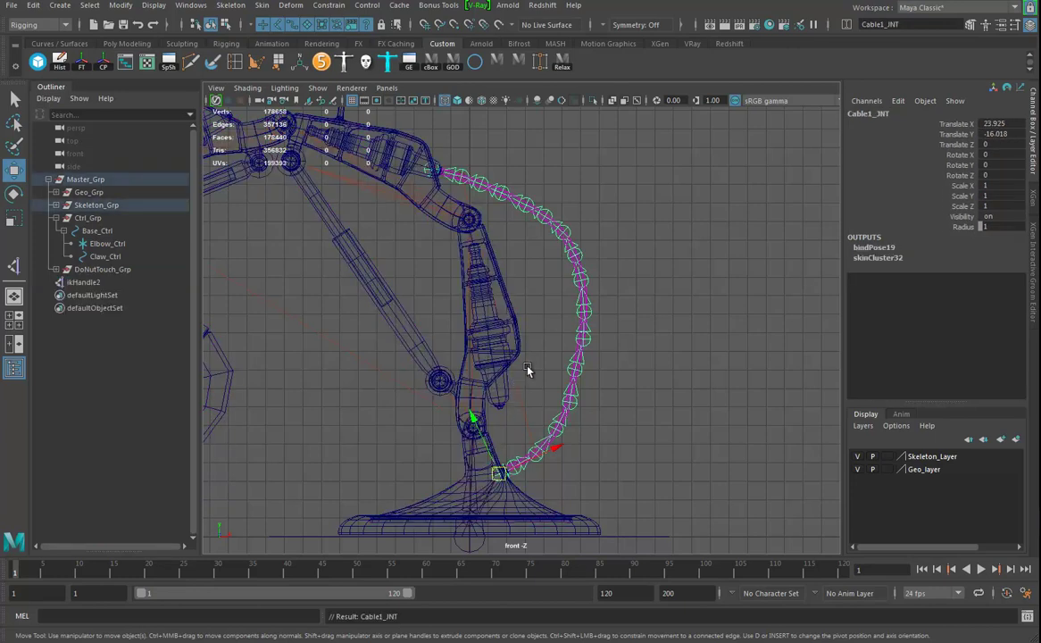
# Parent-constrain the cable's IK handle ikHandle2 to the upper-arm joint joint4.
pyautogui.keyDown('alt'); pyautogui.moveTo(522, 374); pyautogui.dragTo(563, 421, button='middle'); pyautogui.keyUp('alt')
pyautogui.keyDown('alt'); pyautogui.moveTo(502, 391); pyautogui.dragTo(574, 346, button='right'); pyautogui.keyUp('alt')
pyautogui.keyDown('alt'); pyautogui.moveTo(574, 346); pyautogui.dragTo(587, 378, button='middle'); pyautogui.keyUp('alt')
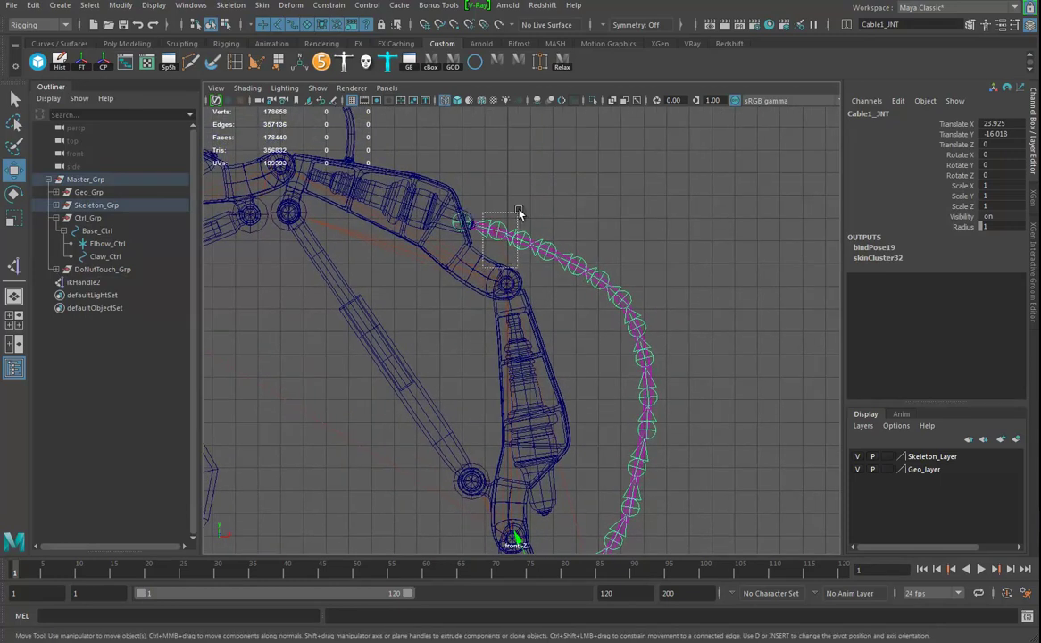
pyautogui.click(494, 233)
pyautogui.keyDown('alt'); pyautogui.moveTo(513, 294); pyautogui.dragTo(533, 292, button='middle'); pyautogui.keyUp('alt')
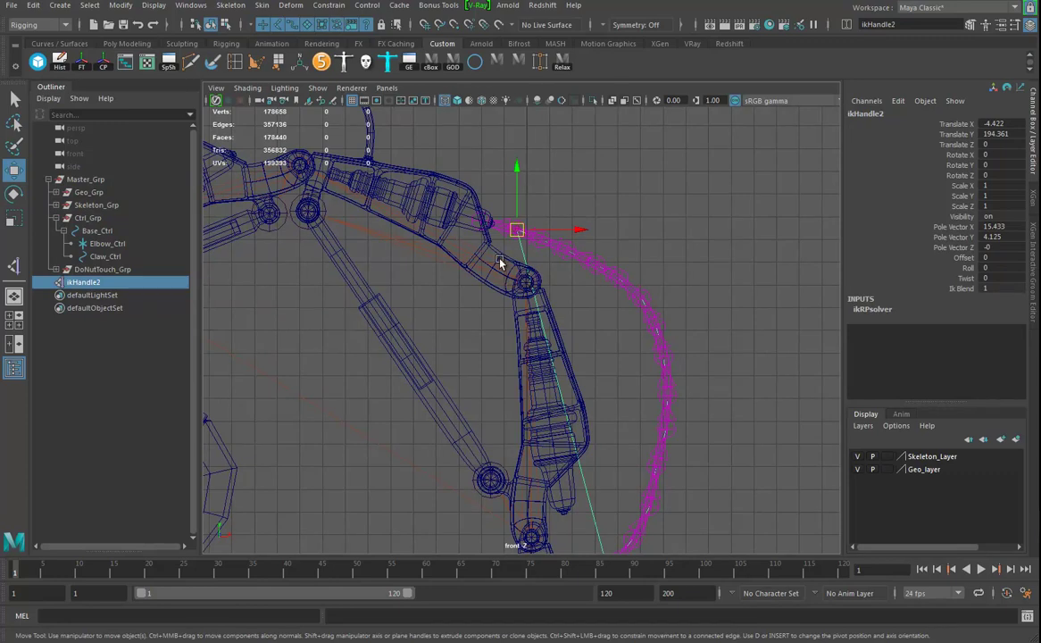
pyautogui.click(457, 257)
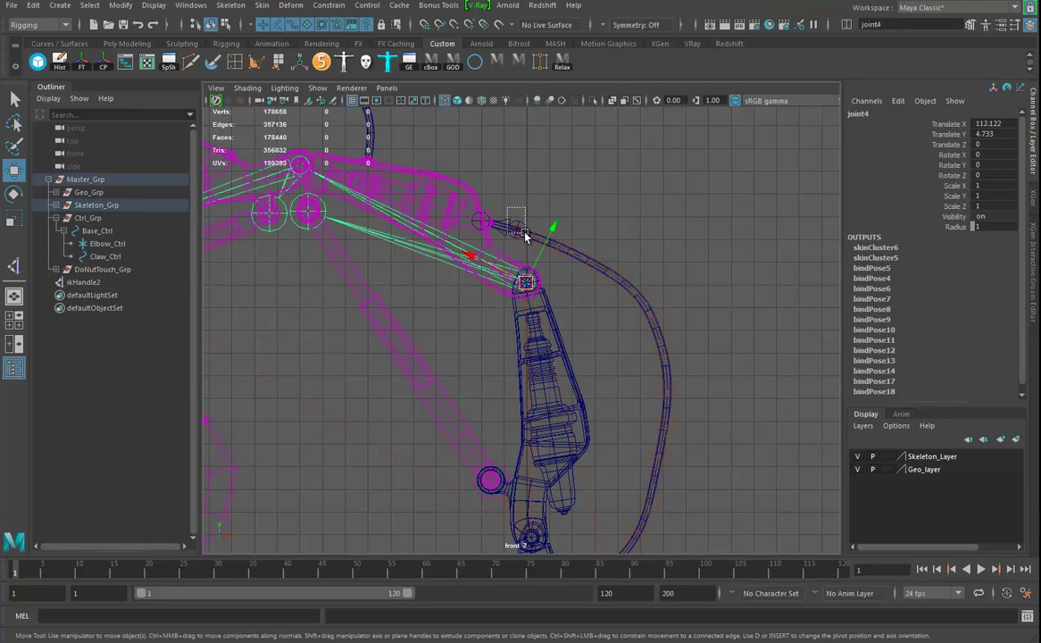
pyautogui.moveTo(523, 230); pyautogui.dragTo(524, 232)
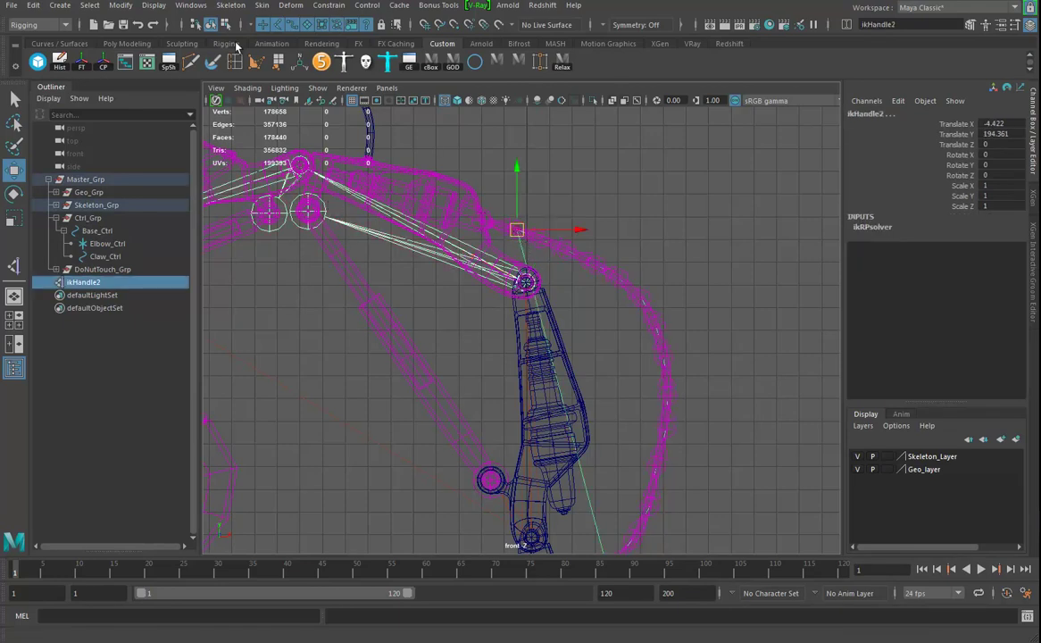
pyautogui.click(326, 6)
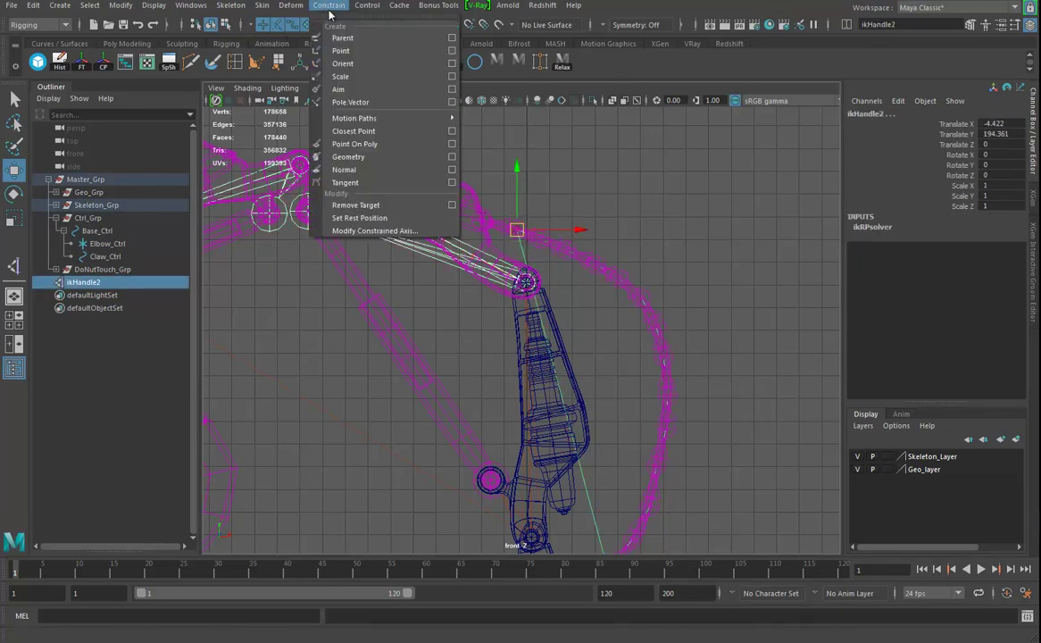
pyautogui.click(356, 41)
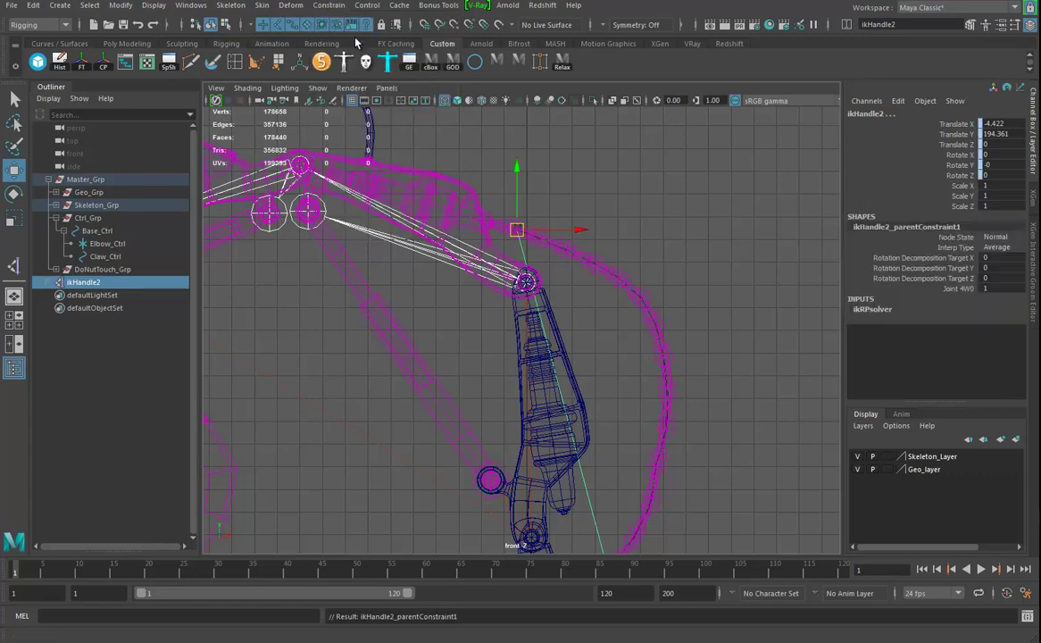
# Move Claw_Ctrl to test how the cable follows the arm, and return the control to its original position.
pyautogui.keyDown('alt'); pyautogui.moveTo(602, 345); pyautogui.dragTo(421, 372, button='right'); pyautogui.keyUp('alt')
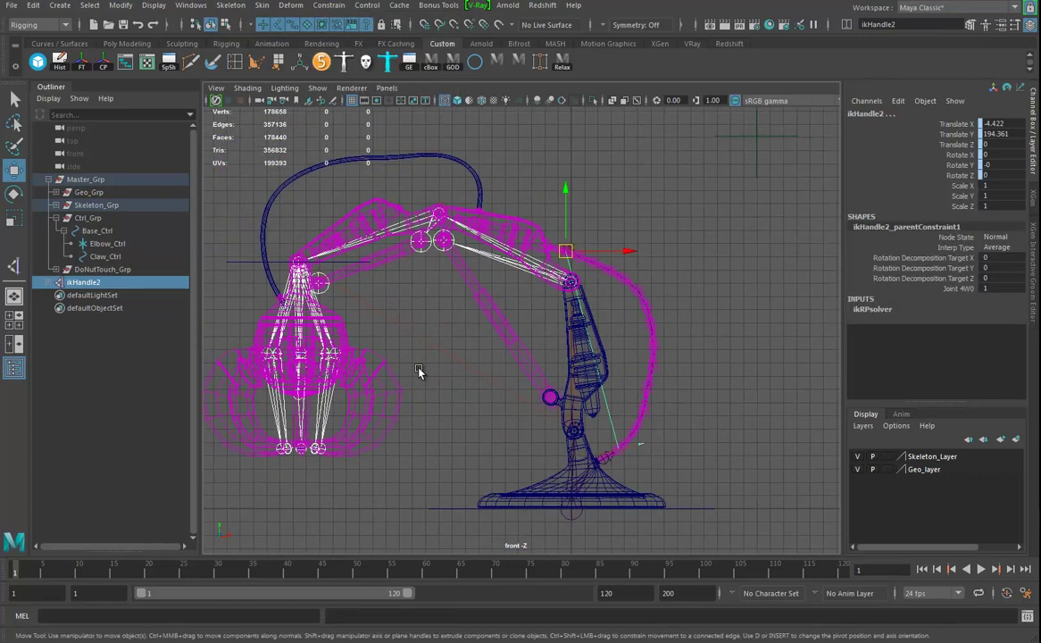
pyautogui.moveTo(242, 271); pyautogui.dragTo(469, 473)
pyautogui.keyDown('alt'); pyautogui.moveTo(529, 274); pyautogui.dragTo(715, 399, button='right'); pyautogui.keyUp('alt')
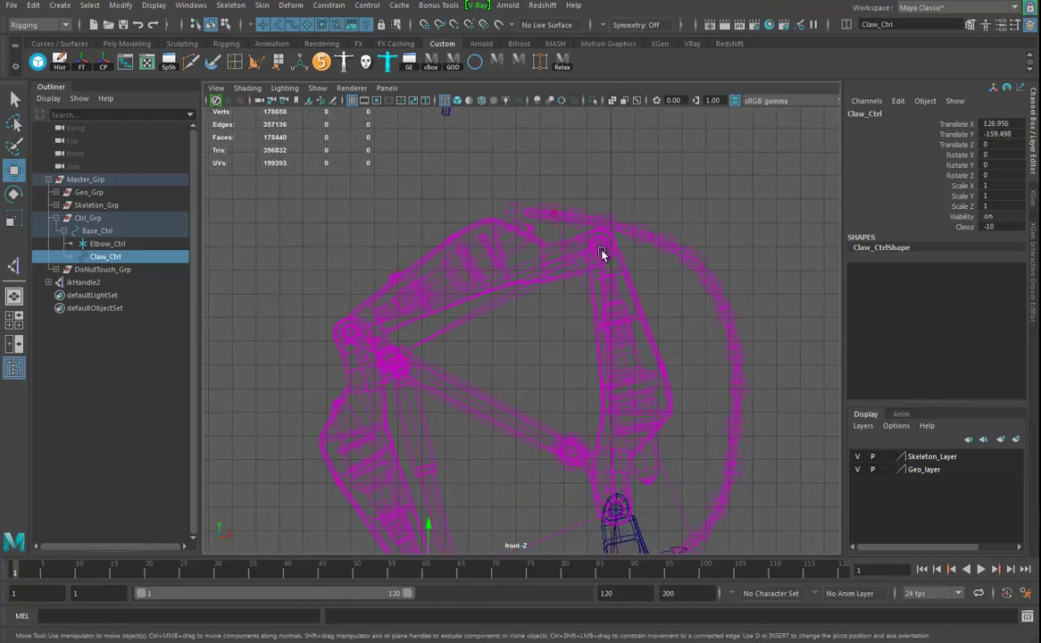
pyautogui.keyDown('alt'); pyautogui.moveTo(583, 270); pyautogui.dragTo(559, 190, button='right'); pyautogui.keyUp('alt')
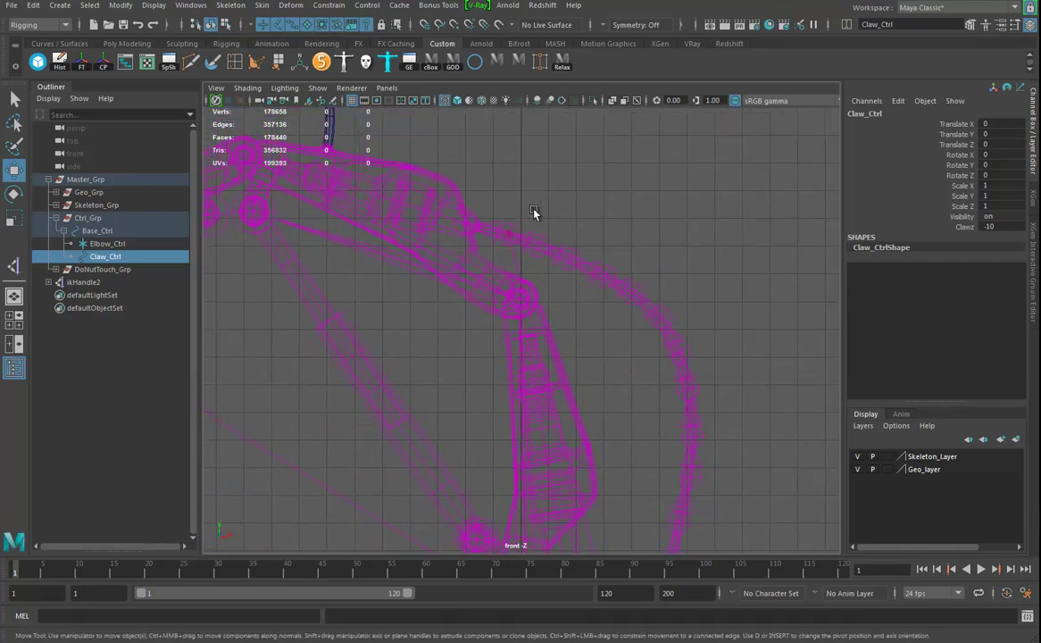
# Orient-constrain the cable joint Cable1_JNT15 to the upper-arm joint joint4, with Maintain offset on and all axes constrained.
pyautogui.click(493, 297)
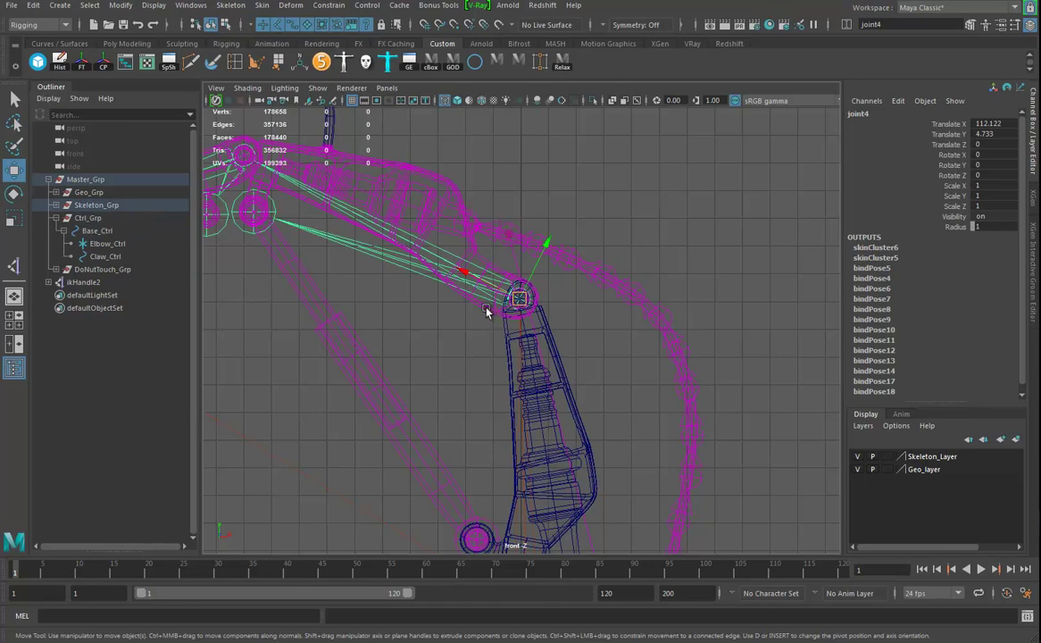
pyautogui.click(497, 224)
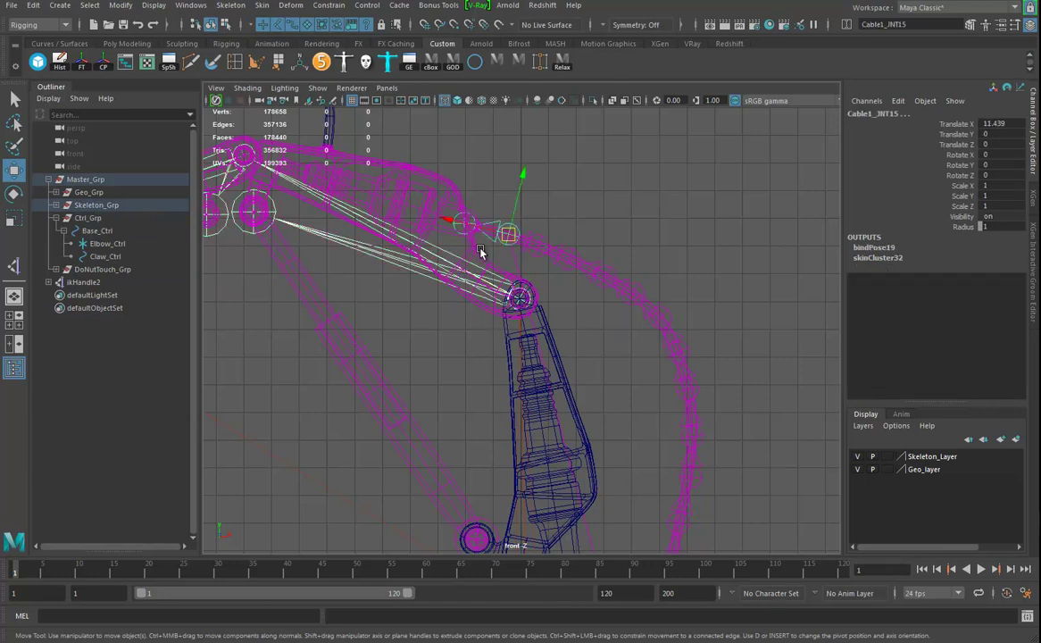
pyautogui.click(323, 11)
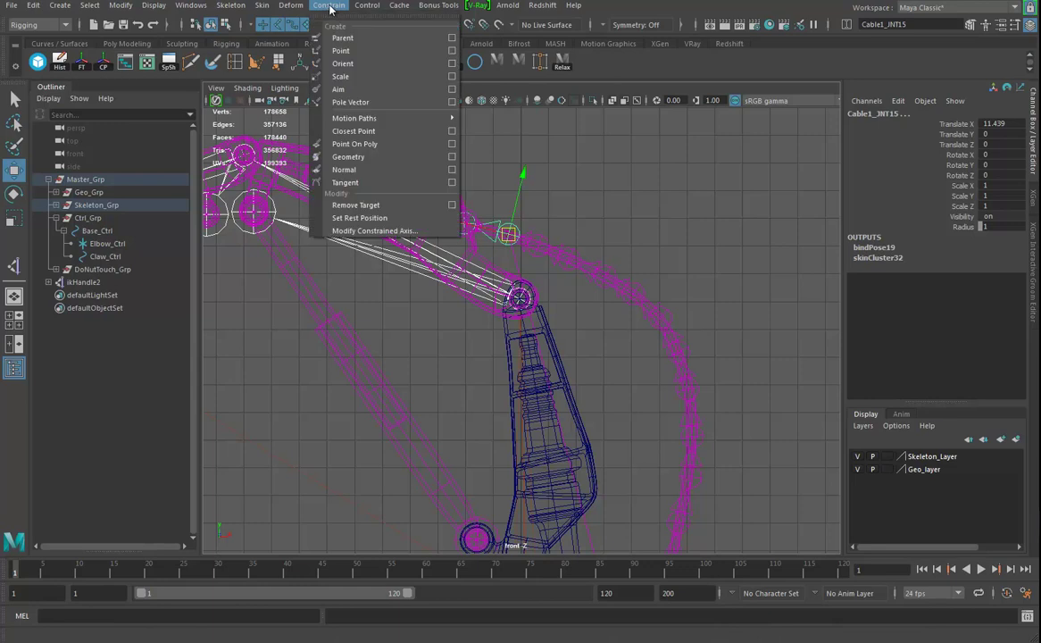
pyautogui.click(364, 40)
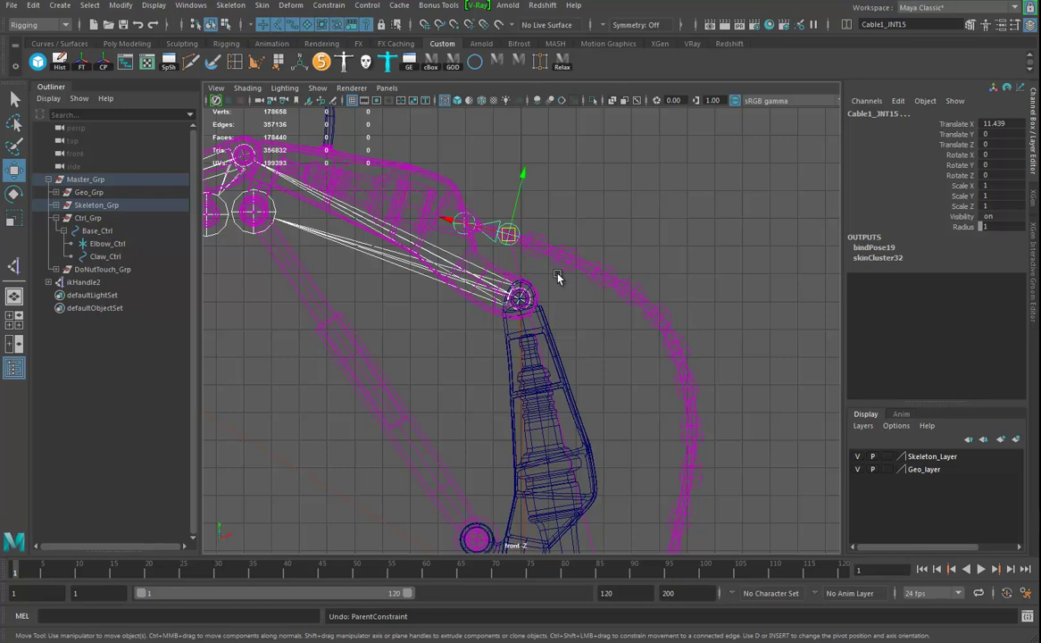
pyautogui.click(329, 5)
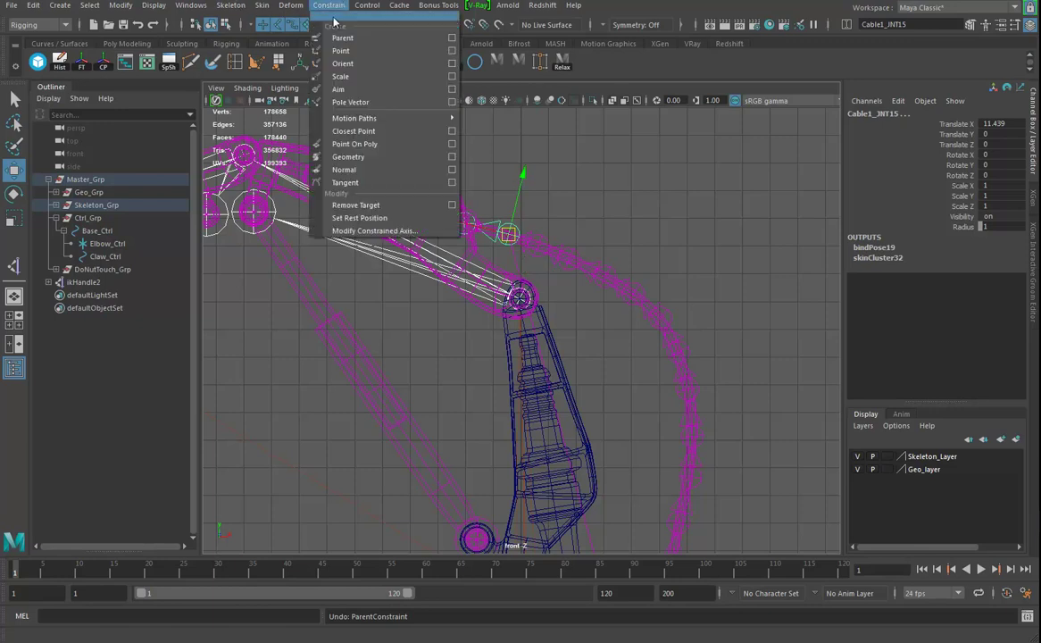
pyautogui.click(452, 63)
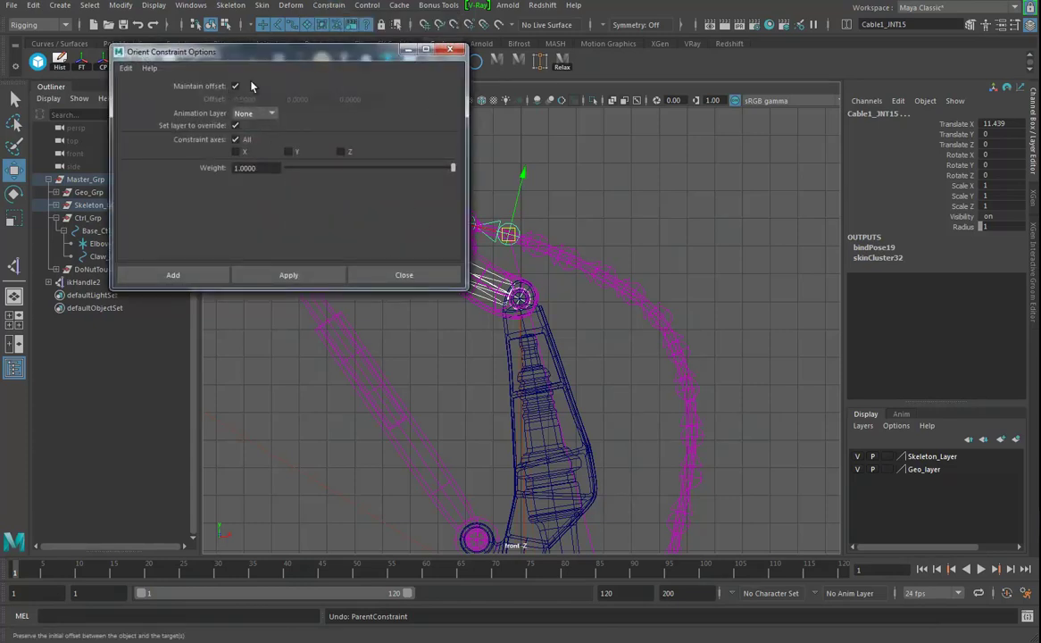
pyautogui.click(307, 278)
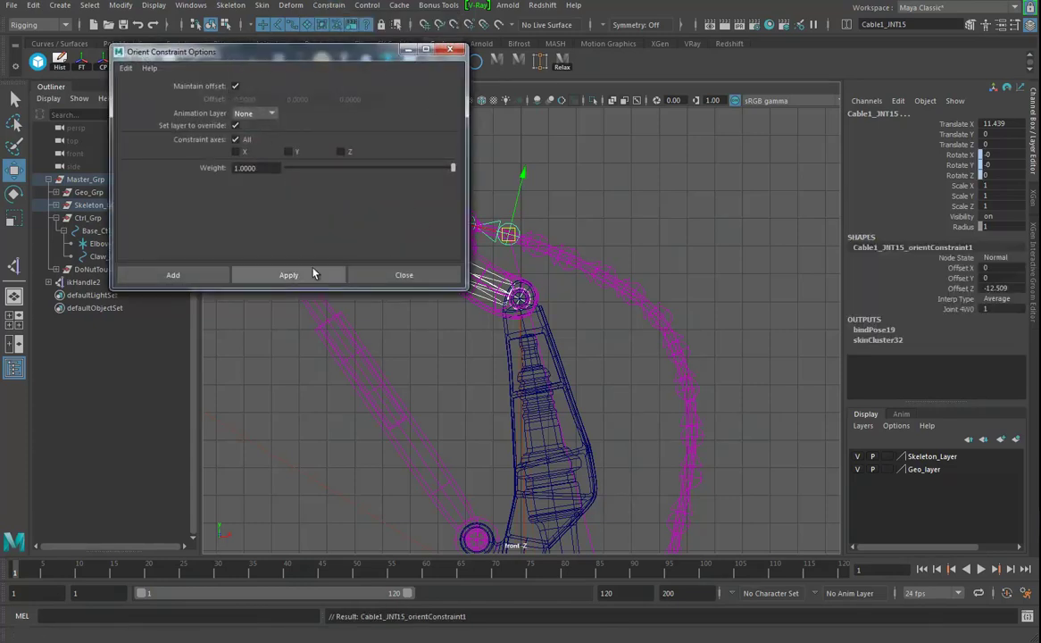
pyautogui.click(450, 52)
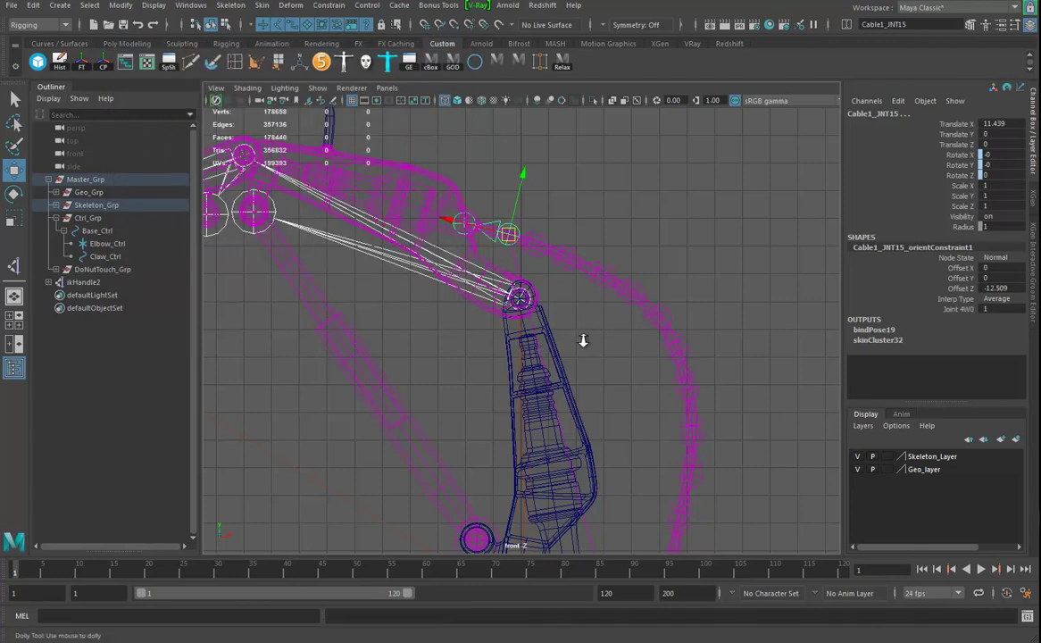
# Move Claw_Ctrl to check how the orient-constrained cable end follows the arm, and undo the move.
pyautogui.keyDown('alt'); pyautogui.moveTo(585, 342); pyautogui.dragTo(458, 366, button='right'); pyautogui.keyUp('alt')
pyautogui.keyDown('alt'); pyautogui.moveTo(581, 402); pyautogui.dragTo(467, 380, button='right'); pyautogui.keyUp('alt')
pyautogui.keyDown('alt'); pyautogui.moveTo(467, 381); pyautogui.dragTo(477, 364, button='middle'); pyautogui.keyUp('alt')
pyautogui.click(521, 247)
pyautogui.keyDown('alt'); pyautogui.moveTo(584, 398); pyautogui.dragTo(480, 393, button='right'); pyautogui.keyUp('alt')
pyautogui.keyDown('alt'); pyautogui.moveTo(485, 391); pyautogui.dragTo(490, 351, button='middle'); pyautogui.keyUp('alt')
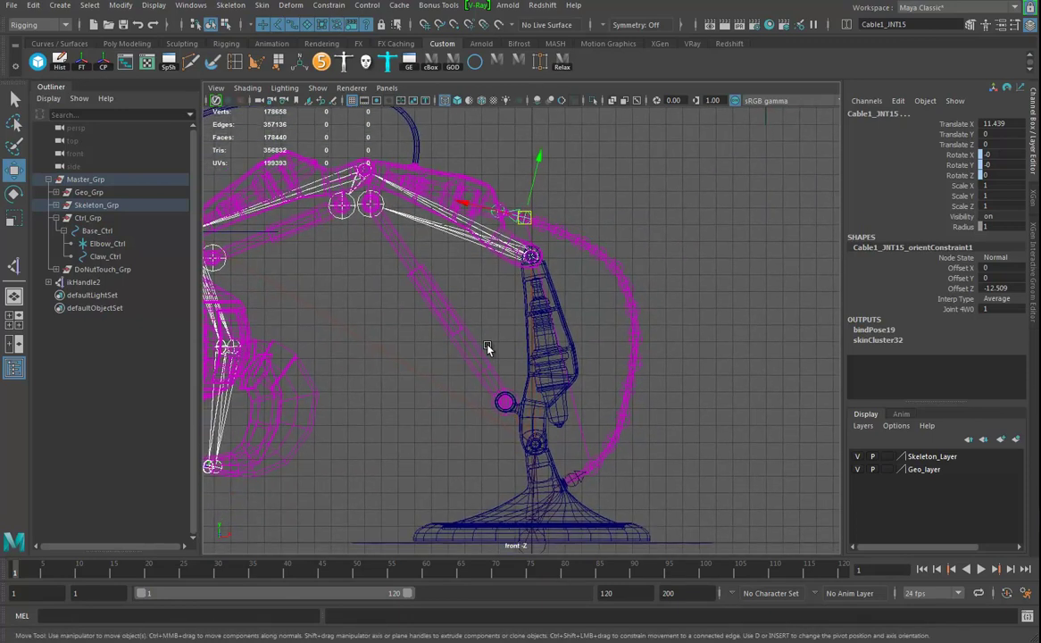
pyautogui.keyDown('alt'); pyautogui.moveTo(318, 355); pyautogui.dragTo(487, 375, button='middle'); pyautogui.keyUp('alt')
pyautogui.click(280, 250)
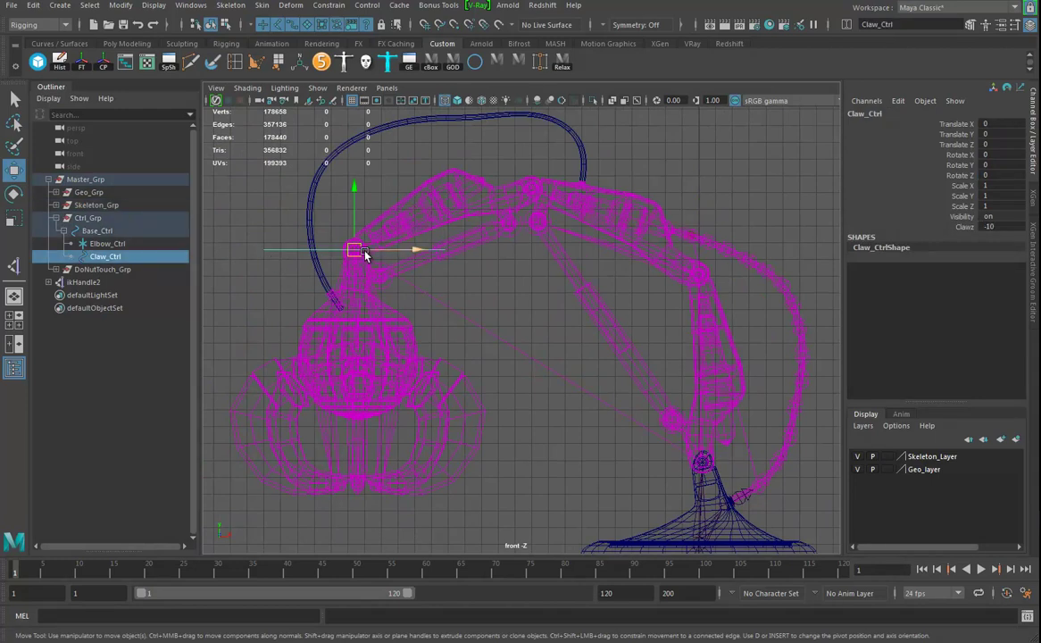
pyautogui.moveTo(345, 260); pyautogui.dragTo(412, 314)
pyautogui.hotkey('ctrl', 'z')
# Draw a chain of 20 joints along the second cable, from its base on the upper arm over to its end at the claw head.
pyautogui.keyDown('alt'); pyautogui.moveTo(498, 317); pyautogui.dragTo(541, 384, button='middle'); pyautogui.keyUp('alt')
pyautogui.keyDown('alt'); pyautogui.moveTo(541, 384); pyautogui.dragTo(631, 406, button='right'); pyautogui.keyUp('alt')
pyautogui.keyDown('alt'); pyautogui.moveTo(591, 356); pyautogui.dragTo(593, 390, button='middle'); pyautogui.keyUp('alt')
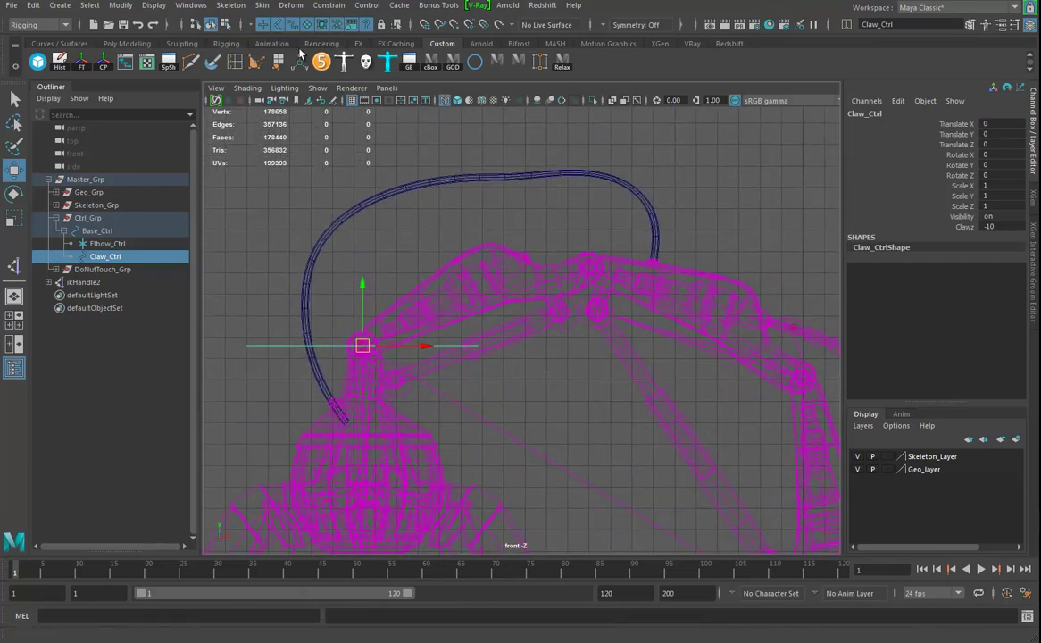
pyautogui.click(237, 7)
pyautogui.click(267, 39)
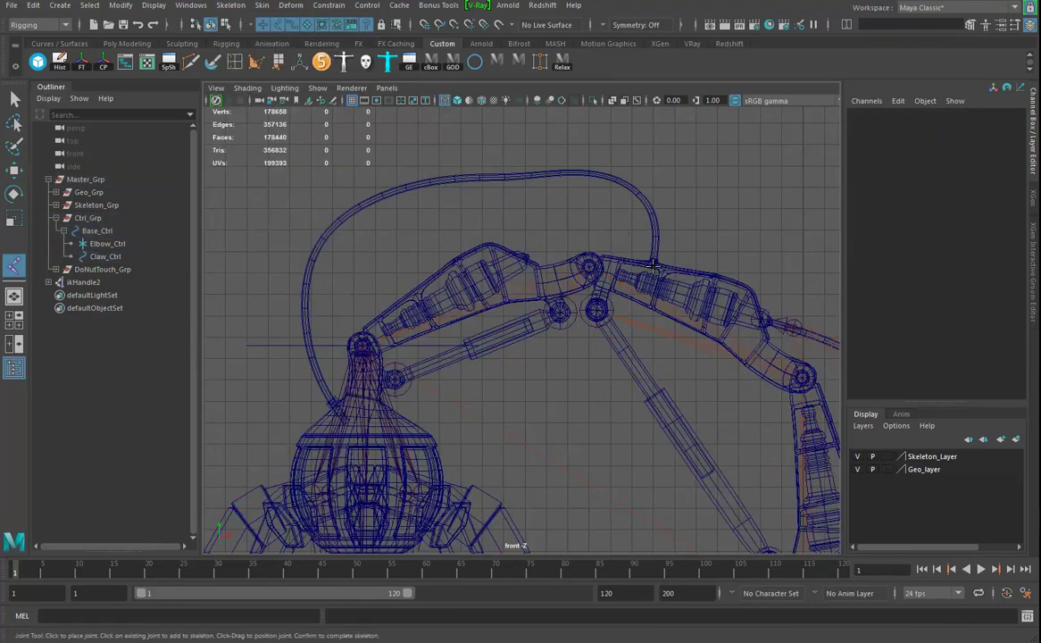
pyautogui.click(654, 266)
pyautogui.click(657, 243)
pyautogui.click(652, 211)
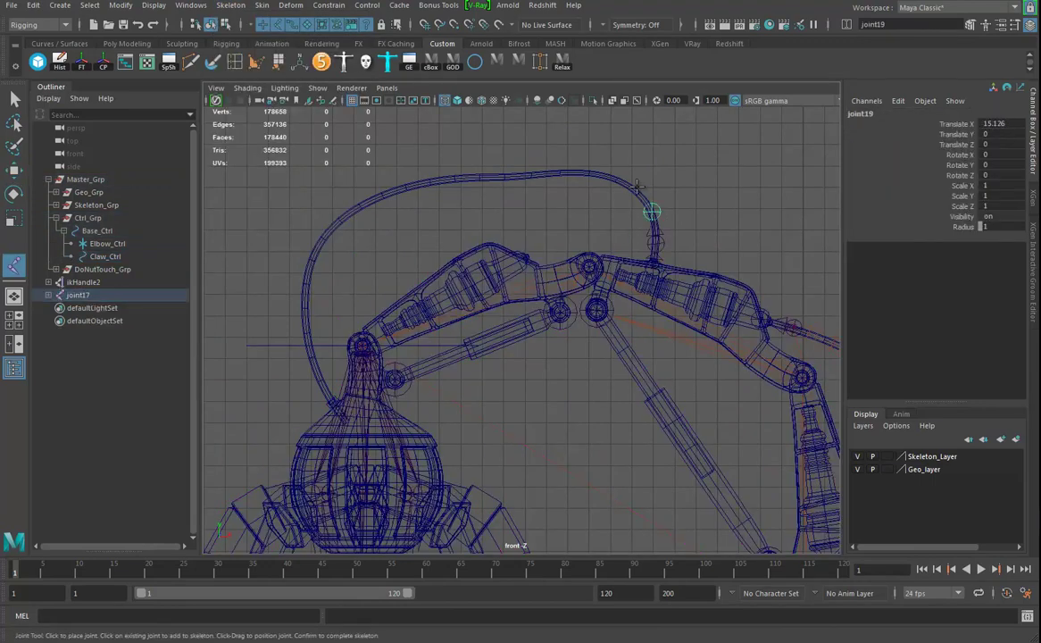
pyautogui.click(628, 185)
pyautogui.click(598, 175)
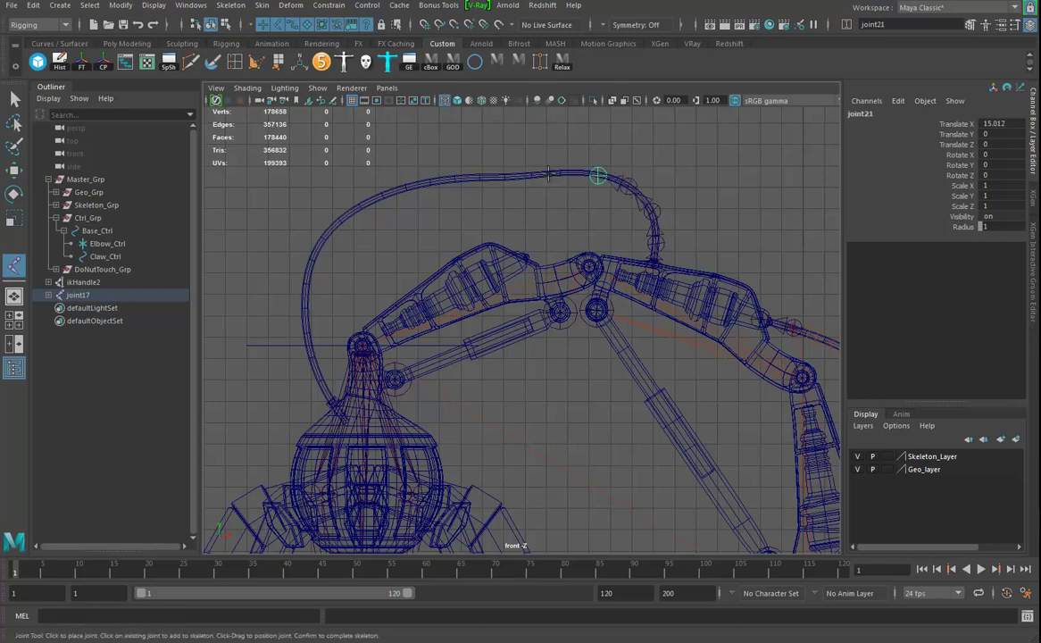
pyautogui.click(557, 172)
pyautogui.click(527, 175)
pyautogui.click(500, 178)
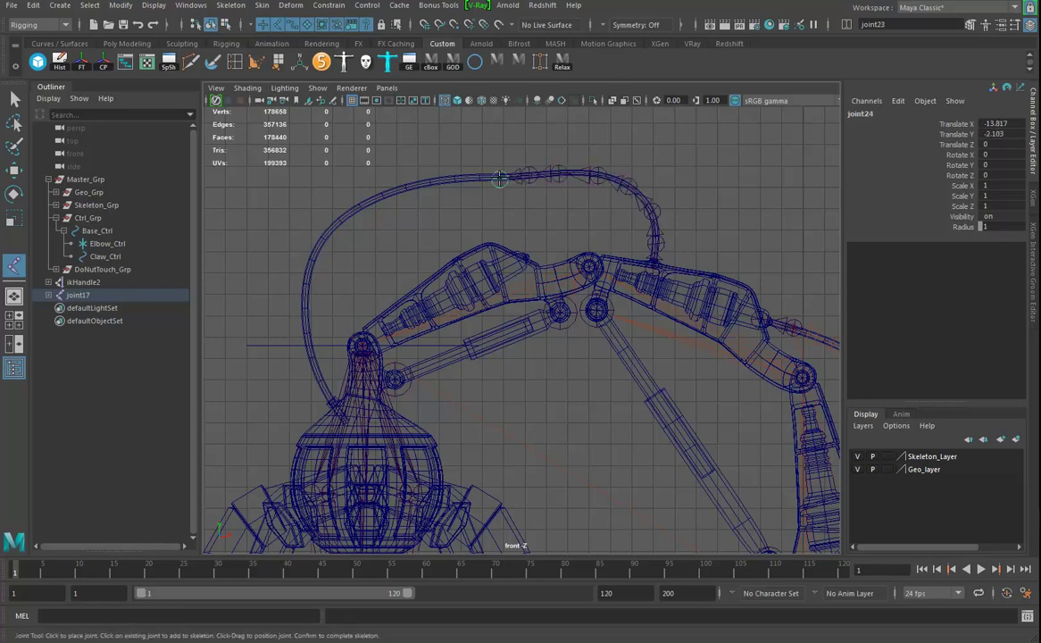
pyautogui.click(463, 177)
pyautogui.click(425, 182)
pyautogui.click(390, 191)
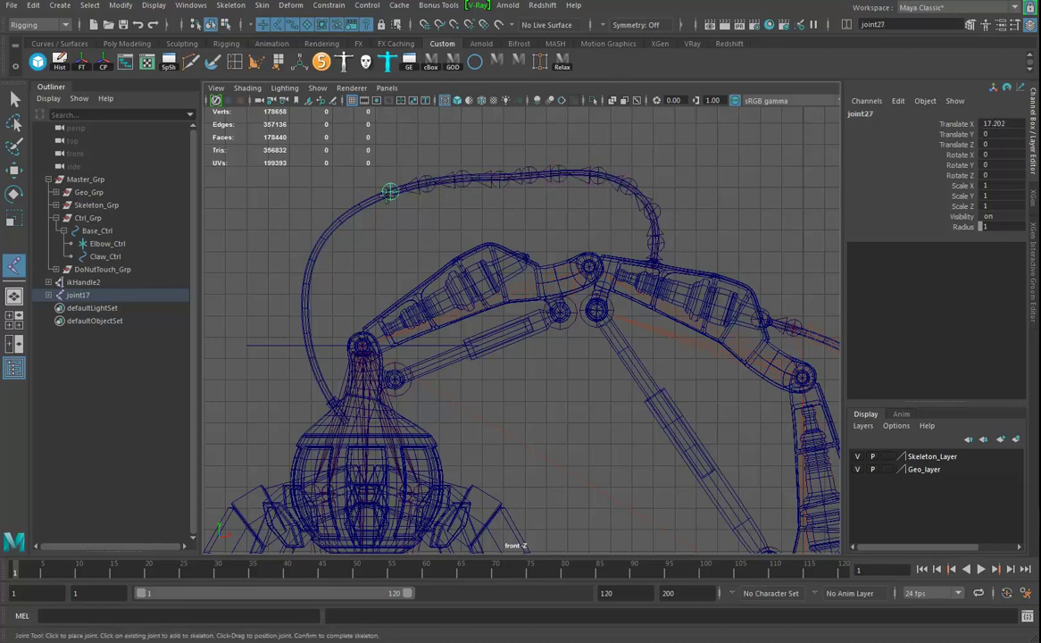
pyautogui.click(364, 202)
pyautogui.click(336, 223)
pyautogui.click(317, 253)
pyautogui.click(307, 280)
pyautogui.click(304, 313)
pyautogui.click(309, 345)
pyautogui.click(318, 374)
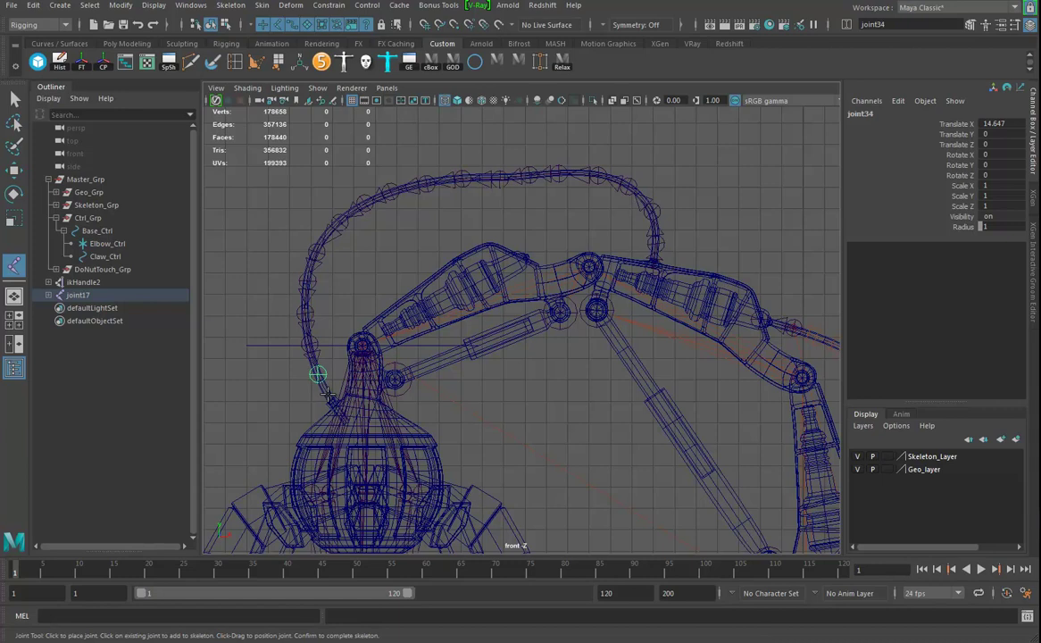
pyautogui.click(328, 398)
pyautogui.click(344, 420)
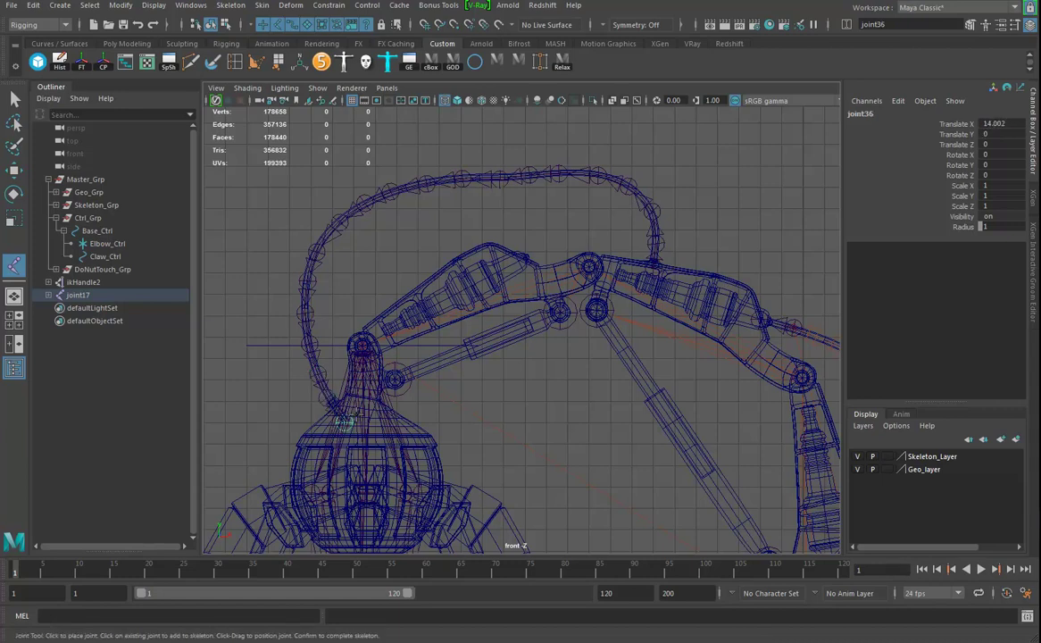
pyautogui.press('w')
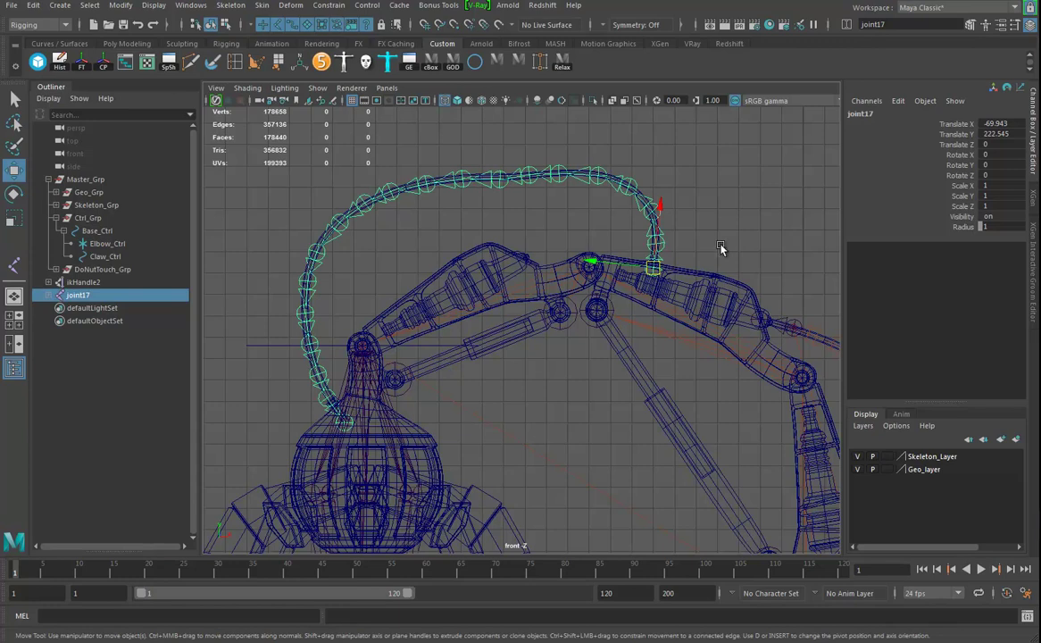
# Create an IK handle on the second cable's chain, from its third joint joint19 to joint34 above the claw head.
pyautogui.click(230, 7)
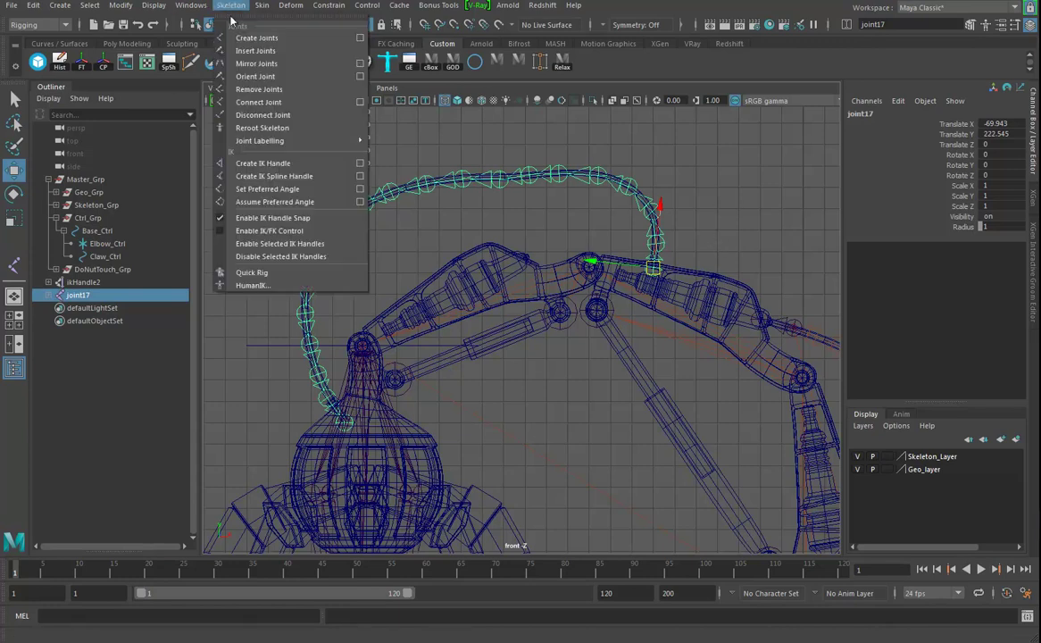
pyautogui.click(261, 163)
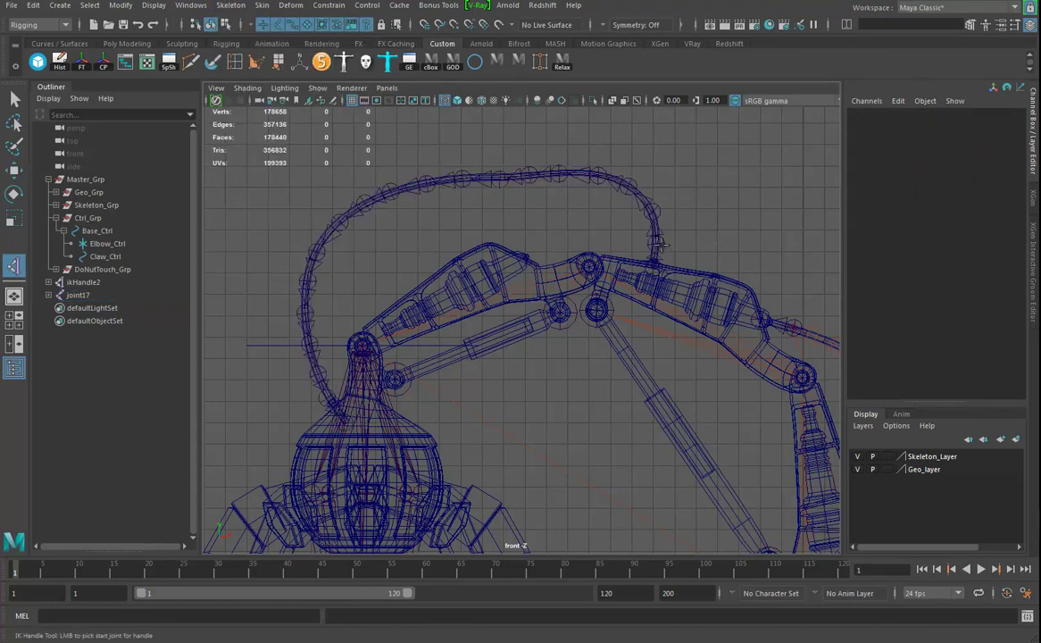
pyautogui.click(654, 212)
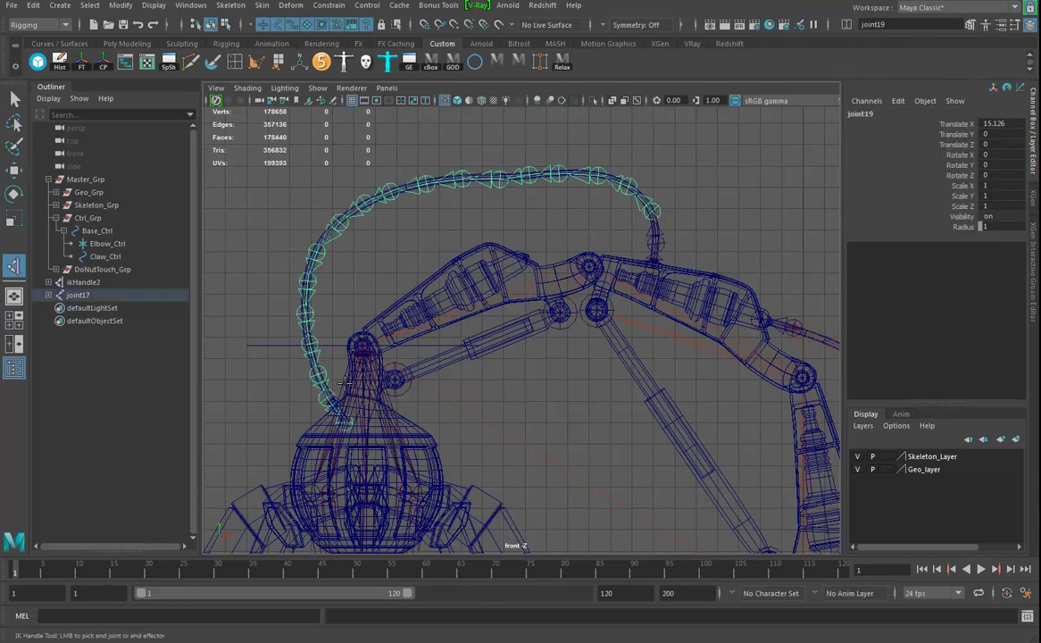
pyautogui.click(317, 375)
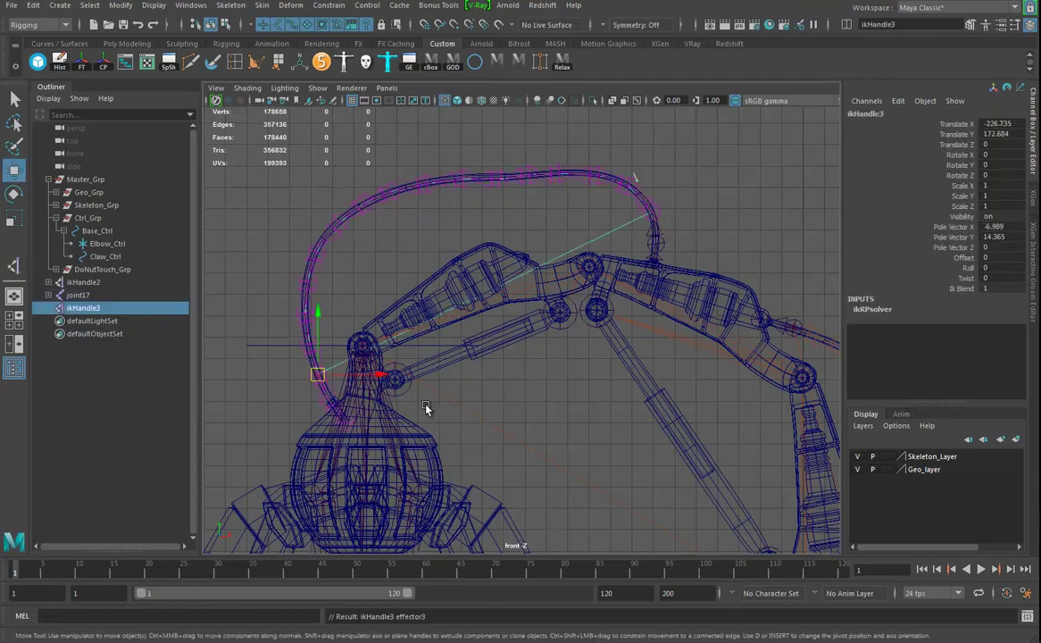
# Parent the second cable's root joint joint17 under the upper-arm joint joint4.
pyautogui.keyDown('alt'); pyautogui.moveTo(420, 391); pyautogui.dragTo(471, 378, button='right'); pyautogui.keyUp('alt')
pyautogui.keyDown('alt'); pyautogui.moveTo(471, 378); pyautogui.dragTo(471, 364, button='middle'); pyautogui.keyUp('alt')
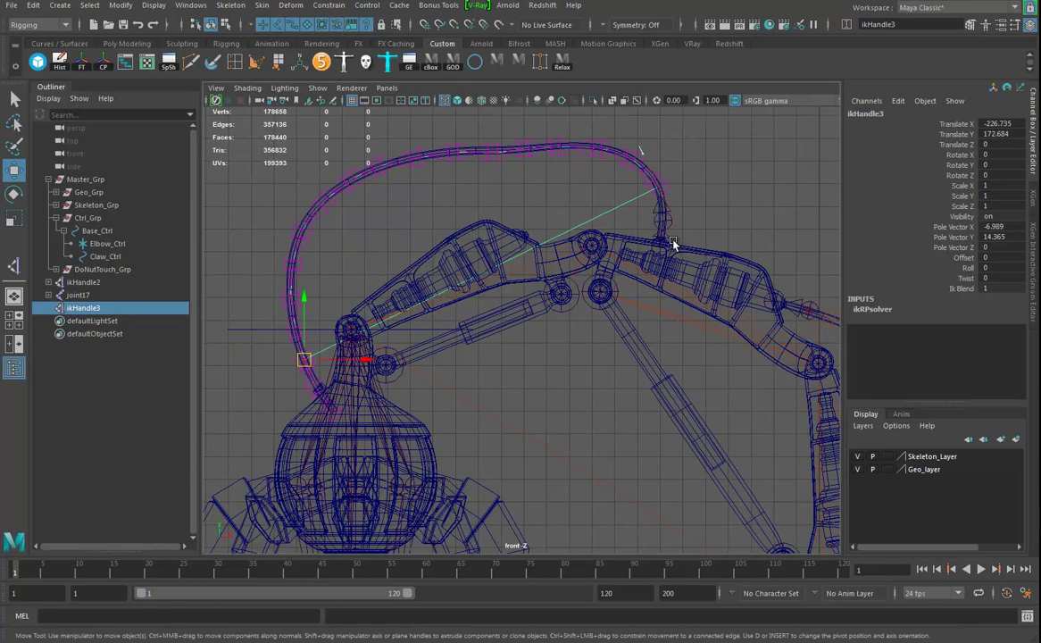
pyautogui.click(675, 244)
pyautogui.keyDown('alt'); pyautogui.moveTo(676, 247); pyautogui.dragTo(750, 313, button='right'); pyautogui.keyUp('alt')
pyautogui.keyDown('alt'); pyautogui.moveTo(750, 313); pyautogui.dragTo(666, 294, button='middle'); pyautogui.keyUp('alt')
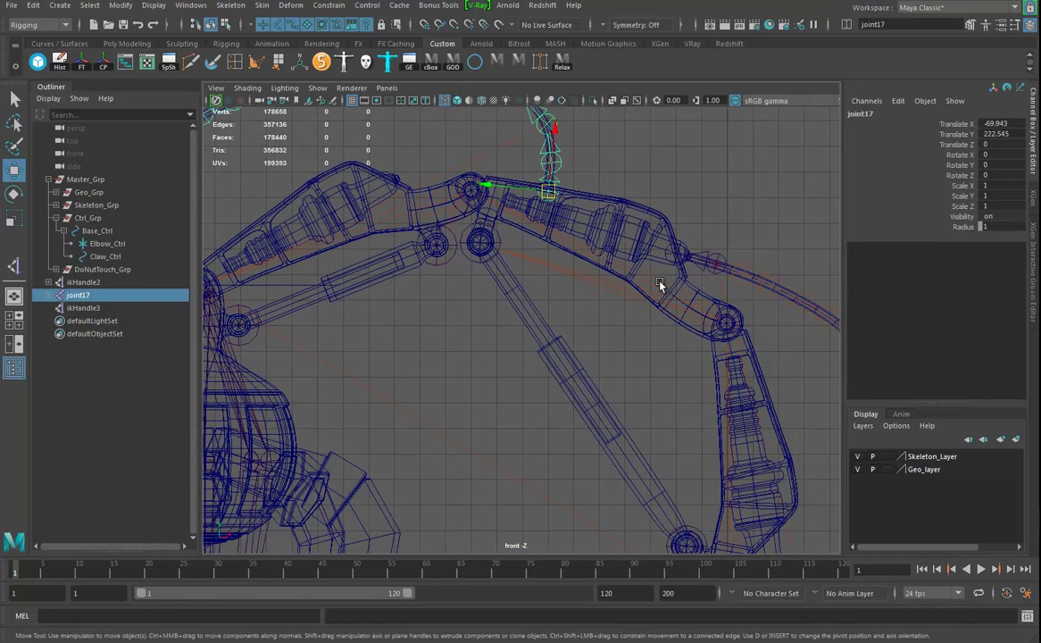
pyautogui.keyDown('shift'); pyautogui.click(659, 284); pyautogui.keyUp('shift')
pyautogui.press('p')
# Parent the second cable's lower joint joint34 under the claw-head joint joint6.
pyautogui.keyDown('alt'); pyautogui.moveTo(468, 295); pyautogui.dragTo(737, 277, button='middle'); pyautogui.keyUp('alt')
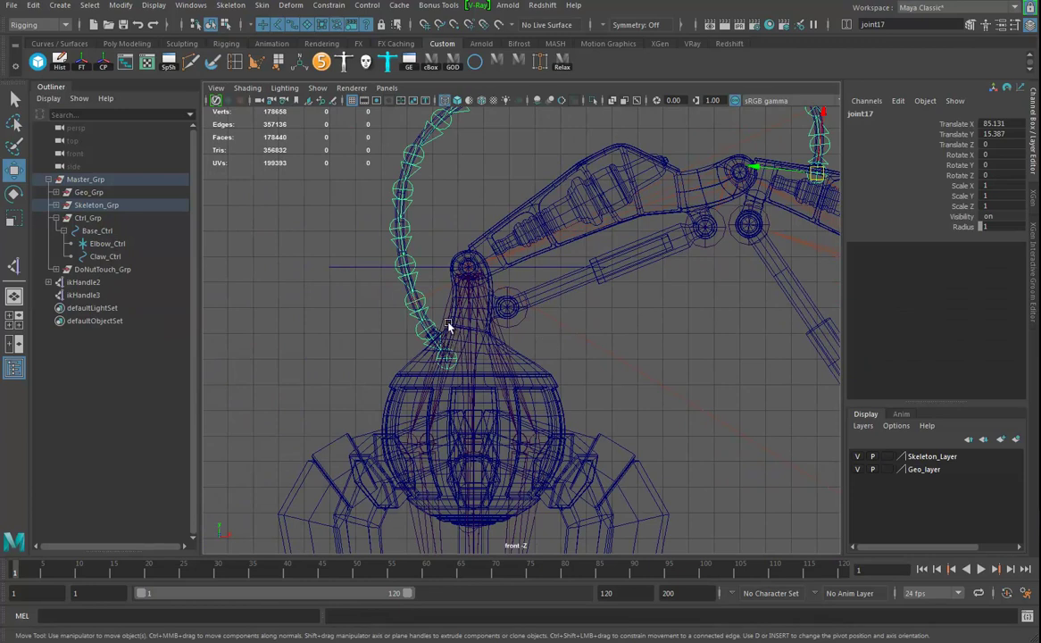
pyautogui.moveTo(416, 310); pyautogui.dragTo(418, 298)
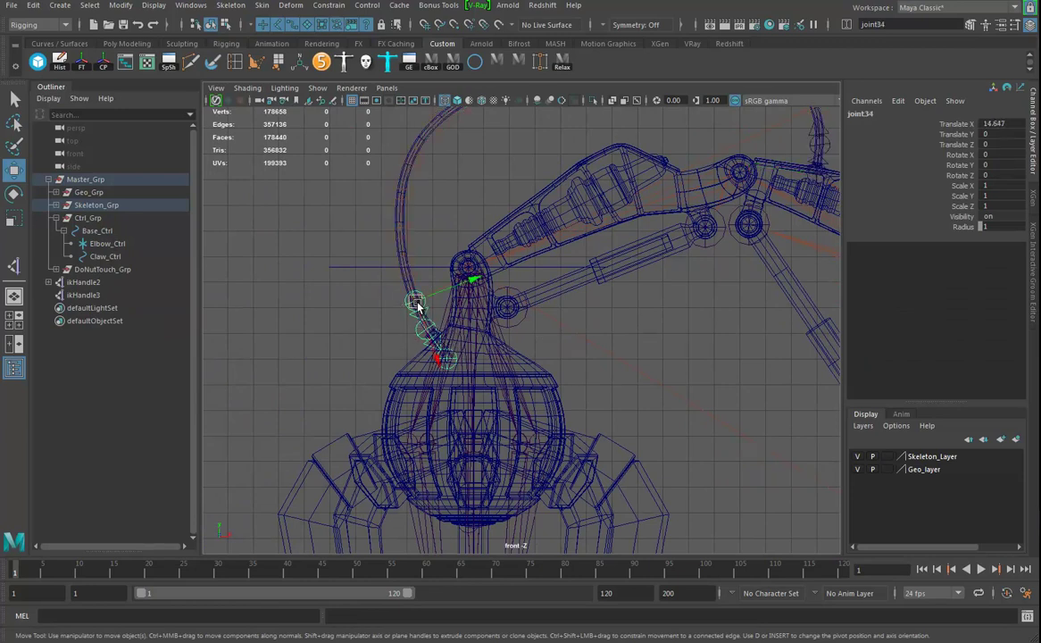
pyautogui.keyDown('alt'); pyautogui.moveTo(471, 341); pyautogui.dragTo(547, 357, button='right'); pyautogui.keyUp('alt')
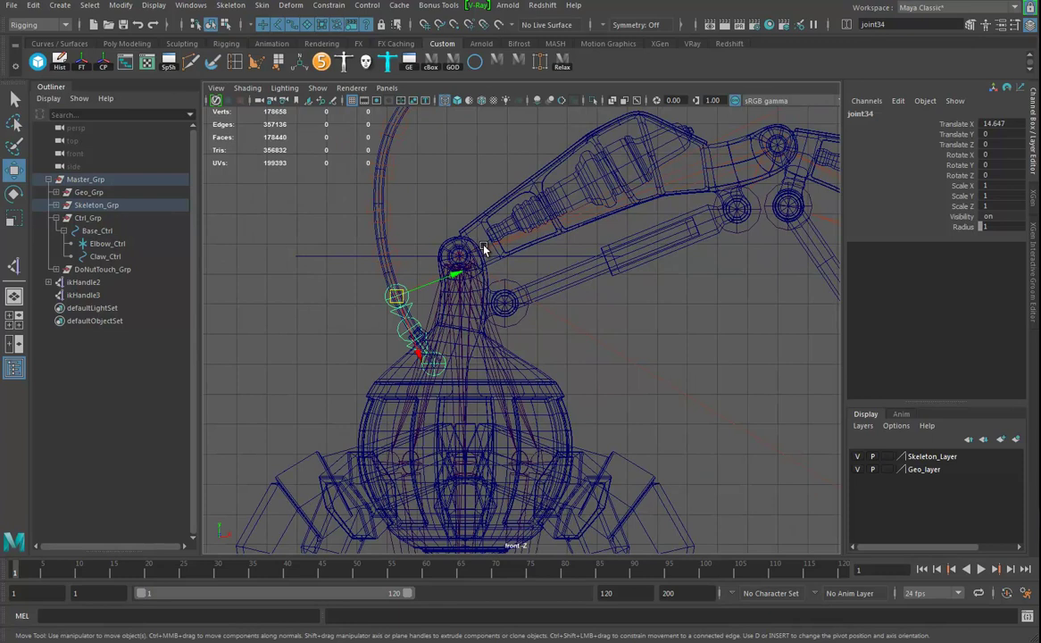
pyautogui.keyDown('shift'); pyautogui.moveTo(451, 311); pyautogui.dragTo(450, 311); pyautogui.keyUp('shift')
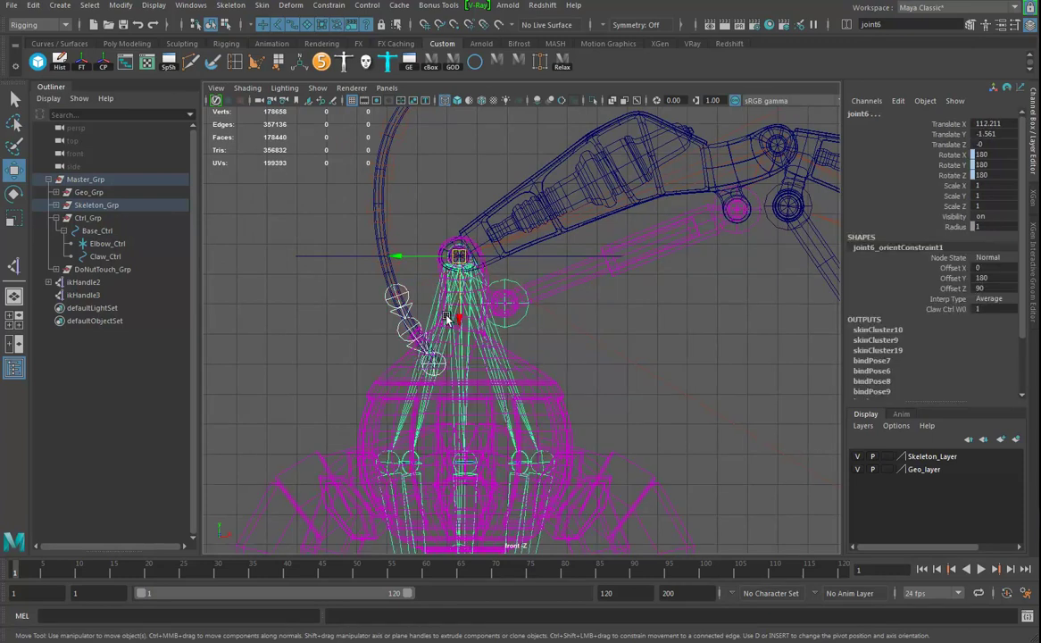
pyautogui.press('p')
# Orient-constrain the cable joint joint34 to the claw-head joint joint6, with Maintain offset on and all axes constrained.
pyautogui.keyDown('alt'); pyautogui.moveTo(472, 329); pyautogui.dragTo(490, 314, button='middle'); pyautogui.keyUp('alt')
pyautogui.keyDown('alt'); pyautogui.moveTo(460, 309); pyautogui.dragTo(514, 328, button='right'); pyautogui.keyUp('alt')
pyautogui.keyDown('alt'); pyautogui.moveTo(468, 302); pyautogui.dragTo(479, 300, button='middle'); pyautogui.keyUp('alt')
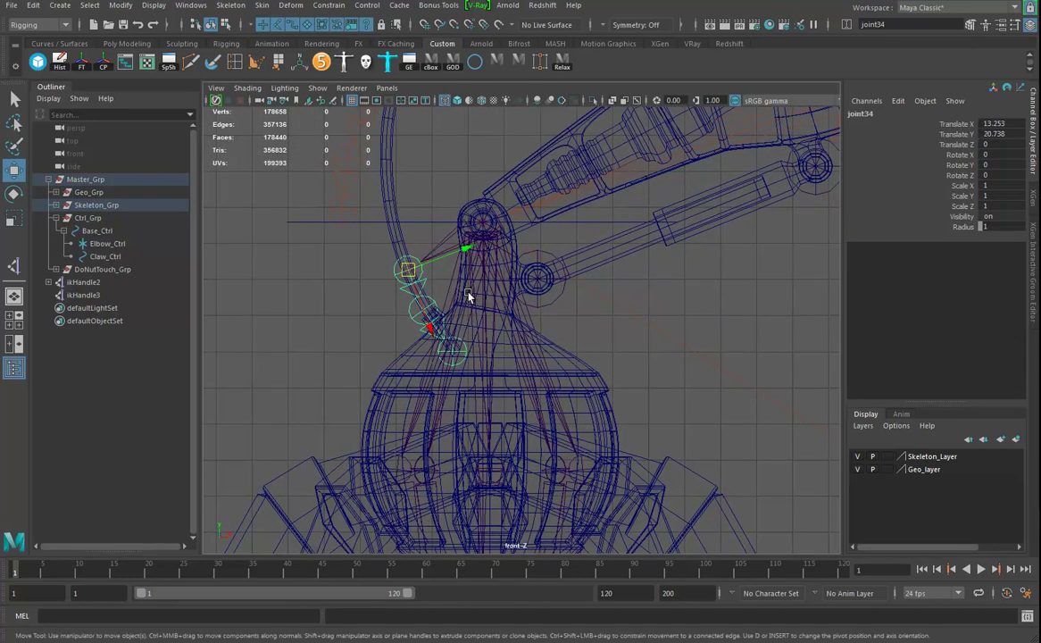
pyautogui.moveTo(483, 274); pyautogui.dragTo(485, 275)
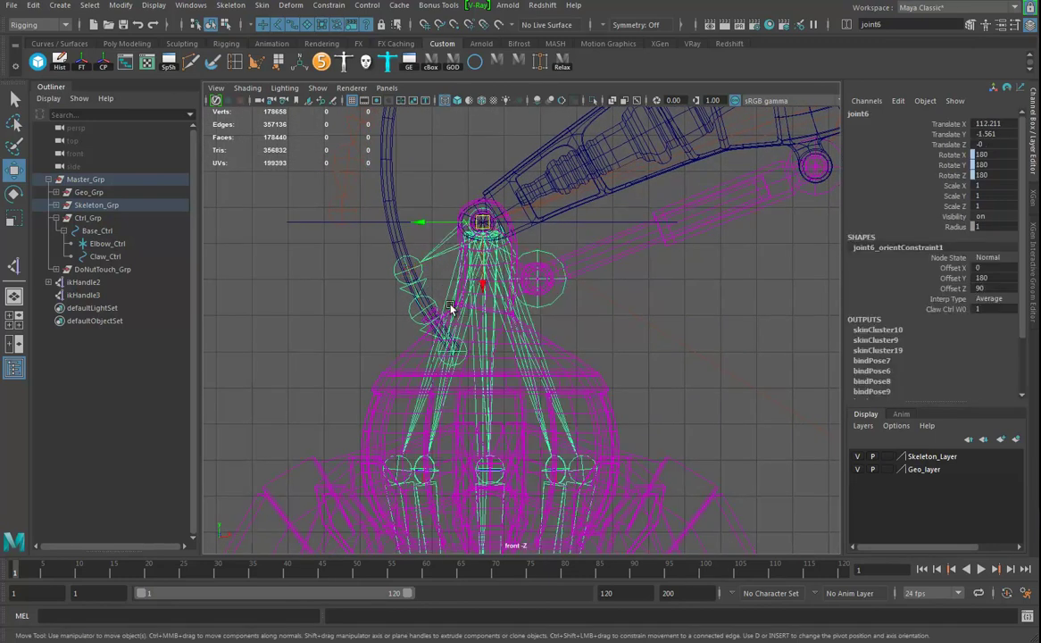
pyautogui.click(408, 270)
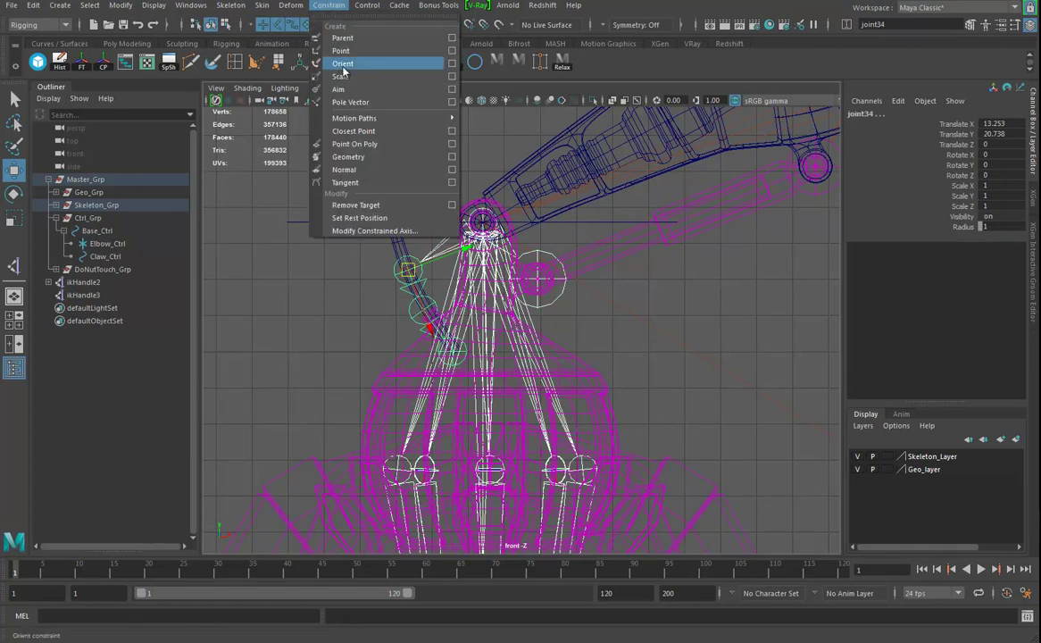
pyautogui.click(452, 64)
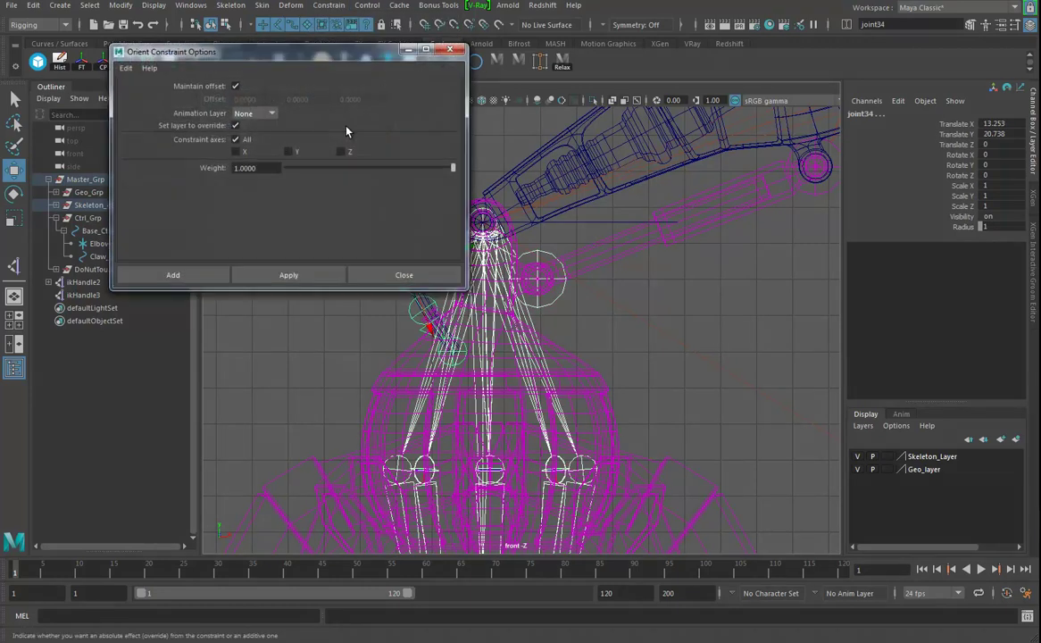
pyautogui.click(173, 275)
# Select the second cable's joints from joint17 to joint33 in the Hypergraph Hierarchy with the contents of Master_Grp expanded.
pyautogui.keyDown('alt'); pyautogui.moveTo(674, 292); pyautogui.dragTo(512, 265, button='right'); pyautogui.keyUp('alt')
pyautogui.keyDown('alt'); pyautogui.moveTo(511, 265); pyautogui.dragTo(344, 375, button='middle'); pyautogui.keyUp('alt')
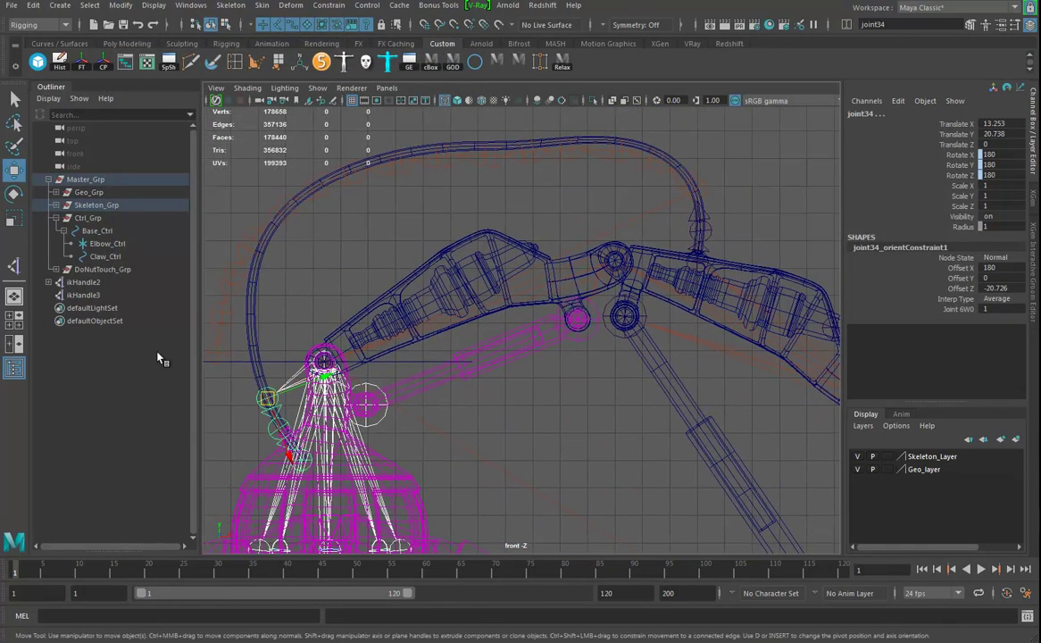
pyautogui.click(702, 255)
pyautogui.moveTo(727, 240); pyautogui.dragTo(694, 253)
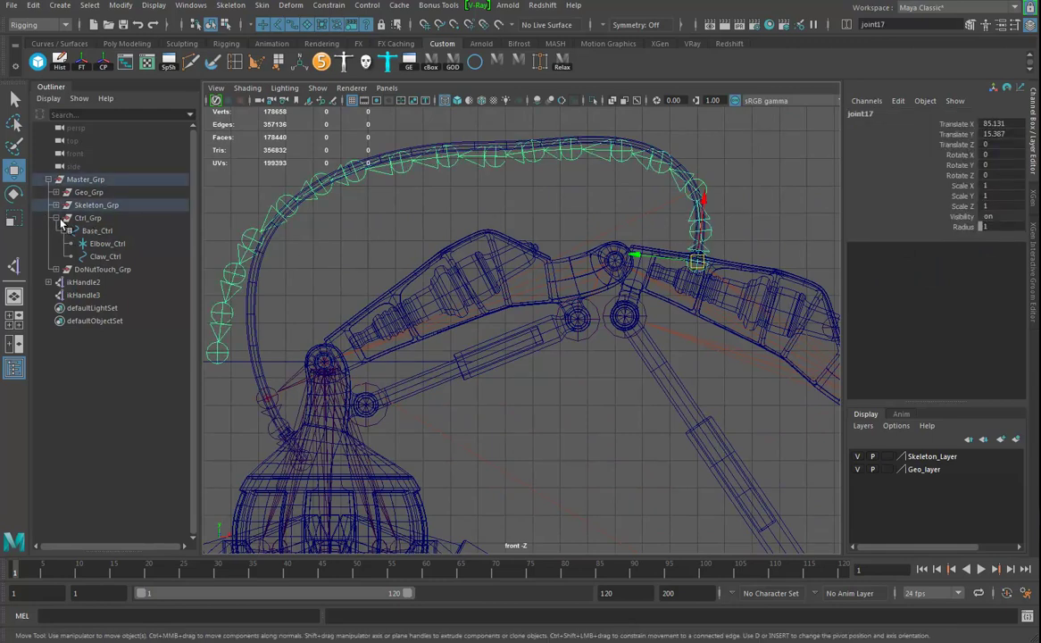
pyautogui.click(125, 61)
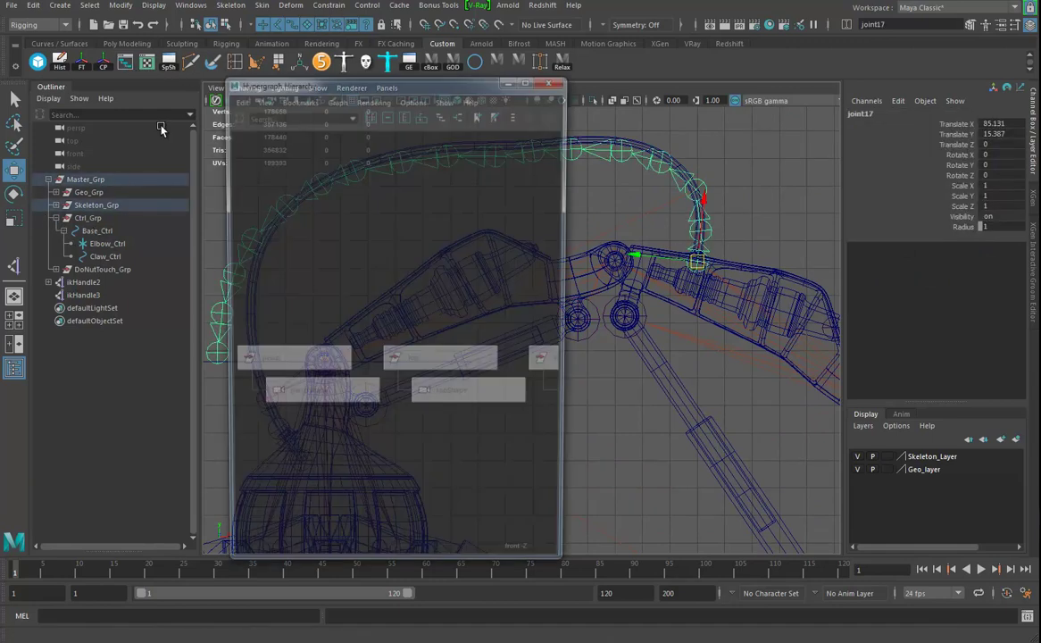
pyautogui.scroll(-8, 354, 345)
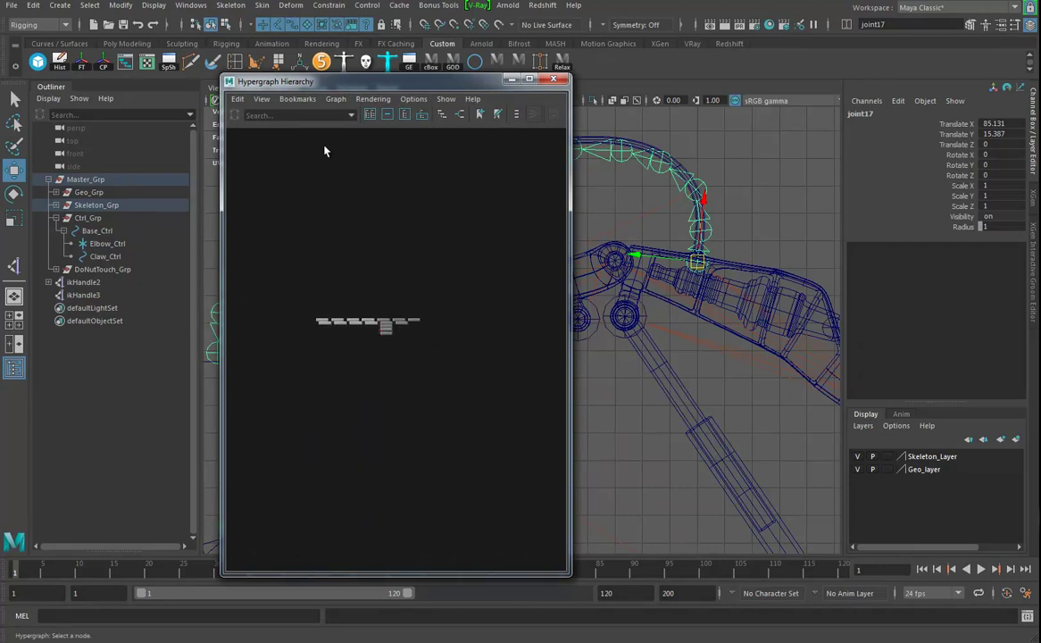
pyautogui.scroll(6, 375, 344)
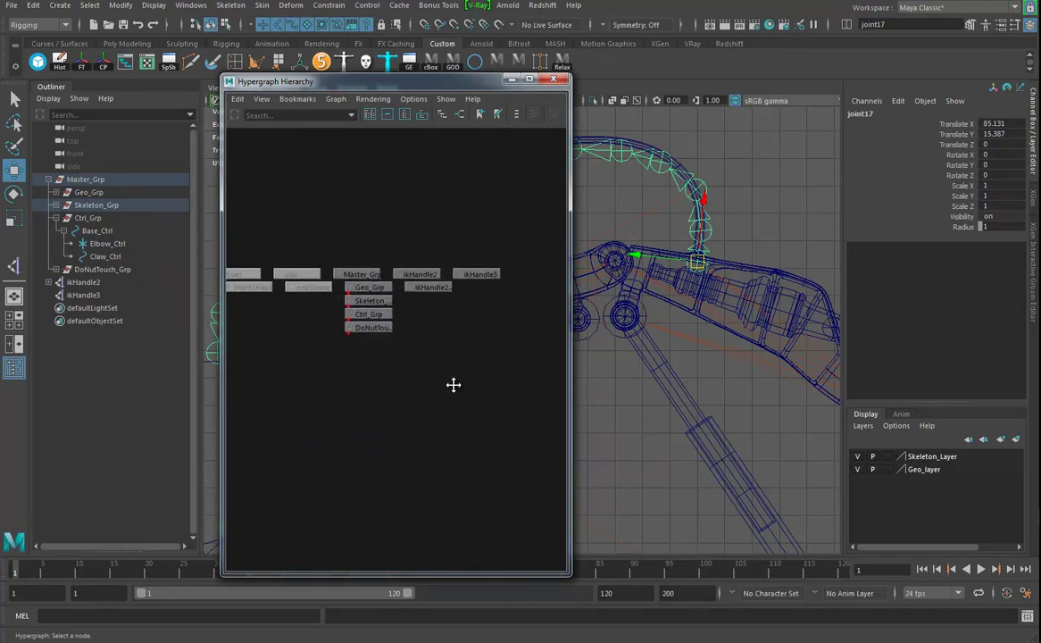
pyautogui.rightClick(360, 273)
pyautogui.click(389, 323)
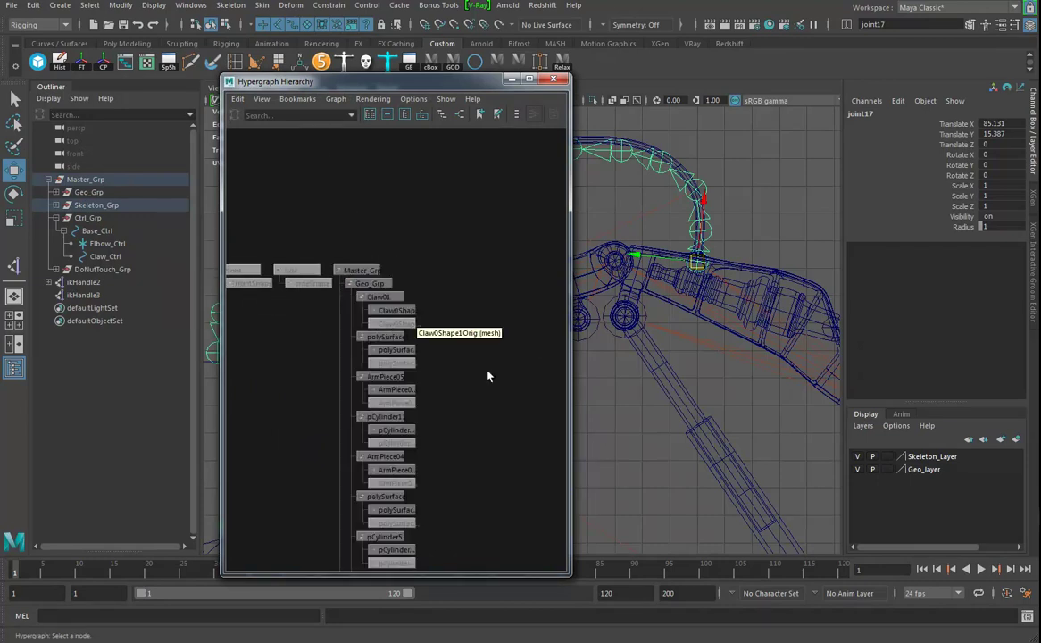
pyautogui.keyDown('alt'); pyautogui.moveTo(440, 432); pyautogui.dragTo(398, 244, button='middle'); pyautogui.keyUp('alt')
pyautogui.keyDown('alt'); pyautogui.moveTo(411, 449); pyautogui.dragTo(400, 259, button='middle'); pyautogui.keyUp('alt')
pyautogui.moveTo(428, 451)
pyautogui.keyDown('alt'); pyautogui.mouseDown(button='middle')
pyautogui.moveTo(421, 295)
pyautogui.moveTo(430, 294)
pyautogui.mouseUp(button='middle'); pyautogui.keyUp('alt')
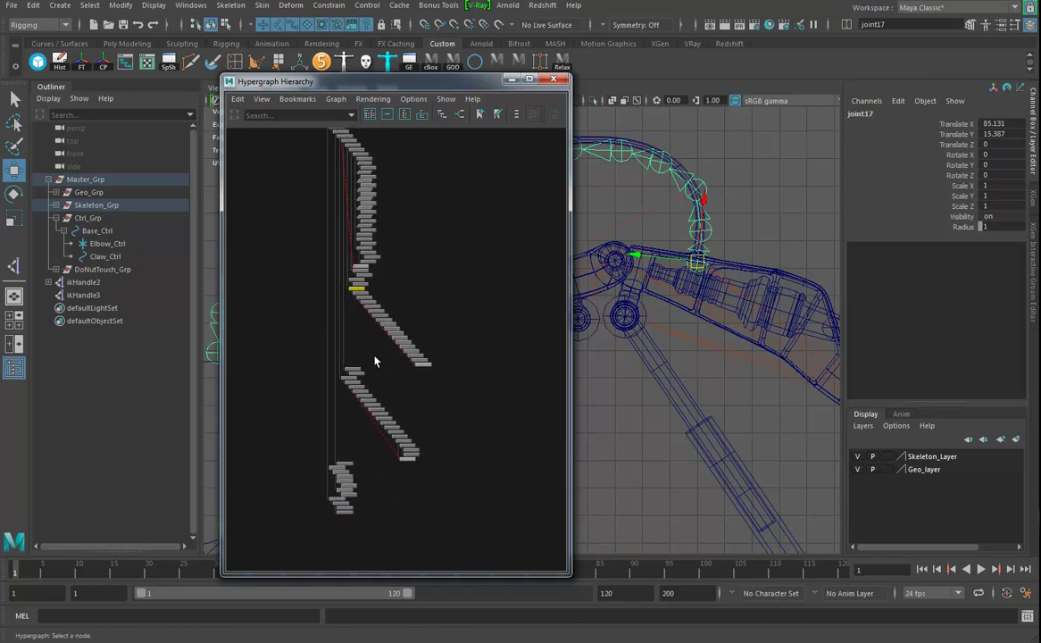
pyautogui.keyDown('alt'); pyautogui.moveTo(447, 396); pyautogui.dragTo(501, 398, button='right'); pyautogui.keyUp('alt')
pyautogui.moveTo(283, 212); pyautogui.dragTo(460, 376)
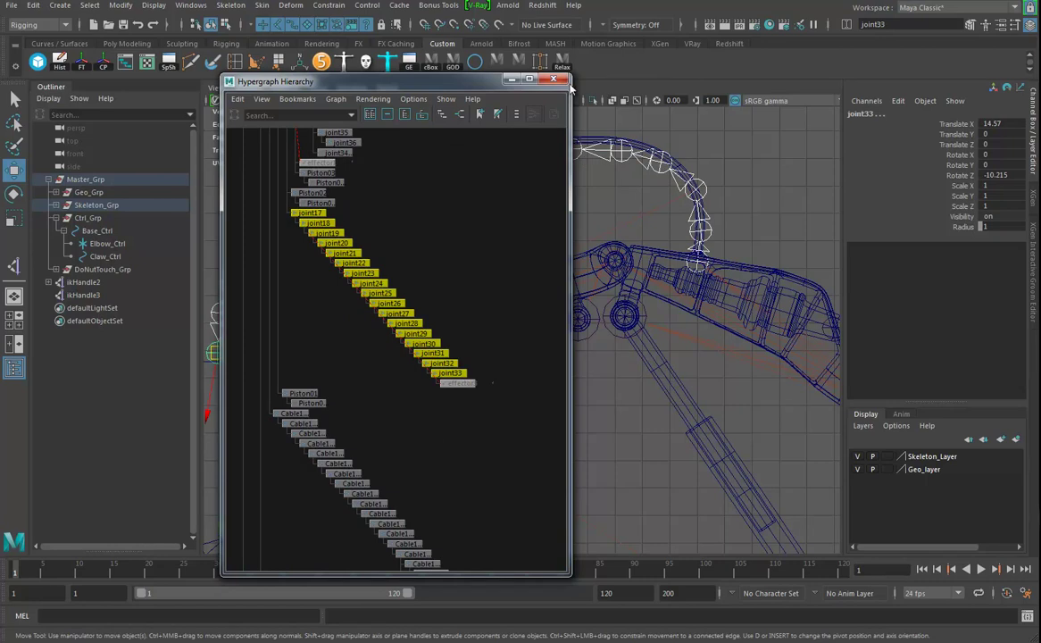
pyautogui.click(555, 82)
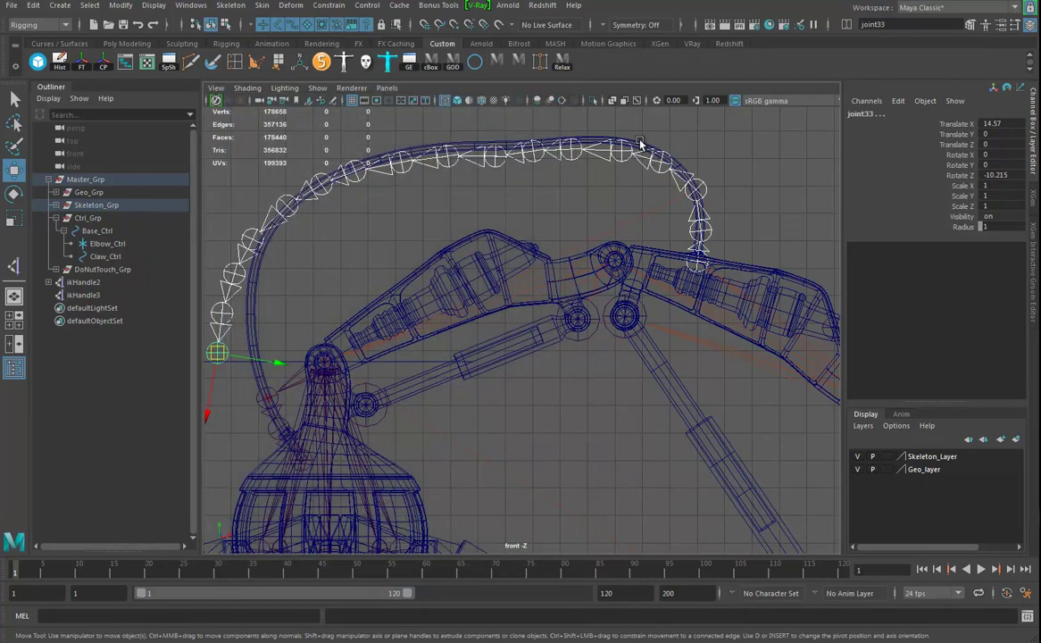
# Bind the second cable's mesh extrudedSurface2 to the selected joint chain with Bind Skin and check the arm in the front view.
pyautogui.click(587, 141)
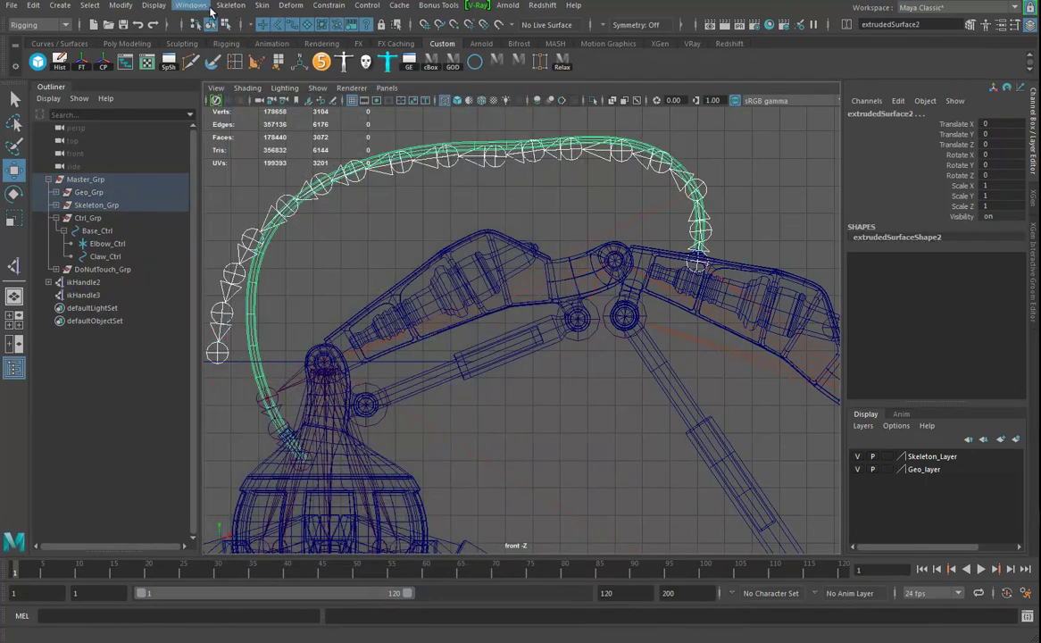
pyautogui.click(264, 6)
pyautogui.click(285, 39)
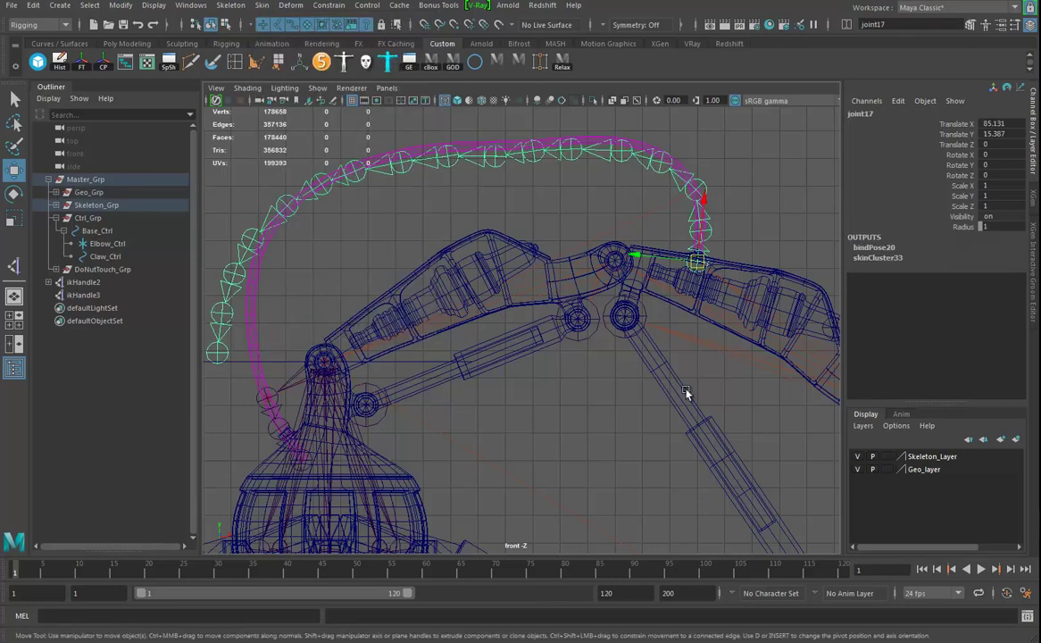
pyautogui.keyDown('alt'); pyautogui.moveTo(691, 414); pyautogui.dragTo(487, 377, button='right'); pyautogui.keyUp('alt')
pyautogui.keyDown('alt'); pyautogui.moveTo(627, 395); pyautogui.dragTo(634, 324, button='middle'); pyautogui.keyUp('alt')
pyautogui.keyDown('alt'); pyautogui.moveTo(633, 324); pyautogui.dragTo(490, 356, button='right'); pyautogui.keyUp('alt')
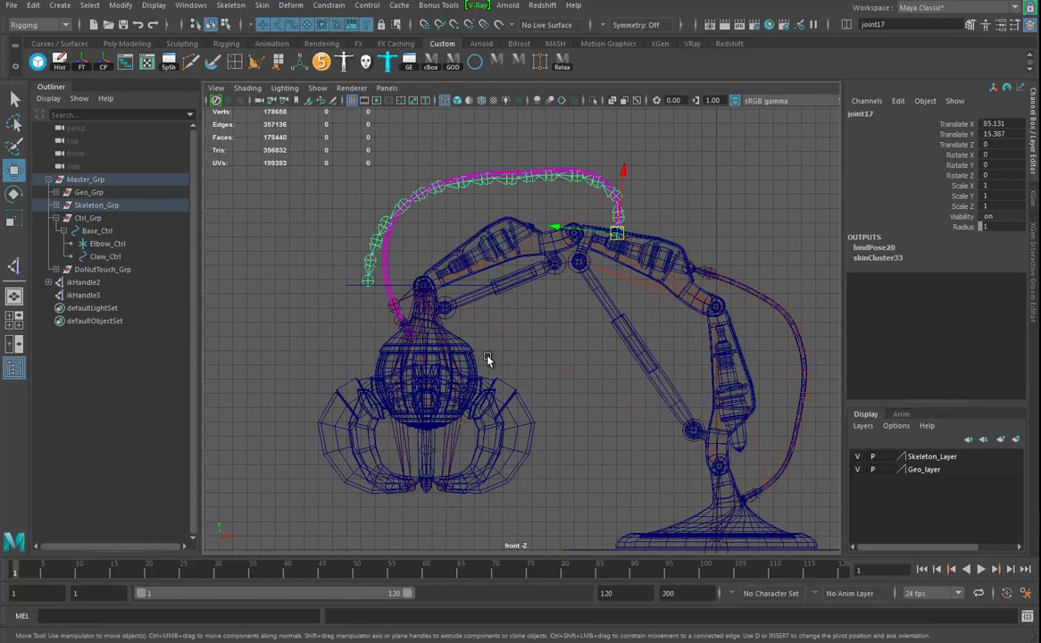
pyautogui.keyDown('alt'); pyautogui.moveTo(491, 356); pyautogui.dragTo(487, 378, button='middle'); pyautogui.keyUp('alt')
pyautogui.keyDown('alt'); pyautogui.moveTo(369, 341); pyautogui.dragTo(454, 370, button='right'); pyautogui.keyUp('alt')
pyautogui.keyDown('alt'); pyautogui.moveTo(375, 346); pyautogui.dragTo(390, 360, button='middle'); pyautogui.keyUp('alt')
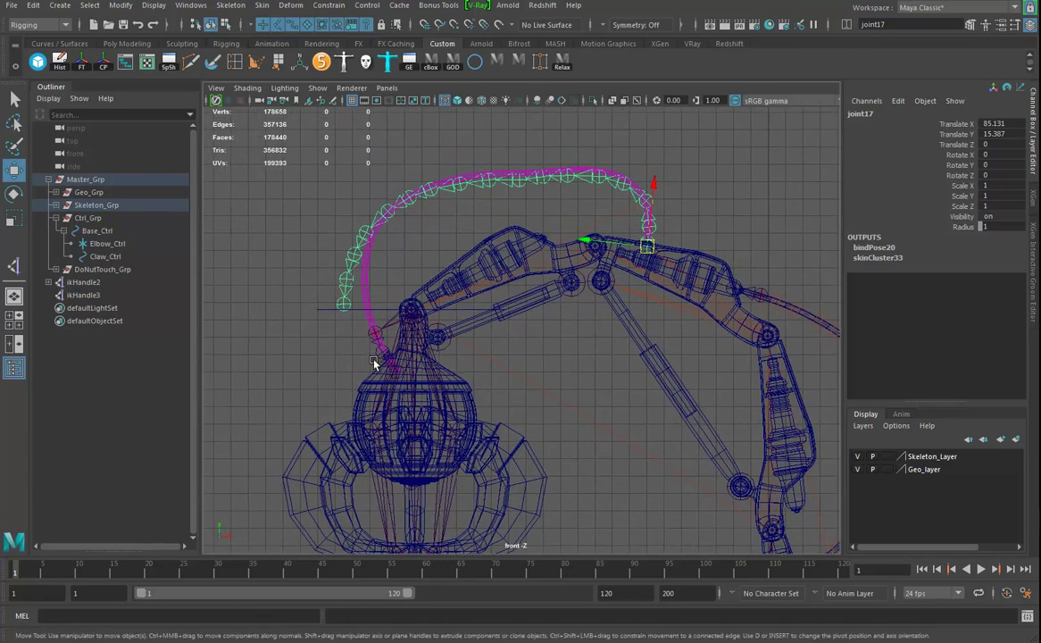
# Undo the second cable's skin bind, joint34's orient constraint and the parenting of joint34 under the claw-head joint joint6.
pyautogui.hotkey('ctrl', 'z')
pyautogui.hotkey('ctrl', 'z')
pyautogui.hotkey('ctrl', 'z')
pyautogui.hotkey('ctrl', 'z')
pyautogui.hotkey('ctrl', 'z')
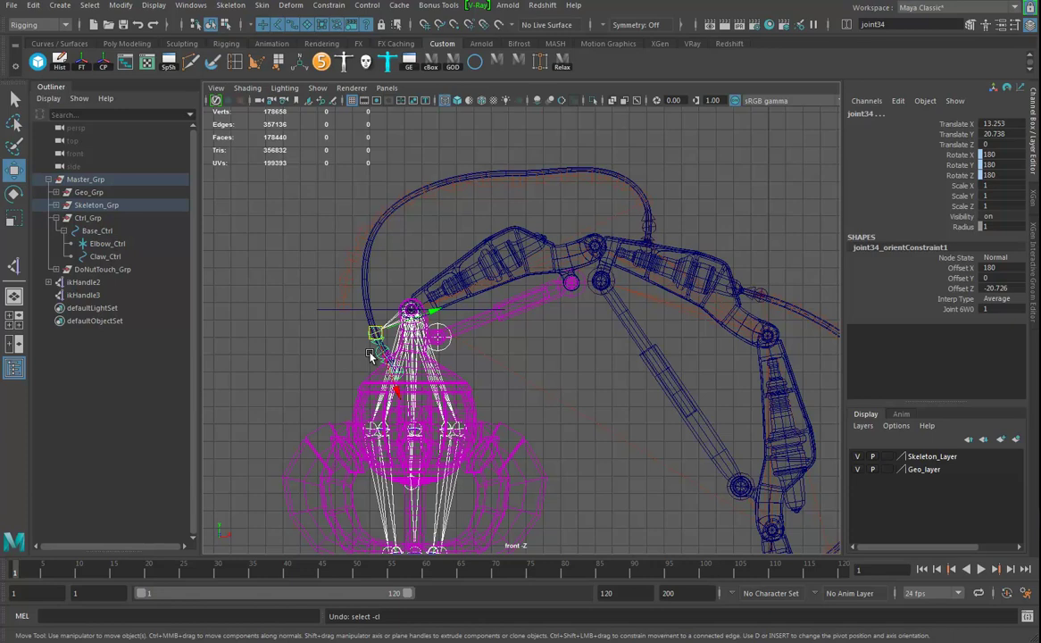
pyautogui.hotkey('ctrl', 'z')
pyautogui.hotkey('ctrl', 'z')
pyautogui.hotkey('ctrl', 'z')
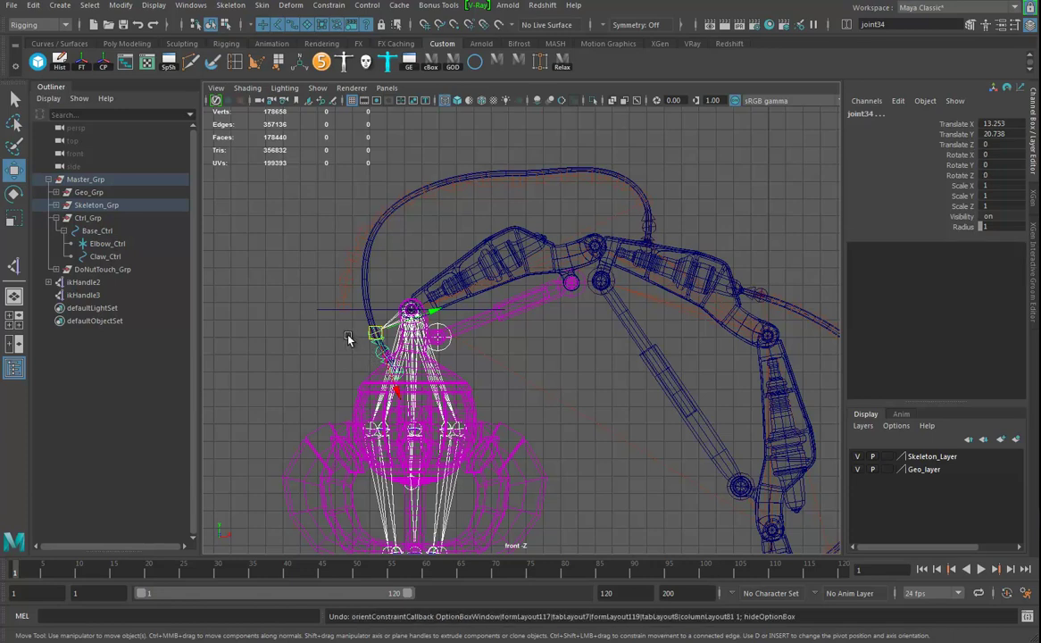
pyautogui.hotkey('ctrl', 'z')
pyautogui.hotkey('ctrl', 'z')
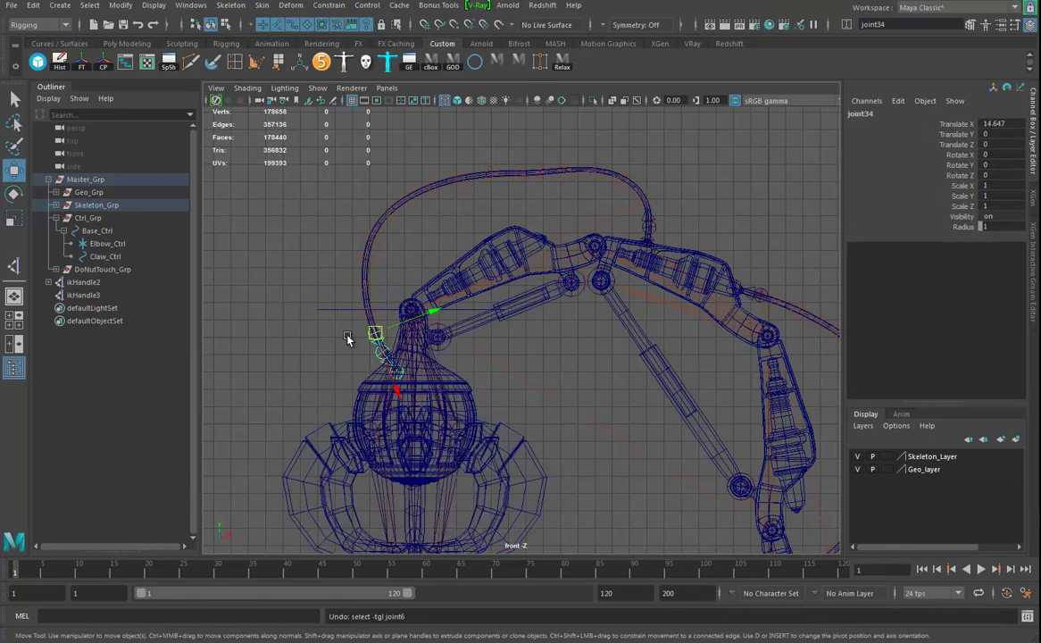
# Parent-constrain the second cable's lower joint joint34 to the claw-head joint joint6.
pyautogui.keyDown('alt'); pyautogui.moveTo(355, 353); pyautogui.dragTo(527, 402, button='right'); pyautogui.keyUp('alt')
pyautogui.keyDown('alt'); pyautogui.moveTo(346, 359); pyautogui.dragTo(491, 361, button='middle'); pyautogui.keyUp('alt')
pyautogui.keyDown('alt'); pyautogui.moveTo(398, 373); pyautogui.dragTo(486, 393, button='right'); pyautogui.keyUp('alt')
pyautogui.click(332, 342)
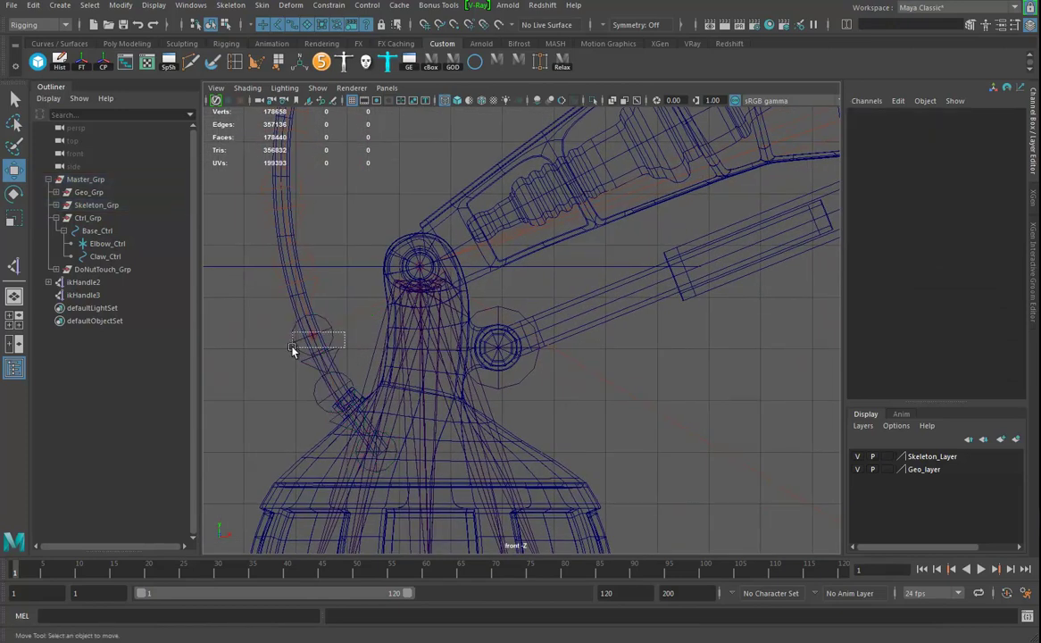
pyautogui.moveTo(292, 350); pyautogui.dragTo(308, 337)
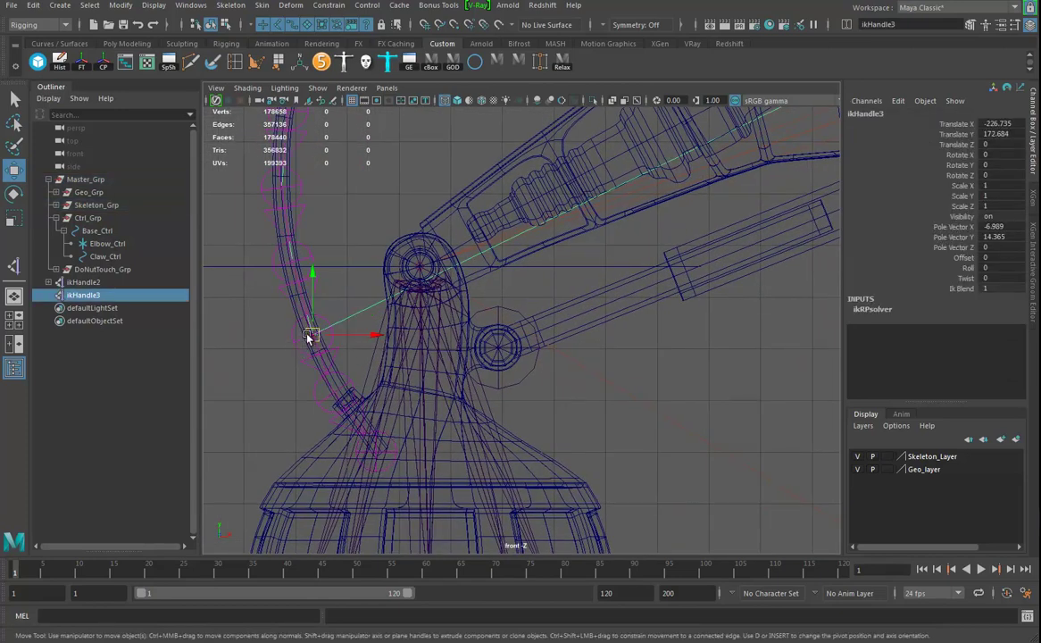
pyautogui.keyDown('shift'); pyautogui.click(402, 267); pyautogui.keyUp('shift')
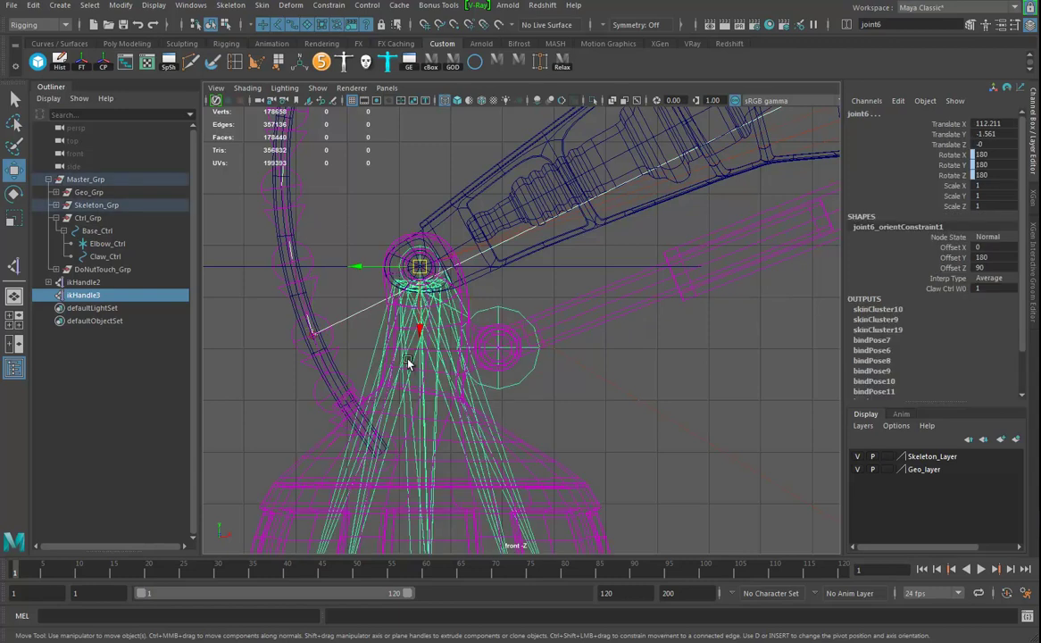
pyautogui.keyDown('alt'); pyautogui.moveTo(375, 320); pyautogui.dragTo(421, 314, button='middle'); pyautogui.keyUp('alt')
pyautogui.click(446, 323)
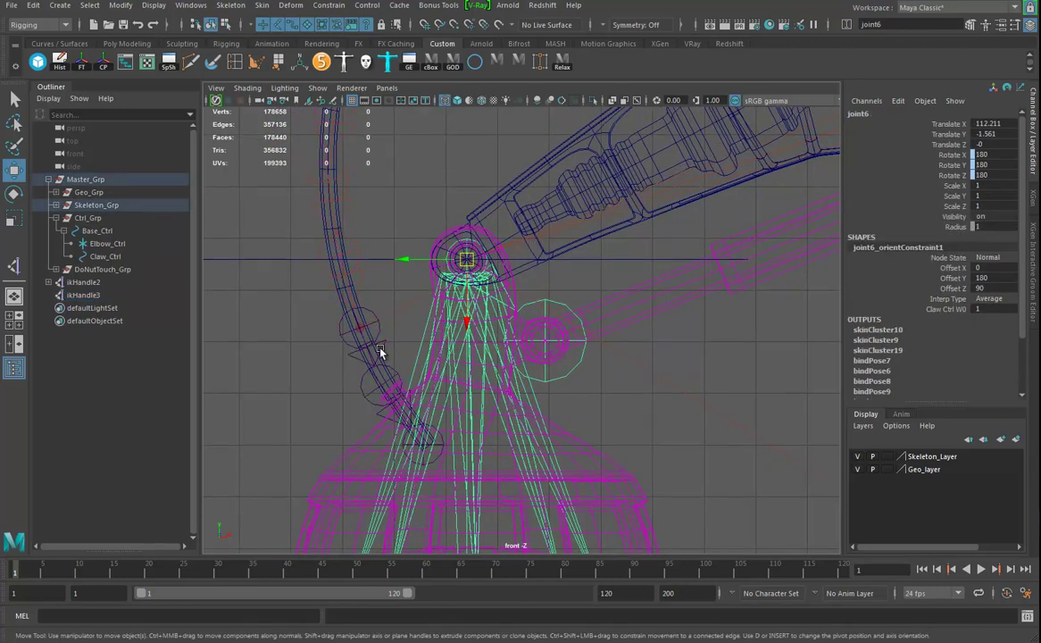
pyautogui.click(356, 330)
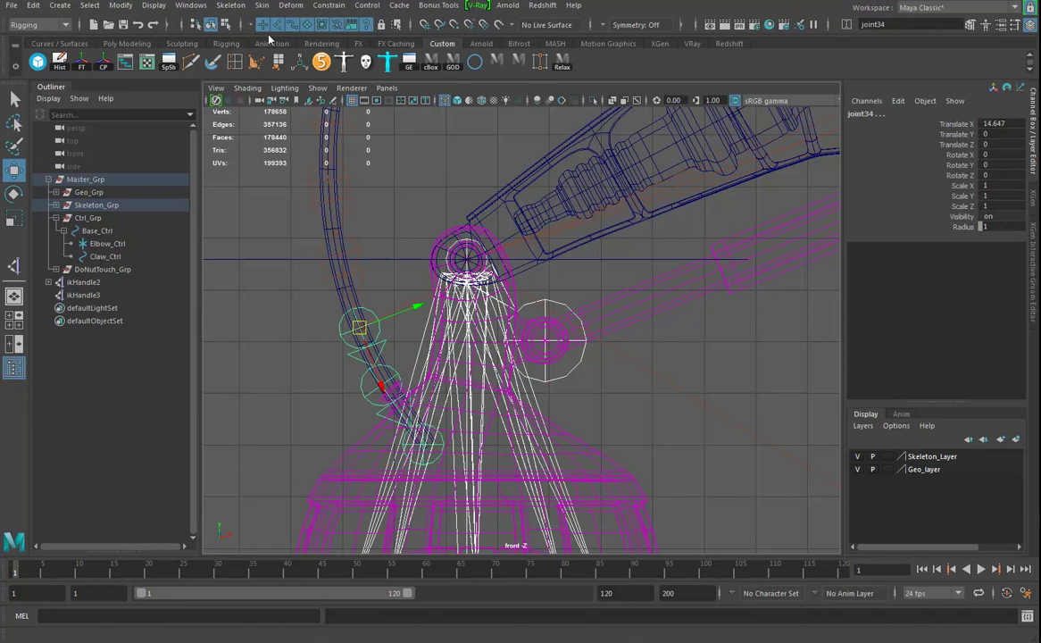
pyautogui.click(329, 5)
pyautogui.click(343, 38)
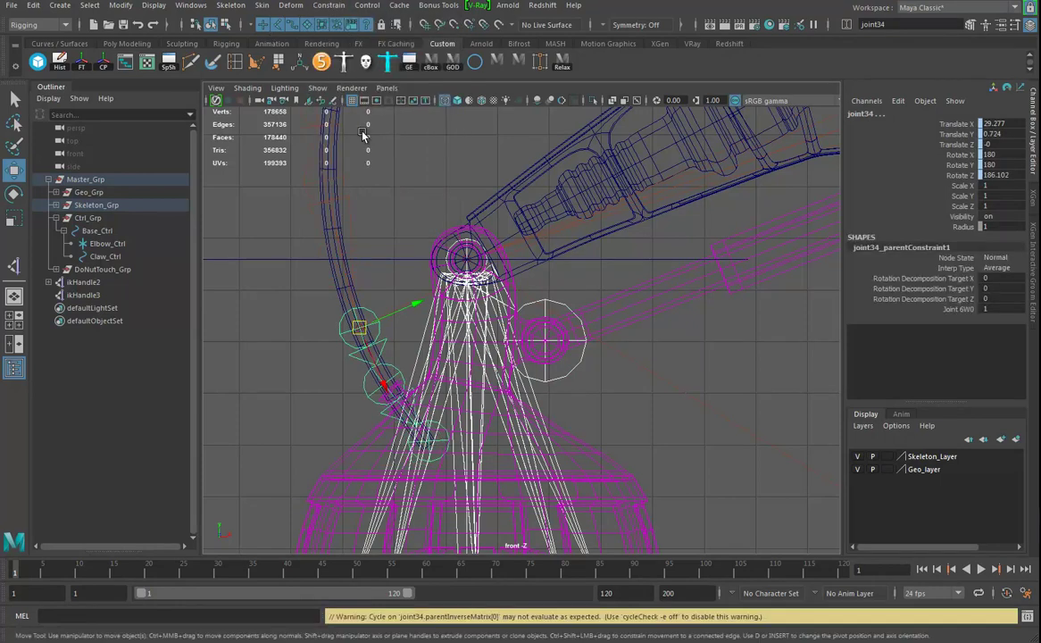
# Try to add an orient constraint from the claw-head joint joint6 to the cable joint joint34.
pyautogui.scroll(-2, 343, 339)
pyautogui.keyDown('alt'); pyautogui.moveTo(437, 329); pyautogui.dragTo(431, 311, button='middle'); pyautogui.keyUp('alt')
pyautogui.keyDown('alt'); pyautogui.moveTo(470, 349); pyautogui.dragTo(486, 337, button='middle'); pyautogui.keyUp('alt')
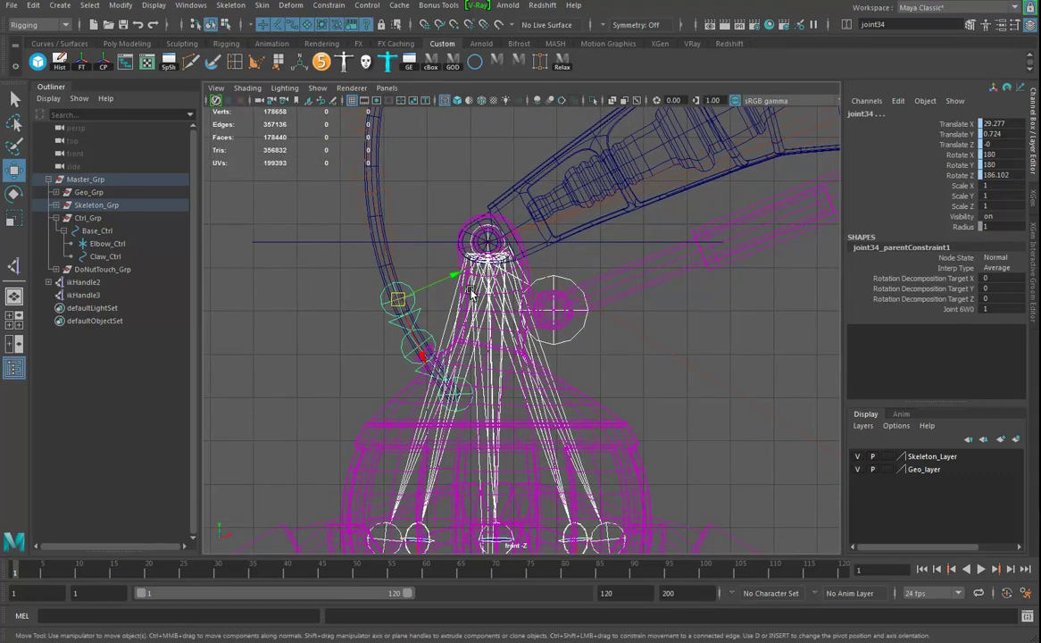
pyautogui.click(452, 314)
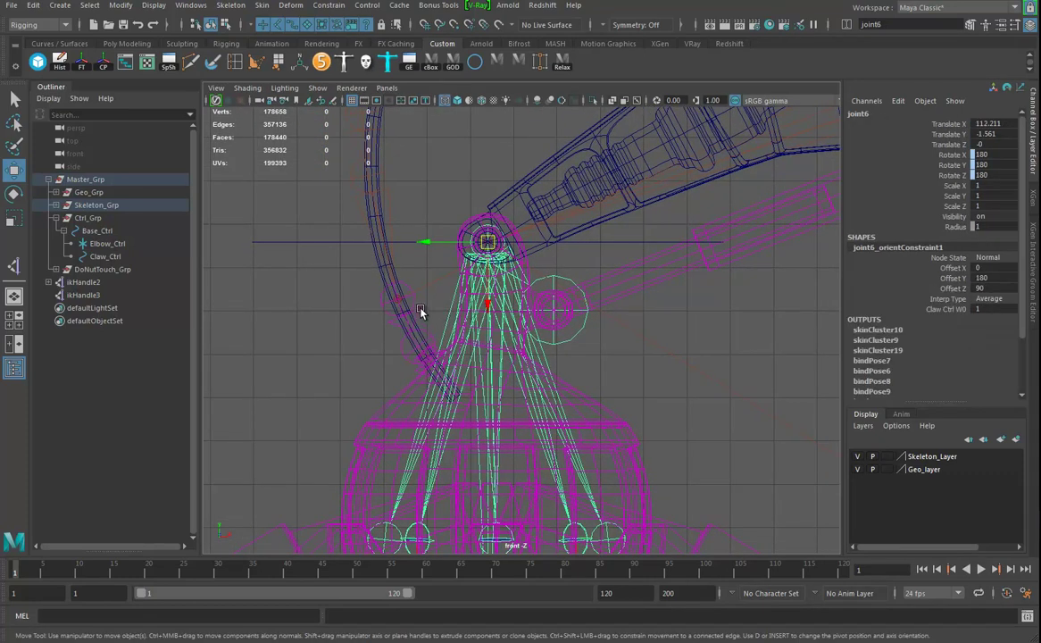
pyautogui.keyDown('shift'); pyautogui.click(383, 279); pyautogui.keyUp('shift')
pyautogui.click(329, 5)
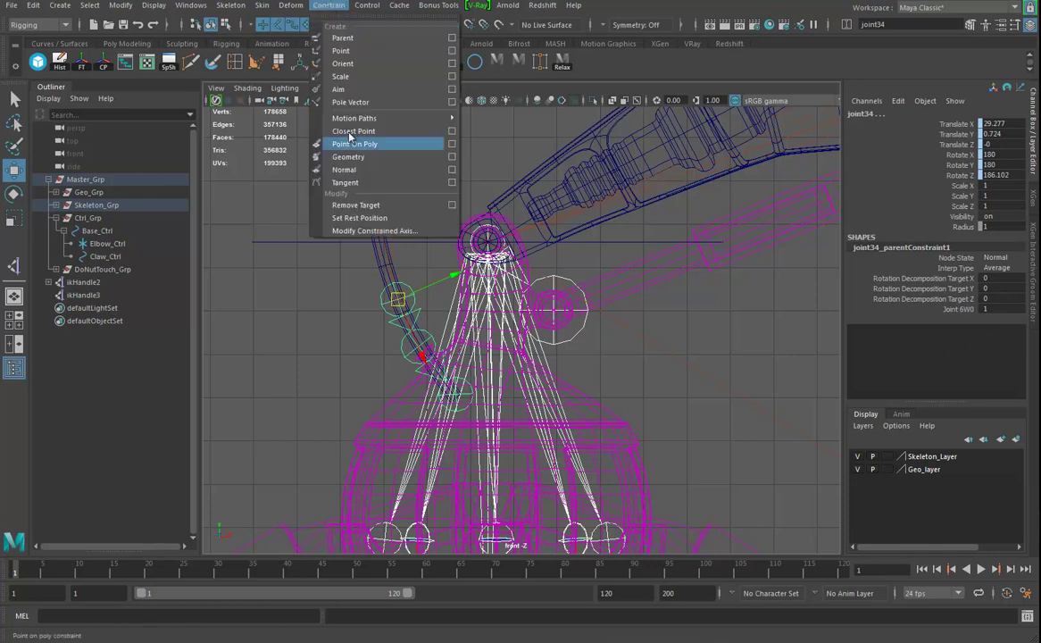
pyautogui.click(343, 64)
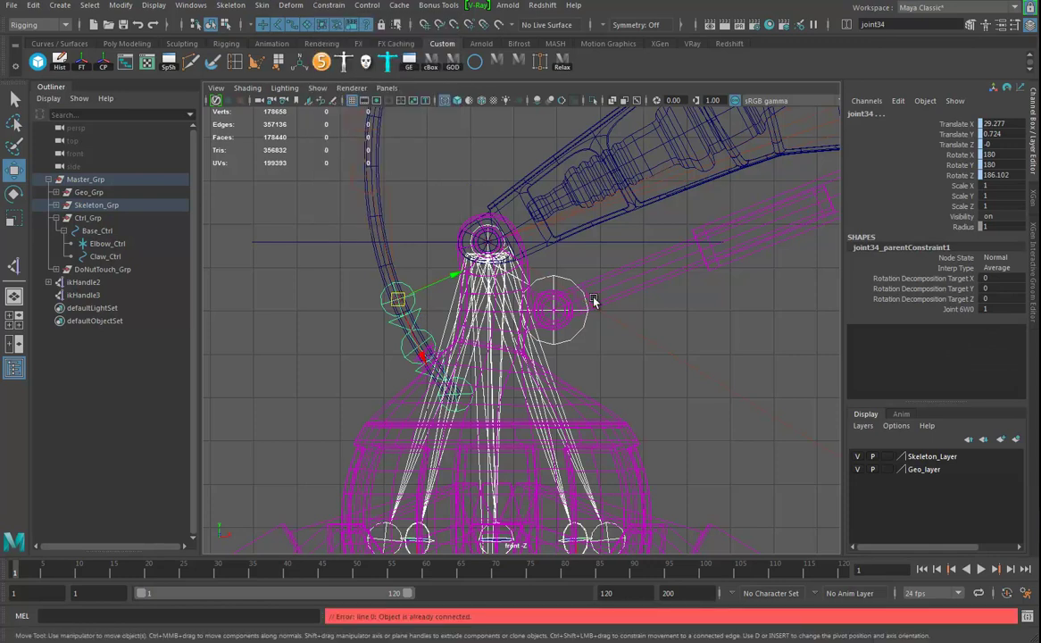
# Break the connections on the Translate X, Y and Z channels of the cable joint joint34.
pyautogui.click(422, 316)
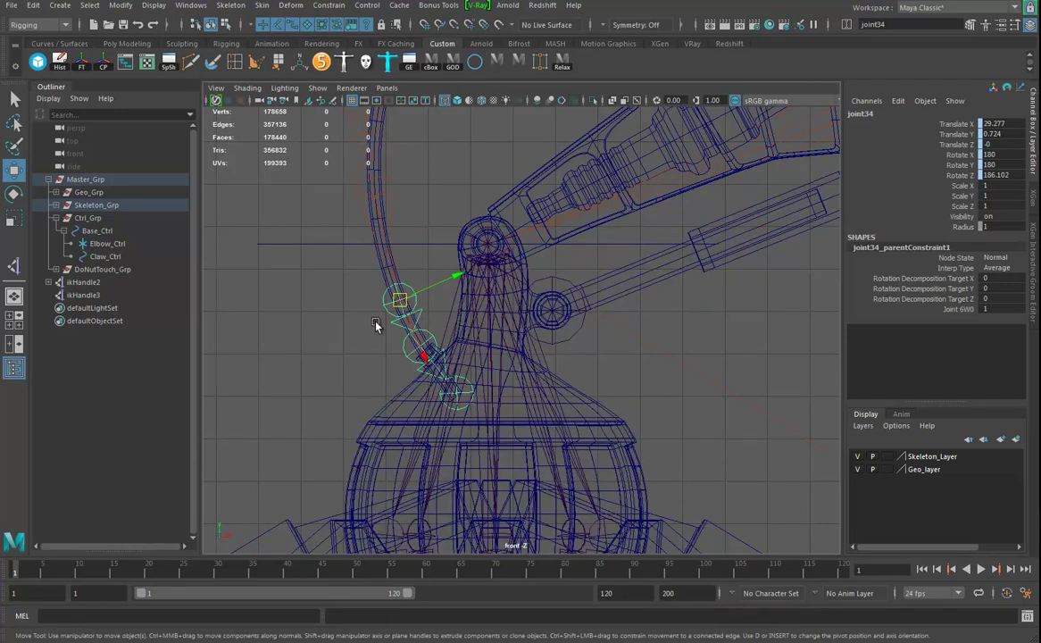
pyautogui.click(399, 300)
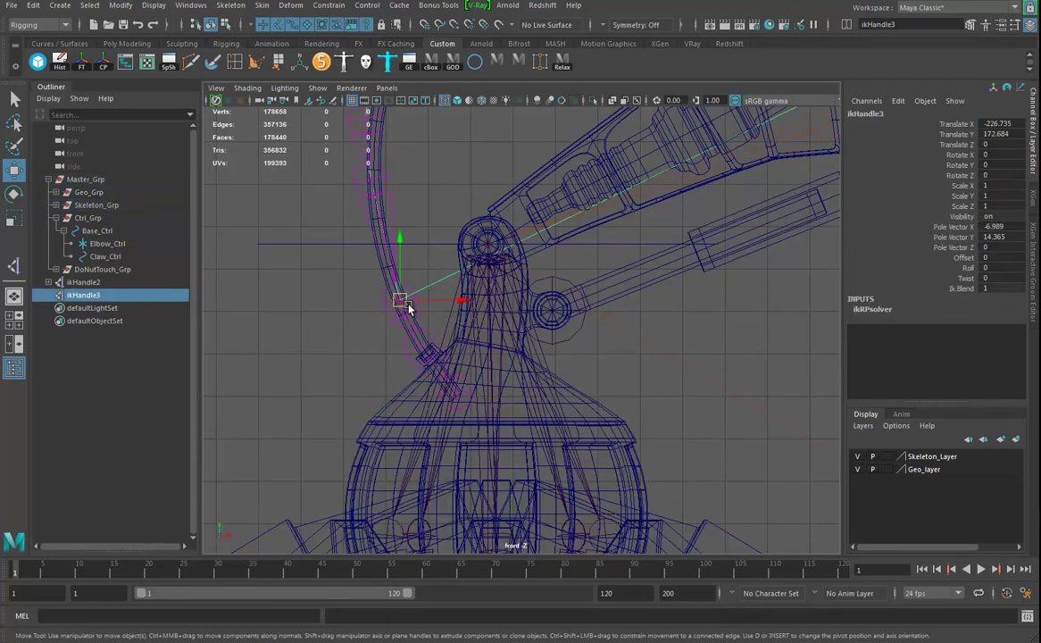
pyautogui.keyDown('alt'); pyautogui.moveTo(382, 311); pyautogui.dragTo(468, 342); pyautogui.keyUp('alt')
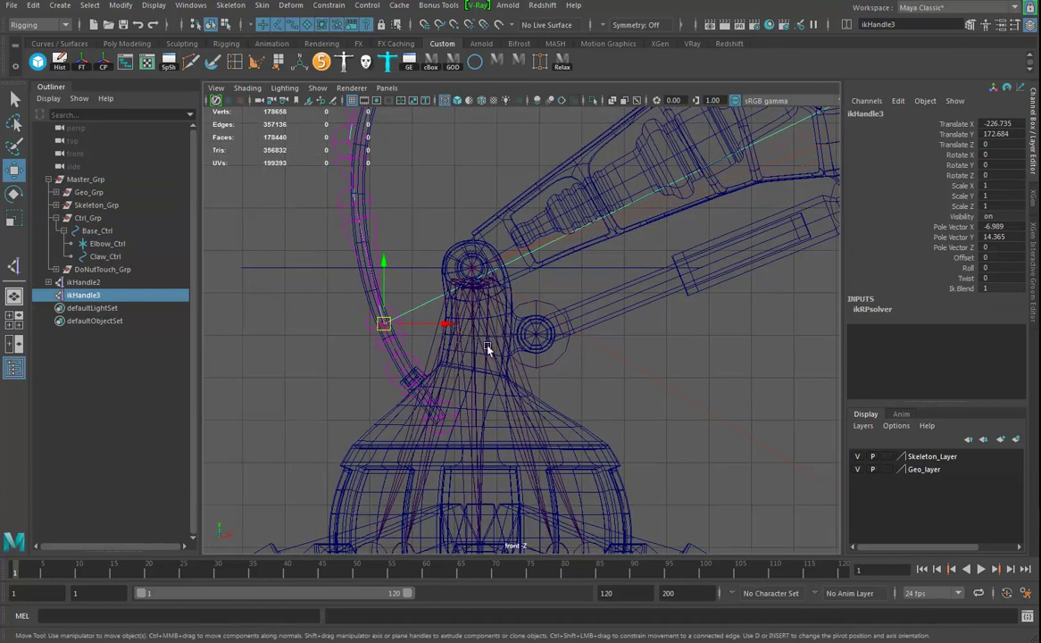
pyautogui.click(470, 315)
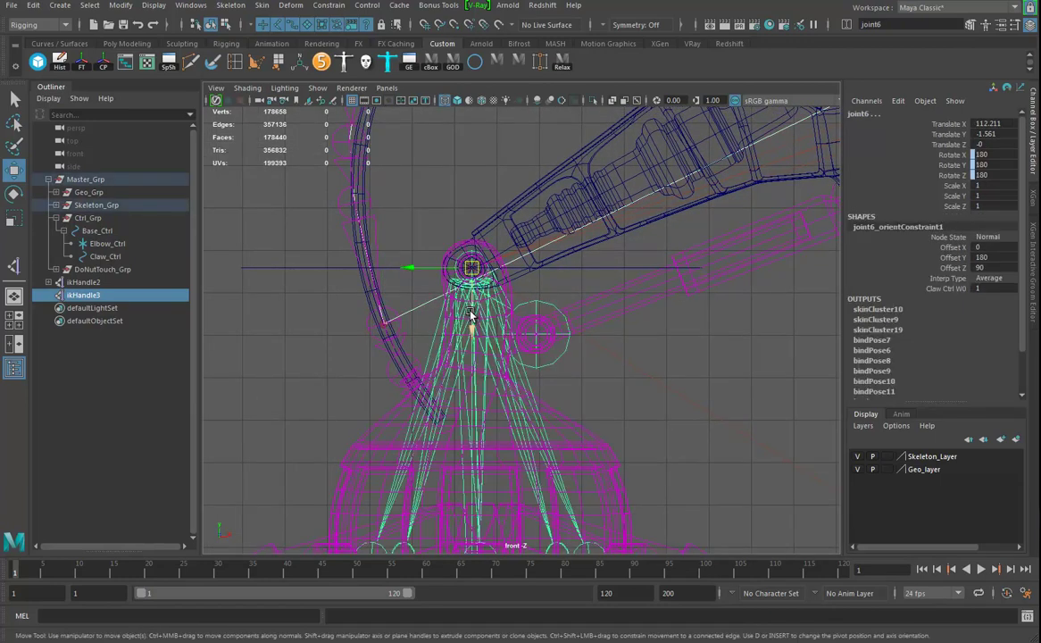
pyautogui.click(404, 336)
pyautogui.moveTo(948, 128); pyautogui.dragTo(956, 144)
pyautogui.rightClick(963, 145)
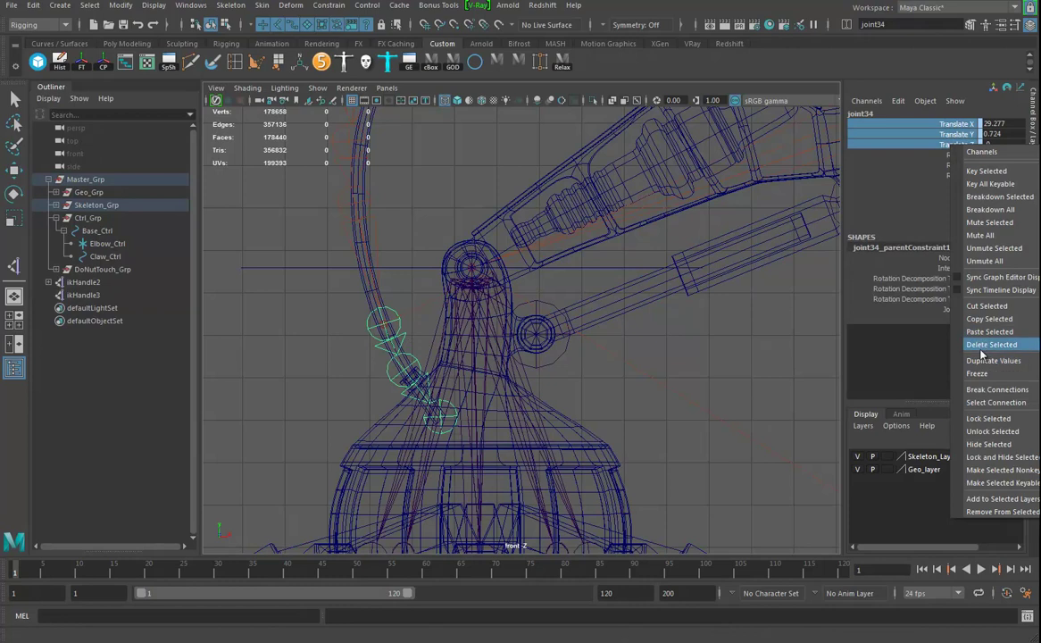
pyautogui.click(994, 390)
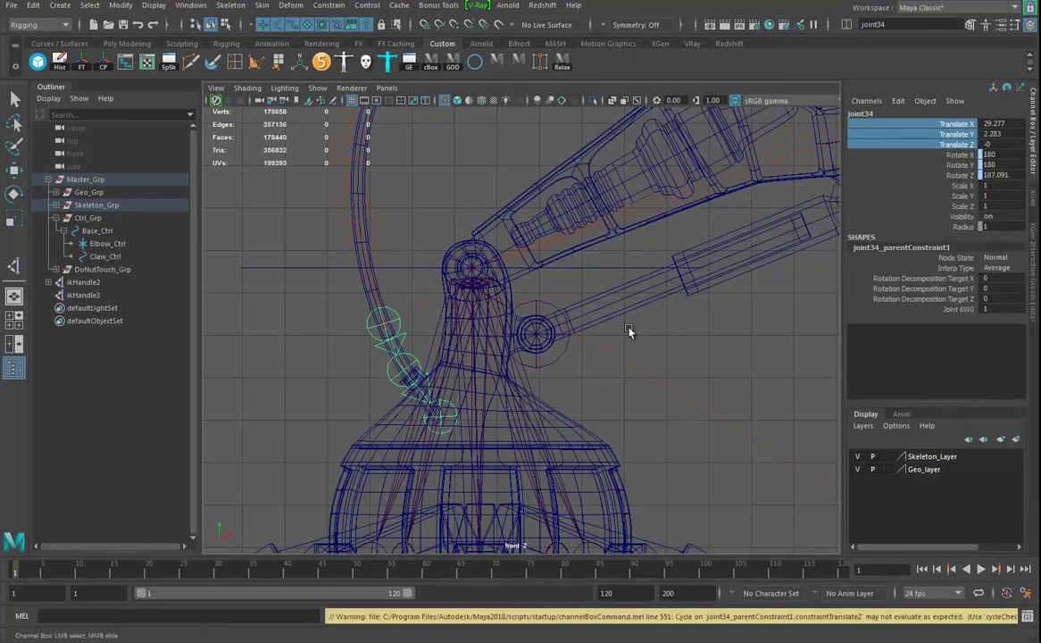
# Point-constrain the second cable's IK handle ikHandle3 to the claw-head joint joint6.
pyautogui.click(397, 340)
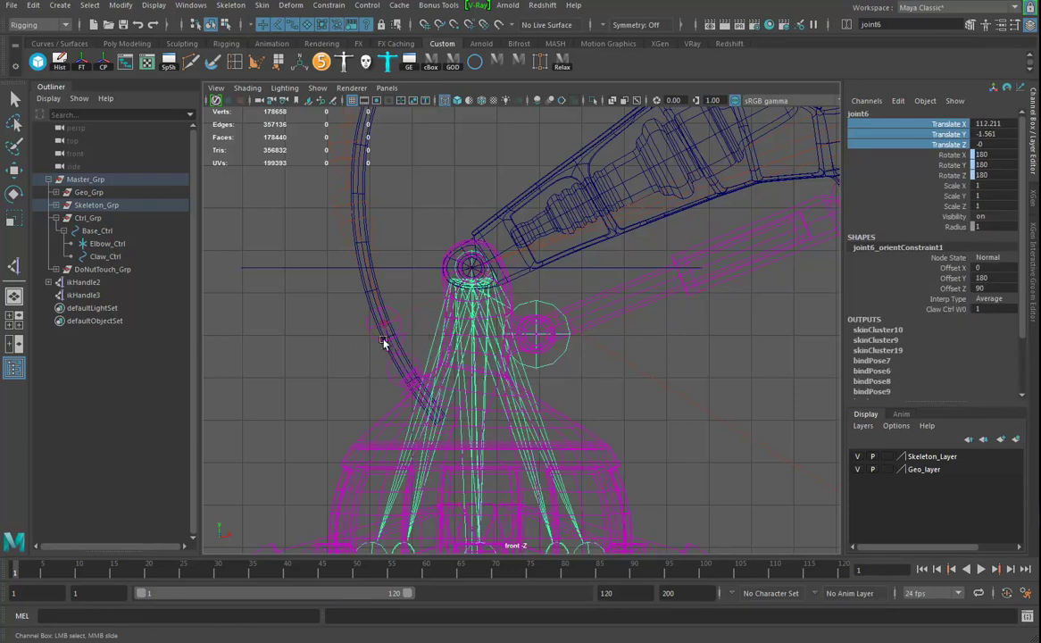
pyautogui.click(406, 322)
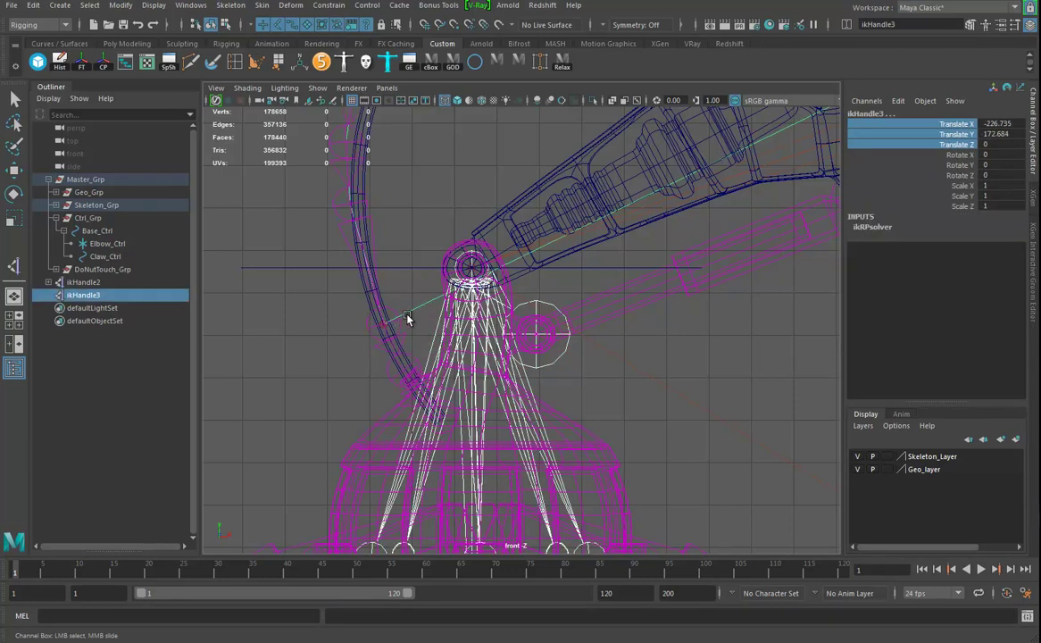
pyautogui.click(344, 7)
pyautogui.click(321, 49)
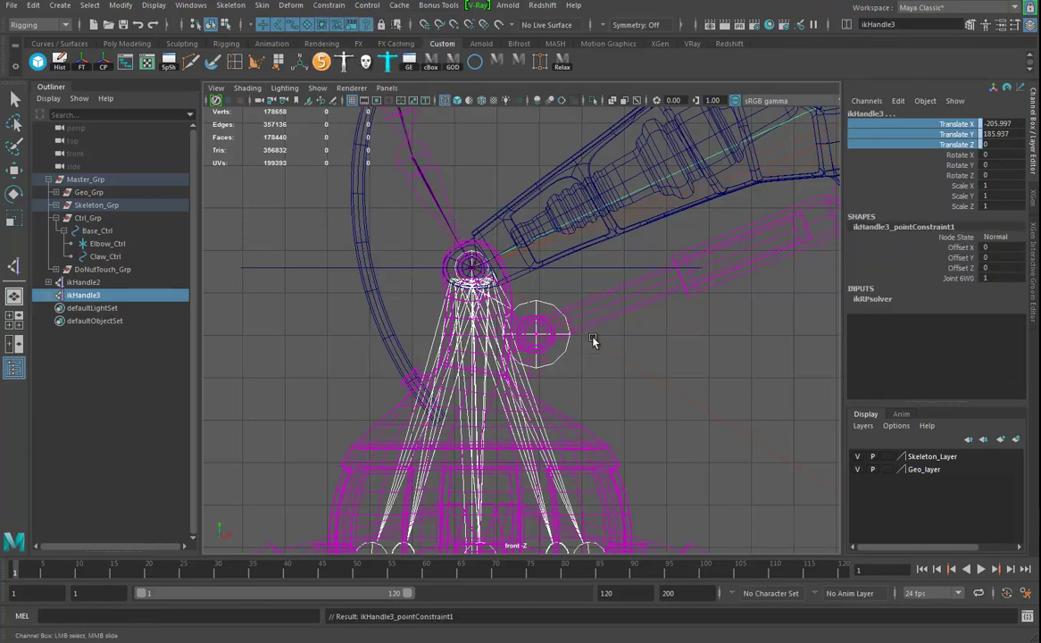
# Undo the point constraint on ikHandle3 and parent-constrain that IK handle to the claw-head joint joint6 instead.
pyautogui.hotkey('ctrl', 'z')
pyautogui.click(328, 6)
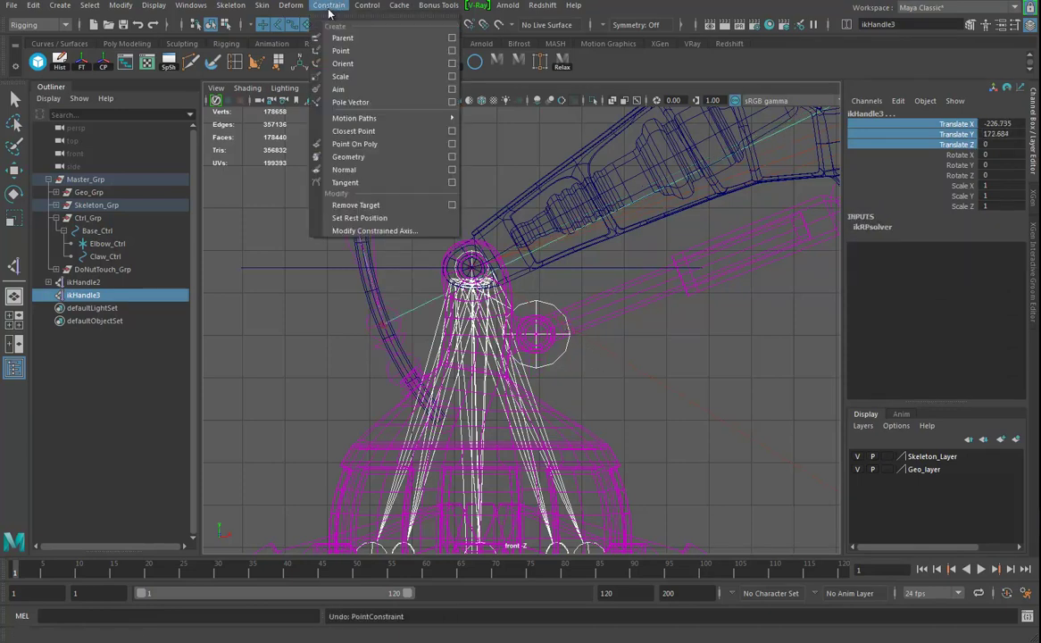
pyautogui.click(360, 42)
pyautogui.keyDown('alt'); pyautogui.moveTo(624, 335); pyautogui.dragTo(545, 335, button='right'); pyautogui.keyUp('alt')
pyautogui.keyDown('alt'); pyautogui.moveTo(589, 332); pyautogui.dragTo(516, 353, button='middle'); pyautogui.keyUp('alt')
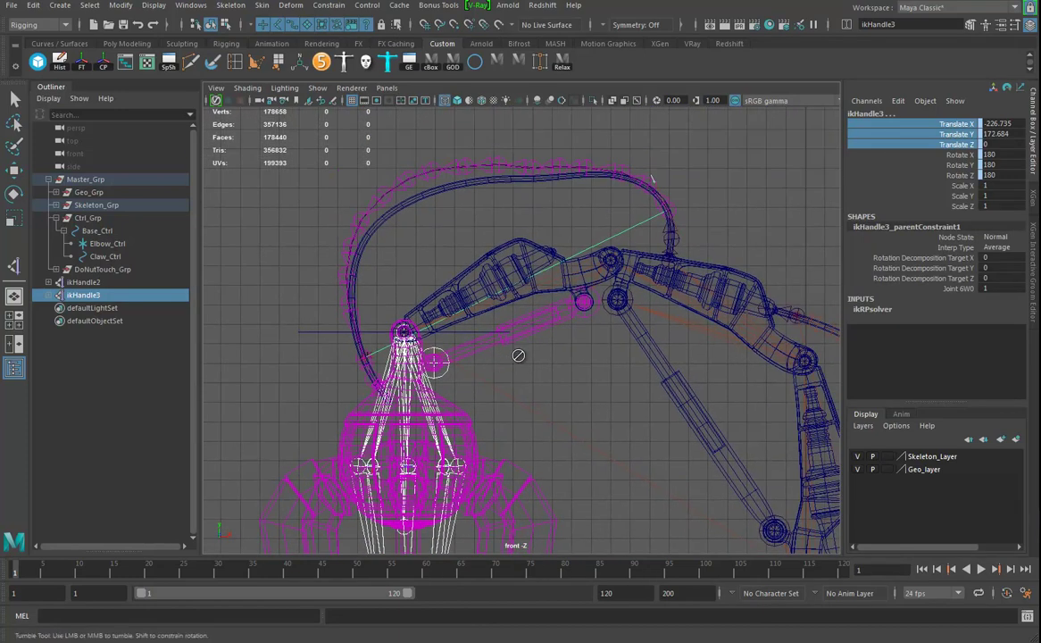
# Bind the second cable's mesh extrudedSurface2 as skin to its joint chain from joint17 through joint36.
pyautogui.click(420, 194)
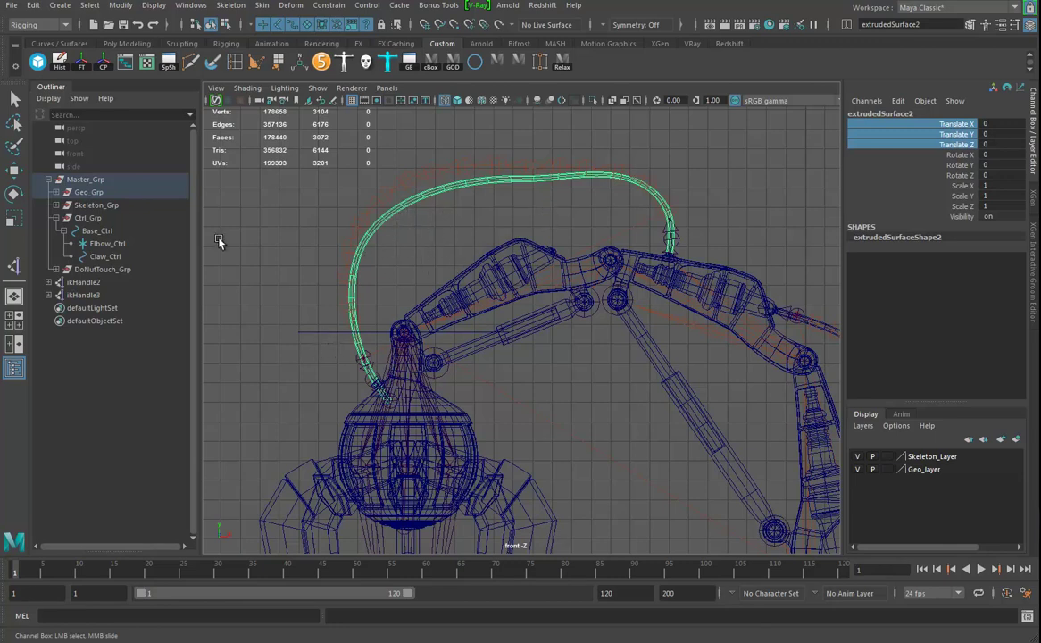
pyautogui.click(123, 61)
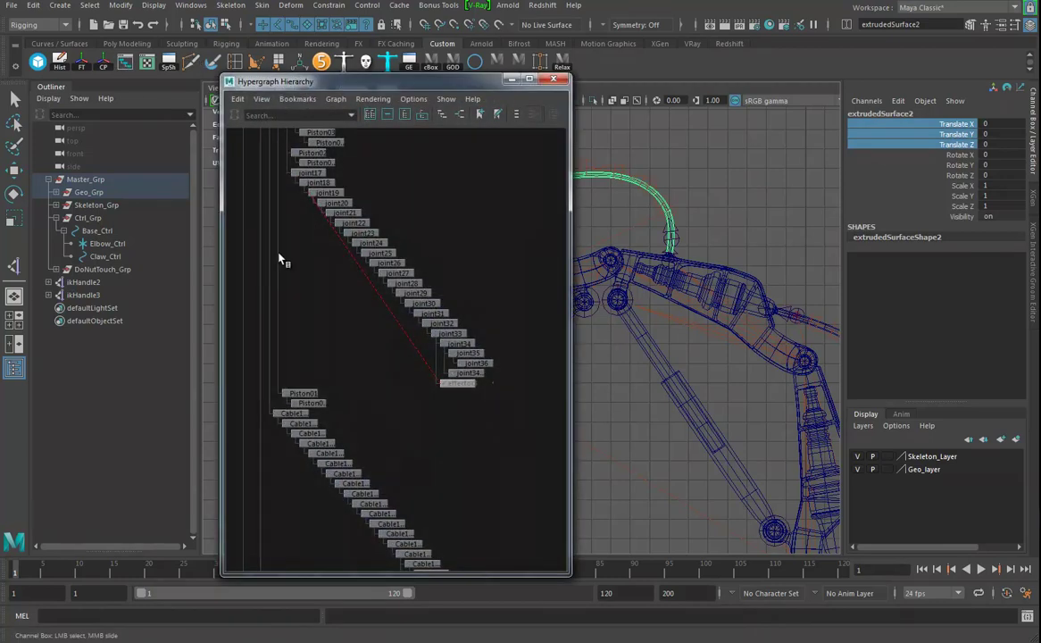
pyautogui.moveTo(281, 172); pyautogui.dragTo(487, 367)
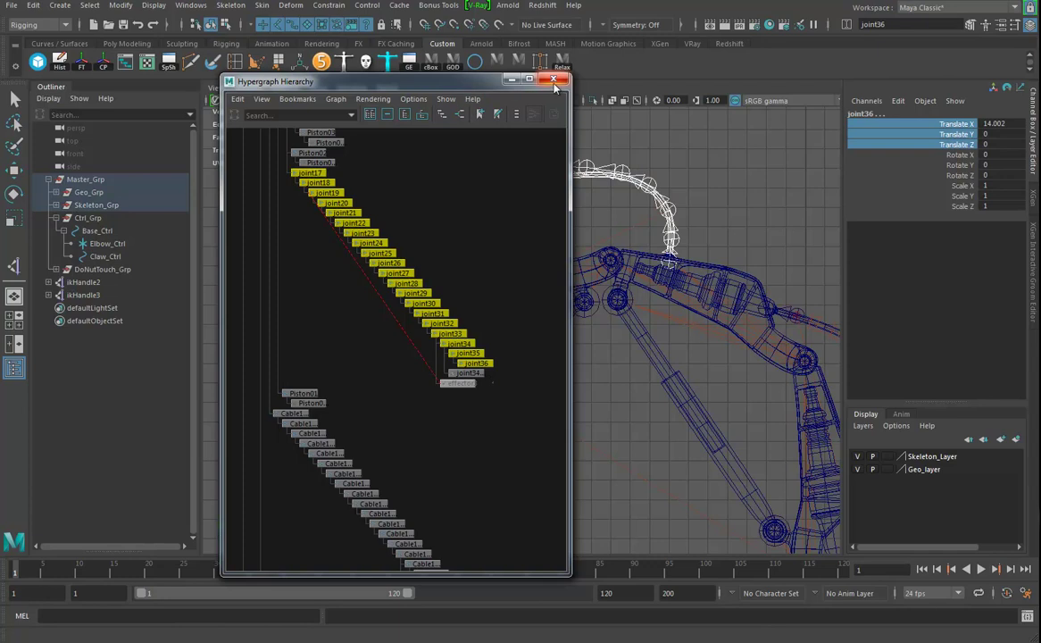
pyautogui.click(555, 82)
pyautogui.click(261, 5)
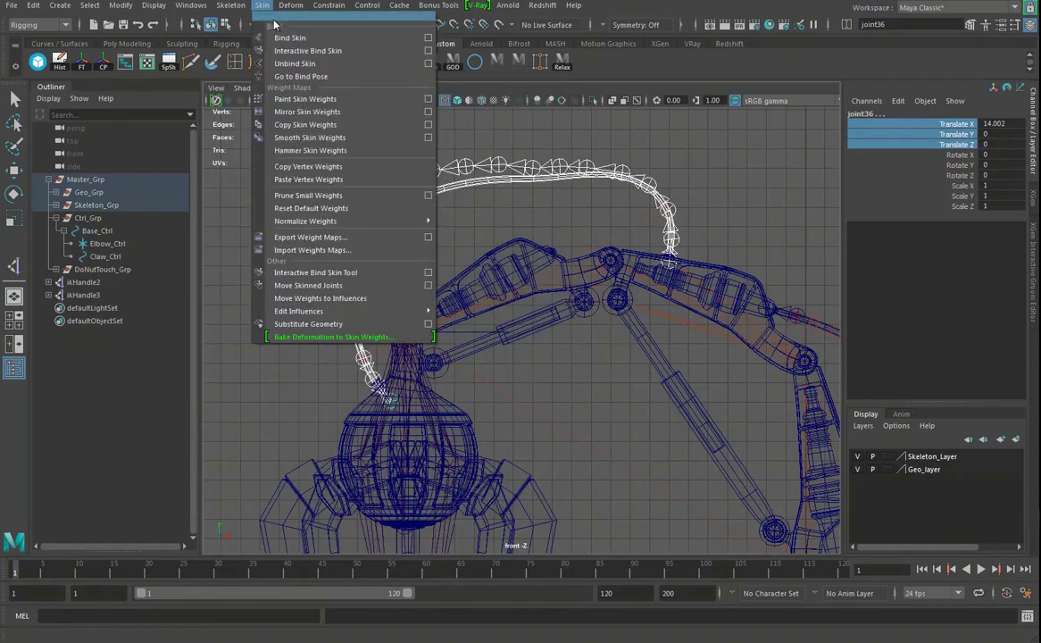
pyautogui.click(294, 37)
pyautogui.keyDown('alt'); pyautogui.moveTo(545, 343); pyautogui.dragTo(443, 360, button='right'); pyautogui.keyUp('alt')
pyautogui.keyDown('alt'); pyautogui.moveTo(442, 360); pyautogui.dragTo(427, 351, button='middle'); pyautogui.keyUp('alt')
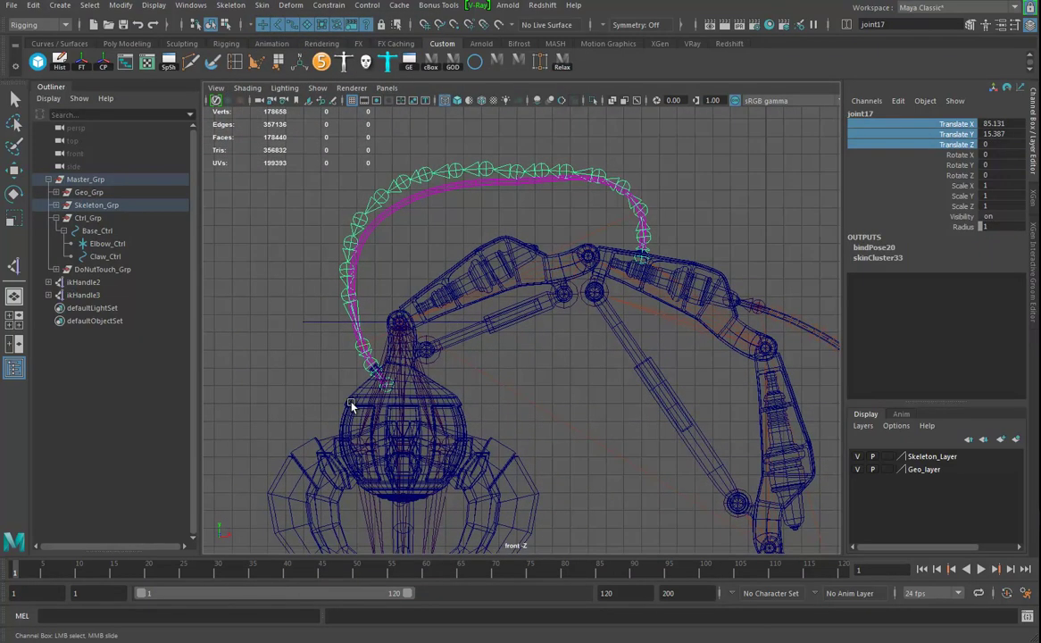
# Test the cable by moving Claw_Ctrl about -11.2 in X and 1.8 in Y, then rotating it and undoing the rotation.
pyautogui.click(314, 320)
pyautogui.press('w')
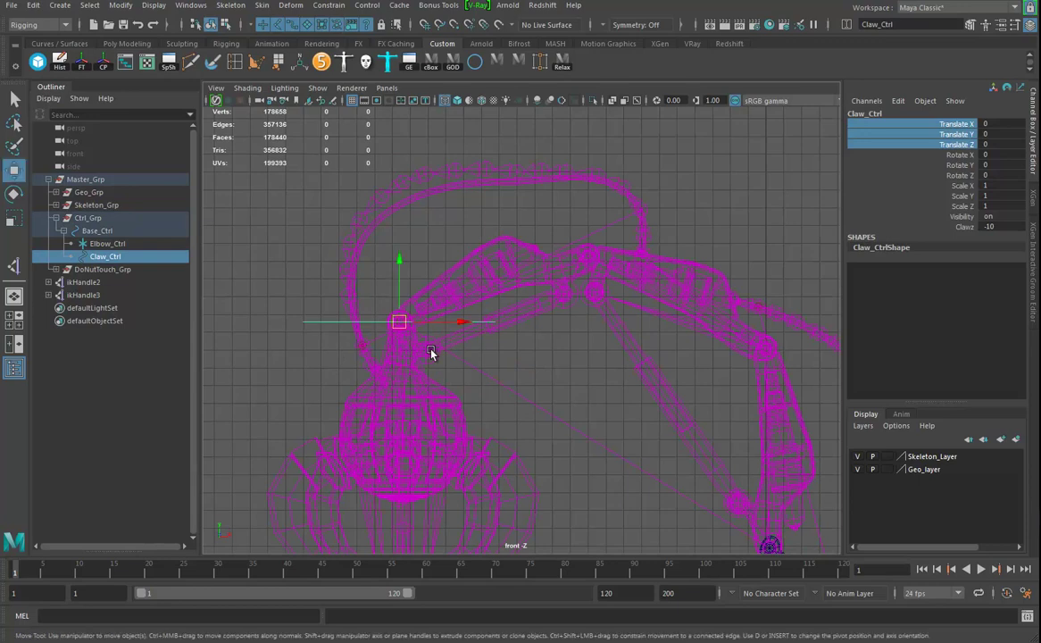
pyautogui.moveTo(399, 323); pyautogui.dragTo(377, 318)
pyautogui.press('e')
pyautogui.moveTo(427, 277); pyautogui.dragTo(337, 298)
pyautogui.hotkey('ctrl', 'z')
# Leave the rotation tool with the whole arm in view and save the scene file.
pyautogui.keyDown('alt'); pyautogui.moveTo(474, 340); pyautogui.dragTo(439, 326, button='right'); pyautogui.keyUp('alt')
pyautogui.keyDown('alt'); pyautogui.moveTo(573, 349); pyautogui.dragTo(509, 267, button='middle'); pyautogui.keyUp('alt')
pyautogui.keyDown('alt'); pyautogui.moveTo(518, 285); pyautogui.dragTo(484, 310, button='right'); pyautogui.keyUp('alt')
pyautogui.keyDown('alt'); pyautogui.moveTo(483, 309); pyautogui.dragTo(485, 374, button='middle'); pyautogui.keyUp('alt')
pyautogui.keyDown('alt'); pyautogui.moveTo(485, 374); pyautogui.dragTo(714, 269, button='right'); pyautogui.keyUp('alt')
pyautogui.press('q')
pyautogui.hotkey('ctrl', 's')
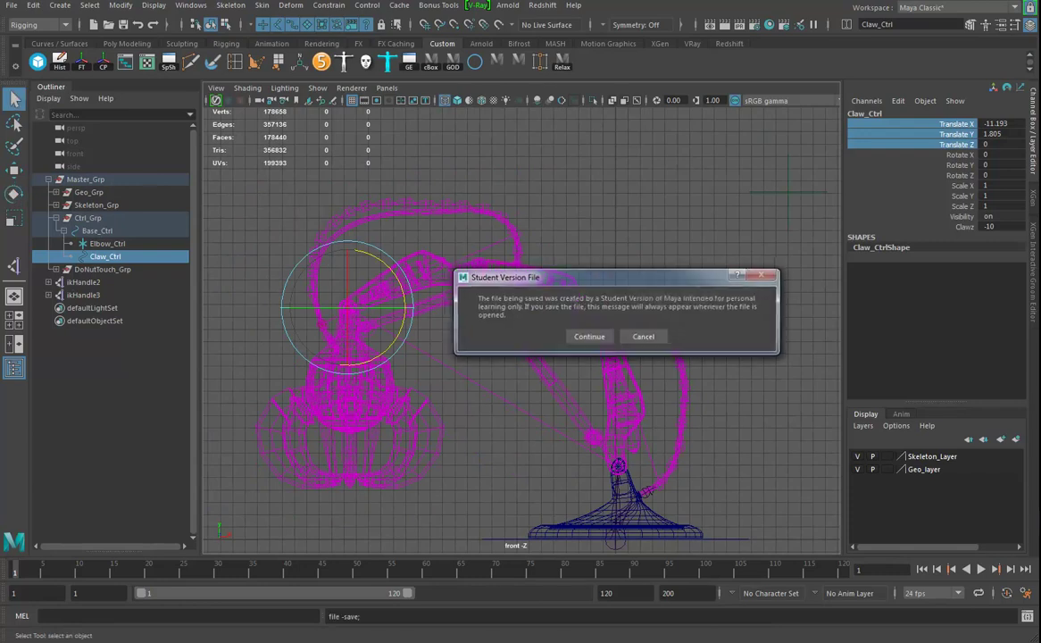